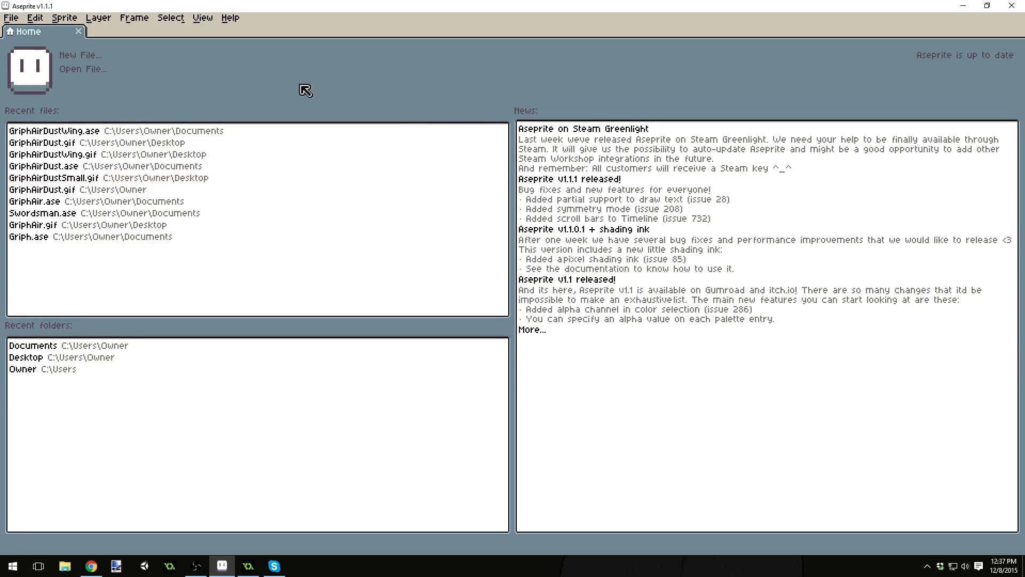
Create a new 48 by 32 pixel sprite in Indexed color mode with a transparent background
{"action": "left_click", "coordinate": [12, 20]}
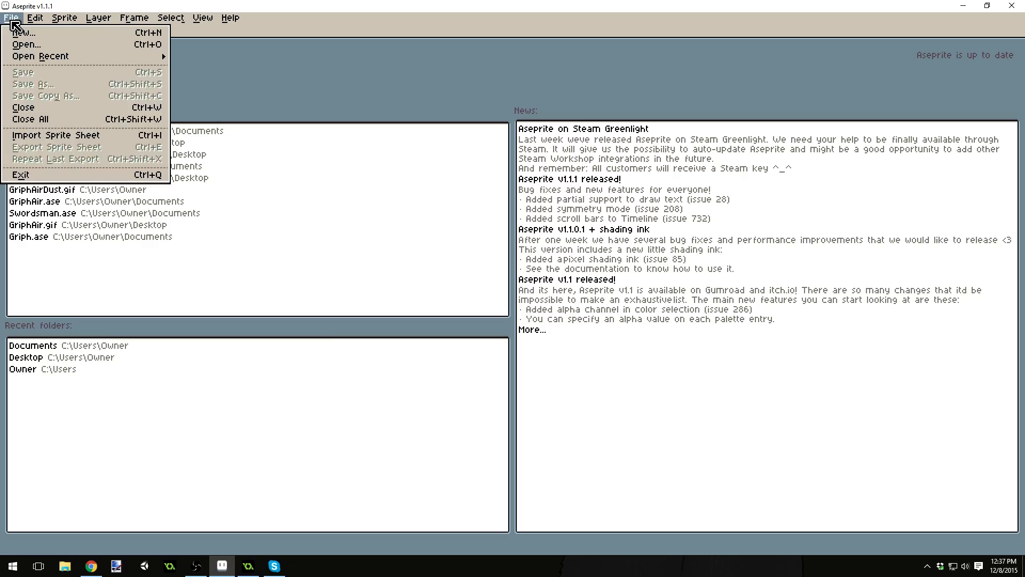
{"action": "left_click", "coordinate": [17, 32]}
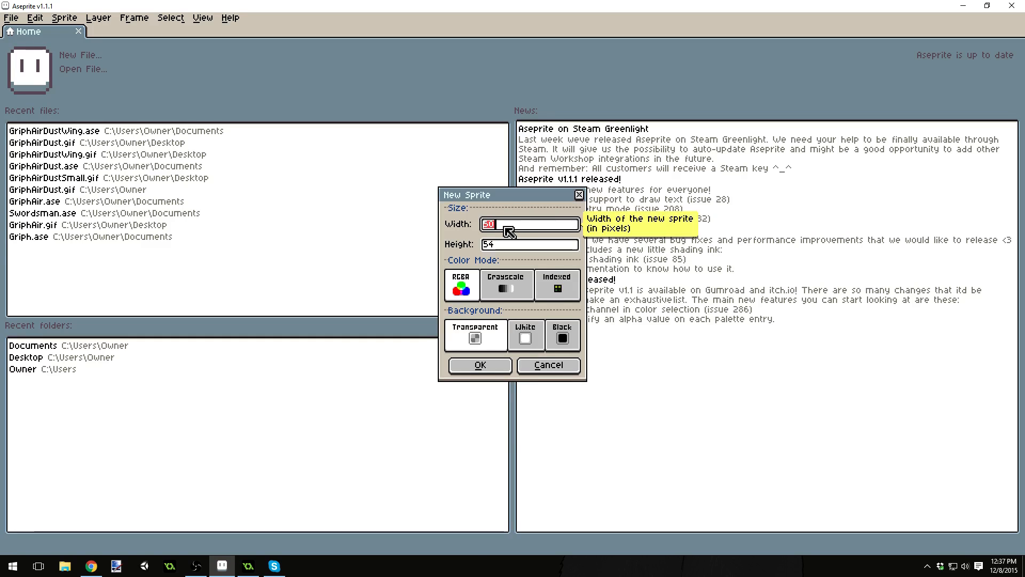
{"action": "type", "text": "48"}
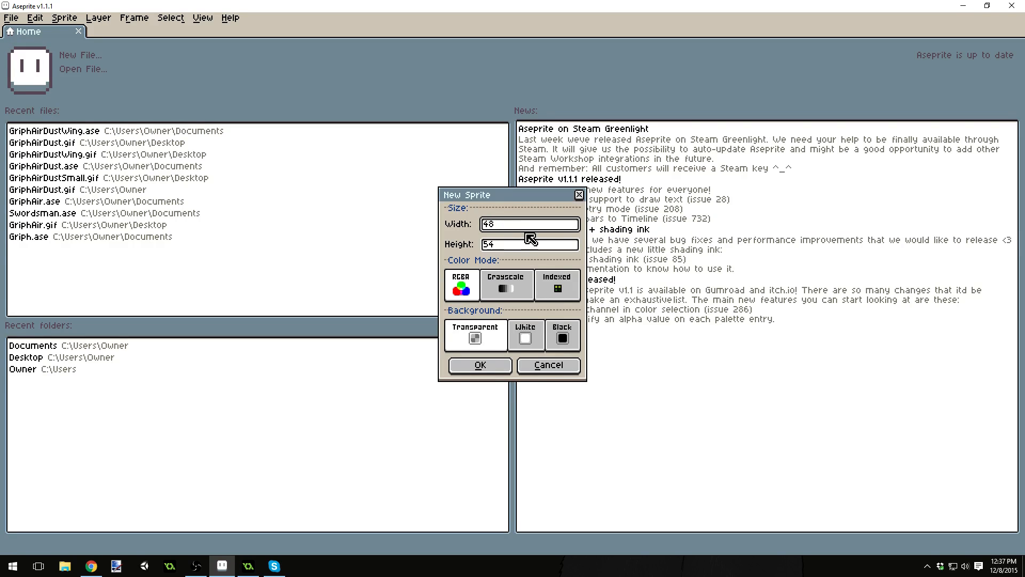
{"action": "key", "text": "Tab"}
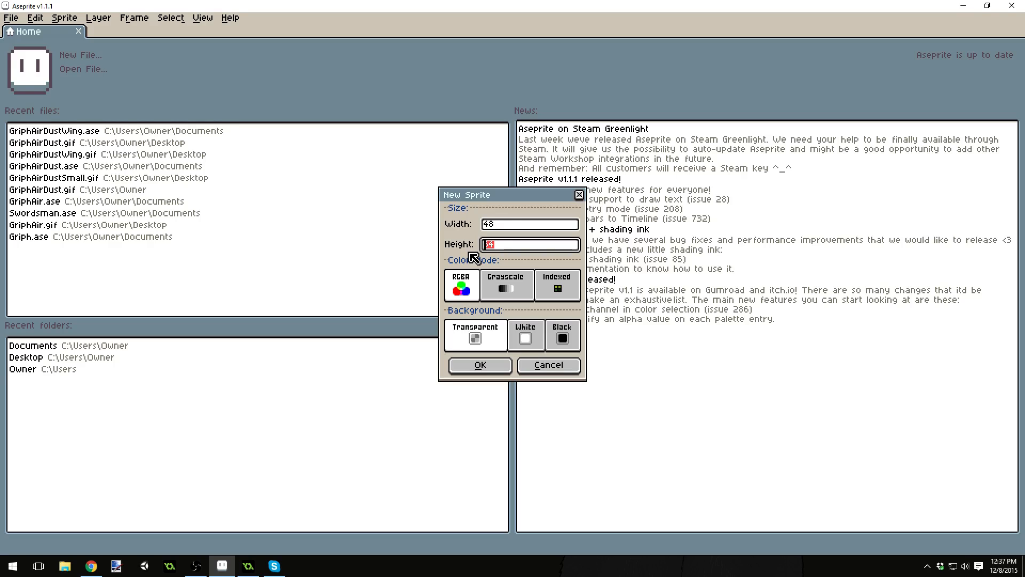
{"action": "type", "text": "32"}
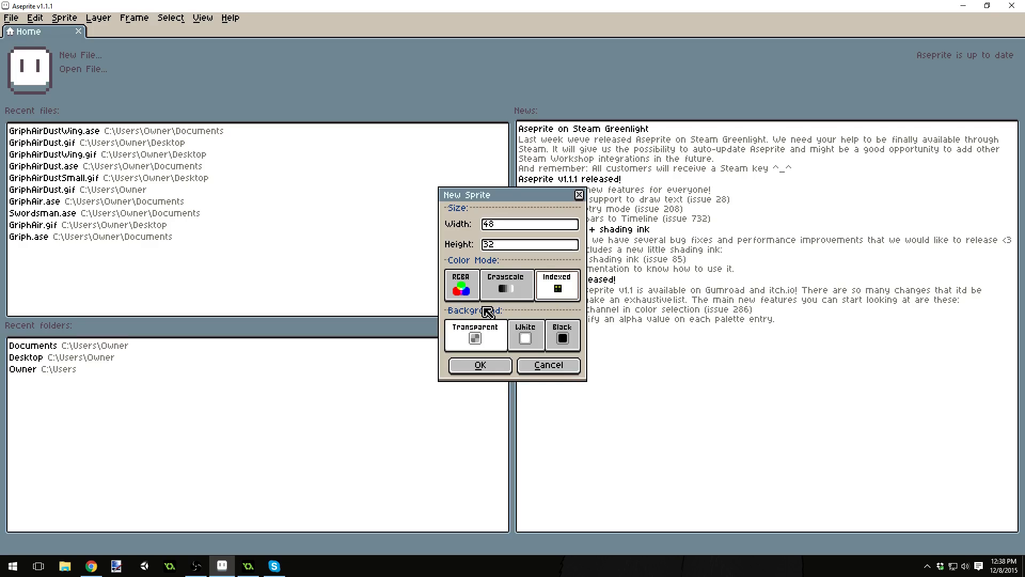
{"action": "left_click", "coordinate": [481, 365]}
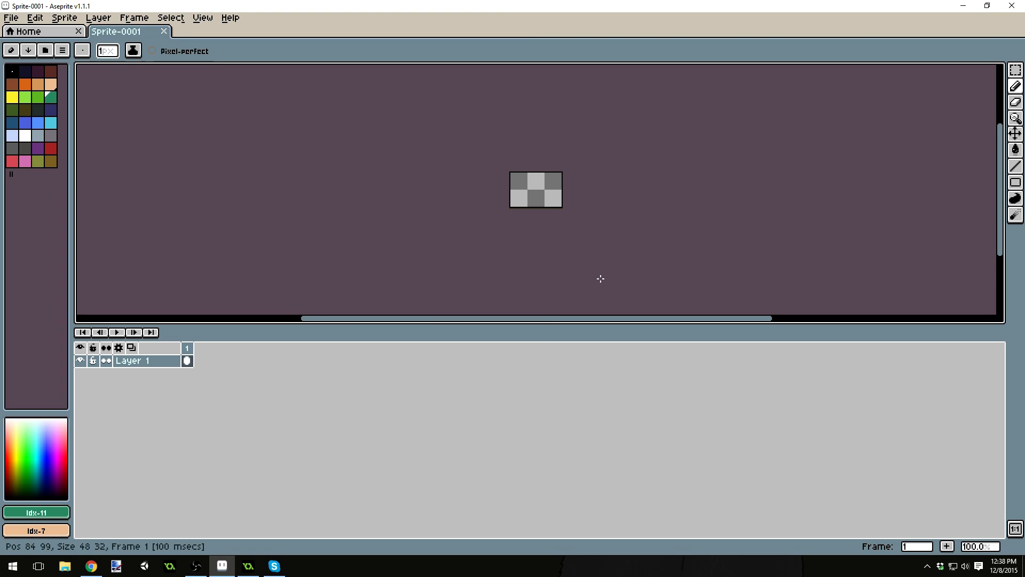
Enlarge the canvas area by shrinking the timeline, and magnify the blank sprite to 600%
{"action": "scroll", "coordinate": [560, 231], "scroll_direction": "up", "scroll_amount": 5}
{"action": "scroll", "coordinate": [538, 158], "scroll_direction": "down", "scroll_amount": 6}
{"action": "scroll", "coordinate": [642, 241], "scroll_direction": "up", "scroll_amount": 2}
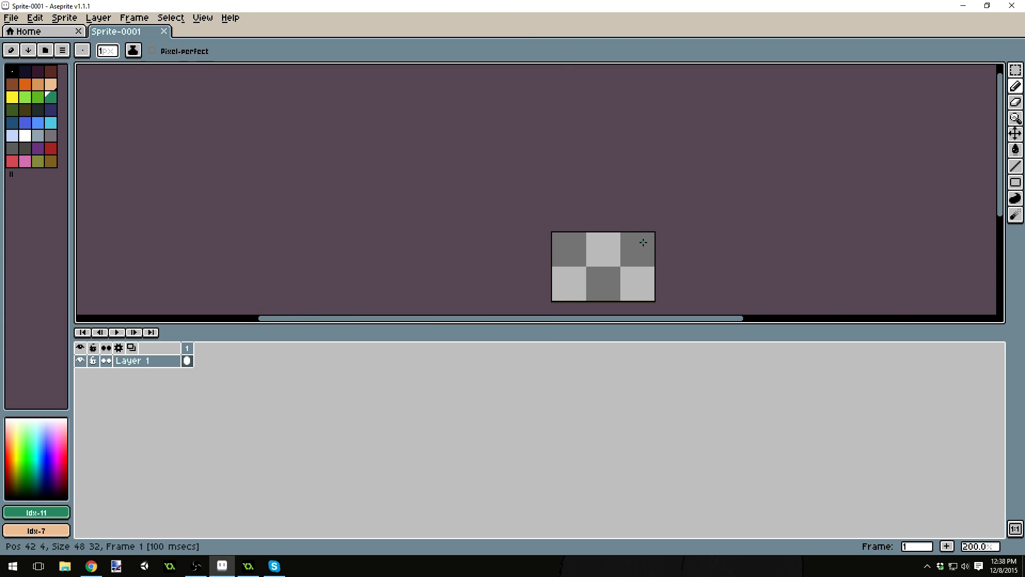
{"action": "scroll", "coordinate": [642, 242], "scroll_direction": "down", "scroll_amount": 1}
{"action": "scroll", "coordinate": [661, 275], "scroll_direction": "up", "scroll_amount": 1}
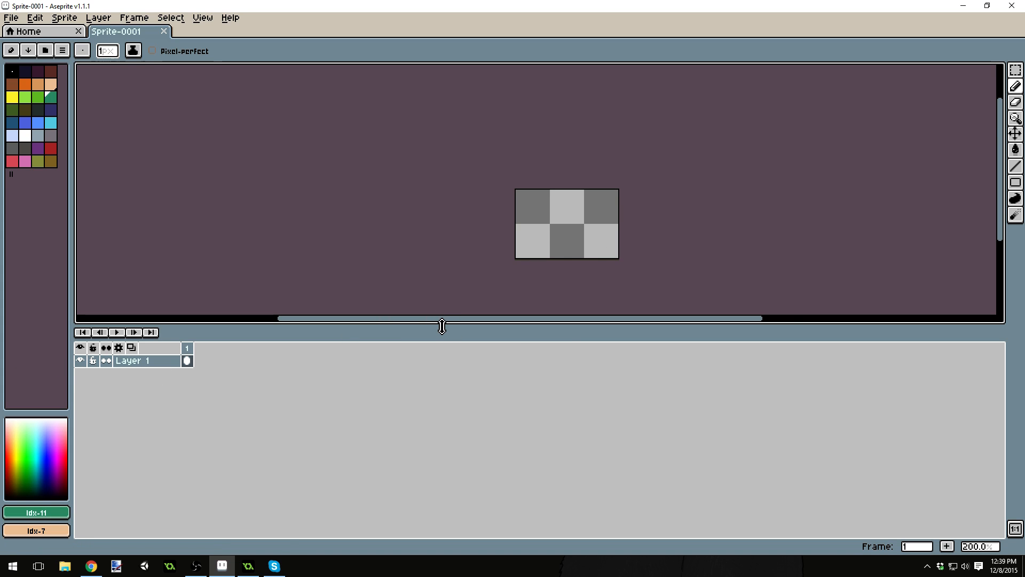
{"action": "left_click_drag", "start_coordinate": [442, 326], "coordinate": [422, 462]}
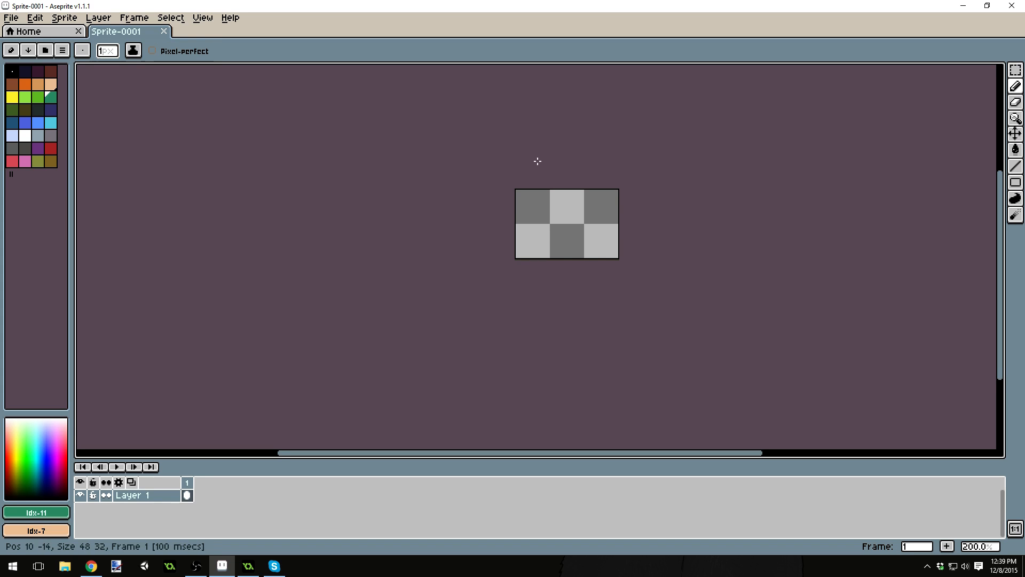
{"action": "scroll", "coordinate": [614, 203], "scroll_direction": "up", "scroll_amount": 1}
{"action": "scroll", "coordinate": [618, 193], "scroll_direction": "up", "scroll_amount": 3}
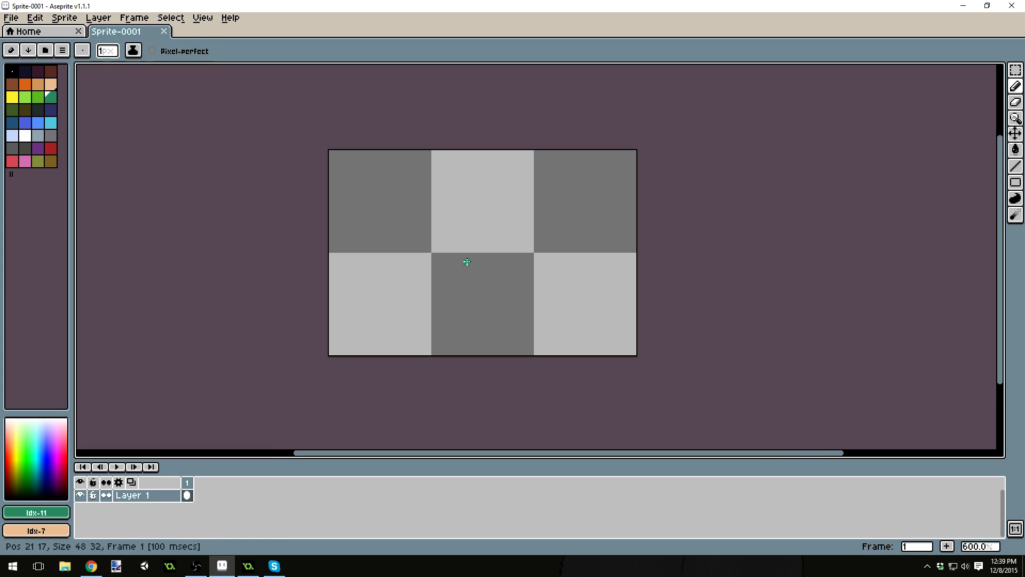
Review the keyboard shortcuts assigned to the drawing tools, from Blur through Zoom, and close the list
{"action": "left_click", "coordinate": [12, 21]}
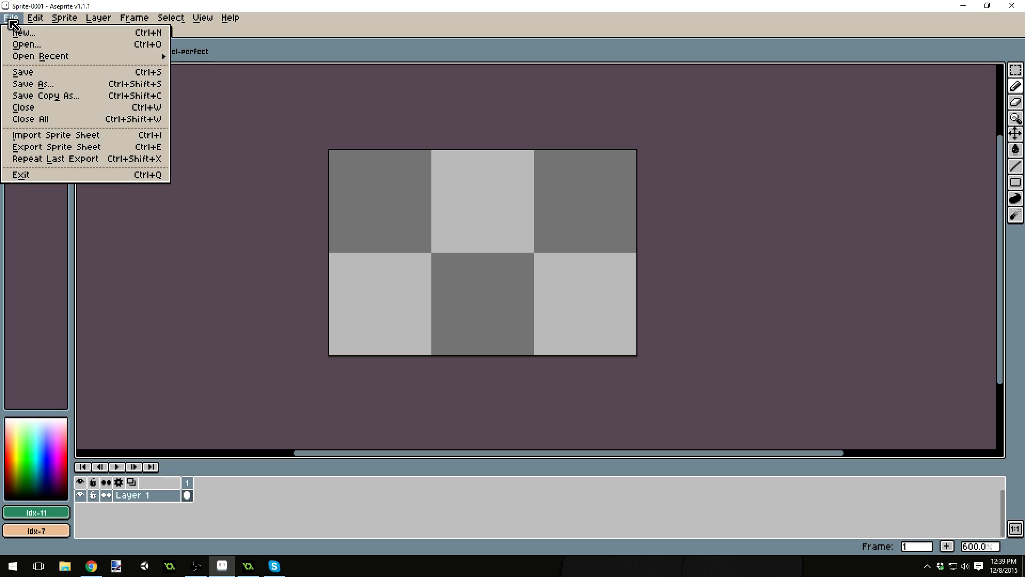
{"action": "mouse_move", "coordinate": [35, 20]}
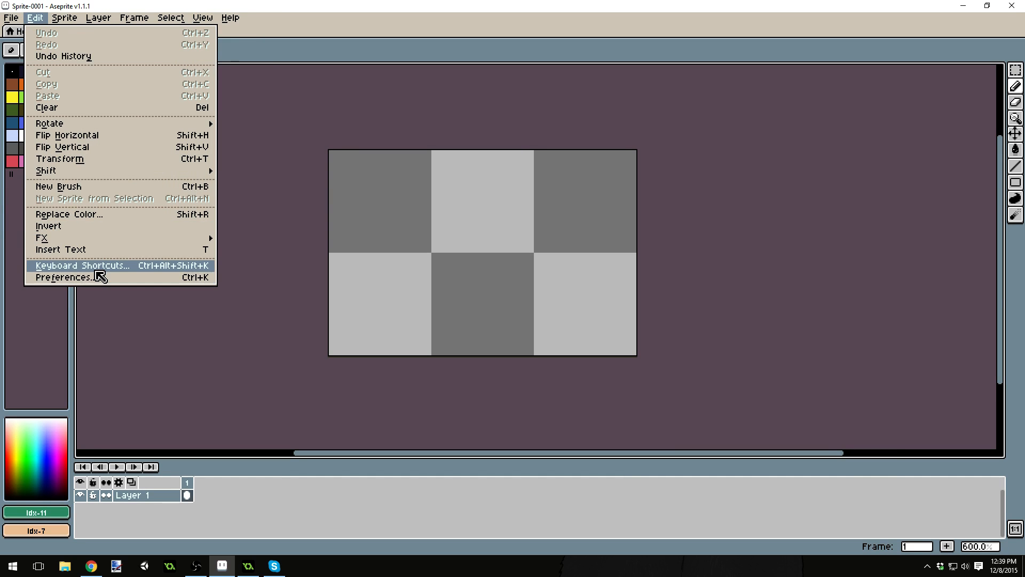
{"action": "left_click", "coordinate": [75, 267]}
{"action": "left_click", "coordinate": [153, 127]}
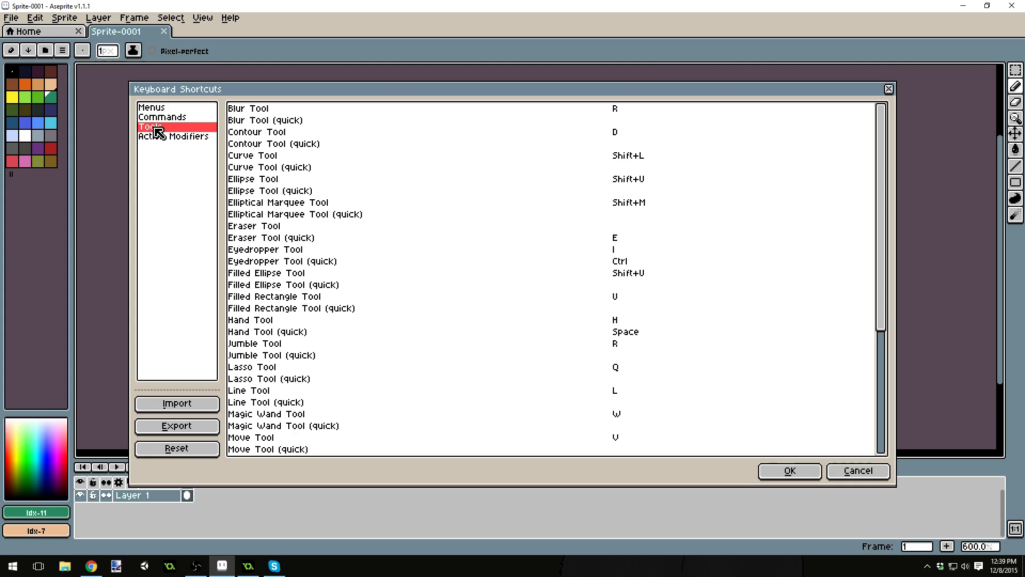
{"action": "mouse_move", "coordinate": [318, 111]}
{"action": "scroll", "coordinate": [327, 190], "scroll_direction": "down", "scroll_amount": 5}
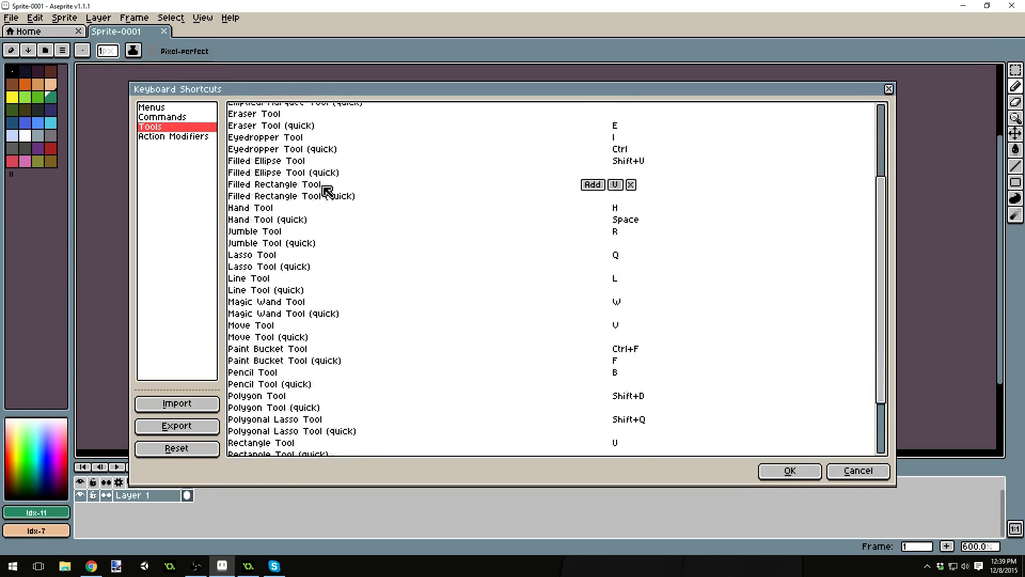
{"action": "scroll", "coordinate": [538, 302], "scroll_direction": "up", "scroll_amount": 1}
{"action": "scroll", "coordinate": [537, 301], "scroll_direction": "up", "scroll_amount": 4}
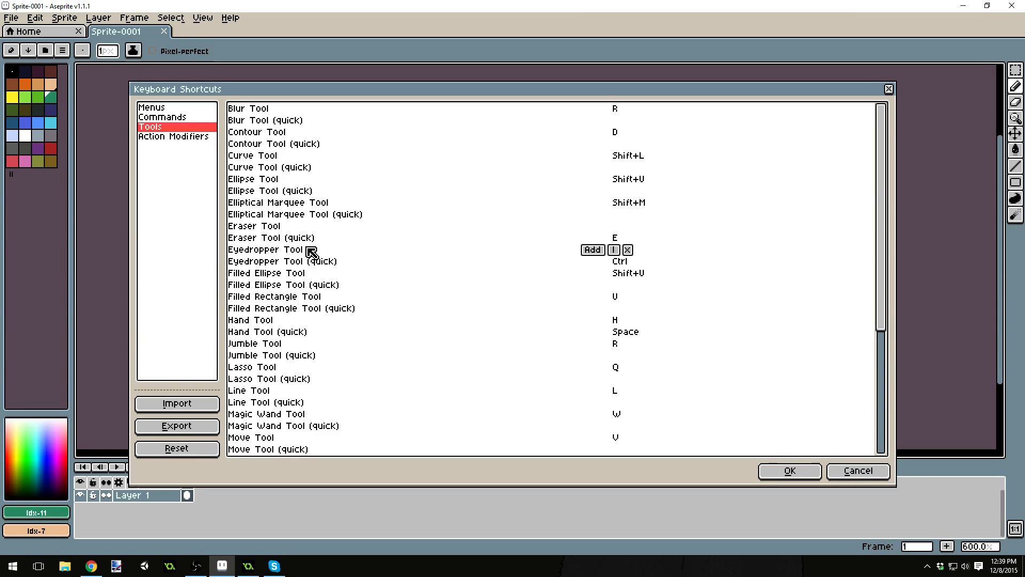
{"action": "scroll", "coordinate": [315, 255], "scroll_direction": "down", "scroll_amount": 4}
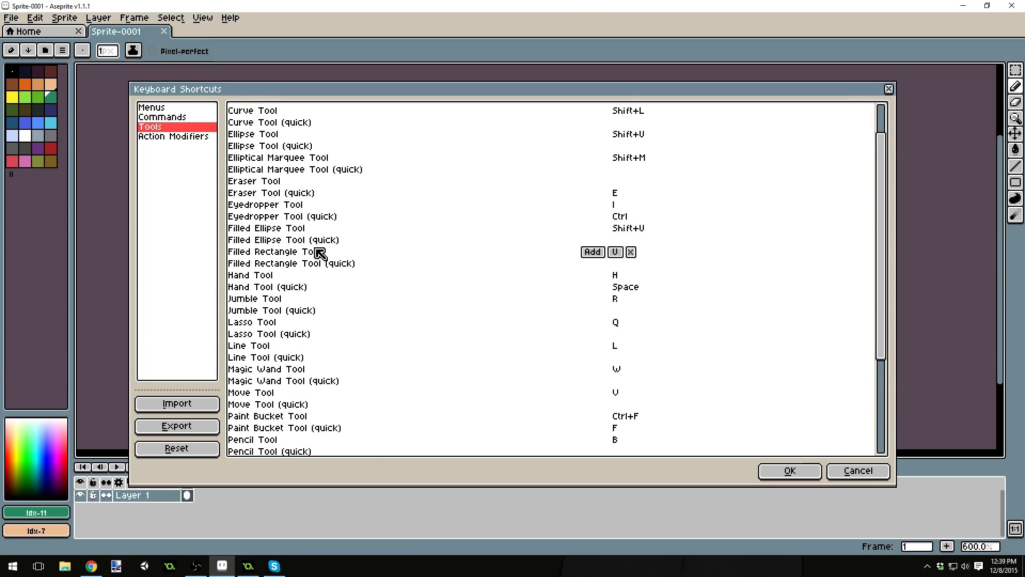
{"action": "scroll", "coordinate": [310, 299], "scroll_direction": "down", "scroll_amount": 2}
{"action": "scroll", "coordinate": [277, 361], "scroll_direction": "down", "scroll_amount": 2}
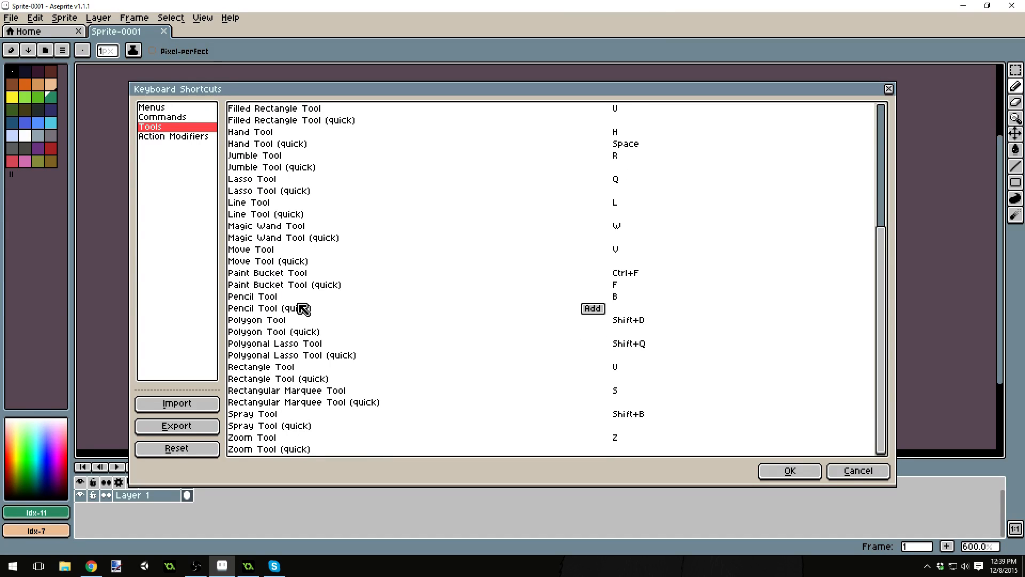
{"action": "scroll", "coordinate": [288, 293], "scroll_direction": "up", "scroll_amount": 5}
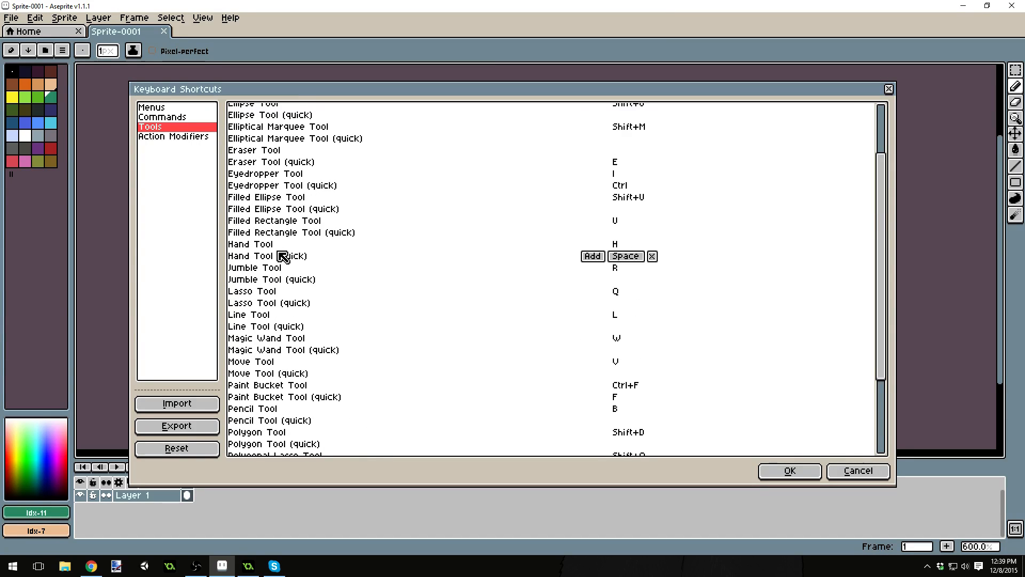
{"action": "scroll", "coordinate": [260, 188], "scroll_direction": "up", "scroll_amount": 1}
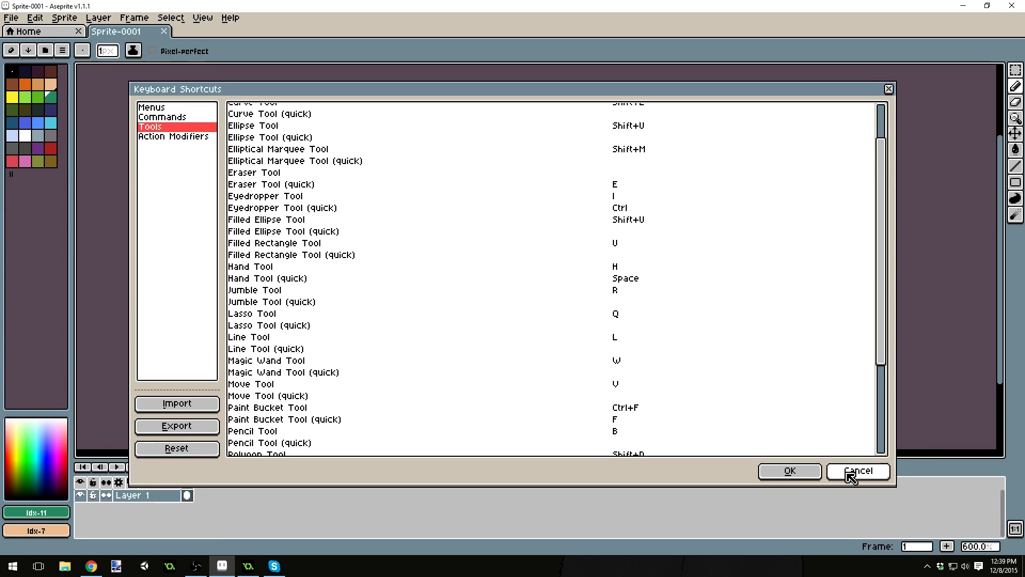
{"action": "left_click", "coordinate": [795, 474]}
Try out the Eyedropper, Paint Bucket and Eraser tools in turn, switching back to the Pencil after each
{"action": "key", "text": "i"}
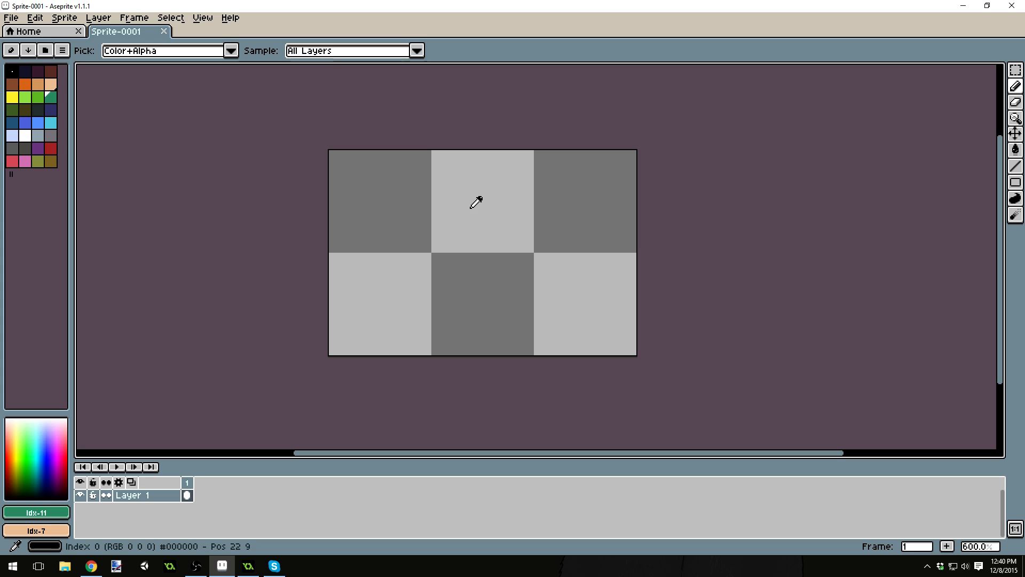
{"action": "key", "text": "b"}
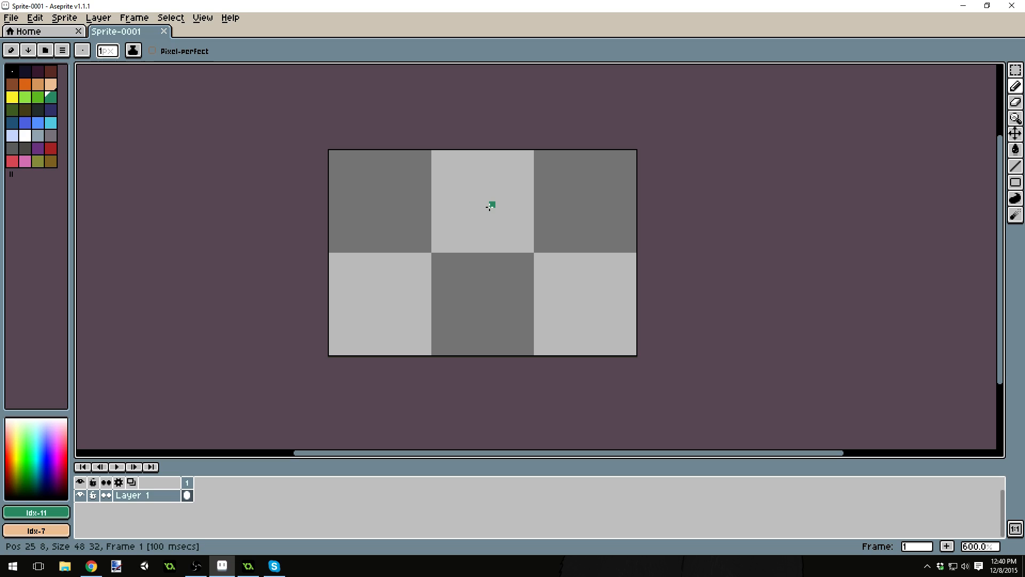
{"action": "key", "text": "g"}
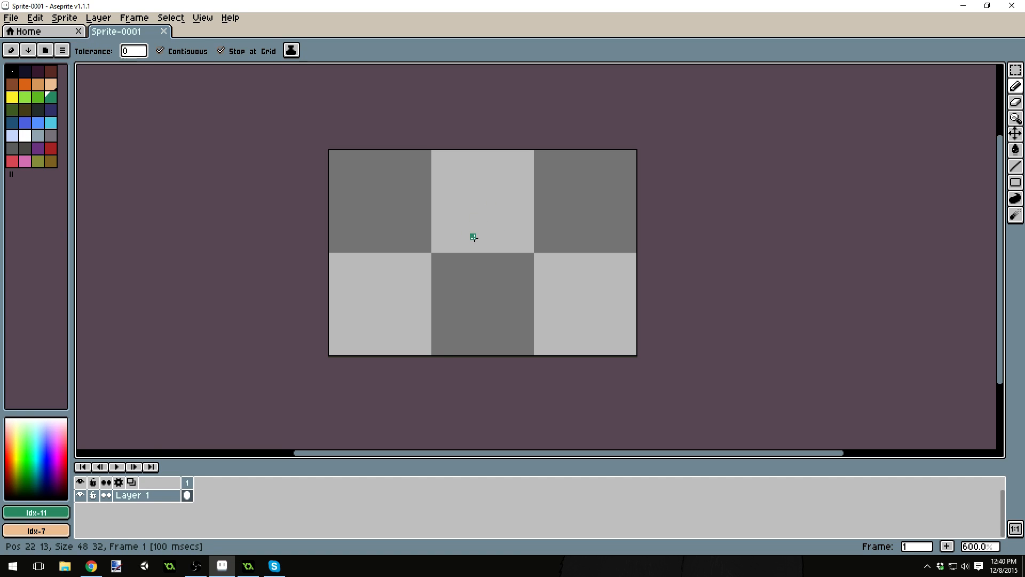
{"action": "key", "text": "b"}
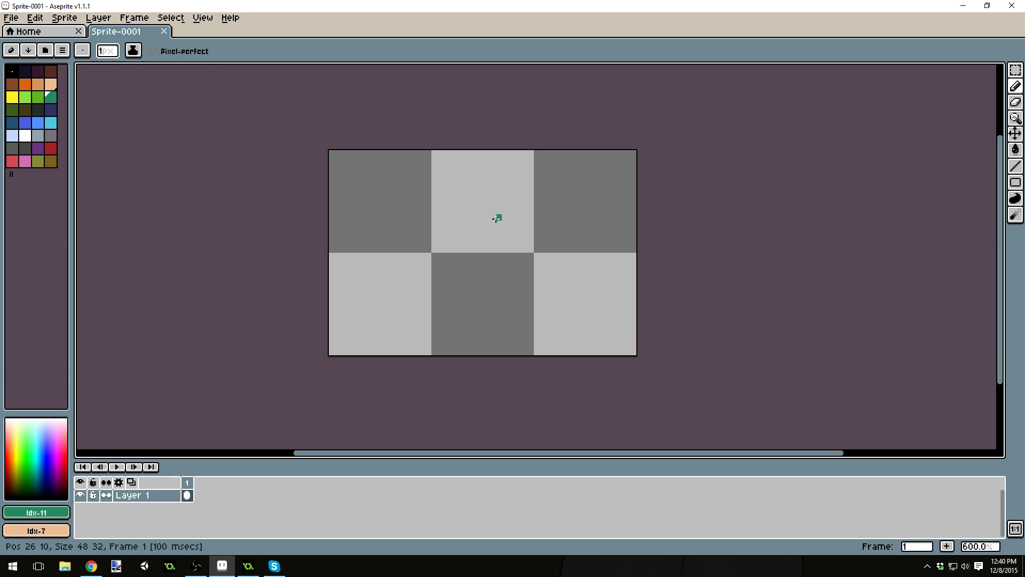
{"action": "key", "text": "e"}
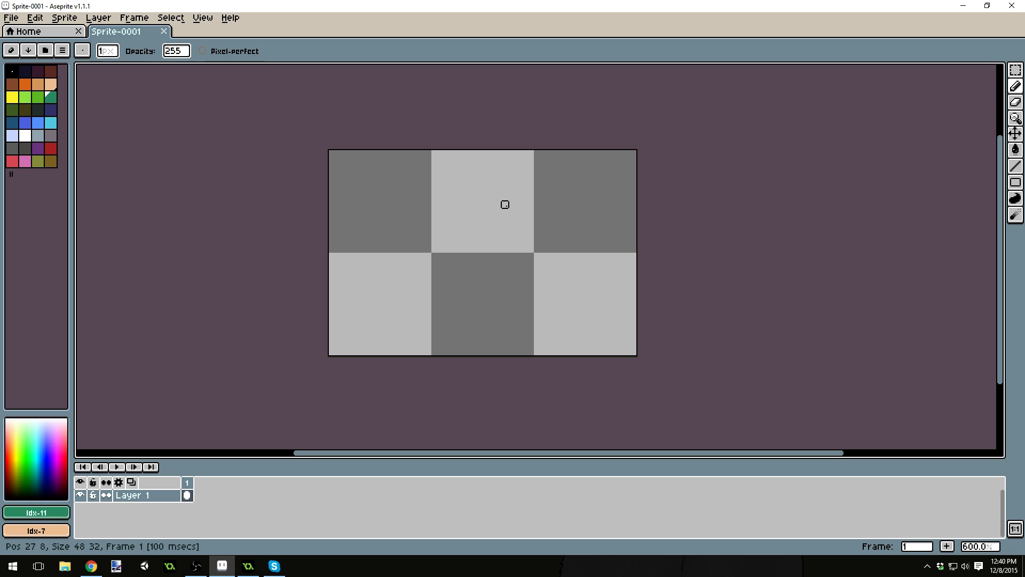
{"action": "key", "text": "b"}
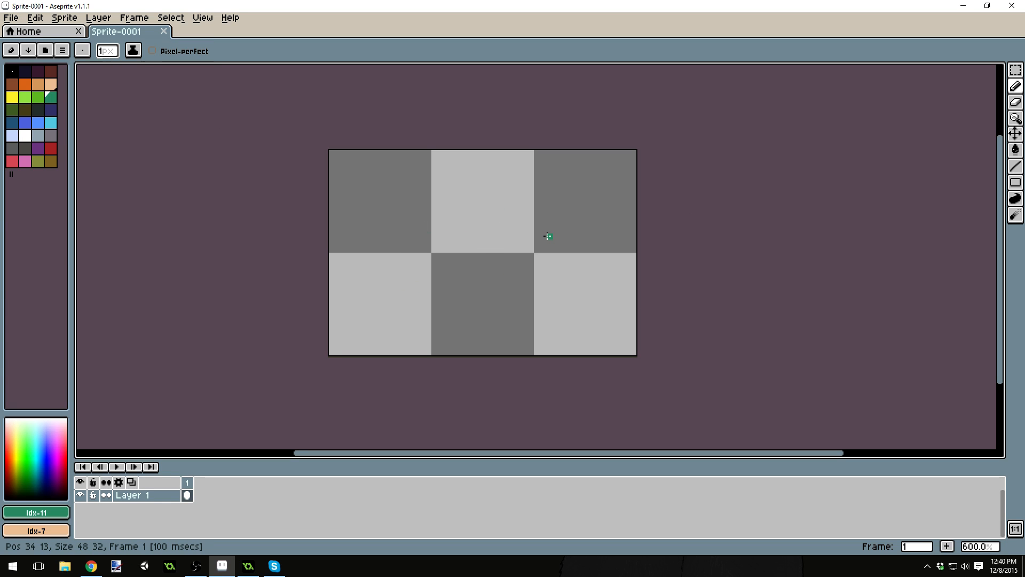
{"action": "left_click", "coordinate": [35, 18]}
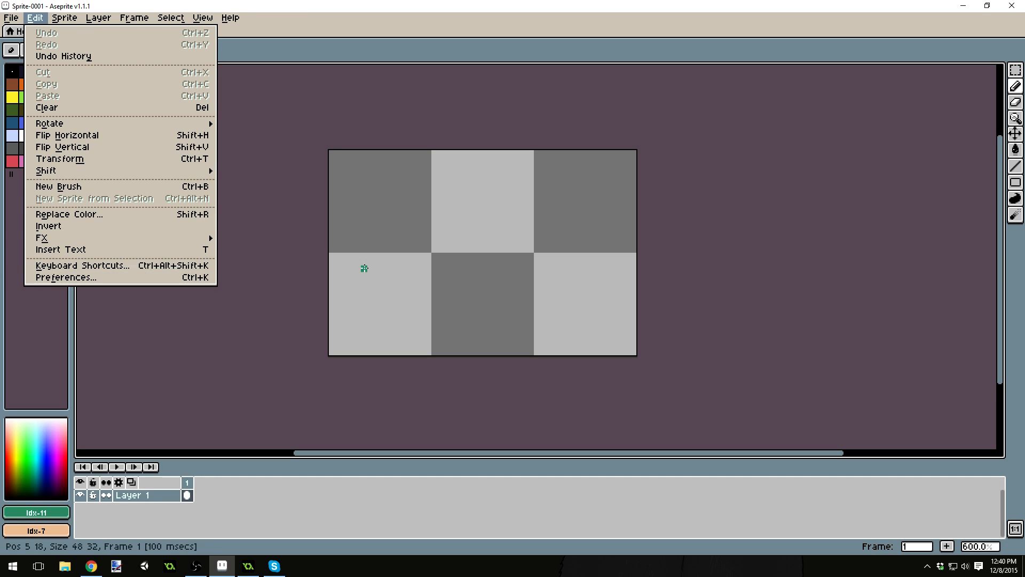
{"action": "left_click", "coordinate": [476, 111]}
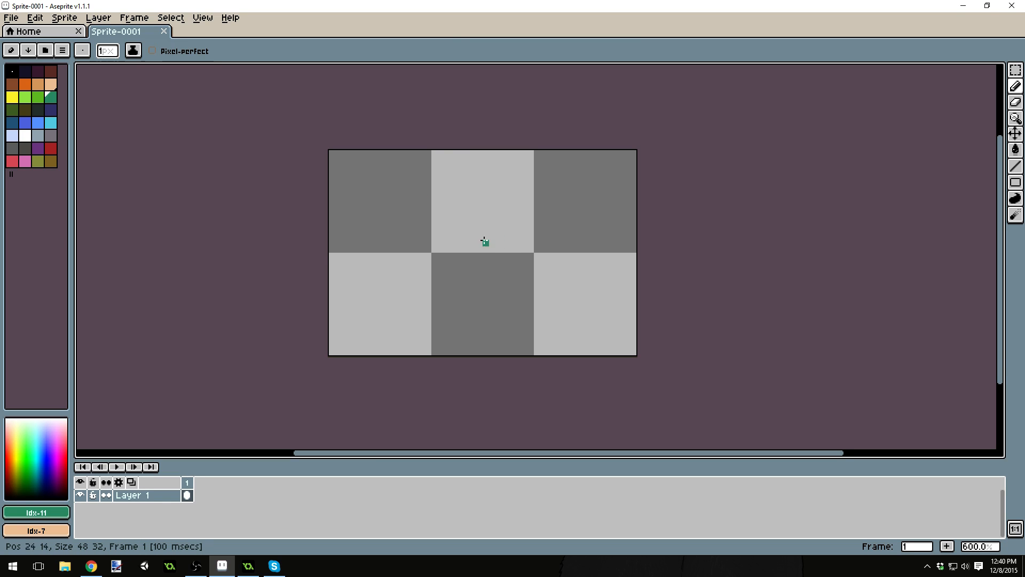
{"action": "scroll", "coordinate": [425, 253], "scroll_direction": "up", "scroll_amount": 1}
{"action": "scroll", "coordinate": [503, 244], "scroll_direction": "down", "scroll_amount": 1}
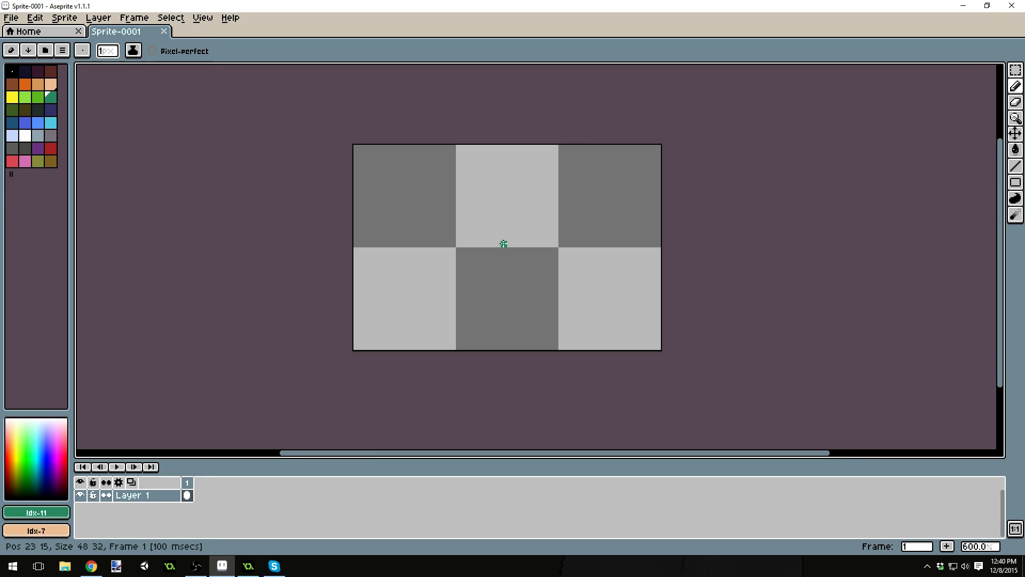
{"action": "scroll", "coordinate": [486, 241], "scroll_direction": "up", "scroll_amount": 1}
{"action": "key", "text": "i"}
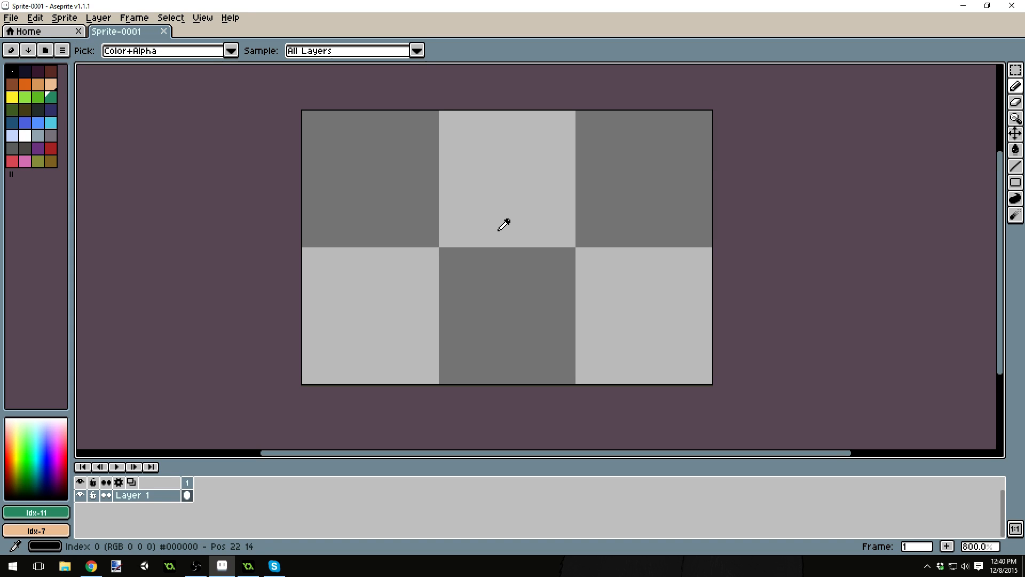
{"action": "key", "text": "b"}
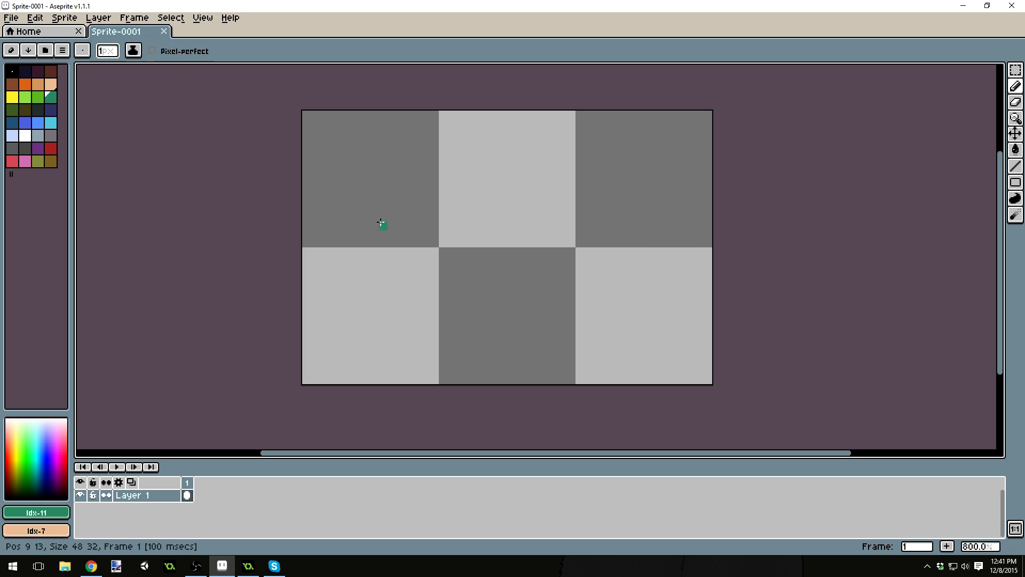
{"action": "scroll", "coordinate": [457, 258], "scroll_direction": "up", "scroll_amount": 1}
{"action": "scroll", "coordinate": [457, 258], "scroll_direction": "down", "scroll_amount": 4}
{"action": "scroll", "coordinate": [509, 231], "scroll_direction": "up", "scroll_amount": 1}
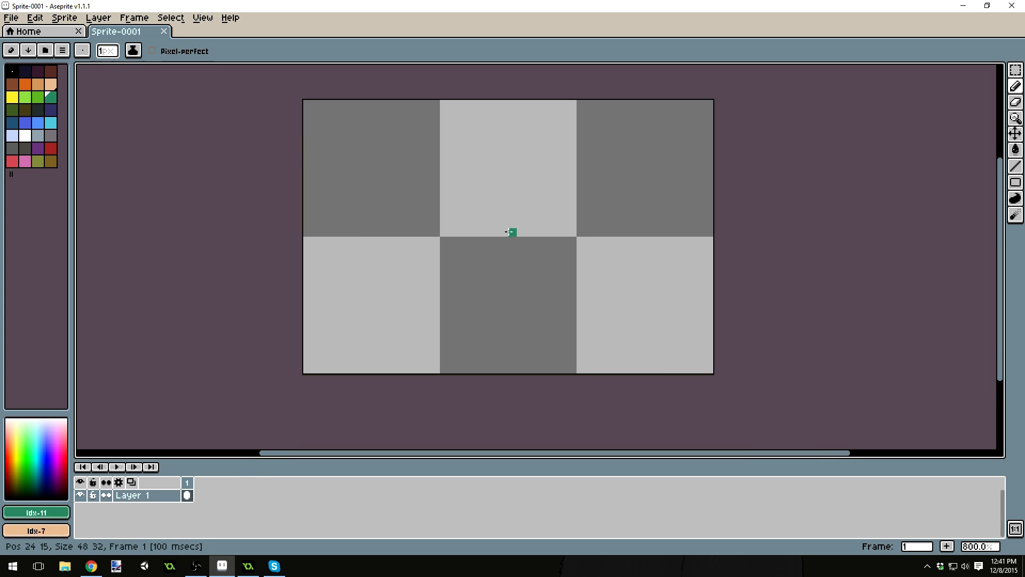
Draw the creature's head and hollow body outline with the Pencil in dark navy Idx-1, thickening the line along the back
{"action": "mouse_move", "coordinate": [1001, 257]}
{"action": "left_mouse_down"}
{"action": "mouse_move", "coordinate": [1002, 226]}
{"action": "mouse_move", "coordinate": [1005, 239]}
{"action": "left_mouse_up"}
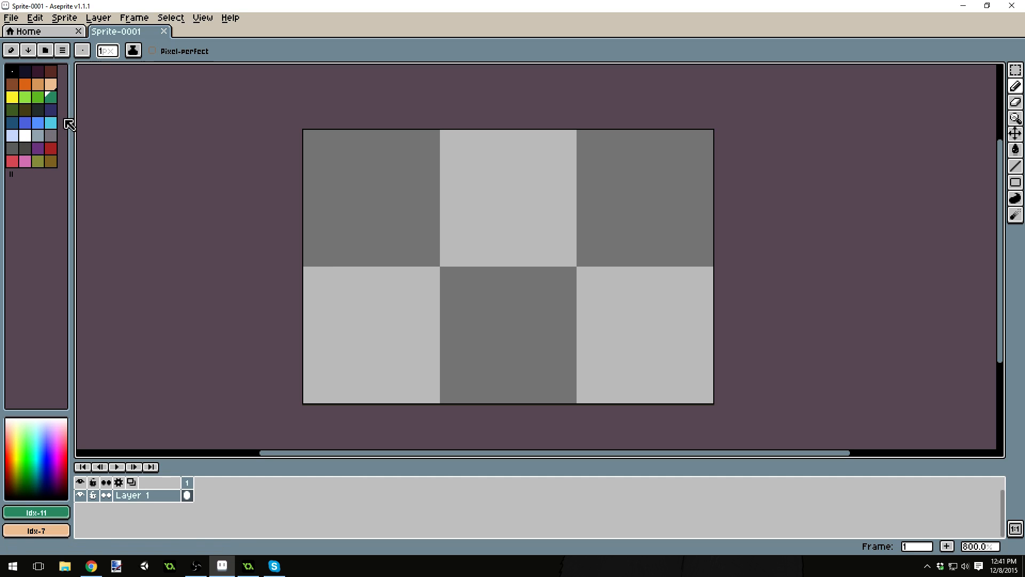
{"action": "left_click", "coordinate": [43, 114]}
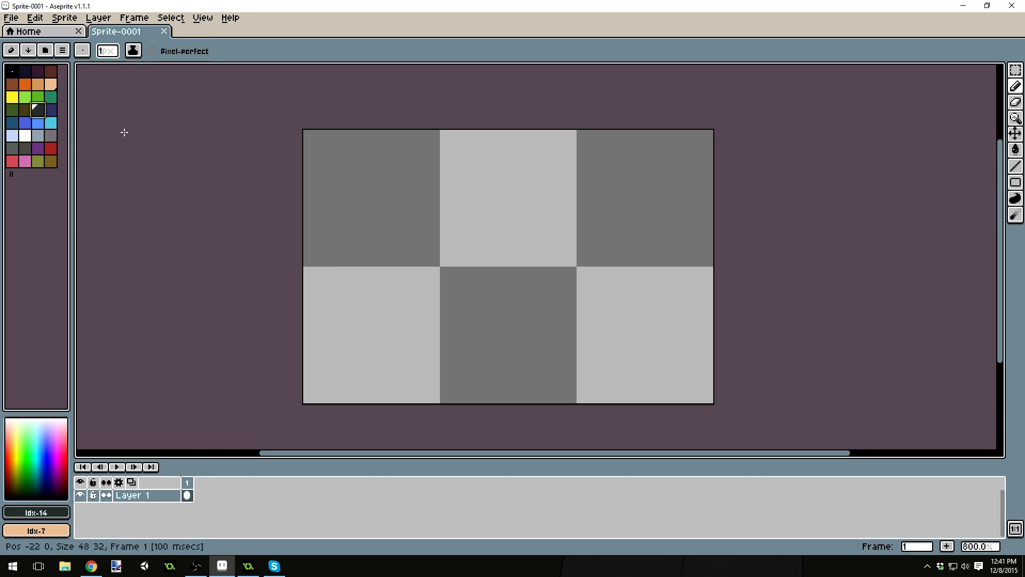
{"action": "left_click", "coordinate": [25, 70]}
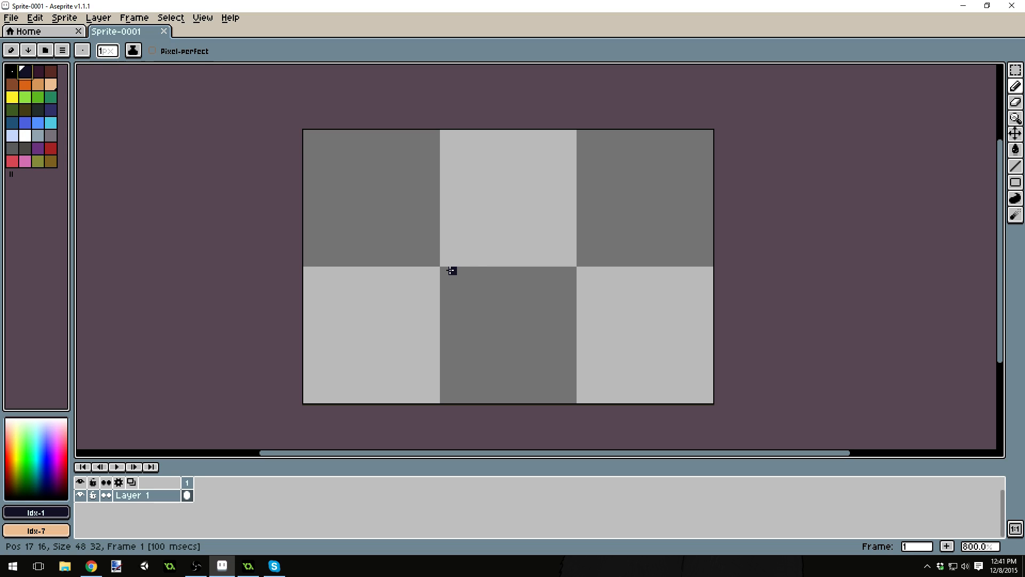
{"action": "mouse_move", "coordinate": [382, 270]}
{"action": "left_mouse_down"}
{"action": "mouse_move", "coordinate": [351, 247]}
{"action": "mouse_move", "coordinate": [391, 271]}
{"action": "mouse_move", "coordinate": [360, 245]}
{"action": "mouse_move", "coordinate": [398, 260]}
{"action": "mouse_move", "coordinate": [360, 241]}
{"action": "mouse_move", "coordinate": [364, 258]}
{"action": "mouse_move", "coordinate": [396, 257]}
{"action": "left_mouse_up"}
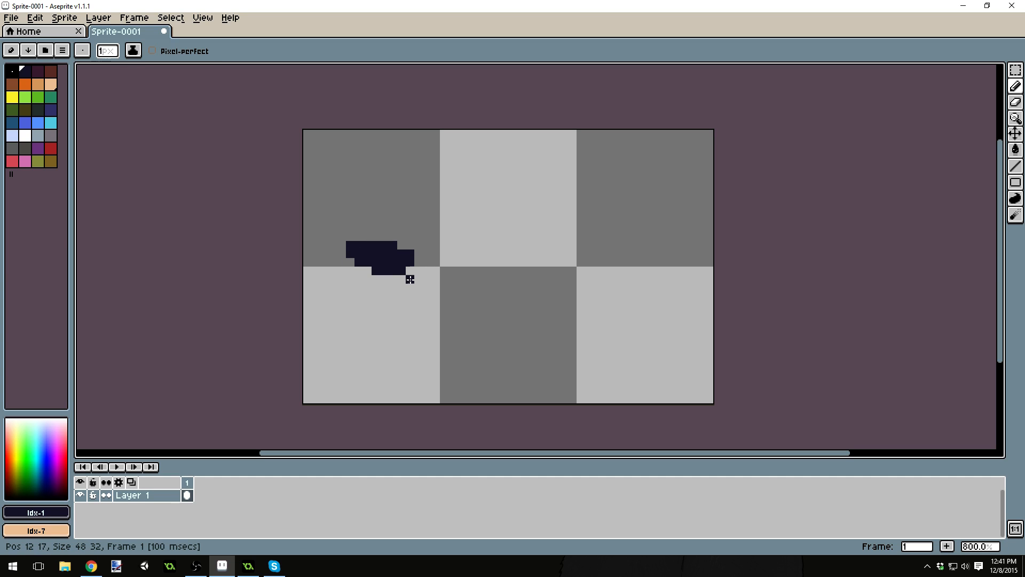
{"action": "mouse_move", "coordinate": [417, 289]}
{"action": "left_mouse_down"}
{"action": "mouse_move", "coordinate": [417, 262]}
{"action": "mouse_move", "coordinate": [461, 235]}
{"action": "mouse_move", "coordinate": [421, 259]}
{"action": "mouse_move", "coordinate": [519, 213]}
{"action": "mouse_move", "coordinate": [531, 218]}
{"action": "mouse_move", "coordinate": [477, 225]}
{"action": "mouse_move", "coordinate": [543, 211]}
{"action": "mouse_move", "coordinate": [553, 252]}
{"action": "mouse_move", "coordinate": [549, 210]}
{"action": "mouse_move", "coordinate": [563, 278]}
{"action": "mouse_move", "coordinate": [568, 271]}
{"action": "mouse_move", "coordinate": [486, 314]}
{"action": "mouse_move", "coordinate": [565, 285]}
{"action": "mouse_move", "coordinate": [458, 322]}
{"action": "mouse_move", "coordinate": [544, 298]}
{"action": "mouse_move", "coordinate": [458, 338]}
{"action": "mouse_move", "coordinate": [415, 295]}
{"action": "mouse_move", "coordinate": [450, 329]}
{"action": "left_mouse_up"}
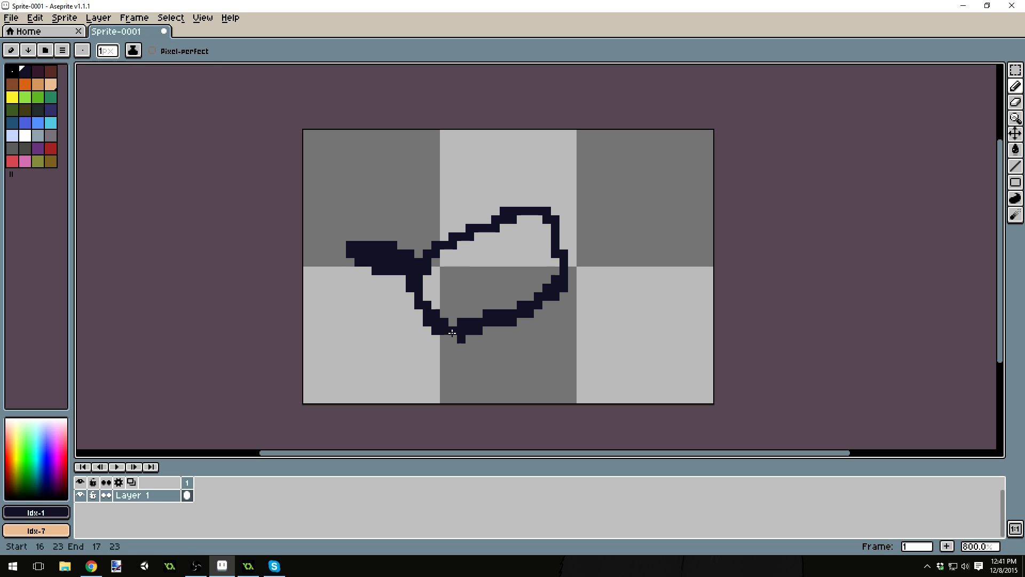
{"action": "left_click_drag", "start_coordinate": [529, 219], "coordinate": [469, 245]}
{"action": "mouse_move", "coordinate": [444, 253]}
{"action": "left_mouse_down"}
{"action": "mouse_move", "coordinate": [515, 216]}
{"action": "mouse_move", "coordinate": [428, 265]}
{"action": "mouse_move", "coordinate": [504, 229]}
{"action": "left_mouse_up"}
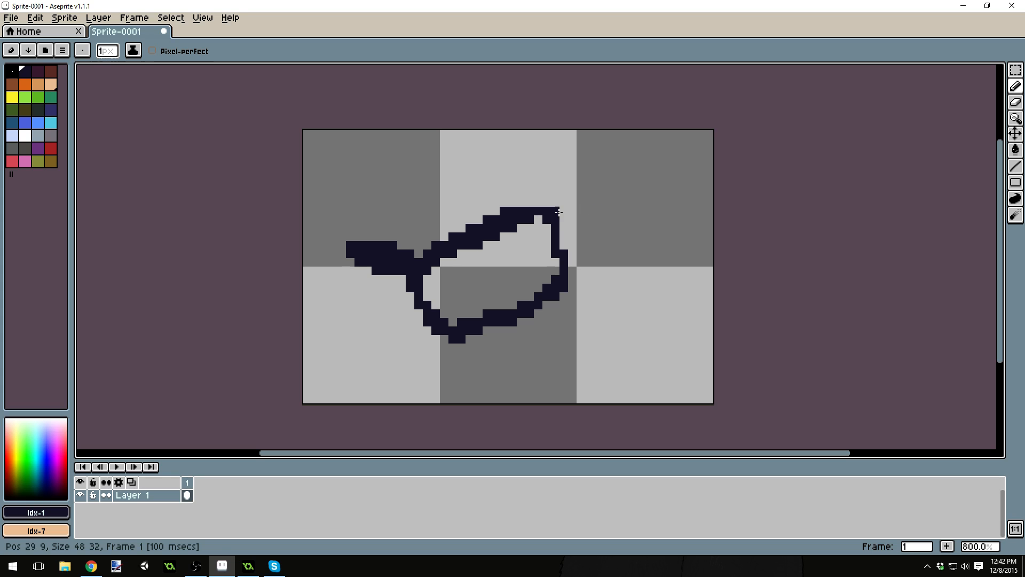
Draw a thick curved tail from the rump, tapering down to a thin tip near the sprite's edge
{"action": "mouse_move", "coordinate": [558, 212]}
{"action": "left_mouse_down"}
{"action": "mouse_move", "coordinate": [589, 218]}
{"action": "mouse_move", "coordinate": [521, 214]}
{"action": "mouse_move", "coordinate": [609, 226]}
{"action": "mouse_move", "coordinate": [553, 211]}
{"action": "mouse_move", "coordinate": [639, 237]}
{"action": "mouse_move", "coordinate": [657, 248]}
{"action": "mouse_move", "coordinate": [640, 250]}
{"action": "mouse_move", "coordinate": [669, 270]}
{"action": "mouse_move", "coordinate": [677, 297]}
{"action": "mouse_move", "coordinate": [632, 252]}
{"action": "left_mouse_up"}
{"action": "mouse_move", "coordinate": [673, 279]}
{"action": "left_mouse_down"}
{"action": "mouse_move", "coordinate": [620, 241]}
{"action": "mouse_move", "coordinate": [665, 273]}
{"action": "mouse_move", "coordinate": [551, 243]}
{"action": "mouse_move", "coordinate": [639, 246]}
{"action": "mouse_move", "coordinate": [556, 232]}
{"action": "left_mouse_up"}
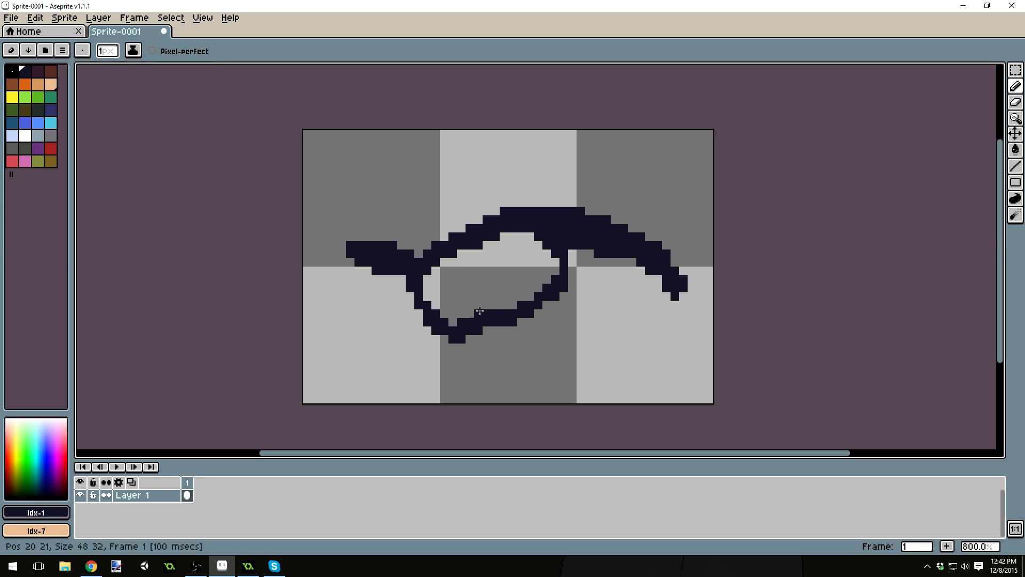
{"action": "left_click_drag", "start_coordinate": [685, 294], "coordinate": [686, 311]}
{"action": "left_click_drag", "start_coordinate": [651, 268], "coordinate": [627, 260]}
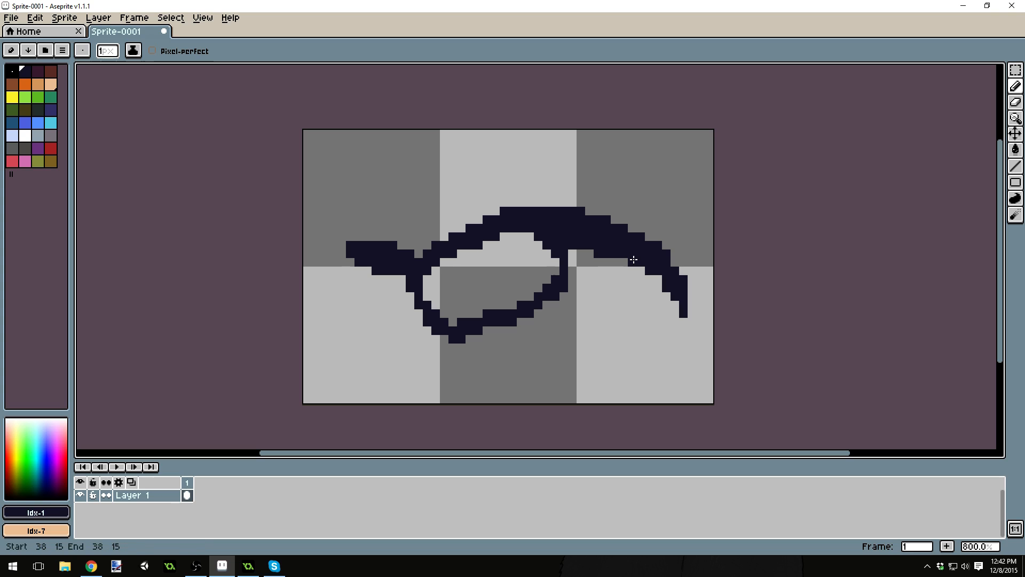
{"action": "left_click", "coordinate": [633, 259]}
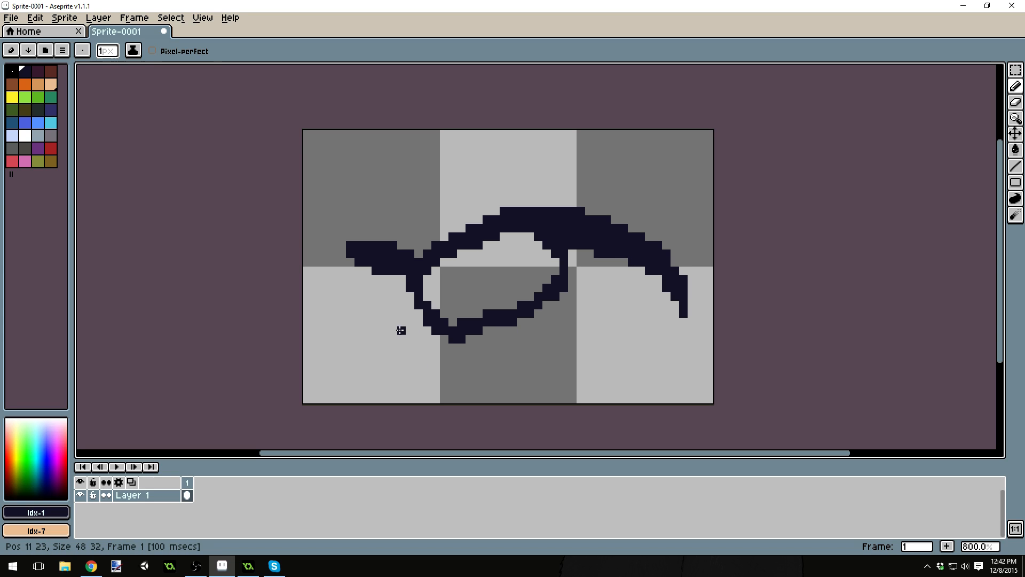
Draw the two front legs, one slanting forward below the neck and one straight down from the belly with a foot
{"action": "left_click_drag", "start_coordinate": [417, 321], "coordinate": [415, 332]}
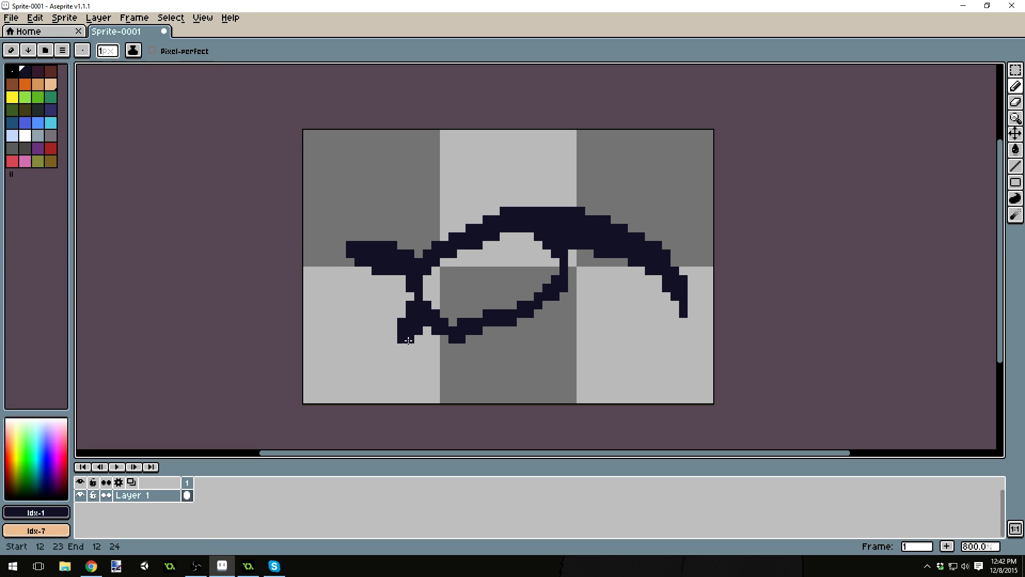
{"action": "mouse_move", "coordinate": [408, 340]}
{"action": "left_mouse_down"}
{"action": "mouse_move", "coordinate": [392, 374]}
{"action": "mouse_move", "coordinate": [397, 350]}
{"action": "left_mouse_up"}
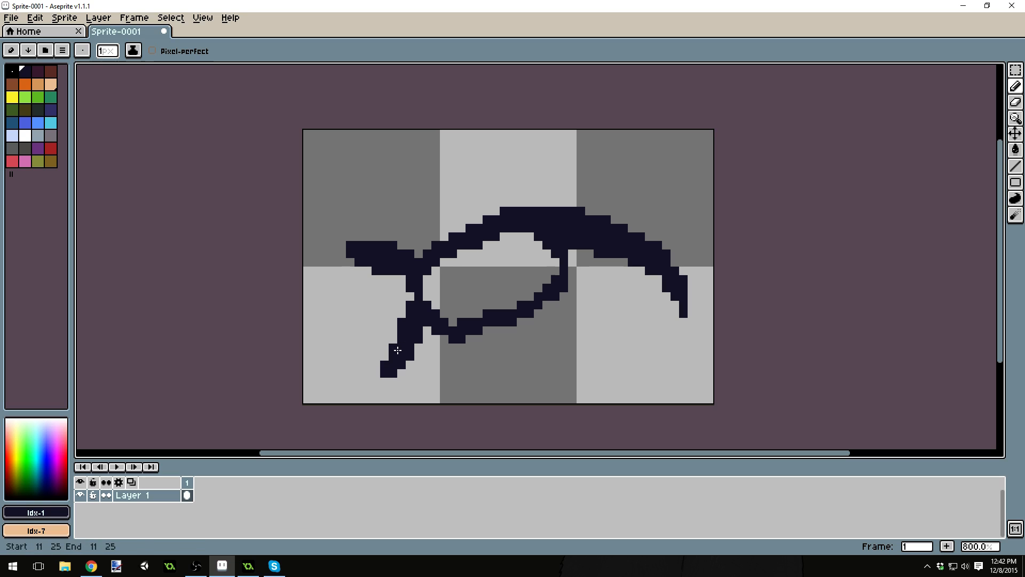
{"action": "mouse_move", "coordinate": [463, 322]}
{"action": "left_mouse_down"}
{"action": "mouse_move", "coordinate": [478, 347]}
{"action": "mouse_move", "coordinate": [484, 330]}
{"action": "mouse_move", "coordinate": [466, 371]}
{"action": "mouse_move", "coordinate": [479, 349]}
{"action": "mouse_move", "coordinate": [479, 381]}
{"action": "mouse_move", "coordinate": [483, 342]}
{"action": "mouse_move", "coordinate": [487, 375]}
{"action": "left_mouse_up"}
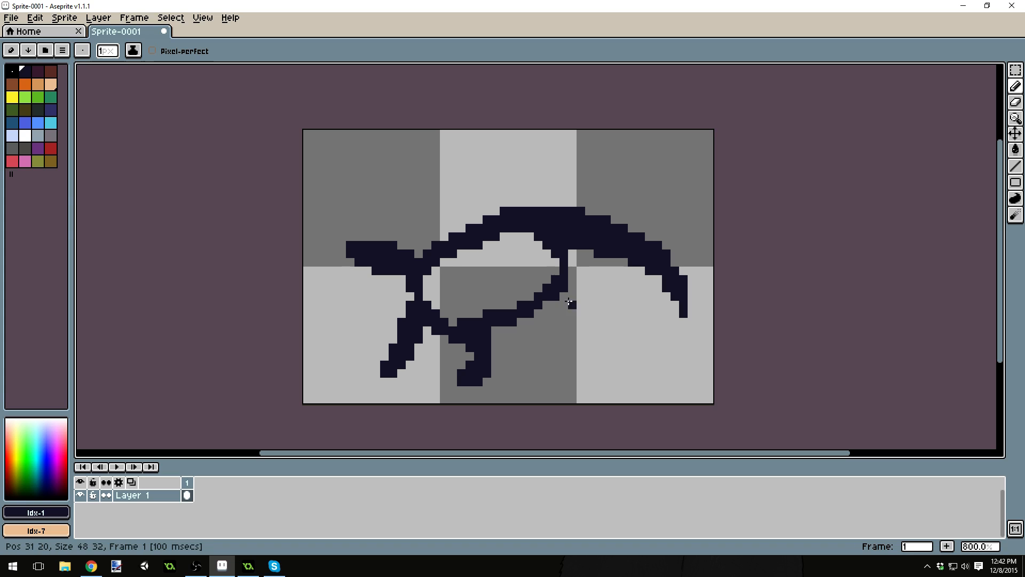
Draw the near hind leg down from the rump with a foot and fill in its interior
{"action": "left_click_drag", "start_coordinate": [568, 252], "coordinate": [572, 285]}
{"action": "mouse_move", "coordinate": [578, 333]}
{"action": "left_mouse_down"}
{"action": "mouse_move", "coordinate": [580, 368]}
{"action": "mouse_move", "coordinate": [563, 373]}
{"action": "left_mouse_up"}
{"action": "left_click", "coordinate": [557, 375]}
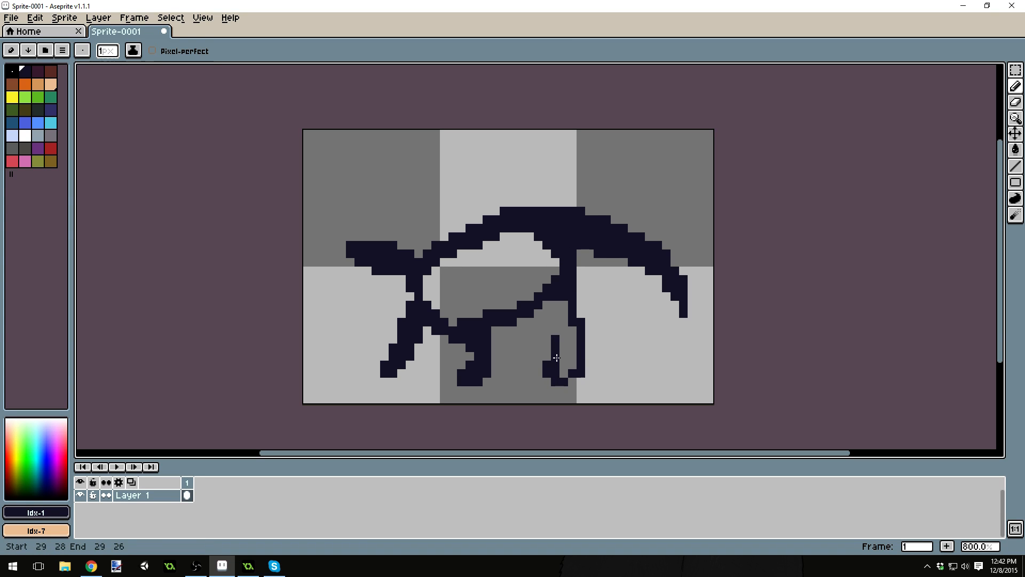
{"action": "left_click_drag", "start_coordinate": [559, 336], "coordinate": [566, 318]}
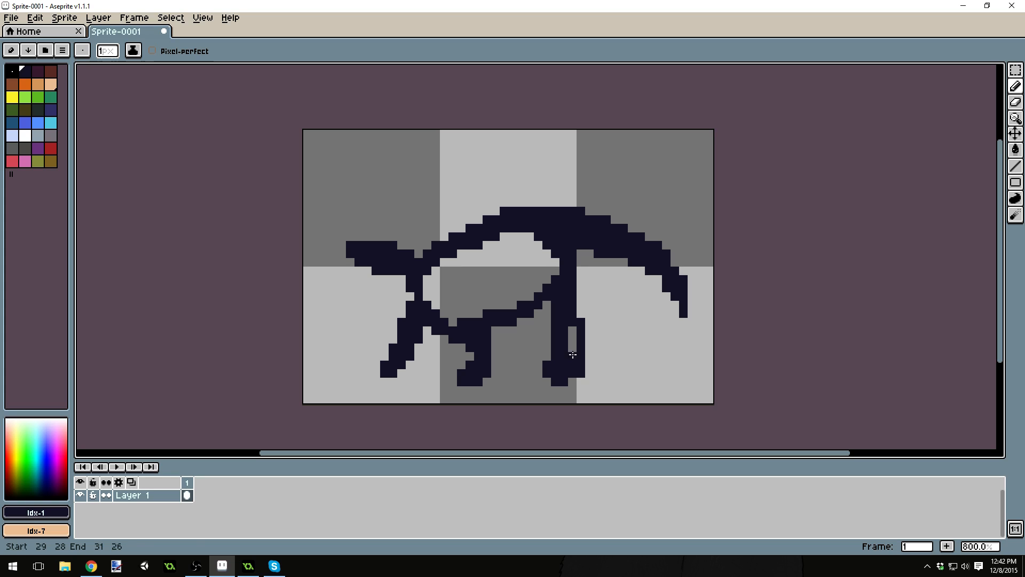
{"action": "mouse_move", "coordinate": [572, 354]}
{"action": "left_mouse_down"}
{"action": "mouse_move", "coordinate": [569, 321]}
{"action": "mouse_move", "coordinate": [548, 310]}
{"action": "left_mouse_up"}
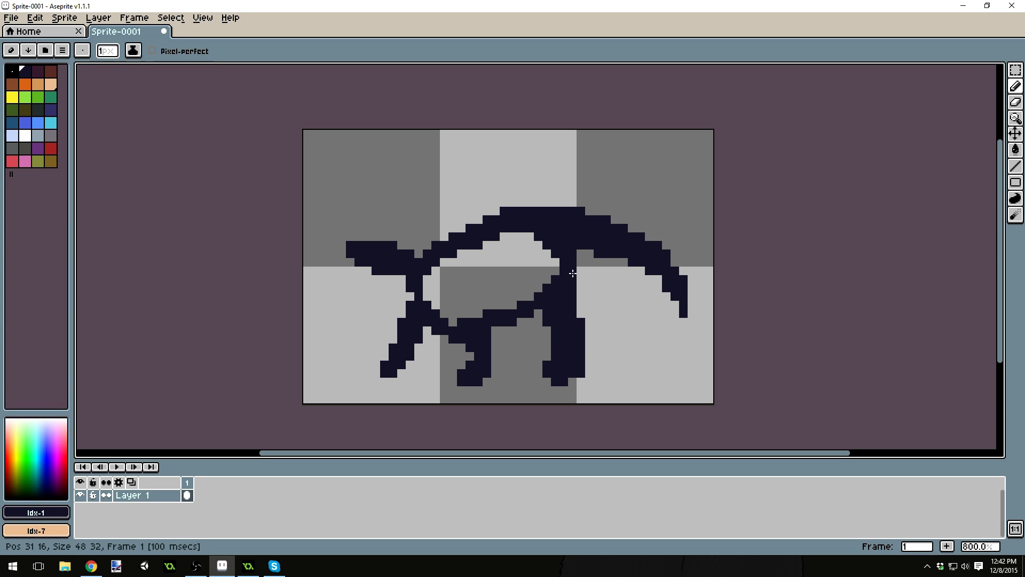
Add a short far leg under the belly and clear the gap between it and the foreleg using the transparent colour
{"action": "left_click", "coordinate": [513, 328]}
{"action": "mouse_move", "coordinate": [513, 327]}
{"action": "left_mouse_down"}
{"action": "mouse_move", "coordinate": [505, 358]}
{"action": "mouse_move", "coordinate": [520, 322]}
{"action": "left_mouse_up"}
{"action": "left_click", "coordinate": [498, 351]}
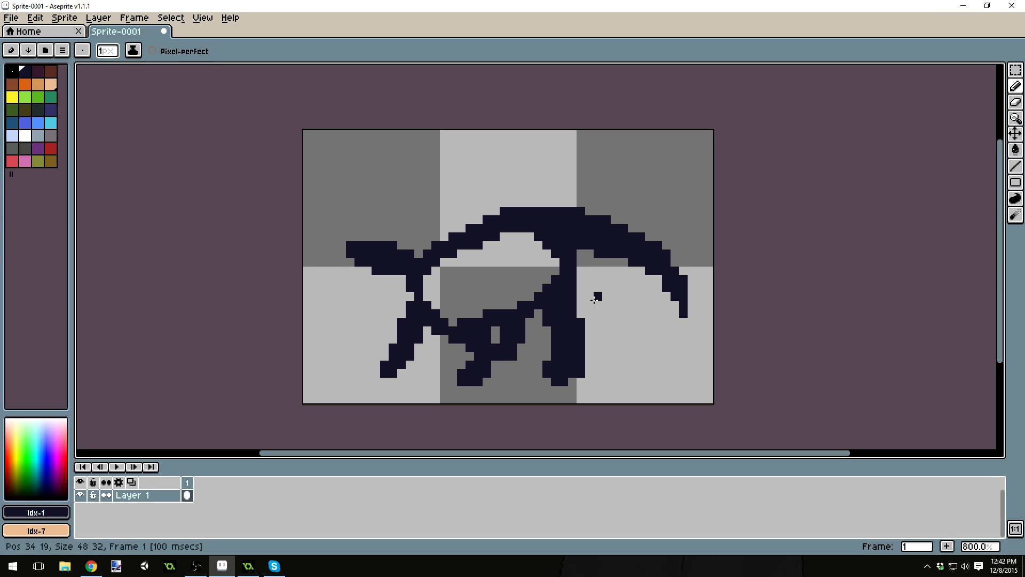
{"action": "left_click", "coordinate": [534, 338], "text": "alt"}
{"action": "left_click_drag", "start_coordinate": [496, 335], "coordinate": [495, 354]}
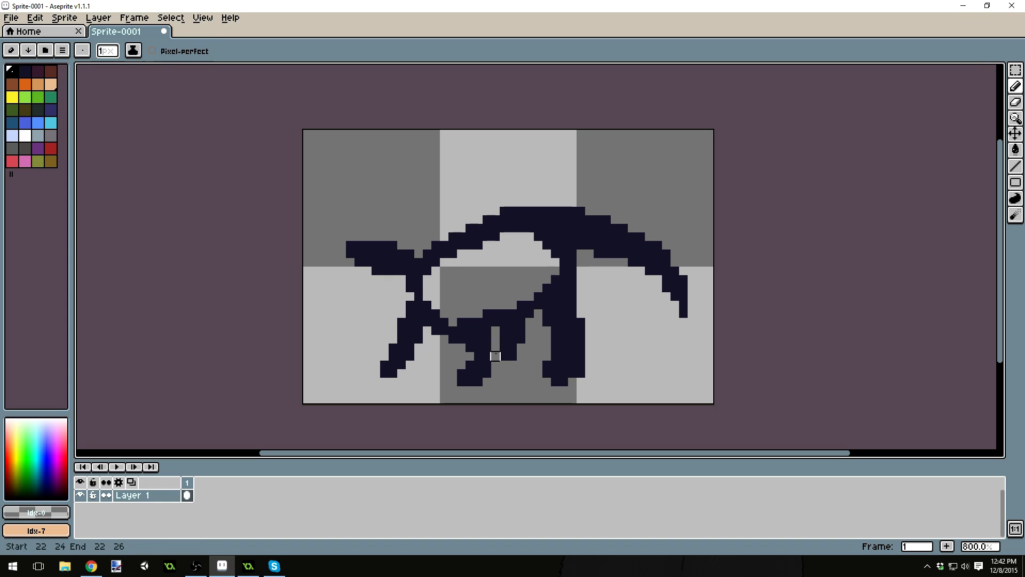
{"action": "left_click", "coordinate": [522, 345], "text": "alt"}
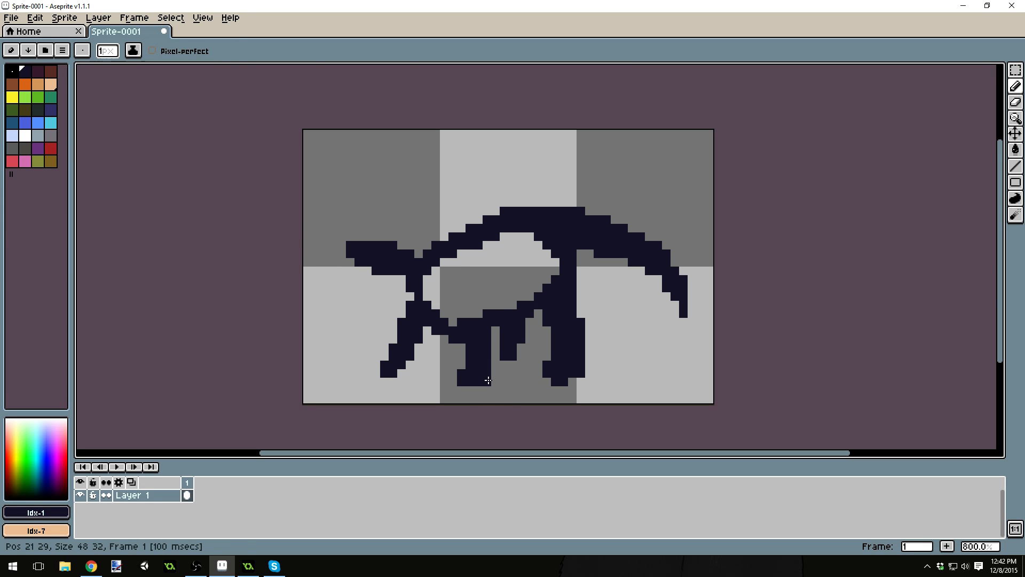
Trim pixels from the two front legs with the transparent colour and reshape the foremost foot in dark navy
{"action": "left_click", "coordinate": [488, 380], "text": "alt"}
{"action": "left_click", "coordinate": [478, 364]}
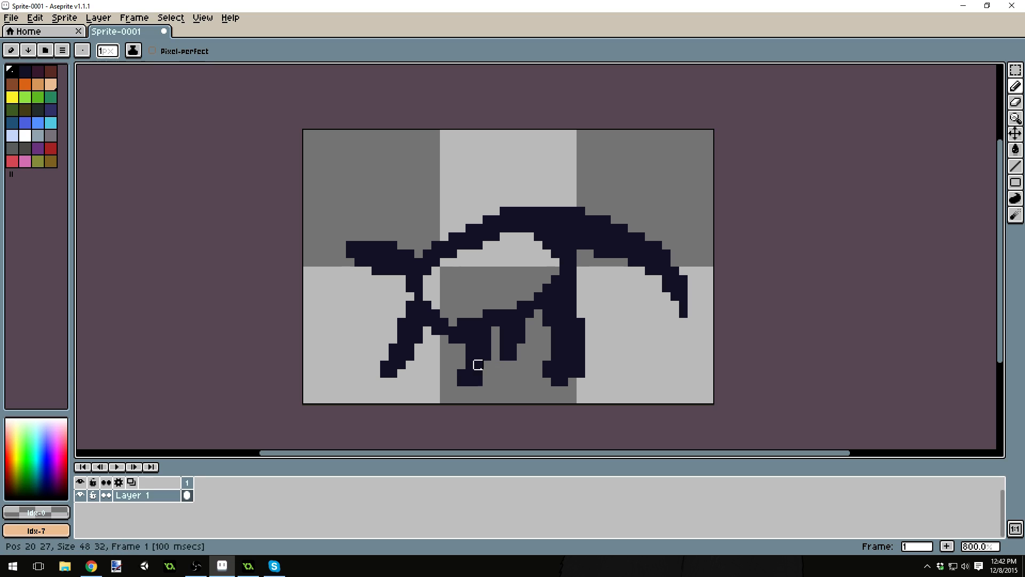
{"action": "left_click", "coordinate": [401, 322]}
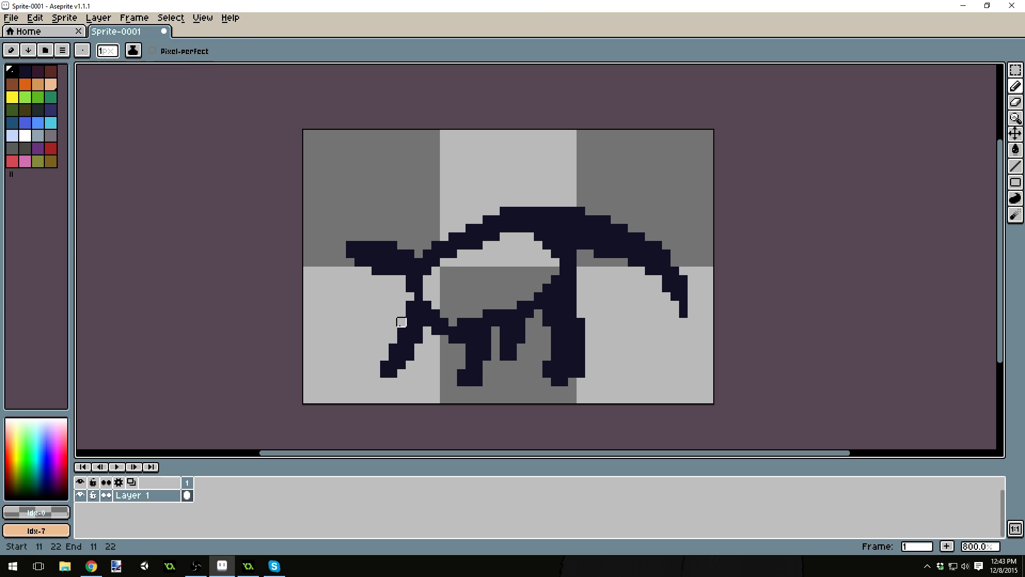
{"action": "left_click", "coordinate": [397, 358], "text": "alt"}
{"action": "left_click", "coordinate": [384, 356]}
{"action": "left_click_drag", "start_coordinate": [376, 365], "coordinate": [380, 374]}
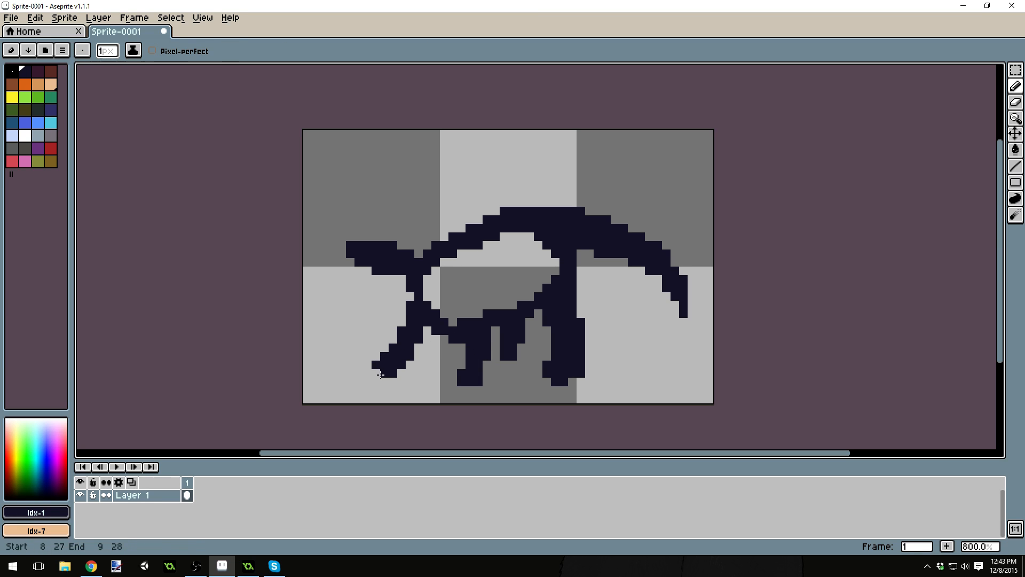
{"action": "left_click", "coordinate": [540, 355]}
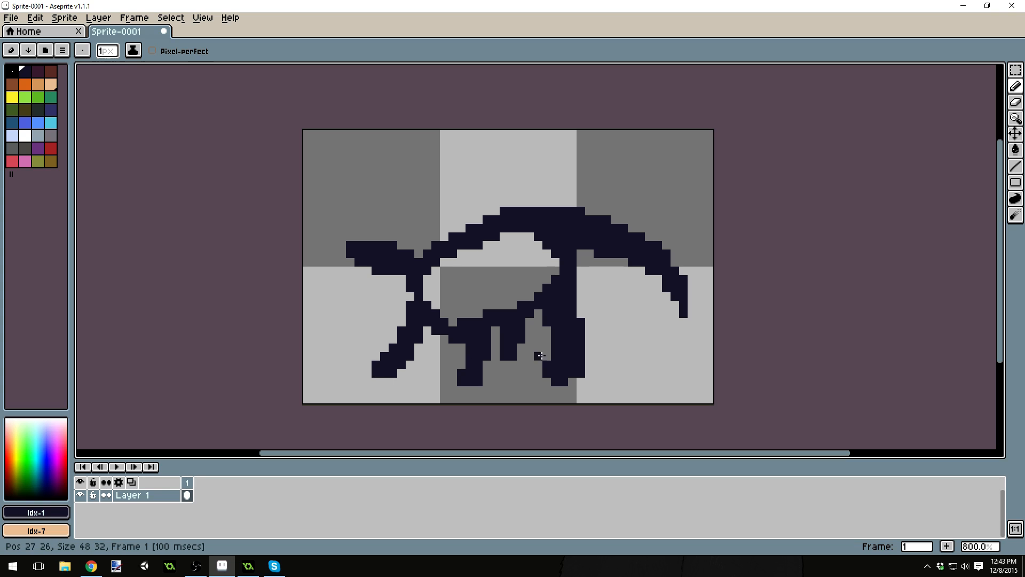
{"action": "key", "text": "ctrl+z"}
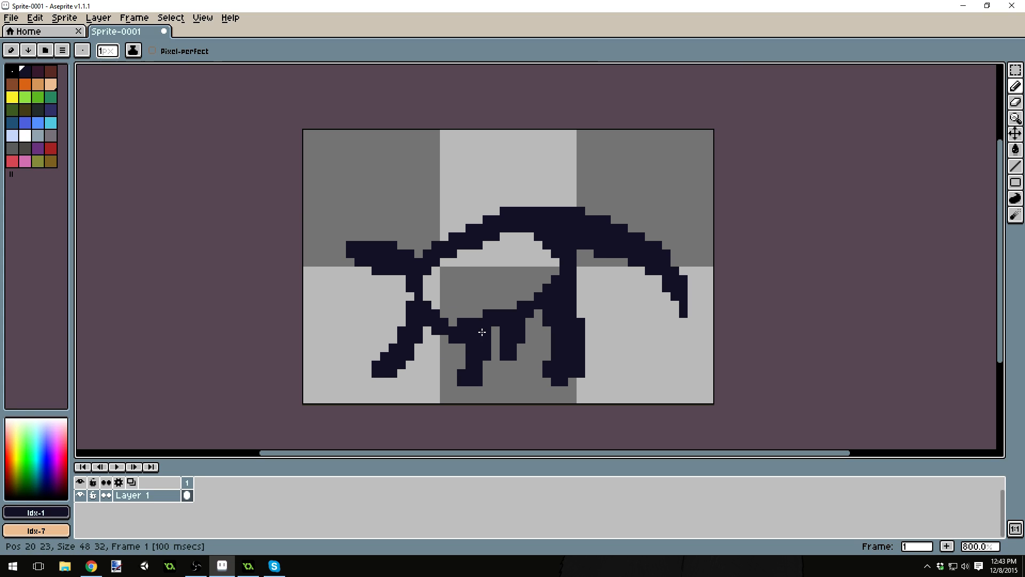
Scribble dark navy over most of the hollow body interior and lengthen the snout by about 2 pixels
{"action": "left_click", "coordinate": [566, 219], "text": "alt"}
{"action": "mouse_move", "coordinate": [548, 279]}
{"action": "left_mouse_down"}
{"action": "mouse_move", "coordinate": [561, 260]}
{"action": "mouse_move", "coordinate": [537, 283]}
{"action": "mouse_move", "coordinate": [550, 253]}
{"action": "mouse_move", "coordinate": [484, 266]}
{"action": "mouse_move", "coordinate": [511, 247]}
{"action": "mouse_move", "coordinate": [436, 279]}
{"action": "mouse_move", "coordinate": [456, 325]}
{"action": "mouse_move", "coordinate": [436, 288]}
{"action": "mouse_move", "coordinate": [507, 237]}
{"action": "left_mouse_up"}
{"action": "left_click_drag", "start_coordinate": [422, 286], "coordinate": [336, 255]}
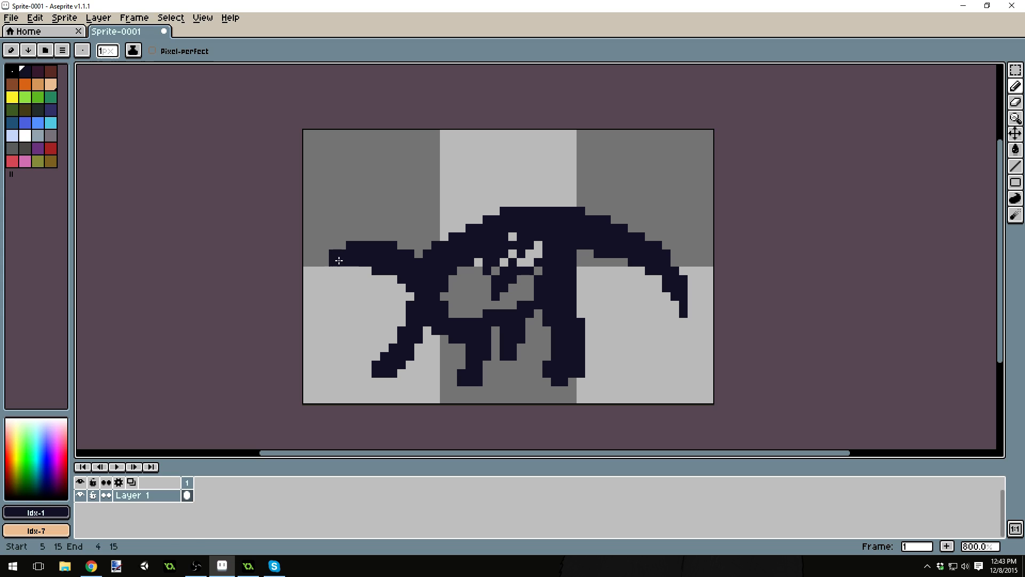
{"action": "mouse_move", "coordinate": [444, 287]}
{"action": "left_mouse_down"}
{"action": "mouse_move", "coordinate": [465, 295]}
{"action": "mouse_move", "coordinate": [450, 304]}
{"action": "mouse_move", "coordinate": [519, 242]}
{"action": "left_mouse_up"}
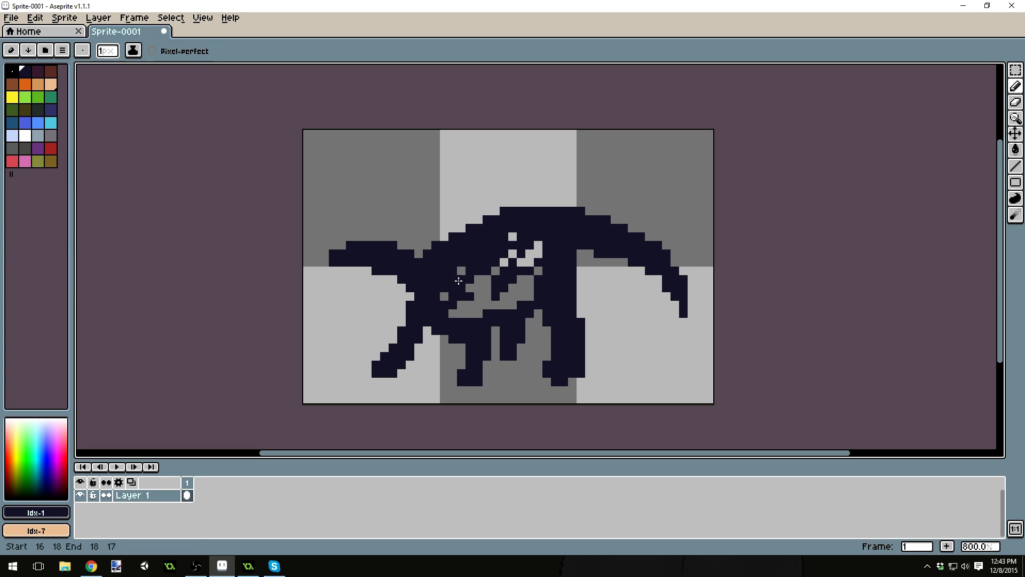
{"action": "mouse_move", "coordinate": [472, 265]}
{"action": "left_mouse_down"}
{"action": "mouse_move", "coordinate": [435, 331]}
{"action": "mouse_move", "coordinate": [457, 290]}
{"action": "mouse_move", "coordinate": [459, 316]}
{"action": "mouse_move", "coordinate": [488, 304]}
{"action": "mouse_move", "coordinate": [529, 251]}
{"action": "mouse_move", "coordinate": [478, 304]}
{"action": "left_mouse_up"}
{"action": "left_click_drag", "start_coordinate": [487, 267], "coordinate": [473, 291]}
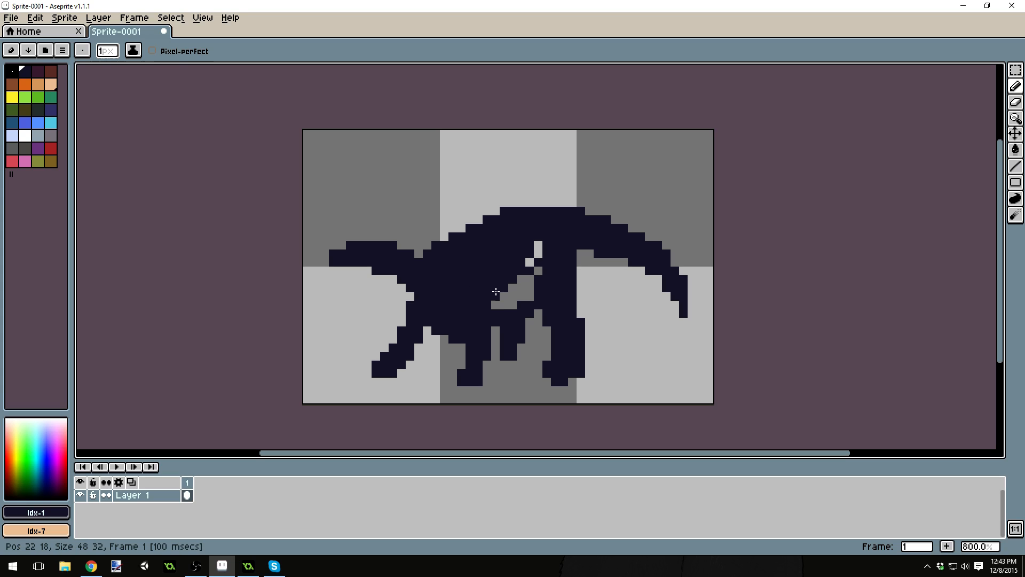
Fill the remaining transparent holes inside the body with dark navy using the Paint Bucket
{"action": "key", "text": "g"}
{"action": "left_click", "coordinate": [521, 291]}
{"action": "key", "text": "g"}
{"action": "left_click", "coordinate": [537, 253]}
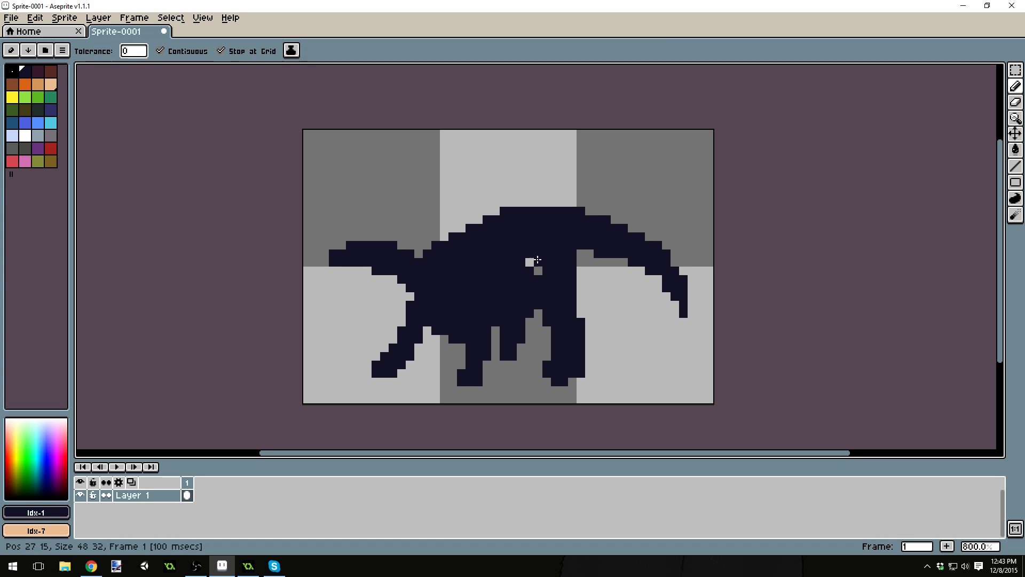
{"action": "left_click", "coordinate": [529, 262]}
{"action": "left_click", "coordinate": [538, 269]}
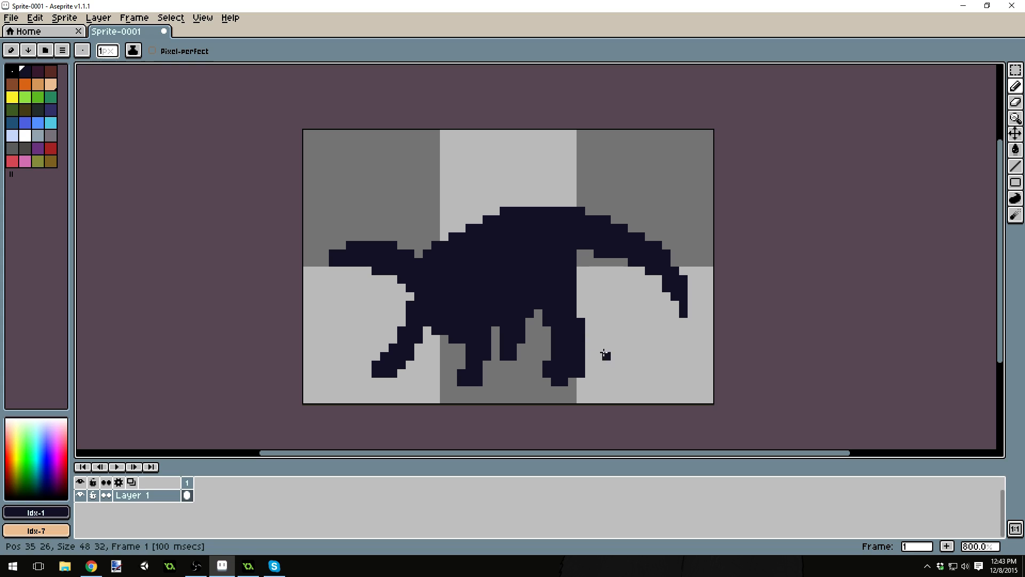
Slim the near hind leg by erasing its inner edge and the sole of its foot with the sampled transparent colour
{"action": "key", "text": "alt"}
{"action": "left_click", "coordinate": [540, 344], "text": "alt"}
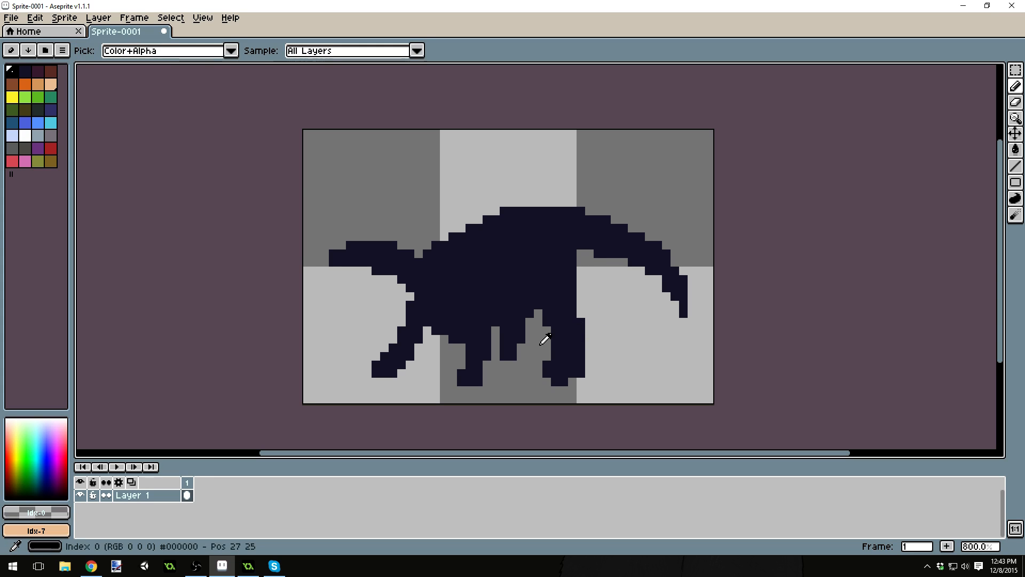
{"action": "left_click_drag", "start_coordinate": [554, 330], "coordinate": [538, 382]}
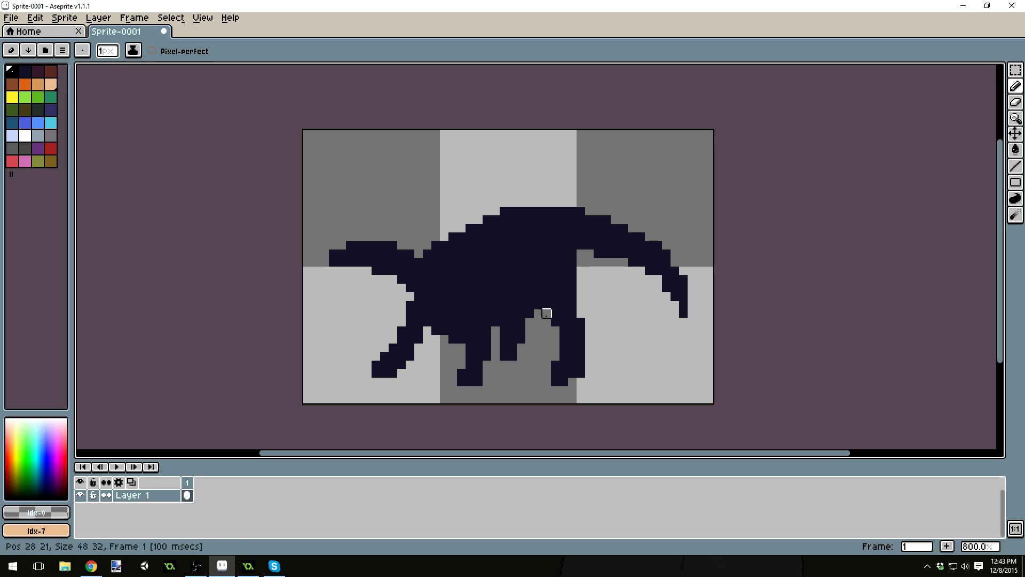
{"action": "left_click", "coordinate": [547, 314], "text": "alt"}
{"action": "left_click", "coordinate": [538, 379], "text": "alt"}
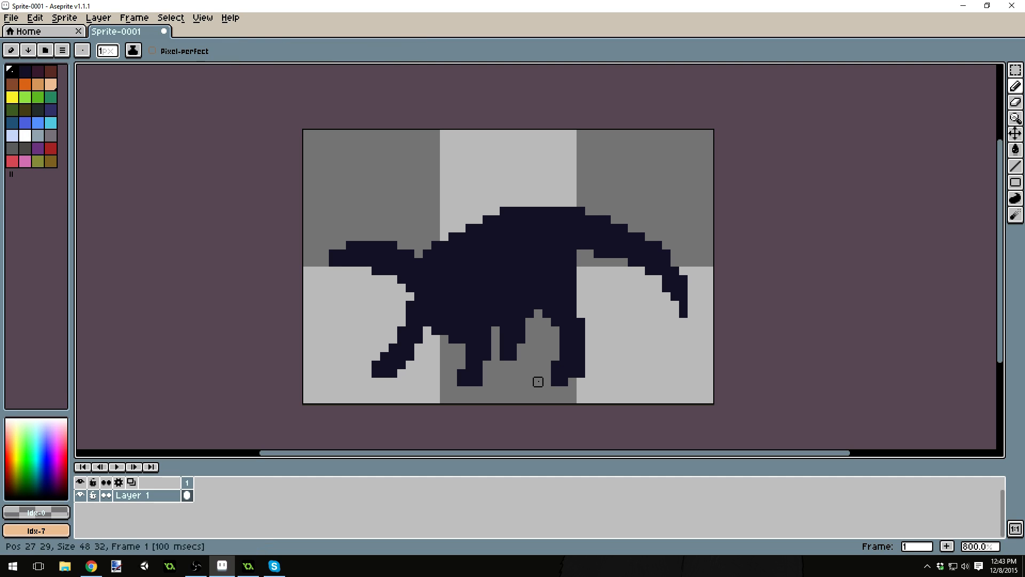
{"action": "left_click_drag", "start_coordinate": [555, 380], "coordinate": [575, 381]}
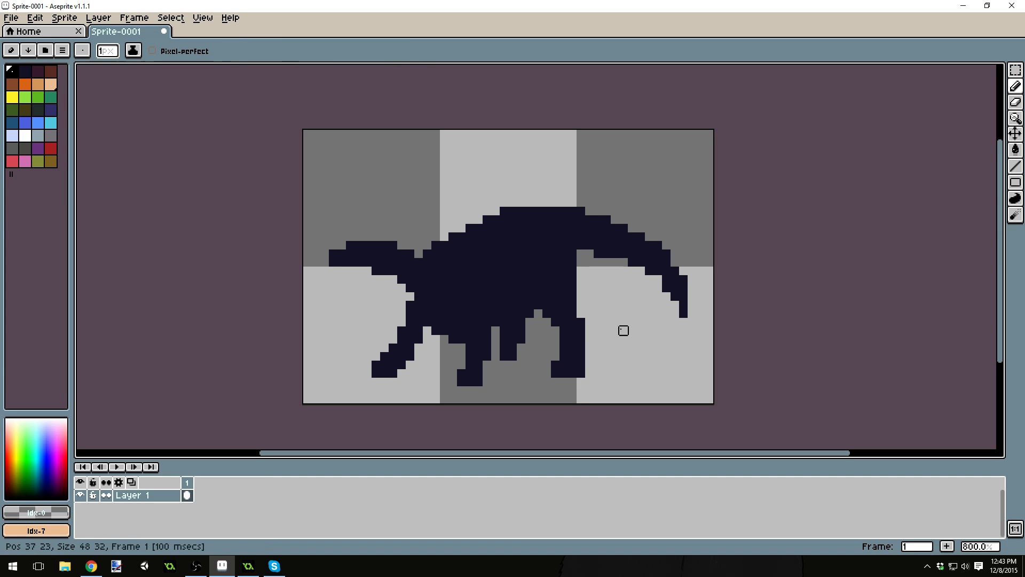
Select the second front leg with the Rectangular Marquee, shift it one pixel toward the head, and deselect it
{"action": "left_click", "coordinate": [512, 349], "text": "alt"}
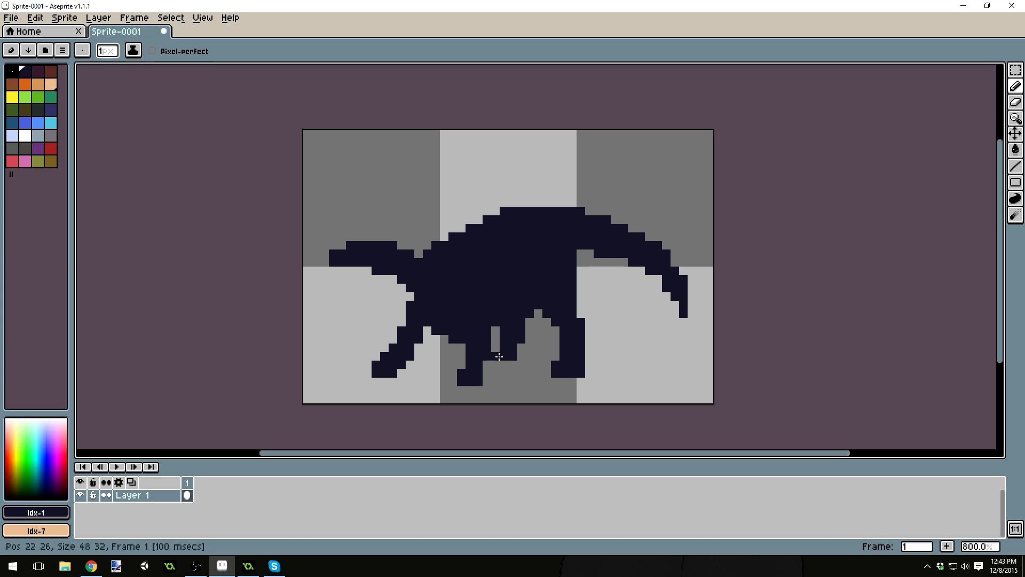
{"action": "left_click", "coordinate": [478, 350], "text": "alt"}
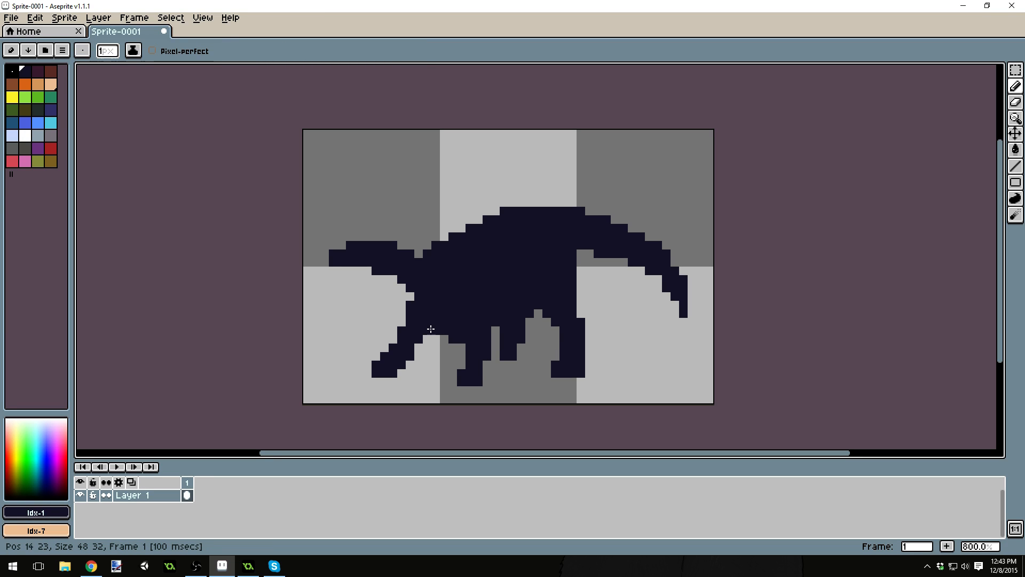
{"action": "key", "text": "m"}
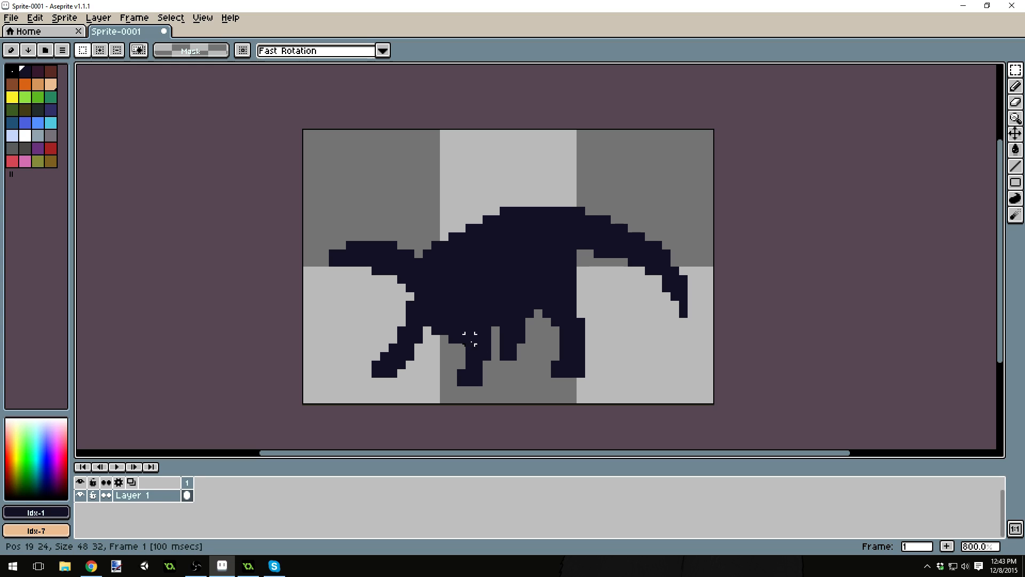
{"action": "left_click_drag", "start_coordinate": [394, 151], "coordinate": [470, 209]}
{"action": "left_click", "coordinate": [504, 161]}
{"action": "mouse_move", "coordinate": [437, 316]}
{"action": "left_mouse_down"}
{"action": "mouse_move", "coordinate": [494, 398]}
{"action": "mouse_move", "coordinate": [464, 370]}
{"action": "left_mouse_up"}
{"action": "left_click", "coordinate": [468, 368]}
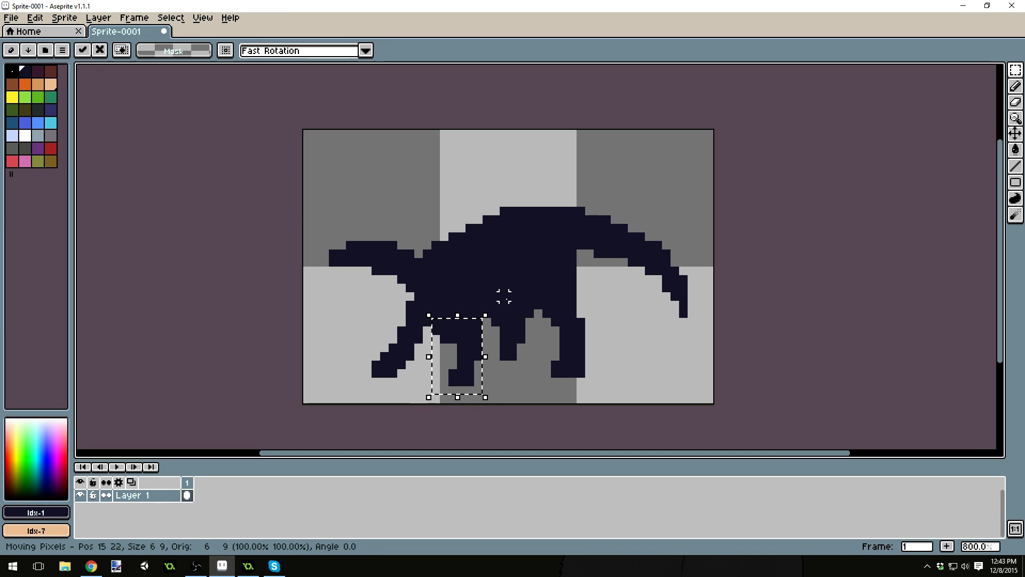
{"action": "key", "text": "b"}
{"action": "key", "text": "m"}
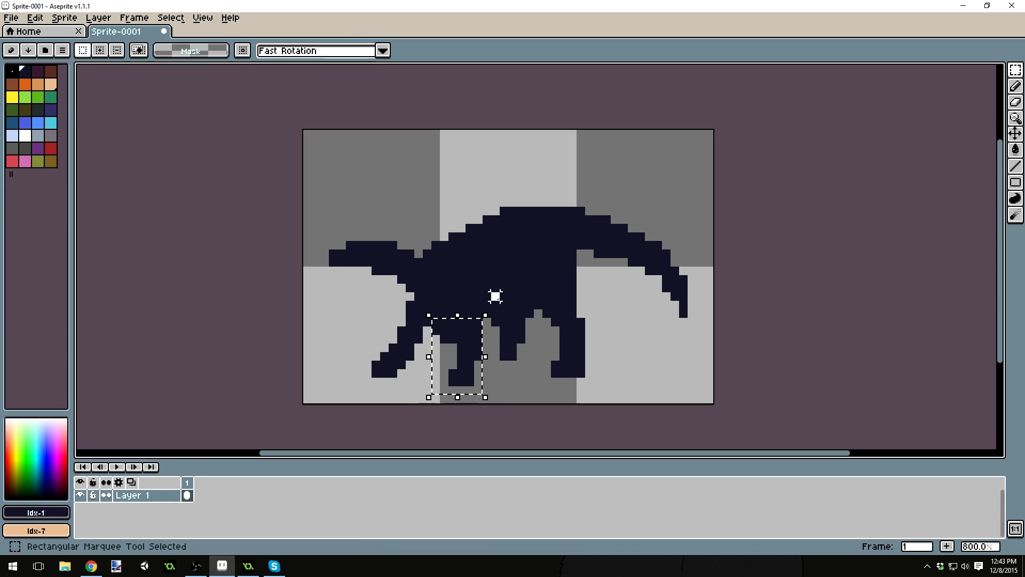
{"action": "key", "text": "ctrl+d"}
Fill the gap beside the moved leg and the belly notch with dark navy, and add a toe pixel to the short middle leg
{"action": "key", "text": "b"}
{"action": "left_click", "coordinate": [487, 322]}
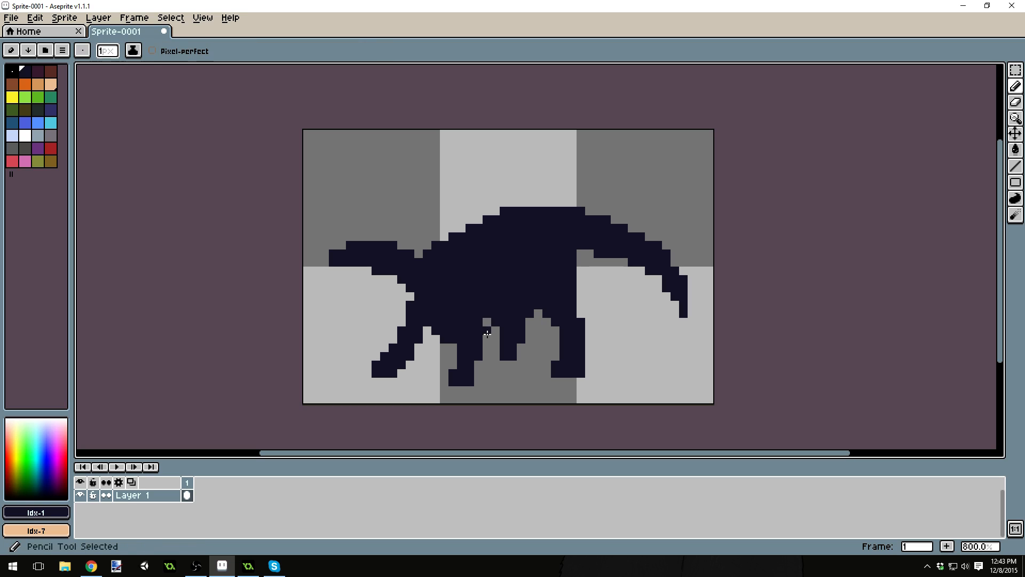
{"action": "left_click", "coordinate": [495, 356]}
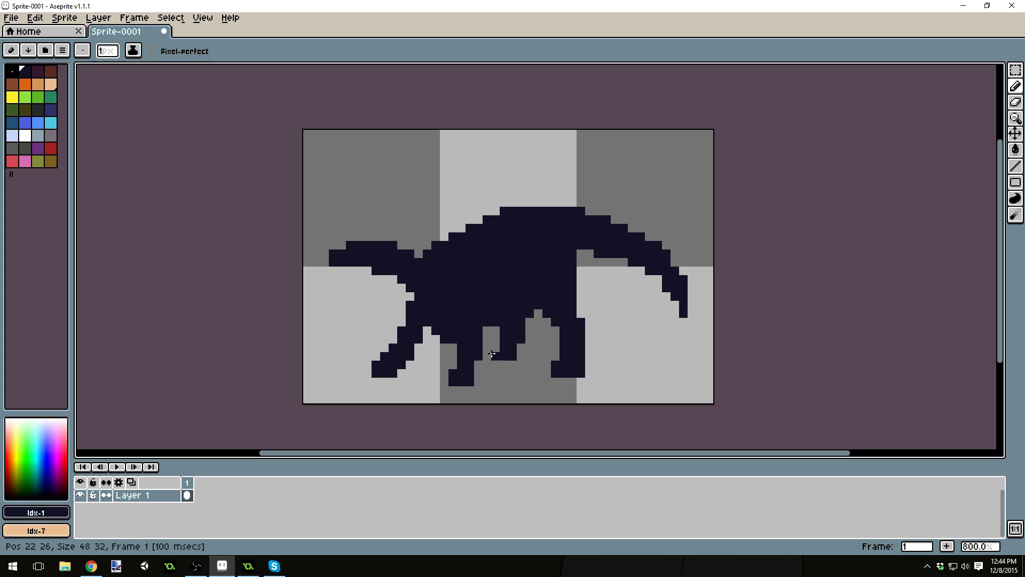
{"action": "left_click", "coordinate": [537, 331], "text": "alt"}
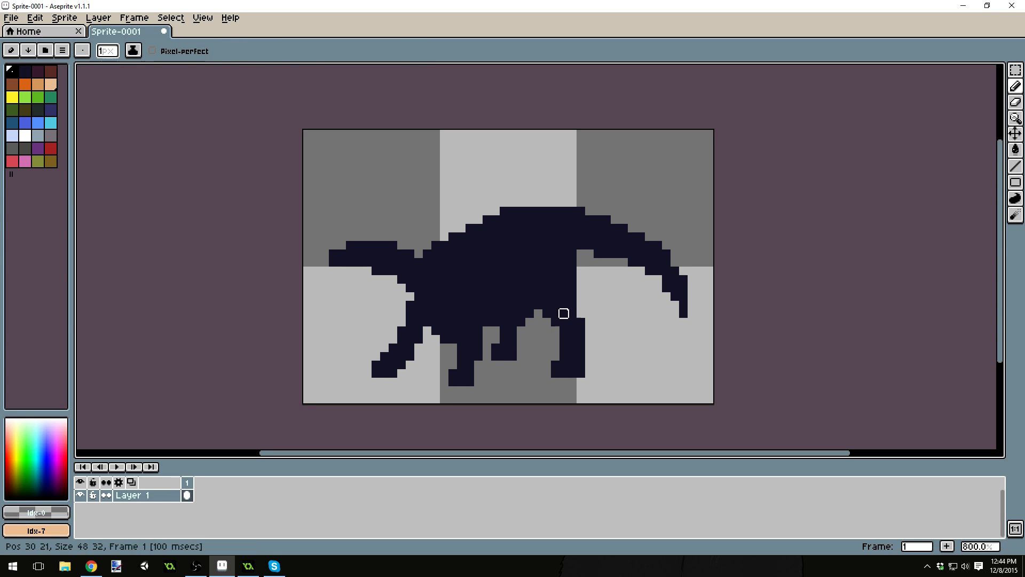
{"action": "left_click", "coordinate": [545, 297], "text": "alt"}
{"action": "left_click_drag", "start_coordinate": [544, 313], "coordinate": [540, 315]}
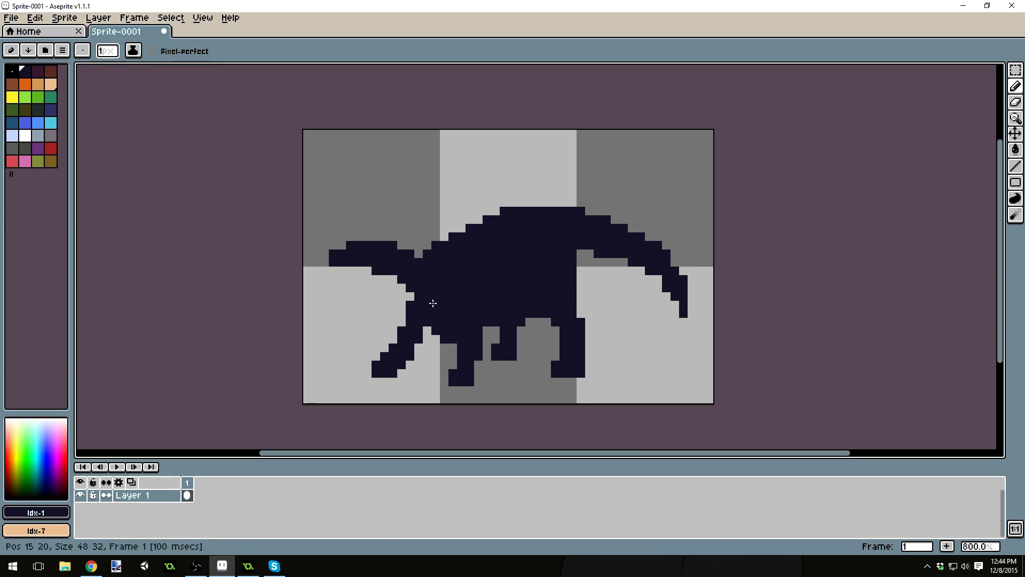
Trim the chest edge above the foremost leg with the transparent colour and fill the notch behind that leg's top with dark navy
{"action": "left_click", "coordinate": [409, 305], "text": "alt"}
{"action": "left_click", "coordinate": [419, 313], "text": "alt"}
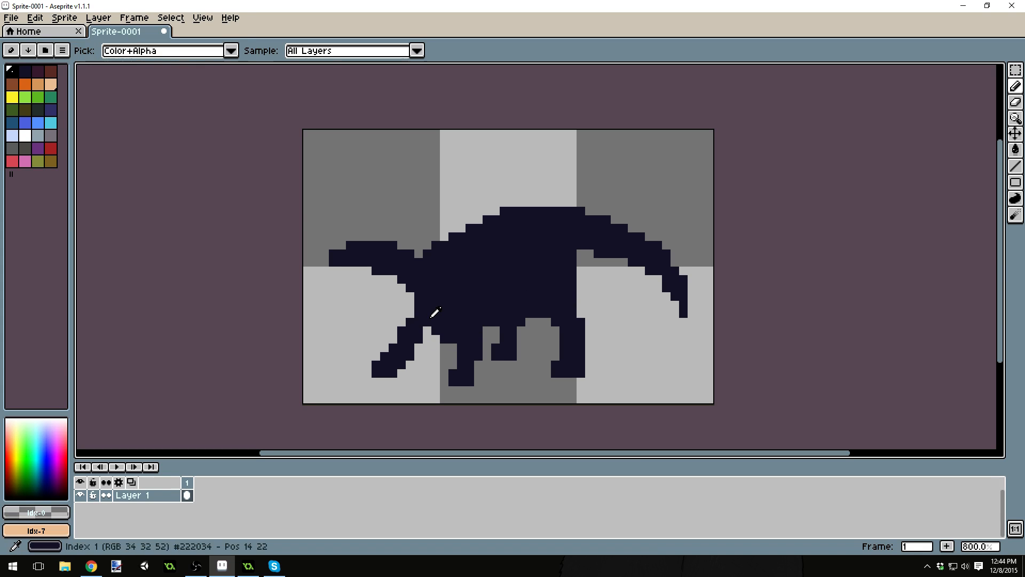
{"action": "left_click_drag", "start_coordinate": [427, 322], "coordinate": [428, 331]}
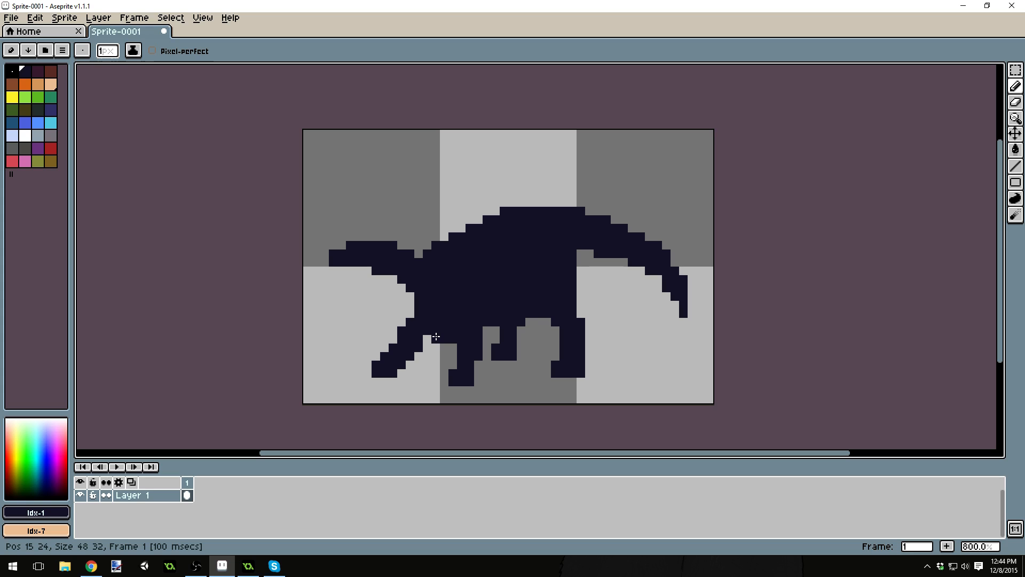
{"action": "left_click", "coordinate": [410, 314]}
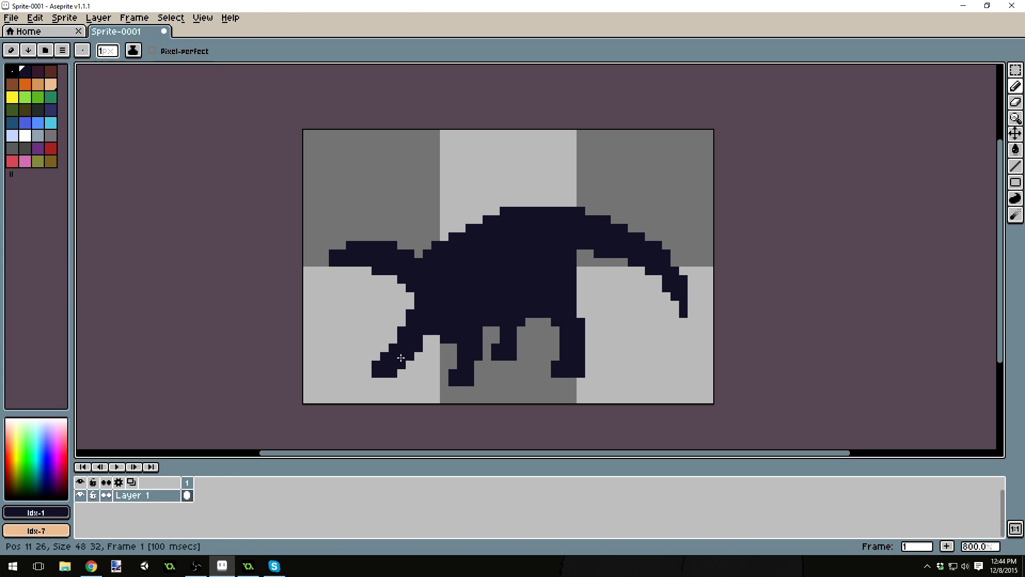
Shorten the foremost leg by erasing its outstretched foot and front edge, and rebuild the foot closer to the body in dark navy
{"action": "left_click", "coordinate": [393, 335], "text": "alt"}
{"action": "mouse_move", "coordinate": [376, 357]}
{"action": "left_mouse_down"}
{"action": "mouse_move", "coordinate": [376, 381]}
{"action": "mouse_move", "coordinate": [401, 372]}
{"action": "mouse_move", "coordinate": [367, 373]}
{"action": "mouse_move", "coordinate": [393, 313]}
{"action": "mouse_move", "coordinate": [427, 356]}
{"action": "mouse_move", "coordinate": [384, 368]}
{"action": "left_mouse_up"}
{"action": "left_click", "coordinate": [404, 356], "text": "alt"}
{"action": "left_click", "coordinate": [410, 364]}
{"action": "left_click", "coordinate": [382, 347], "text": "alt"}
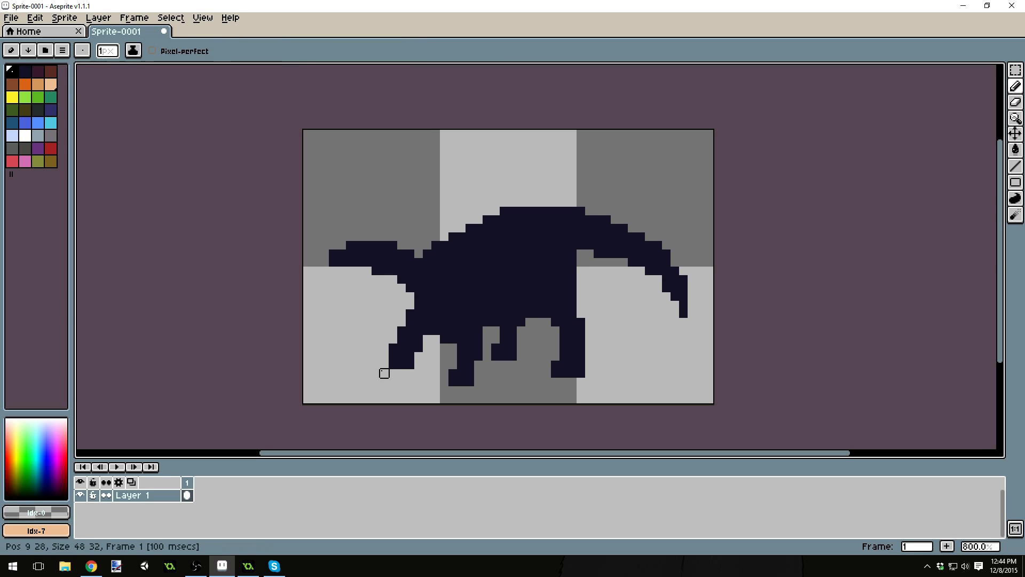
{"action": "left_click", "coordinate": [401, 331]}
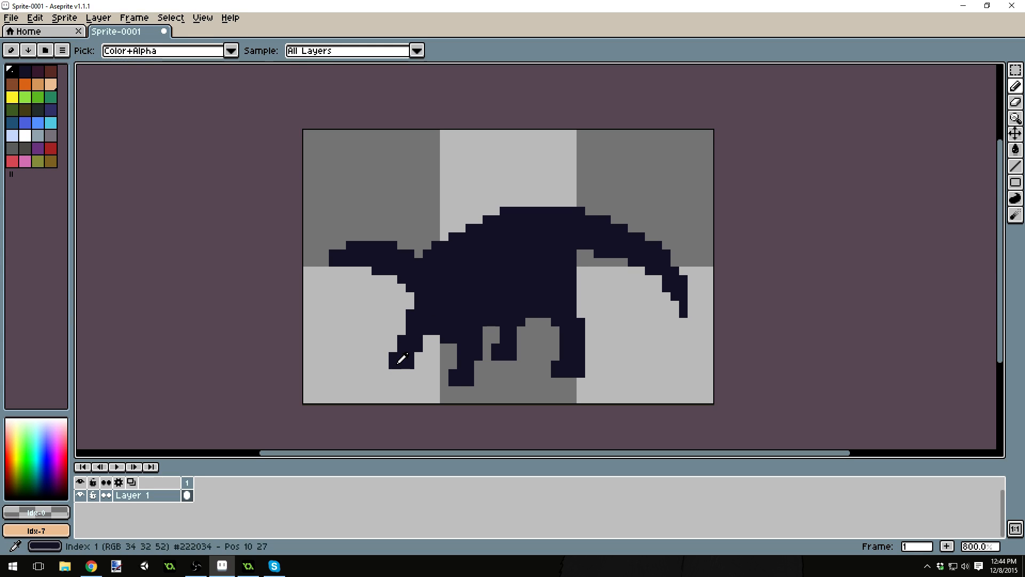
Thicken the foremost leg where it joins the belly with dark navy and refine the pixels along its front edge
{"action": "left_click", "coordinate": [397, 364], "text": "alt"}
{"action": "mouse_move", "coordinate": [435, 339]}
{"action": "left_mouse_down"}
{"action": "mouse_move", "coordinate": [417, 354]}
{"action": "mouse_move", "coordinate": [446, 346]}
{"action": "mouse_move", "coordinate": [393, 347]}
{"action": "mouse_move", "coordinate": [411, 314]}
{"action": "mouse_move", "coordinate": [412, 340]}
{"action": "left_mouse_up"}
{"action": "left_click", "coordinate": [445, 348], "text": "alt"}
{"action": "left_click", "coordinate": [418, 331], "text": "alt"}
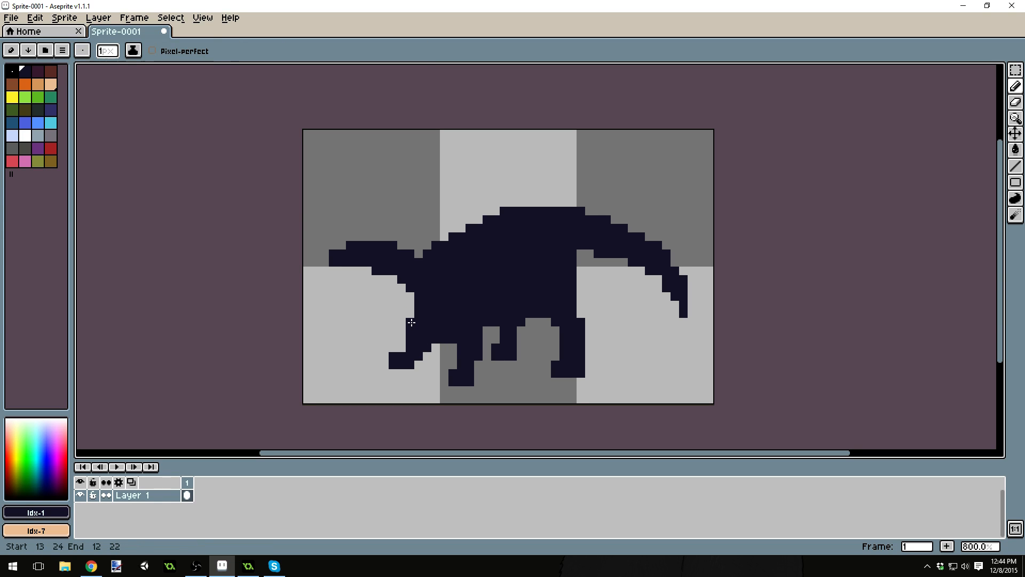
{"action": "left_click", "coordinate": [401, 346]}
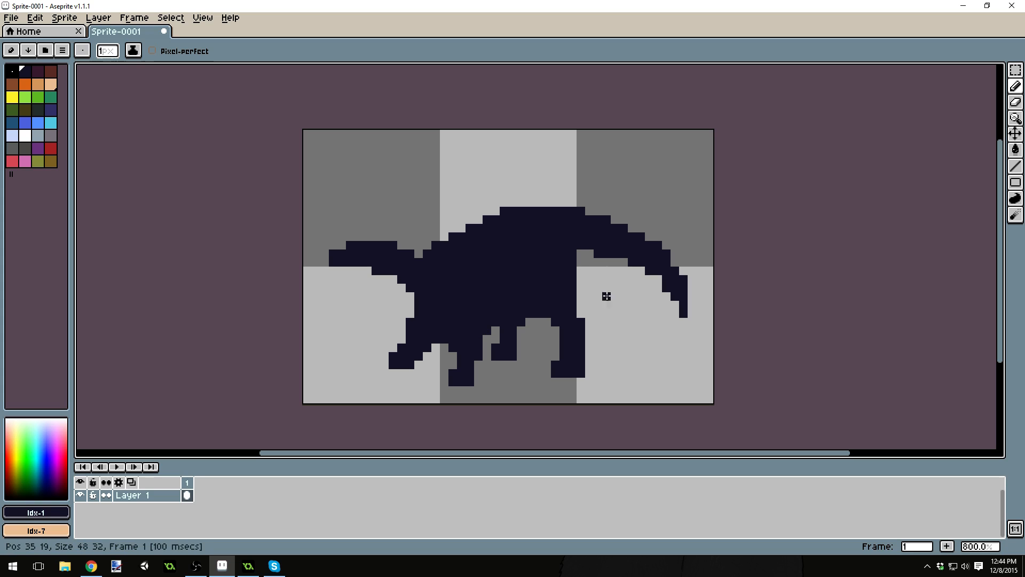
Erase one pixel from the belly and add dark navy pixels under the tail base, at the tail tip and just beside it
{"action": "left_click", "coordinate": [542, 327], "text": "alt"}
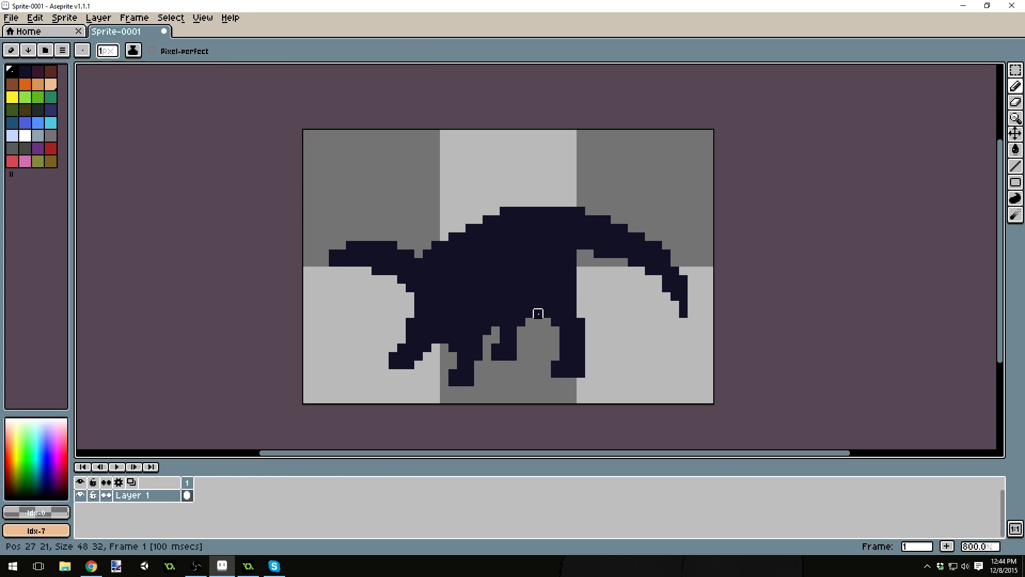
{"action": "left_click", "coordinate": [539, 280], "text": "alt"}
{"action": "left_click_drag", "start_coordinate": [580, 253], "coordinate": [577, 259]}
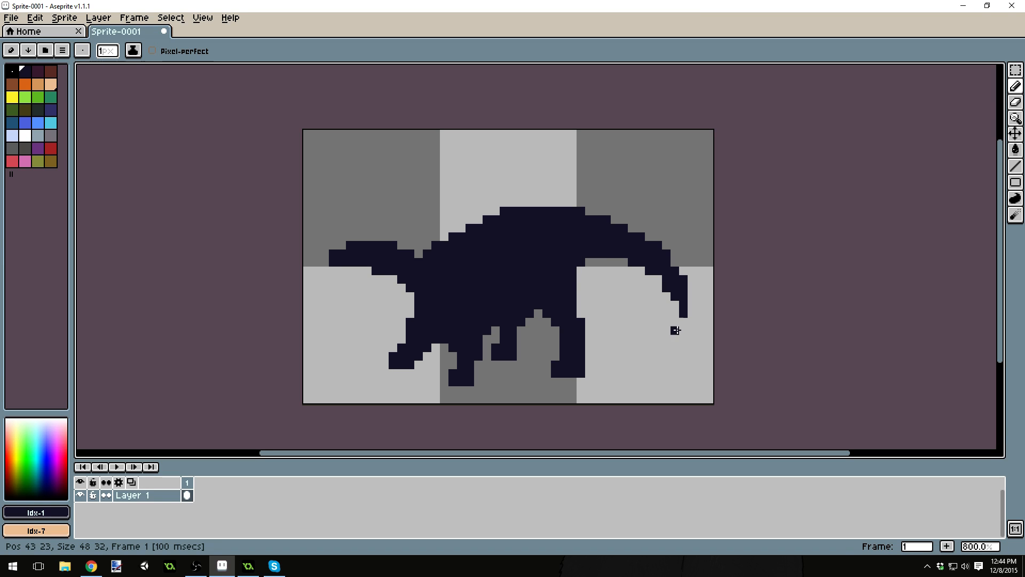
{"action": "left_click", "coordinate": [672, 299]}
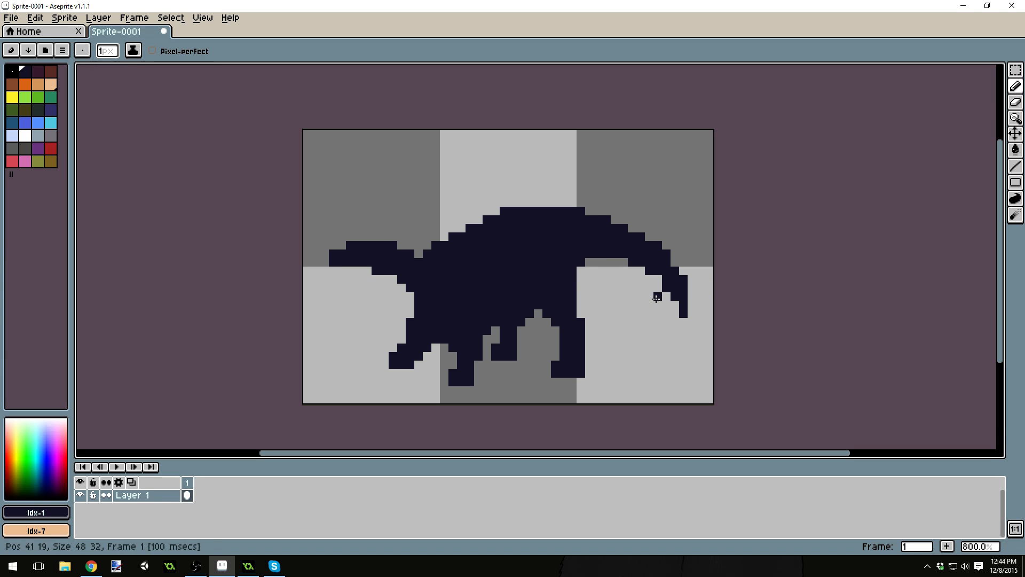
{"action": "left_click", "coordinate": [657, 297]}
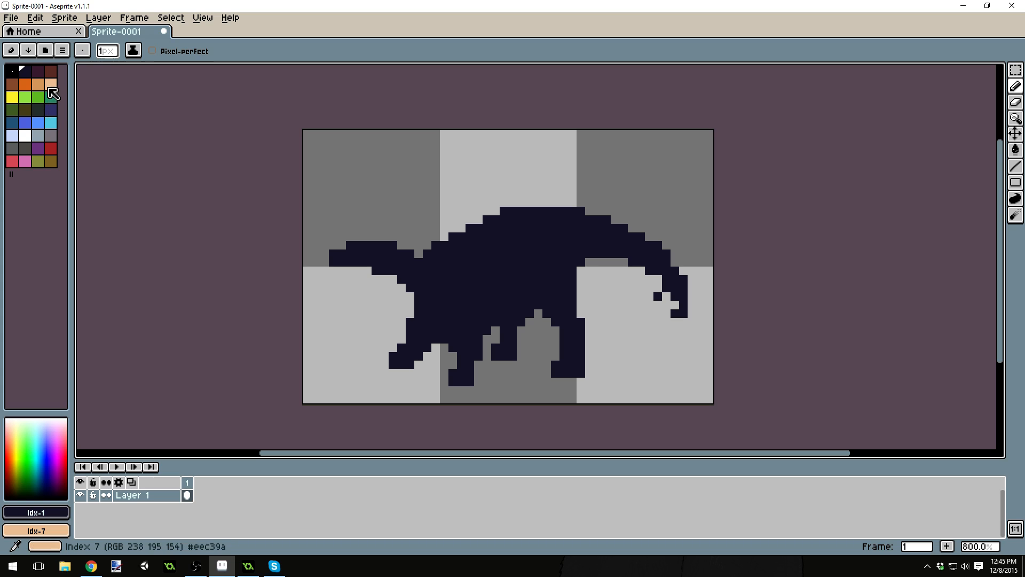
Try painting blue-grey pixels (palette index 22) around and across the tail tip, undoing the last two strokes
{"action": "left_click", "coordinate": [41, 138]}
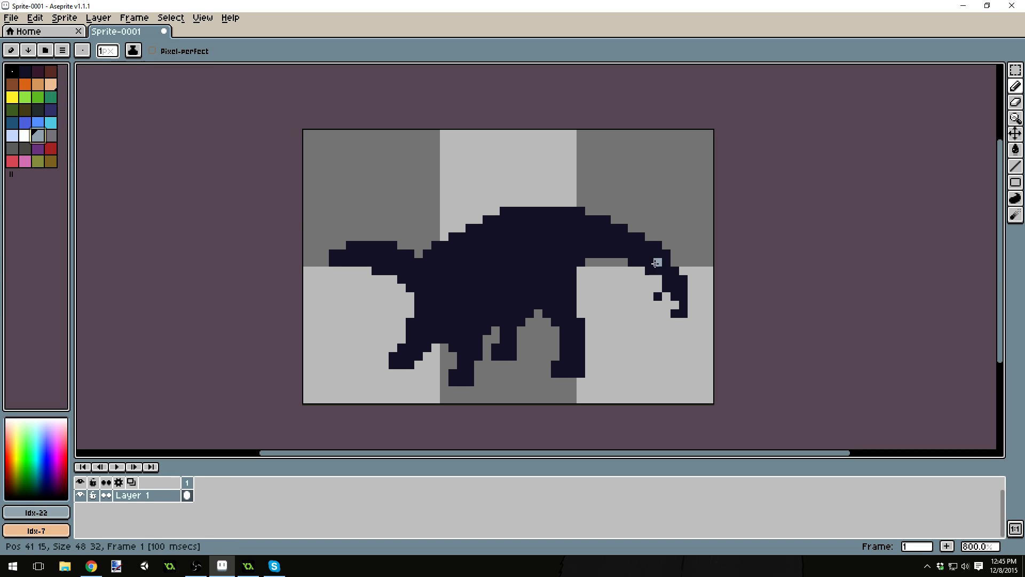
{"action": "left_click", "coordinate": [658, 295]}
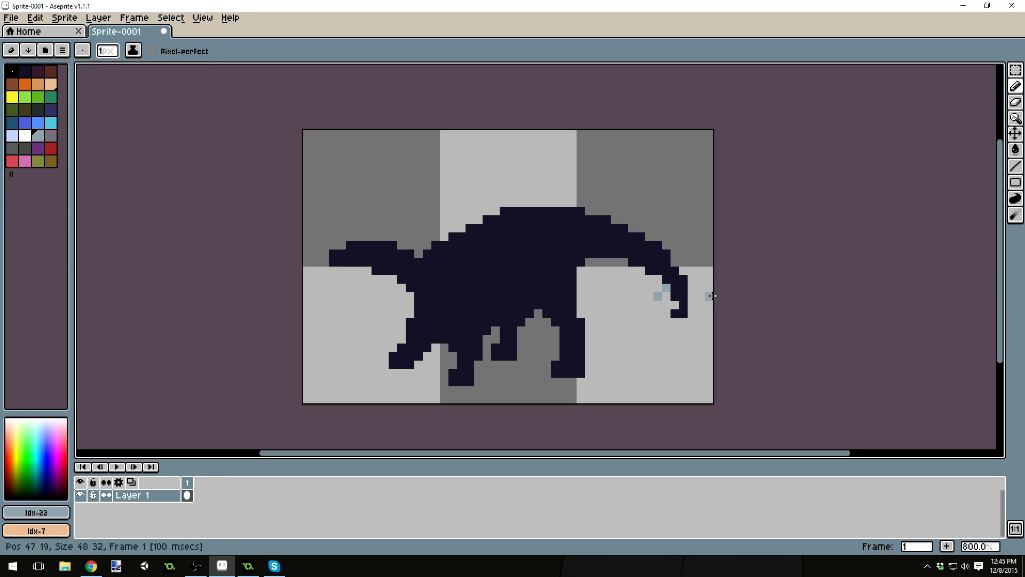
{"action": "left_click", "coordinate": [674, 314]}
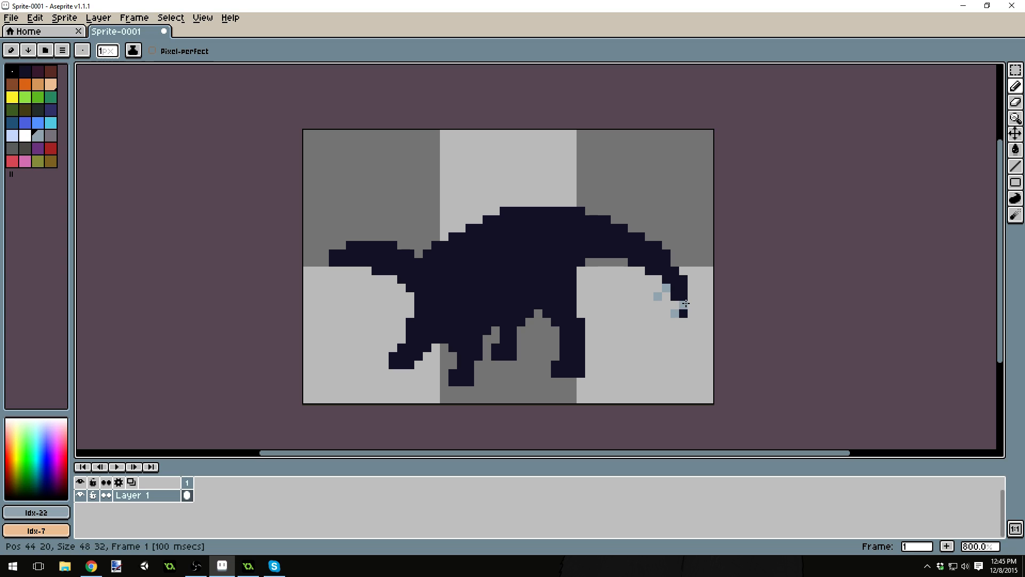
{"action": "left_click", "coordinate": [685, 303]}
{"action": "left_click", "coordinate": [682, 277]}
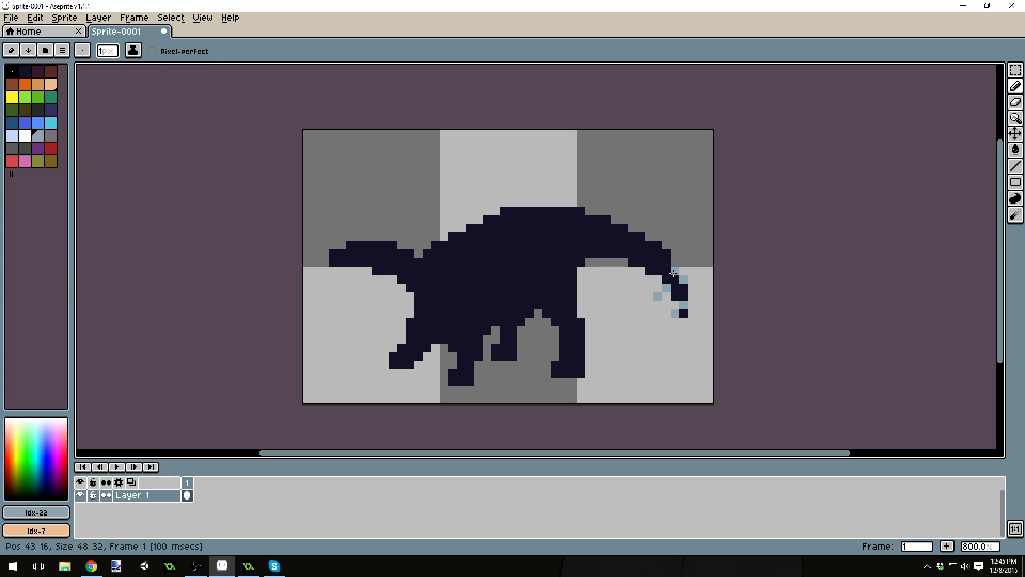
{"action": "left_click", "coordinate": [674, 278]}
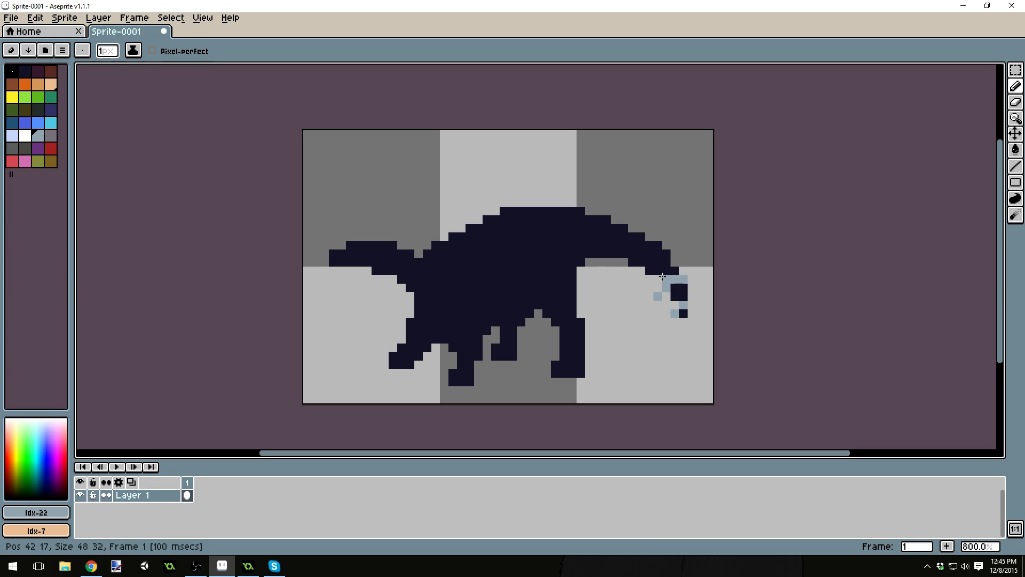
{"action": "left_click", "coordinate": [656, 278]}
{"action": "left_click", "coordinate": [648, 293]}
{"action": "key", "text": "ctrl+z"}
{"action": "key", "text": "ctrl+z"}
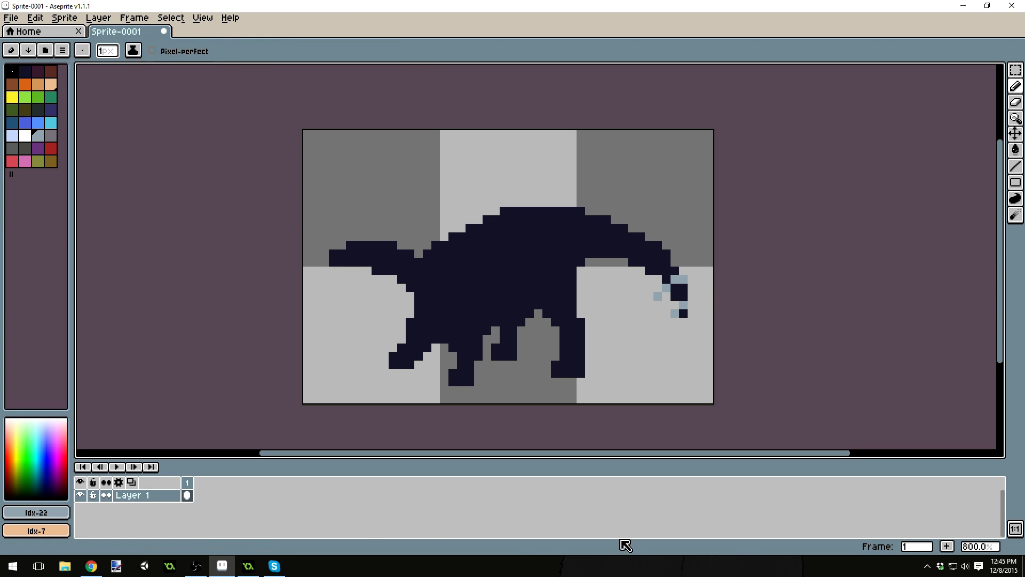
Quit Skype from the system tray
{"action": "left_click", "coordinate": [927, 566]}
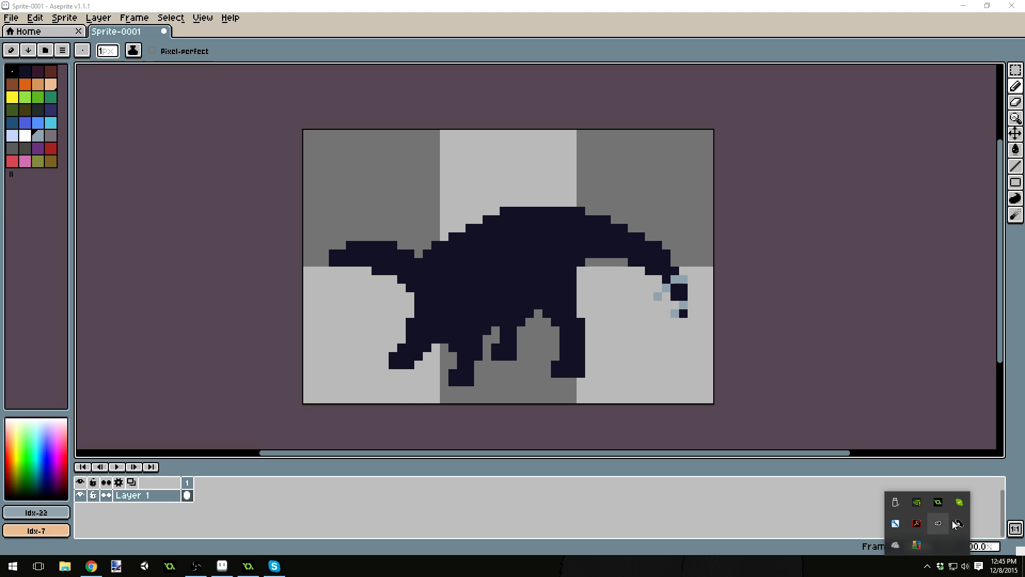
{"action": "right_click", "coordinate": [959, 504]}
{"action": "left_click", "coordinate": [964, 537]}
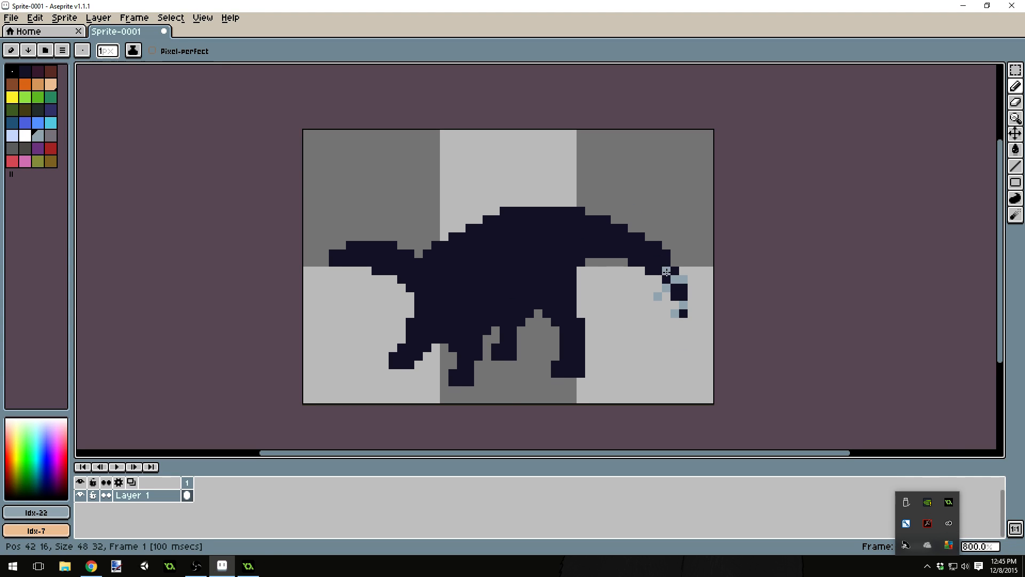
Try reshaping the tail-tip accents into short blue-grey horizontal stripes separated by dark navy
{"action": "left_click", "coordinate": [668, 278], "text": "alt"}
{"action": "left_click", "coordinate": [667, 287]}
{"action": "left_click", "coordinate": [660, 296], "text": "alt"}
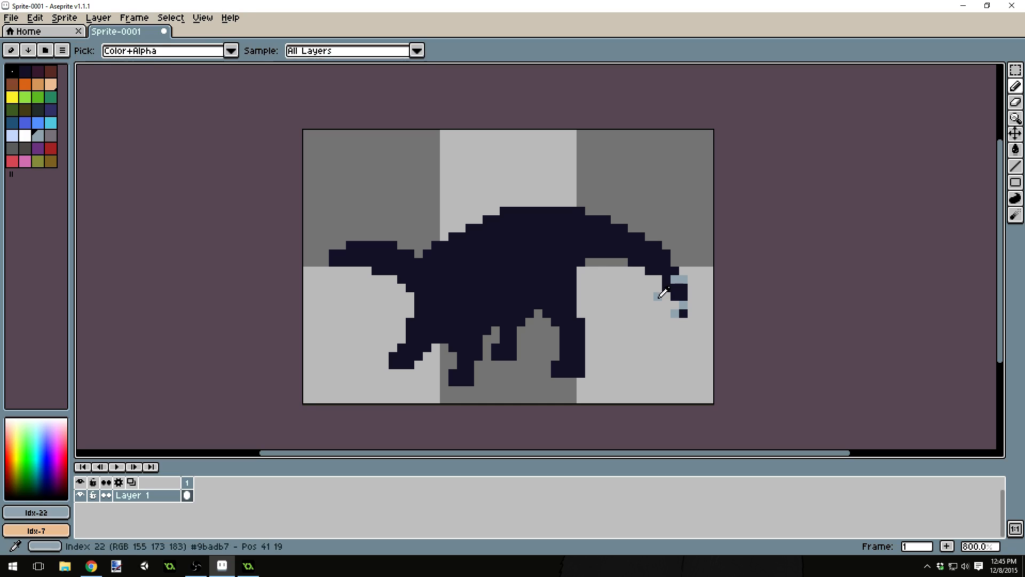
{"action": "left_click", "coordinate": [683, 288], "text": "alt"}
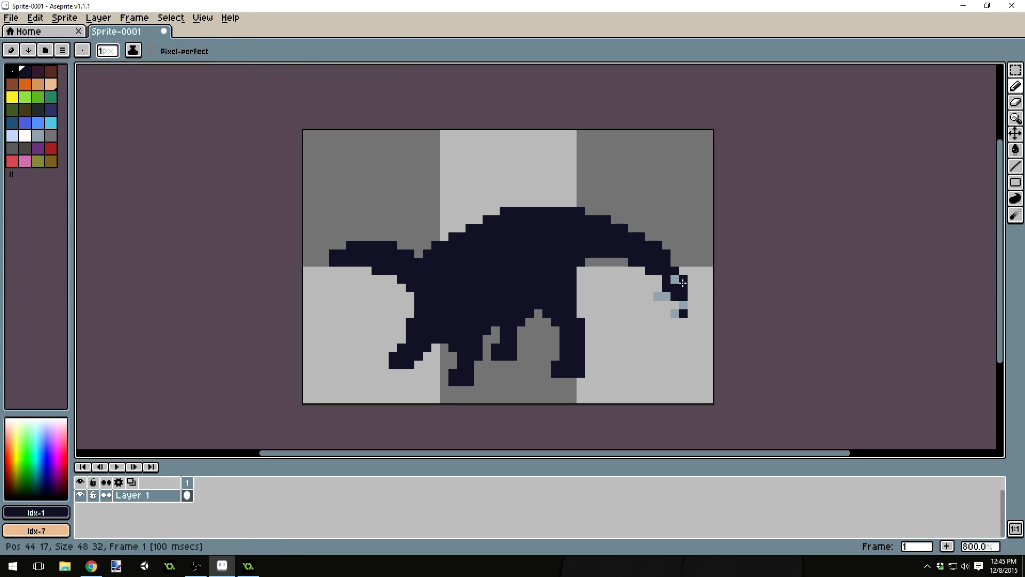
{"action": "left_click", "coordinate": [683, 280]}
{"action": "left_click", "coordinate": [676, 280], "text": "alt"}
{"action": "left_click", "coordinate": [666, 281]}
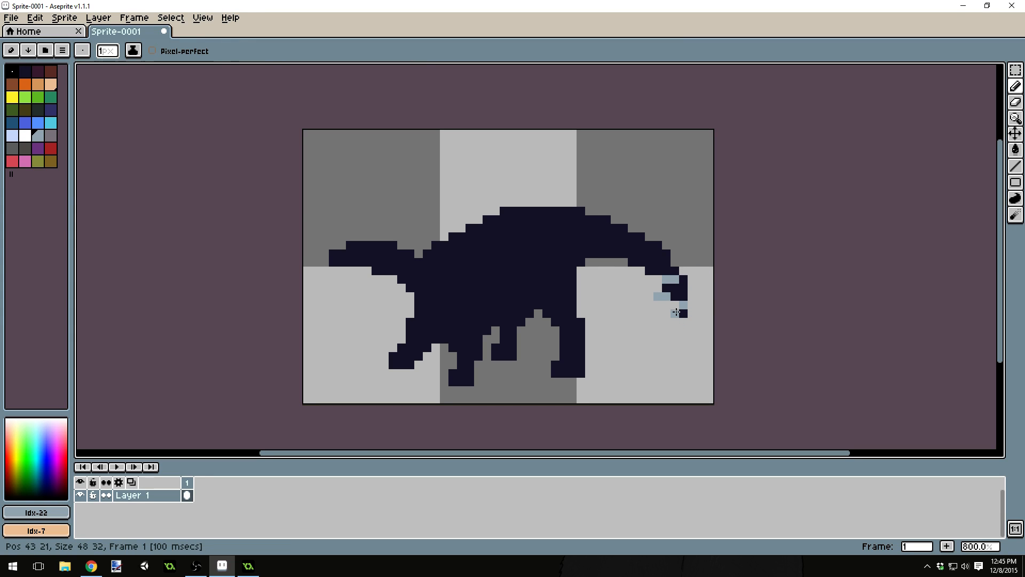
{"action": "left_click", "coordinate": [666, 313]}
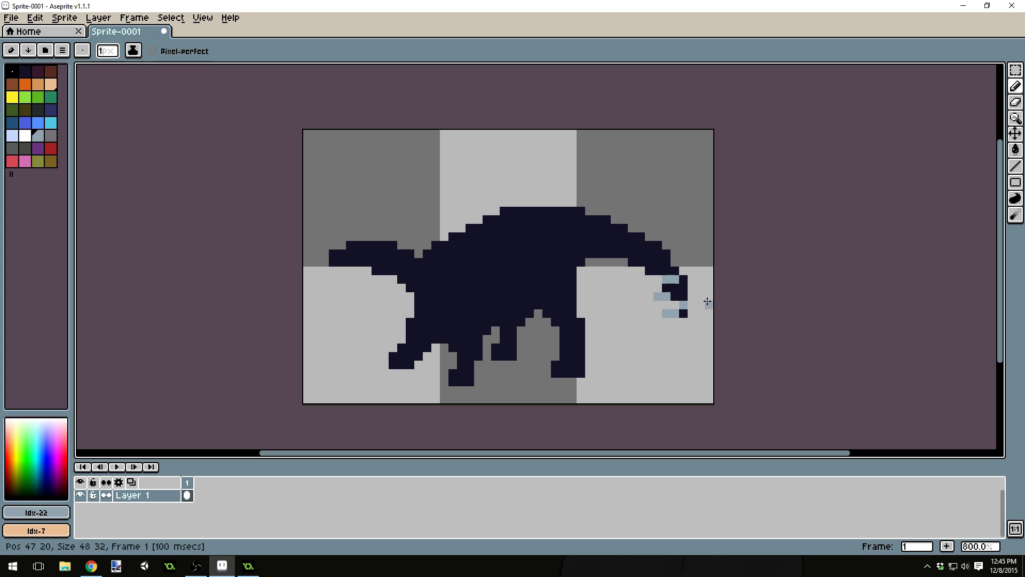
{"action": "left_click", "coordinate": [684, 304]}
{"action": "left_click", "coordinate": [679, 289], "text": "alt"}
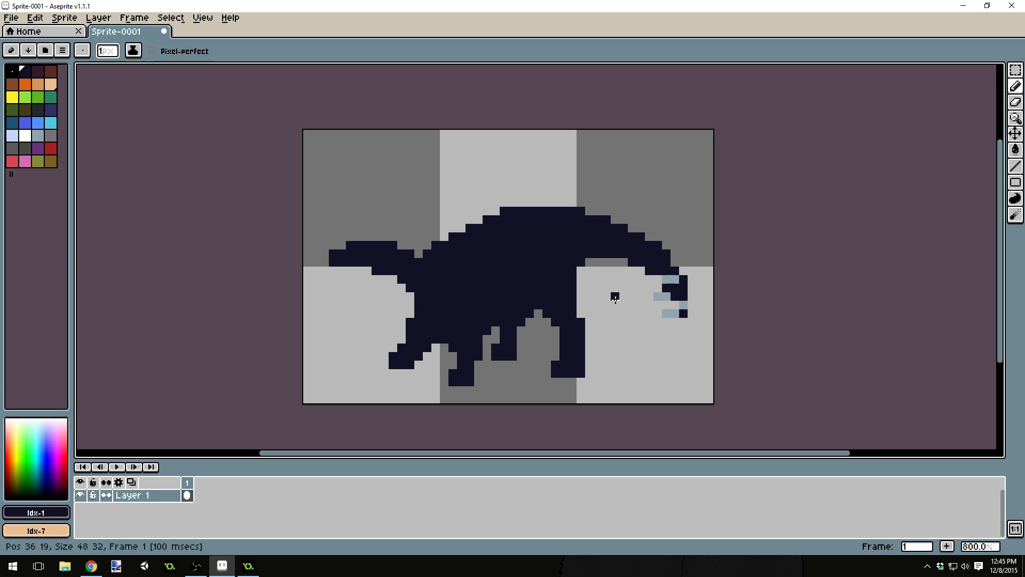
Undo all the blue-grey accents and related navy edits on the tail tip
{"action": "key", "text": "ctrl+z"}
{"action": "key", "text": "ctrl+z"}
{"action": "key", "text": "ctrl+z"}
{"action": "key", "text": "ctrl+z"}
{"action": "key", "text": "ctrl+z"}
{"action": "key", "text": "ctrl+z"}
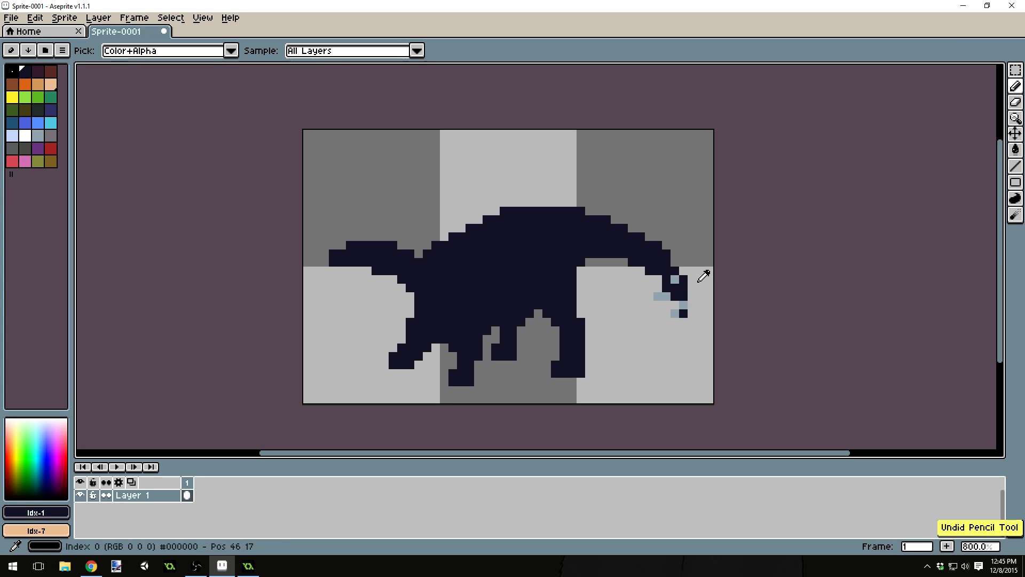
{"action": "key", "text": "ctrl+z"}
{"action": "key", "text": "ctrl+z"}
{"action": "key", "text": "ctrl+z"}
{"action": "key", "text": "ctrl+z"}
{"action": "key", "text": "ctrl+z"}
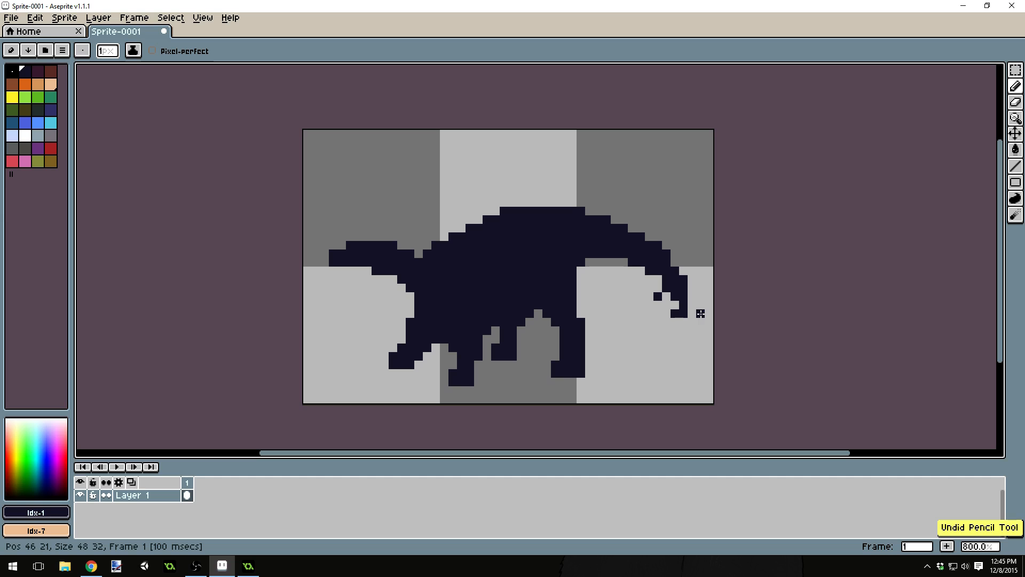
Erase the stray navy pixels on the inner side of the tail tip using the sampled transparent colour
{"action": "left_click", "coordinate": [664, 303], "text": "alt"}
{"action": "left_click", "coordinate": [658, 297]}
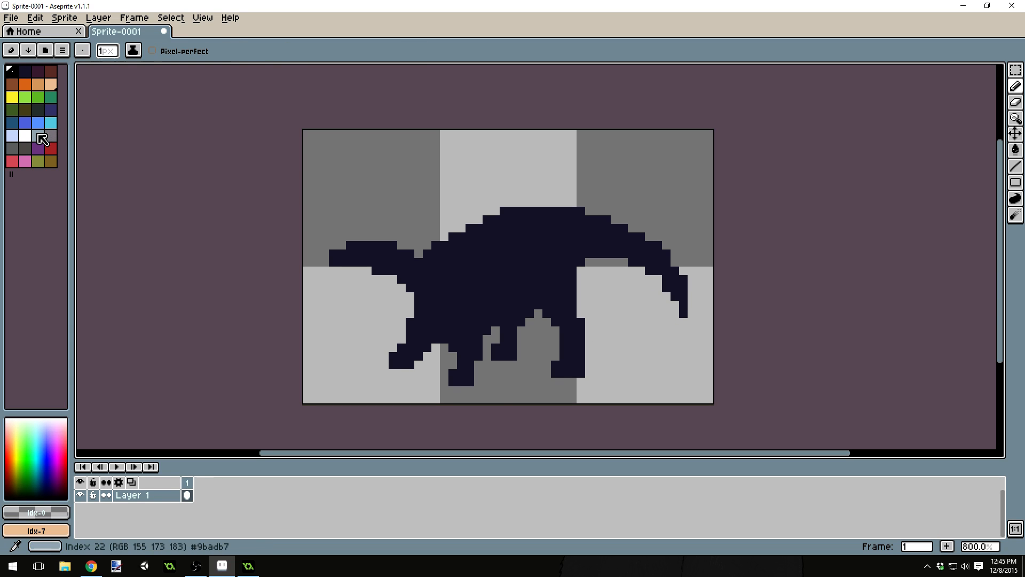
{"action": "left_click", "coordinate": [38, 135]}
{"action": "key", "text": "alt"}
Smooth the tail's curve by adding navy pixels along its outer bend and underside and erasing a pixel inside the tip
{"action": "left_click", "coordinate": [676, 284], "text": "alt"}
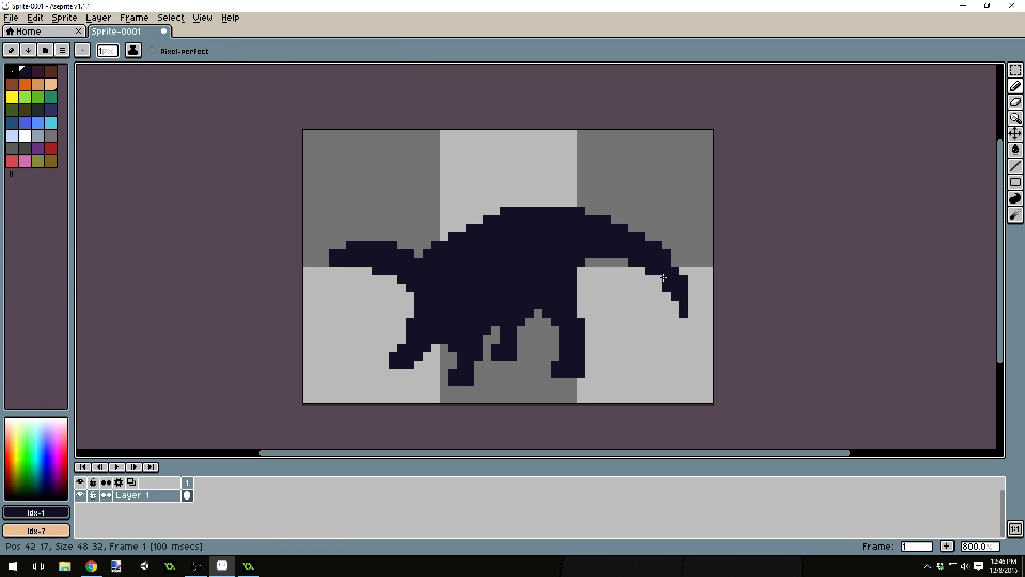
{"action": "left_click", "coordinate": [674, 263]}
{"action": "left_click", "coordinate": [623, 262]}
{"action": "left_click", "coordinate": [667, 297], "text": "alt"}
{"action": "left_click", "coordinate": [666, 280]}
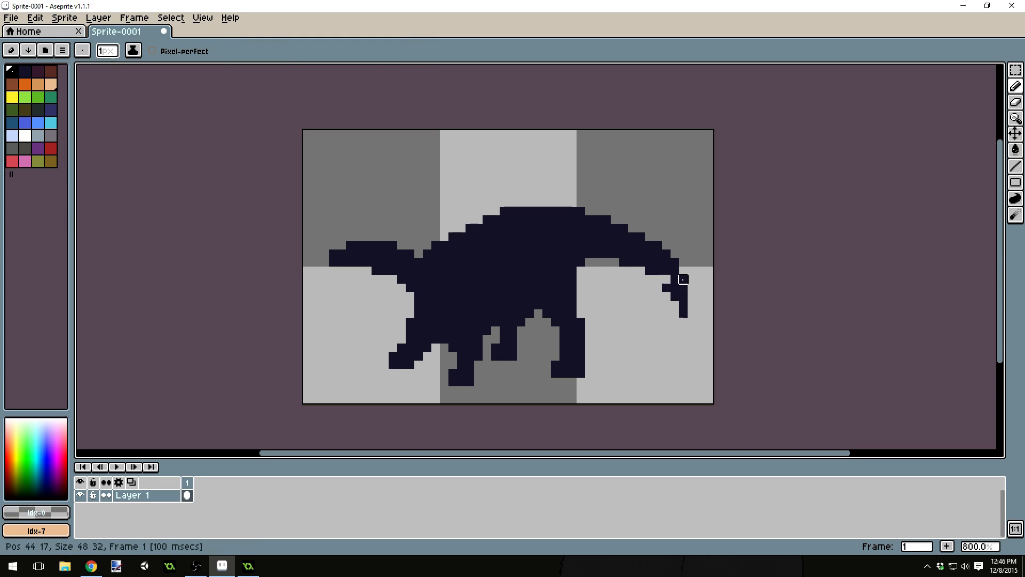
{"action": "left_click", "coordinate": [666, 287]}
{"action": "left_click", "coordinate": [667, 271], "text": "alt"}
{"action": "left_click", "coordinate": [666, 279]}
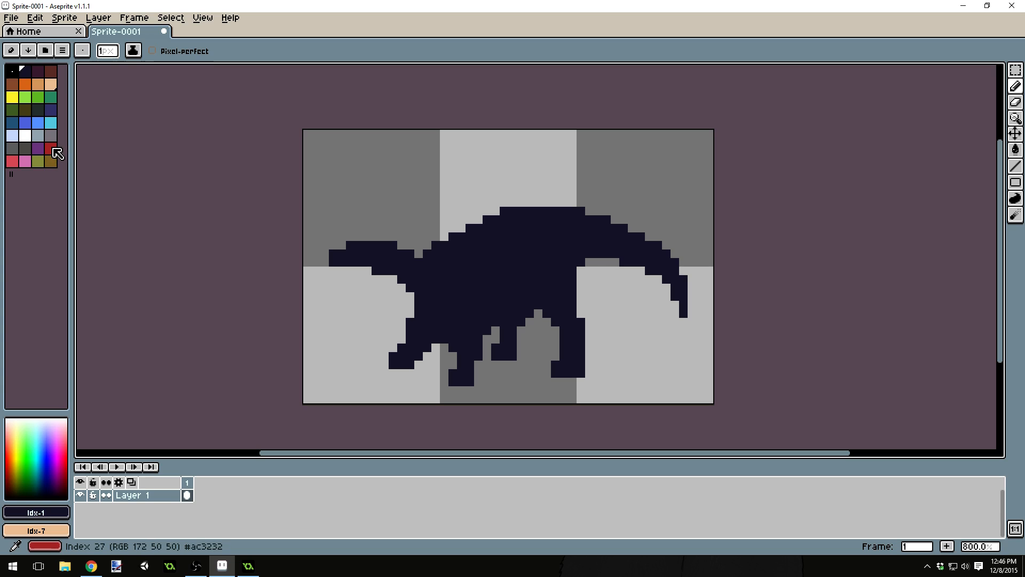
Paint small red plates (palette index 27) along the head and neck and a larger block on the shoulder
{"action": "left_click", "coordinate": [54, 150]}
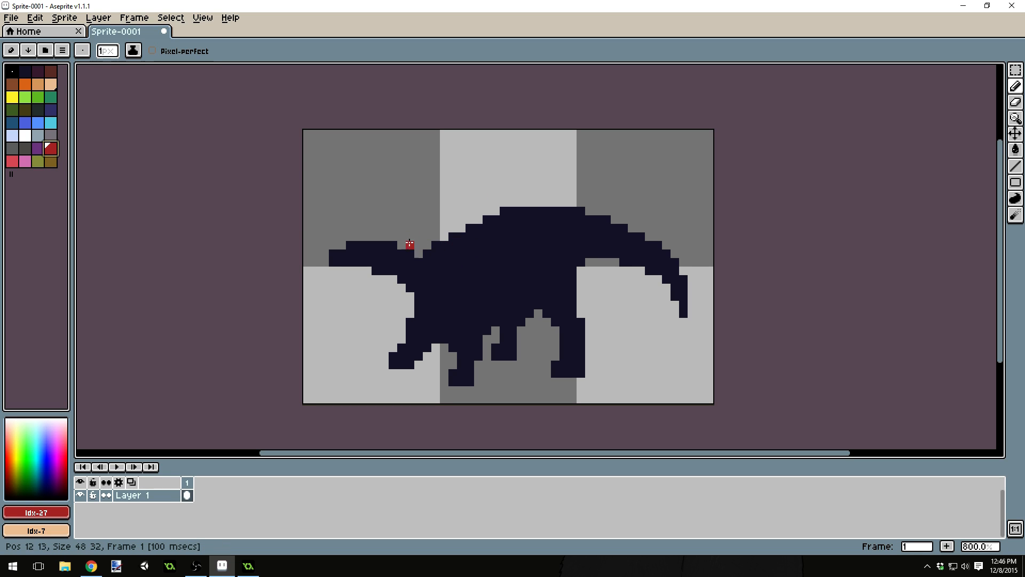
{"action": "mouse_move", "coordinate": [369, 243]}
{"action": "left_mouse_down"}
{"action": "mouse_move", "coordinate": [376, 228]}
{"action": "mouse_move", "coordinate": [376, 244]}
{"action": "mouse_move", "coordinate": [348, 241]}
{"action": "mouse_move", "coordinate": [396, 246]}
{"action": "mouse_move", "coordinate": [404, 237]}
{"action": "mouse_move", "coordinate": [394, 237]}
{"action": "mouse_move", "coordinate": [430, 249]}
{"action": "mouse_move", "coordinate": [443, 235]}
{"action": "mouse_move", "coordinate": [435, 219]}
{"action": "mouse_move", "coordinate": [447, 226]}
{"action": "mouse_move", "coordinate": [455, 217]}
{"action": "mouse_move", "coordinate": [434, 211]}
{"action": "mouse_move", "coordinate": [461, 227]}
{"action": "left_mouse_up"}
{"action": "left_click", "coordinate": [342, 245]}
{"action": "left_click", "coordinate": [394, 245]}
{"action": "left_click", "coordinate": [461, 211]}
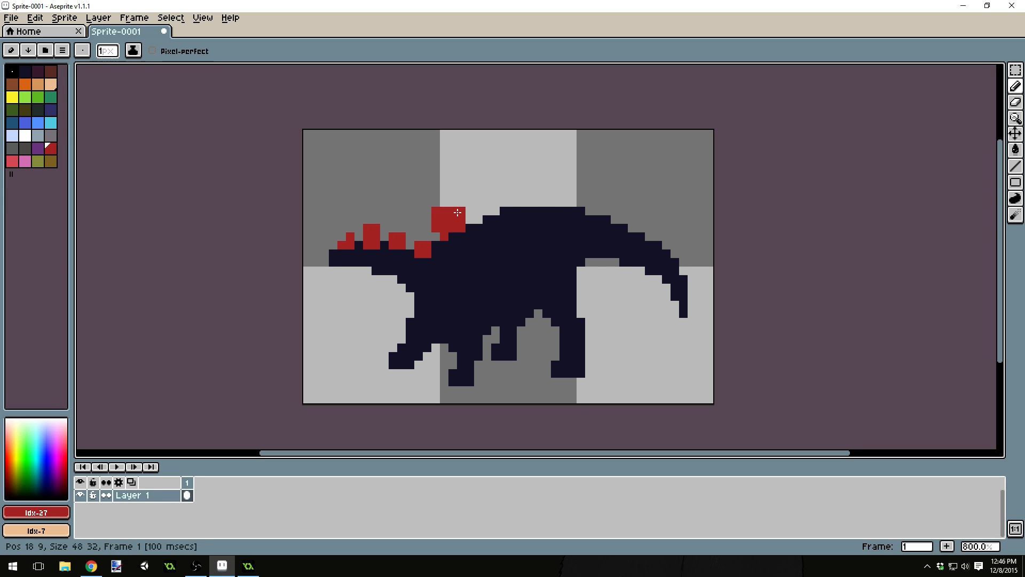
Paint two large pointed red plates over the middle of the back and taper the shoulder plate to a point
{"action": "mouse_move", "coordinate": [487, 218]}
{"action": "left_mouse_down"}
{"action": "mouse_move", "coordinate": [478, 192]}
{"action": "mouse_move", "coordinate": [489, 179]}
{"action": "mouse_move", "coordinate": [501, 200]}
{"action": "mouse_move", "coordinate": [495, 189]}
{"action": "mouse_move", "coordinate": [479, 210]}
{"action": "mouse_move", "coordinate": [489, 202]}
{"action": "mouse_move", "coordinate": [505, 212]}
{"action": "mouse_move", "coordinate": [504, 184]}
{"action": "left_mouse_up"}
{"action": "left_click", "coordinate": [503, 210]}
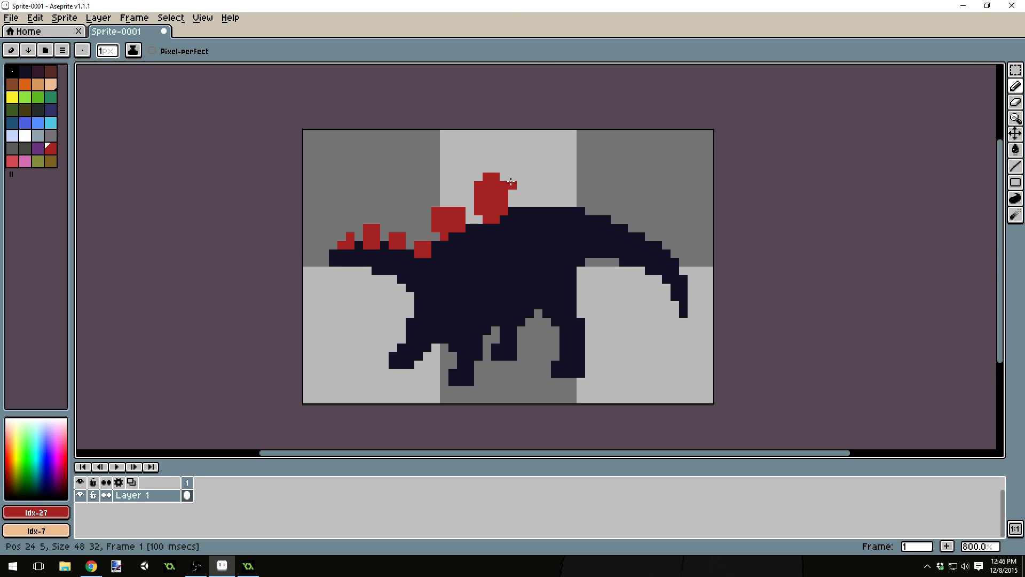
{"action": "left_click", "coordinate": [494, 168]}
{"action": "left_click", "coordinate": [503, 178]}
{"action": "mouse_move", "coordinate": [509, 195]}
{"action": "left_mouse_down"}
{"action": "mouse_move", "coordinate": [508, 211]}
{"action": "mouse_move", "coordinate": [539, 198]}
{"action": "mouse_move", "coordinate": [538, 185]}
{"action": "left_mouse_up"}
{"action": "left_click_drag", "start_coordinate": [453, 203], "coordinate": [446, 195]}
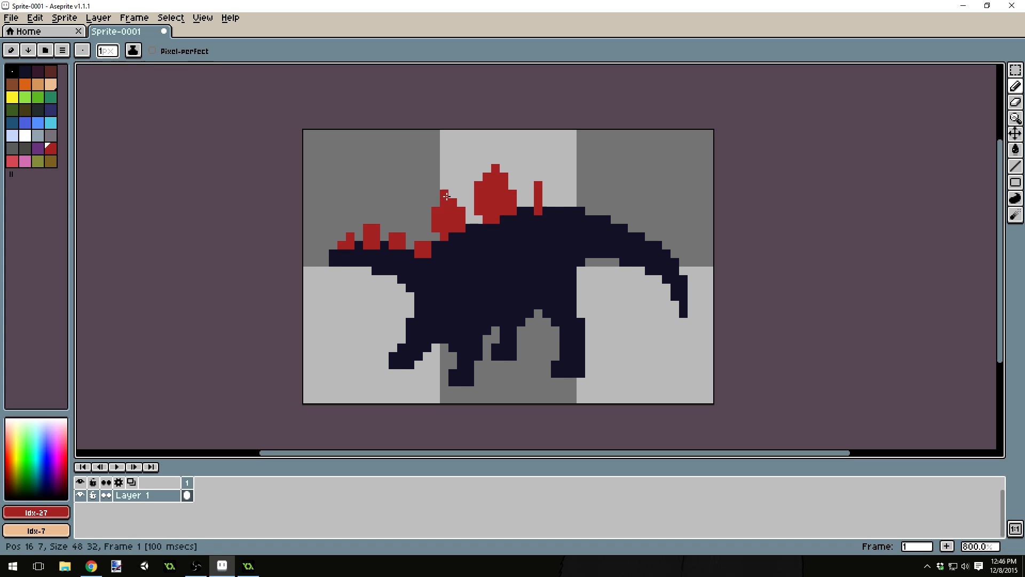
{"action": "mouse_move", "coordinate": [539, 192]}
{"action": "left_mouse_down"}
{"action": "mouse_move", "coordinate": [547, 210]}
{"action": "mouse_move", "coordinate": [556, 194]}
{"action": "mouse_move", "coordinate": [529, 209]}
{"action": "mouse_move", "coordinate": [529, 196]}
{"action": "left_mouse_up"}
{"action": "left_click", "coordinate": [539, 225], "text": "alt"}
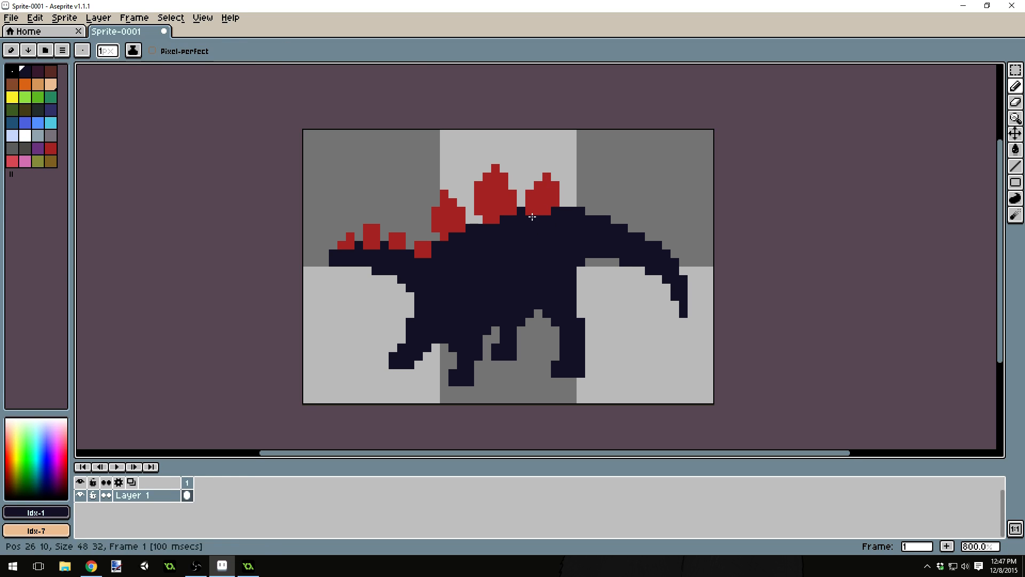
{"action": "left_click", "coordinate": [530, 211]}
Paint a row of progressively smaller red plates from the rear of the back down to the tail tip
{"action": "left_click", "coordinate": [547, 199], "text": "alt"}
{"action": "mouse_move", "coordinate": [580, 213]}
{"action": "left_mouse_down"}
{"action": "mouse_move", "coordinate": [580, 195]}
{"action": "mouse_move", "coordinate": [641, 237]}
{"action": "left_mouse_up"}
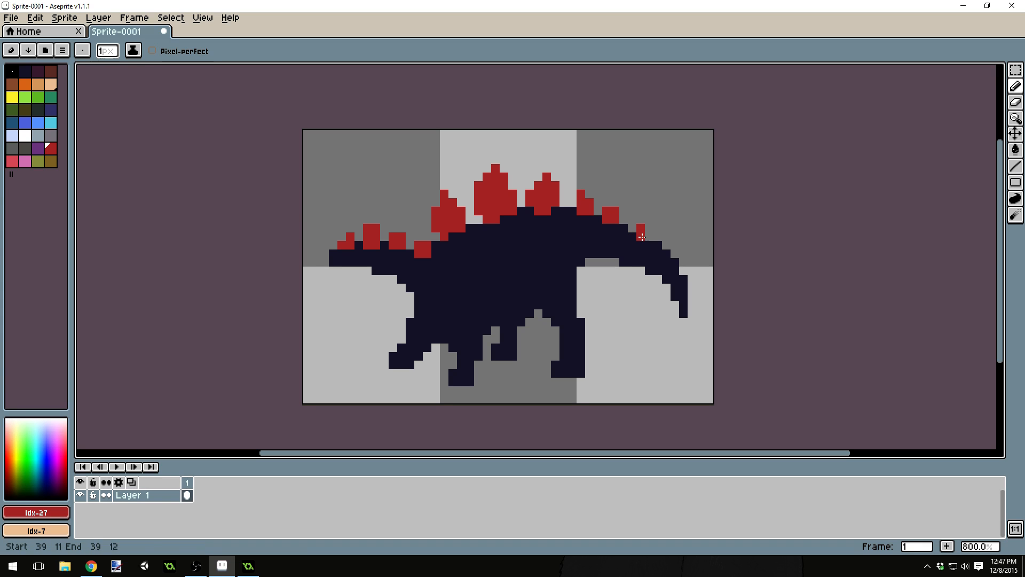
{"action": "left_click", "coordinate": [624, 214]}
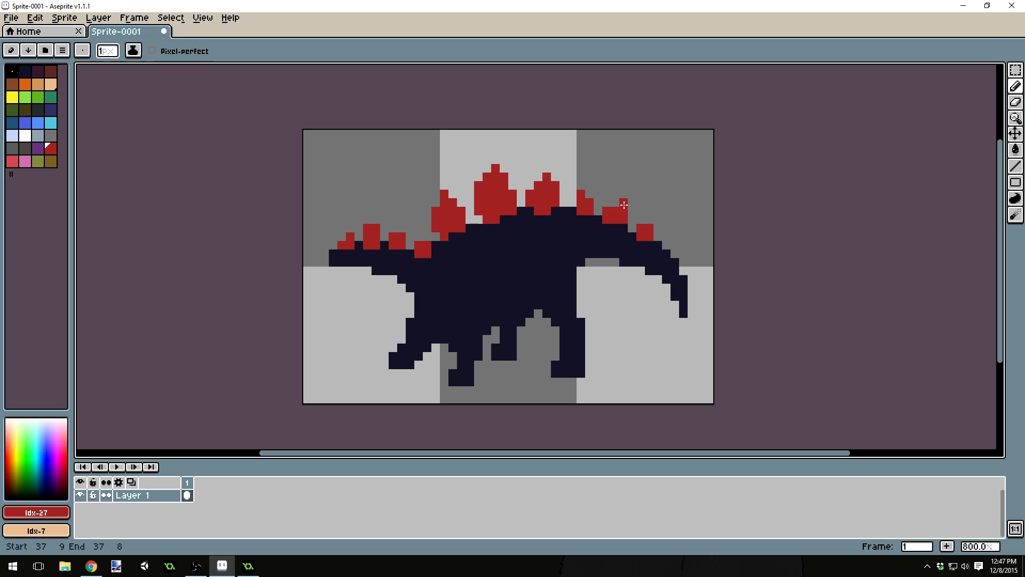
{"action": "left_click_drag", "start_coordinate": [667, 236], "coordinate": [677, 270]}
{"action": "left_click", "coordinate": [676, 218], "text": "alt"}
{"action": "left_click", "coordinate": [673, 246], "text": "alt"}
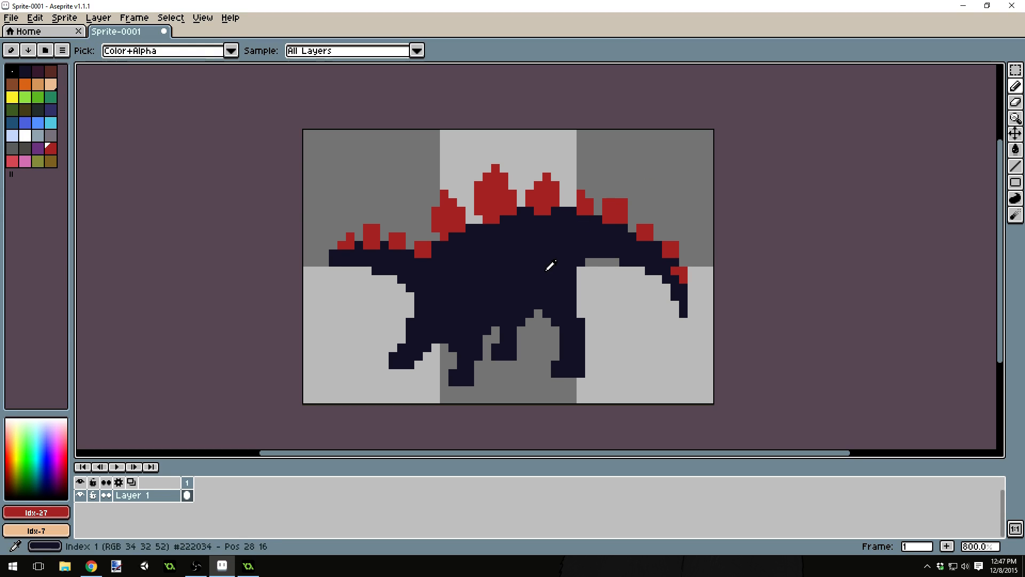
Reshape the rearmost neck plate and the first two plates behind the large ones into pointed tips
{"action": "key", "text": "1"}
{"action": "key", "text": "4"}
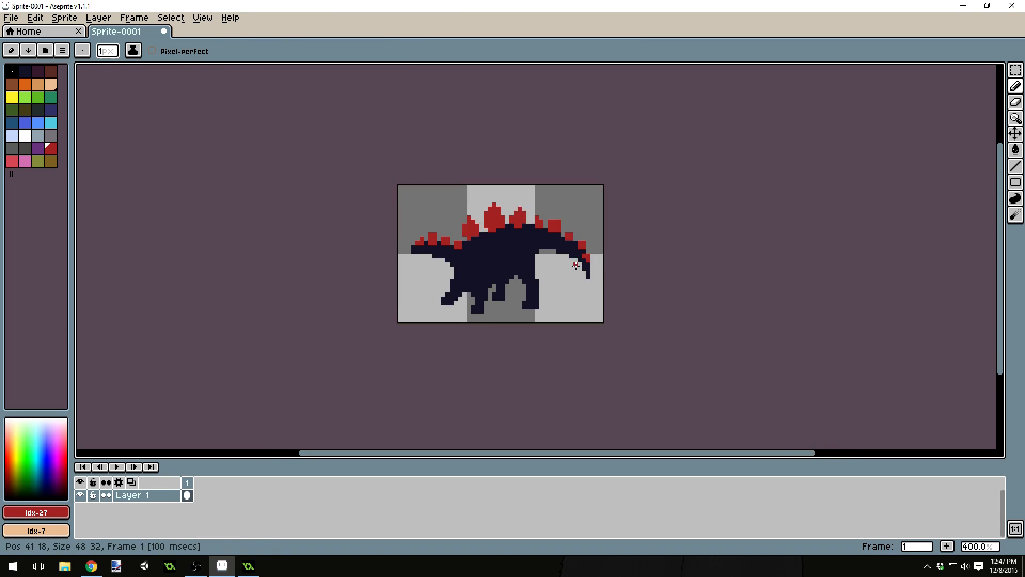
{"action": "key", "text": "b"}
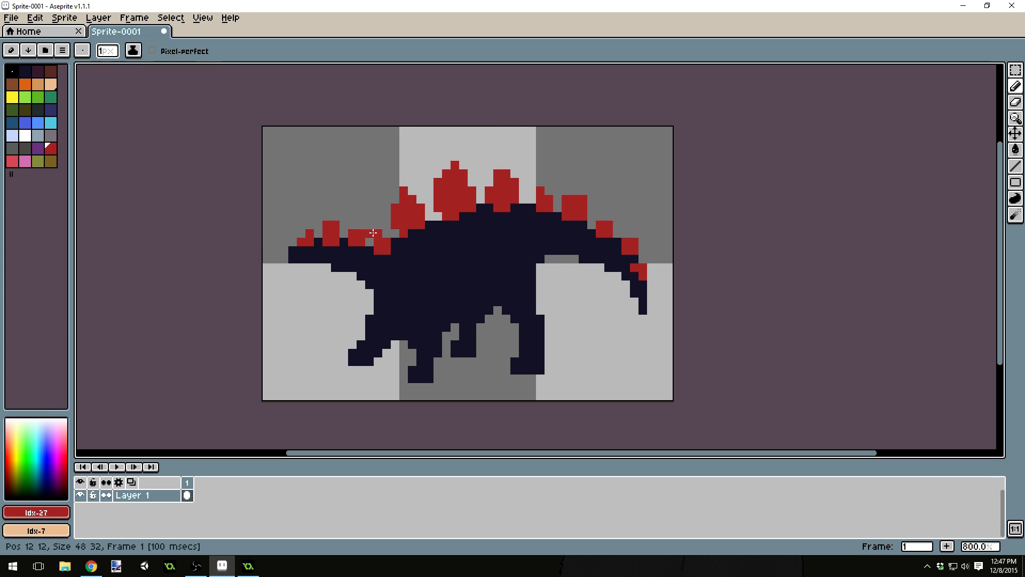
{"action": "left_click", "coordinate": [340, 196]}
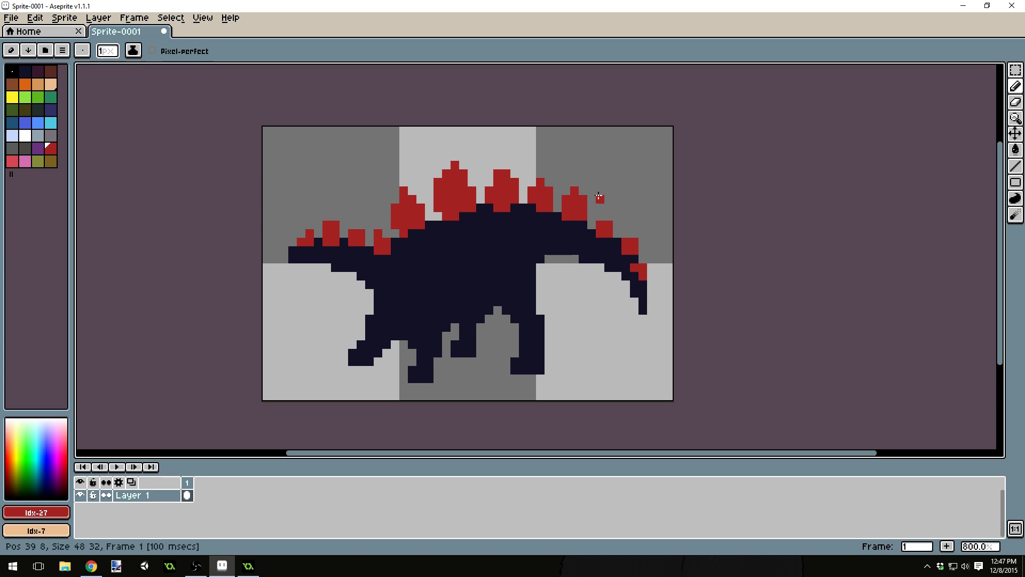
Paint a second row of dark brown plates (palette index 3) behind the shoulder and mid-back red plates, erasing an excess tip pixel
{"action": "scroll", "coordinate": [594, 202], "scroll_direction": "down", "scroll_amount": 6}
{"action": "scroll", "coordinate": [621, 265], "scroll_direction": "up", "scroll_amount": 1}
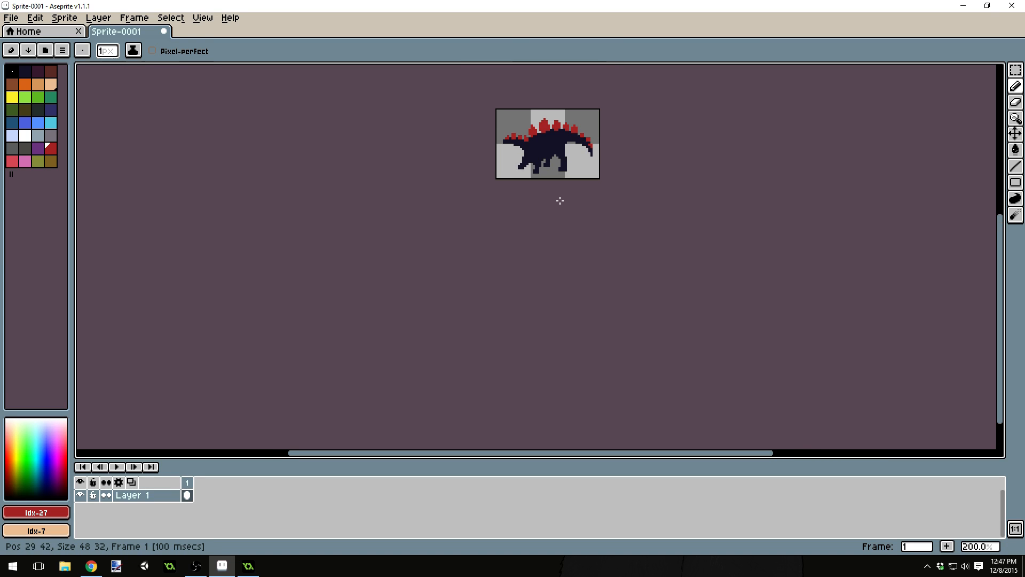
{"action": "scroll", "coordinate": [545, 131], "scroll_direction": "up", "scroll_amount": 2}
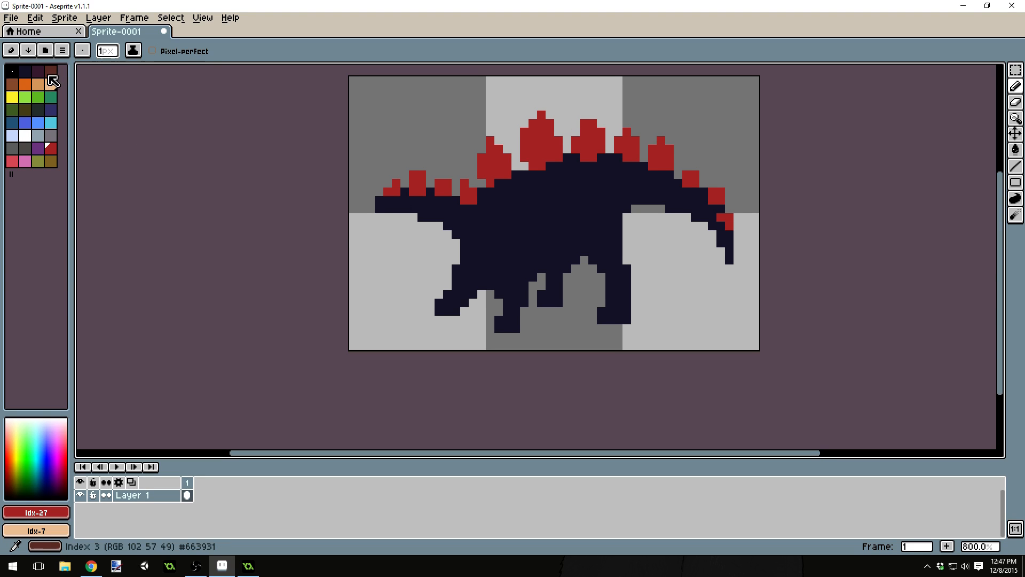
{"action": "left_click", "coordinate": [50, 71]}
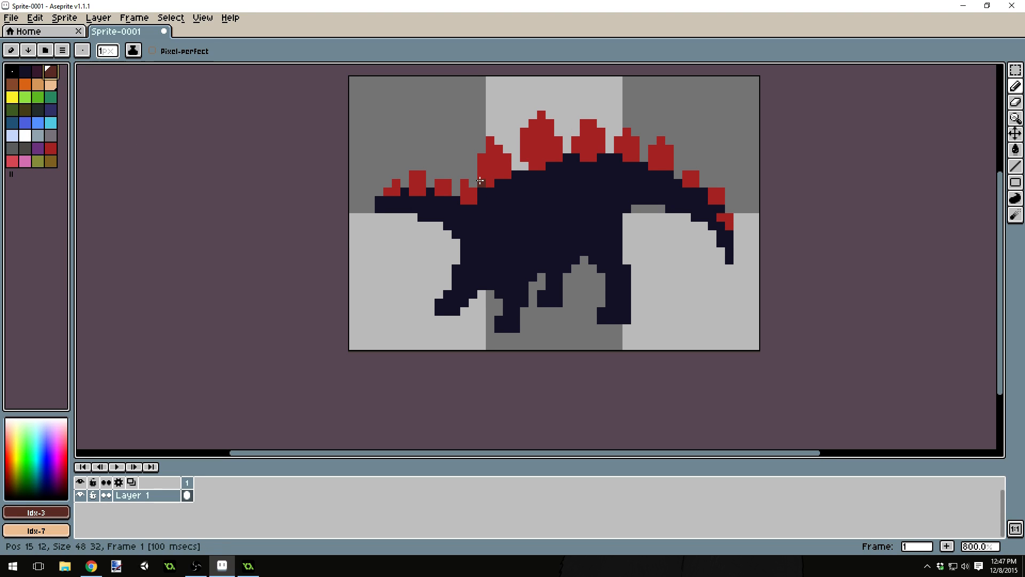
{"action": "left_click", "coordinate": [479, 181]}
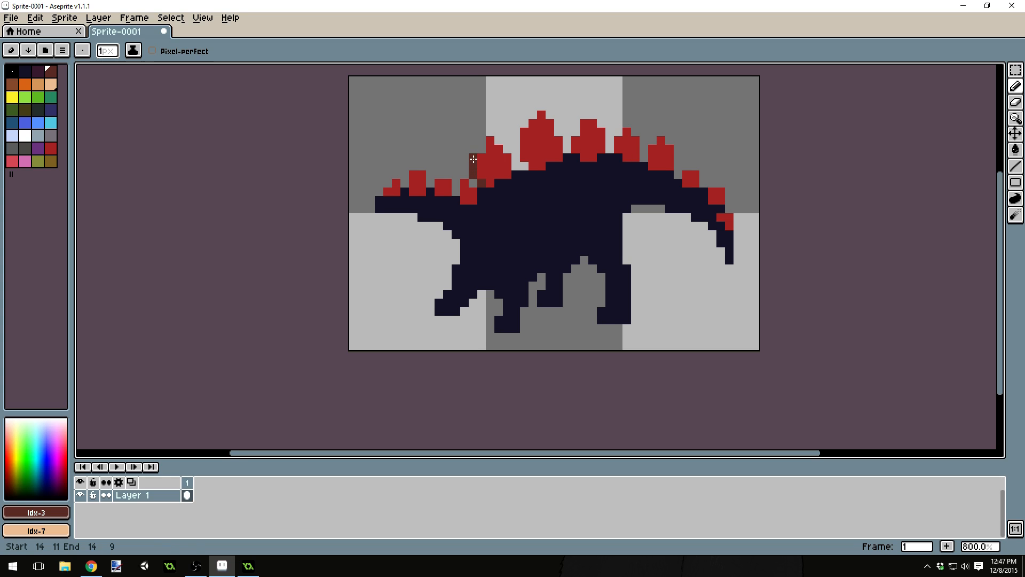
{"action": "mouse_move", "coordinate": [473, 158]}
{"action": "left_mouse_down"}
{"action": "mouse_move", "coordinate": [514, 156]}
{"action": "mouse_move", "coordinate": [514, 133]}
{"action": "mouse_move", "coordinate": [507, 138]}
{"action": "mouse_move", "coordinate": [515, 115]}
{"action": "mouse_move", "coordinate": [524, 122]}
{"action": "left_mouse_up"}
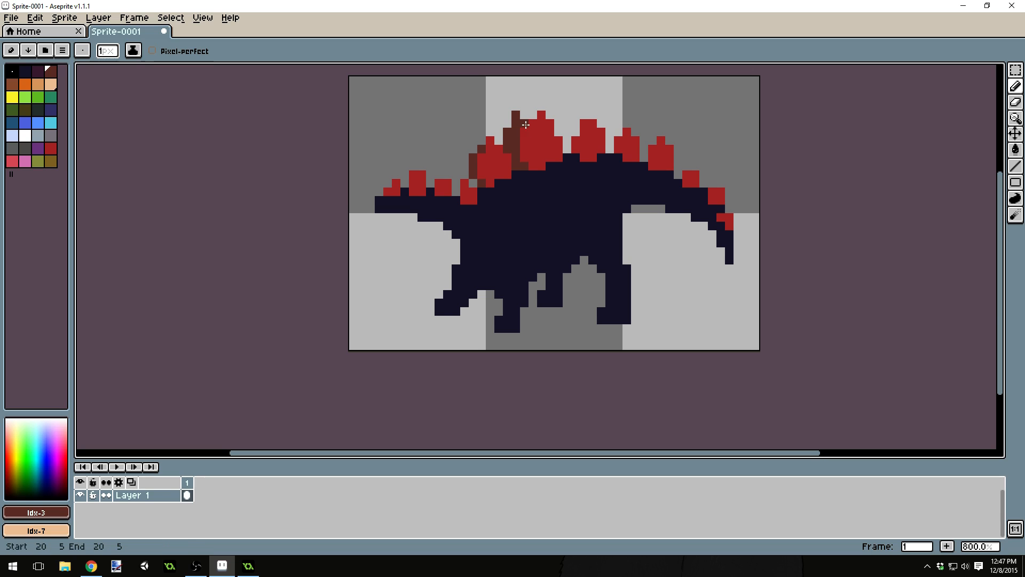
{"action": "mouse_move", "coordinate": [567, 148]}
{"action": "left_mouse_down"}
{"action": "mouse_move", "coordinate": [567, 132]}
{"action": "mouse_move", "coordinate": [608, 129]}
{"action": "left_mouse_up"}
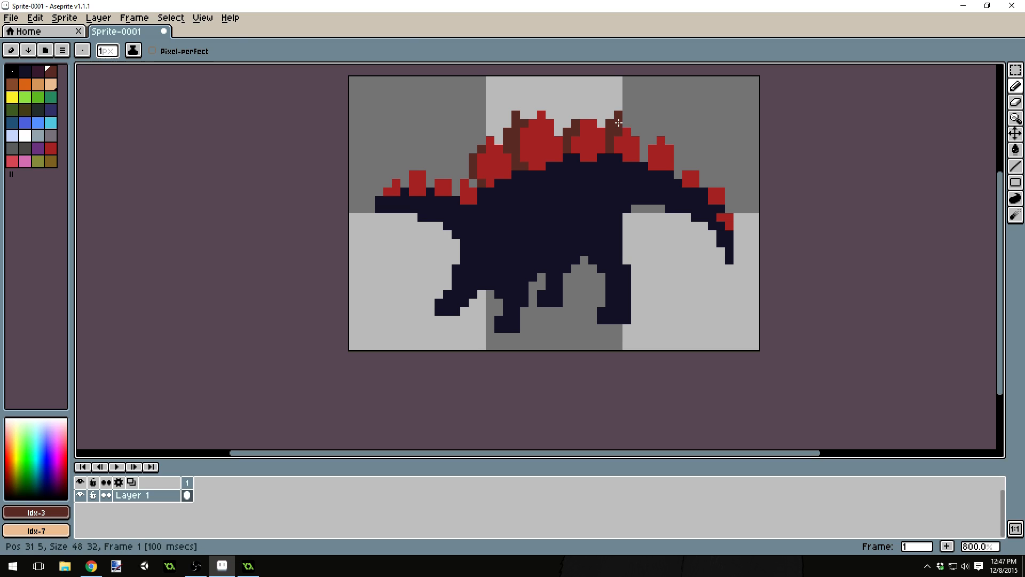
{"action": "left_click", "coordinate": [645, 101], "text": "alt"}
{"action": "left_click", "coordinate": [618, 114]}
{"action": "left_click", "coordinate": [617, 124], "text": "alt"}
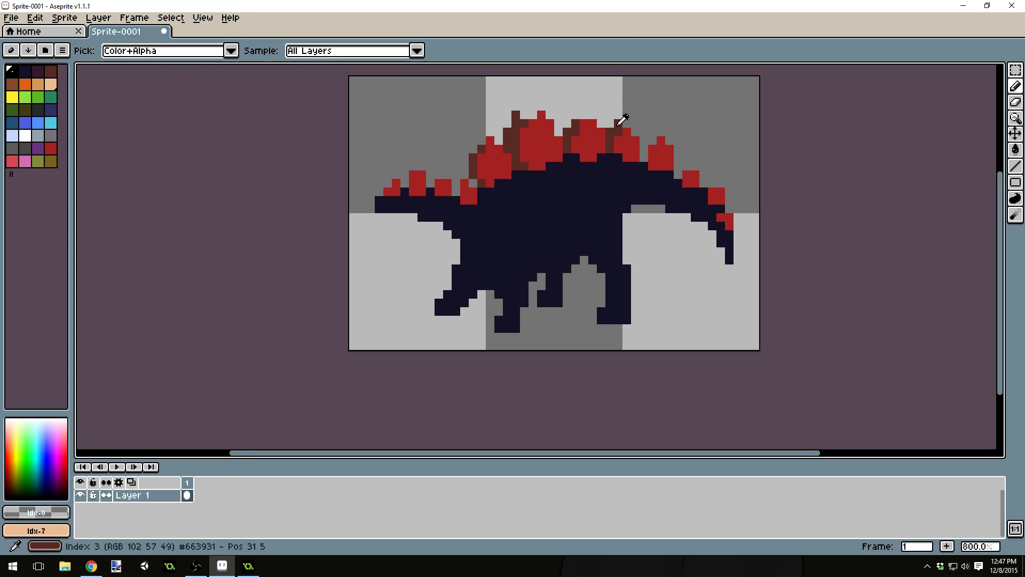
Continue the dark brown plates between the red ones along the upper tail, neck and head
{"action": "left_click_drag", "start_coordinate": [646, 155], "coordinate": [647, 138]}
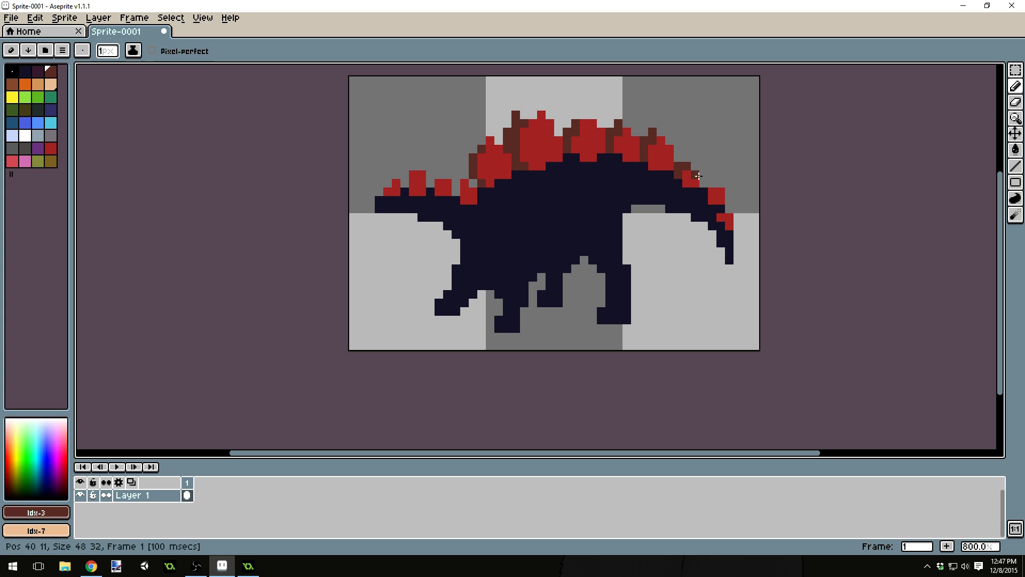
{"action": "left_click_drag", "start_coordinate": [703, 181], "coordinate": [713, 182]}
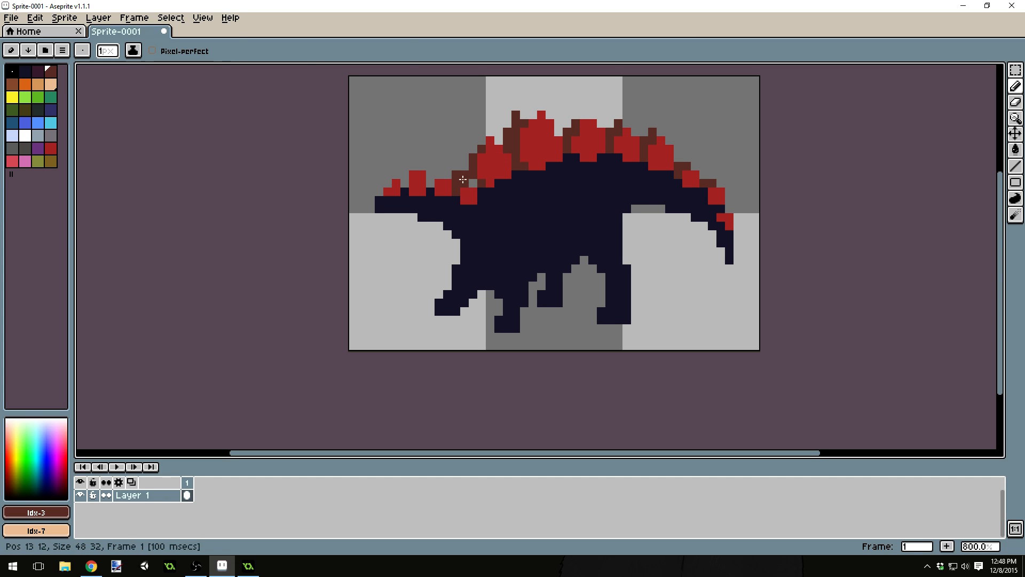
{"action": "left_click", "coordinate": [481, 183], "text": "alt"}
{"action": "left_click", "coordinate": [428, 185]}
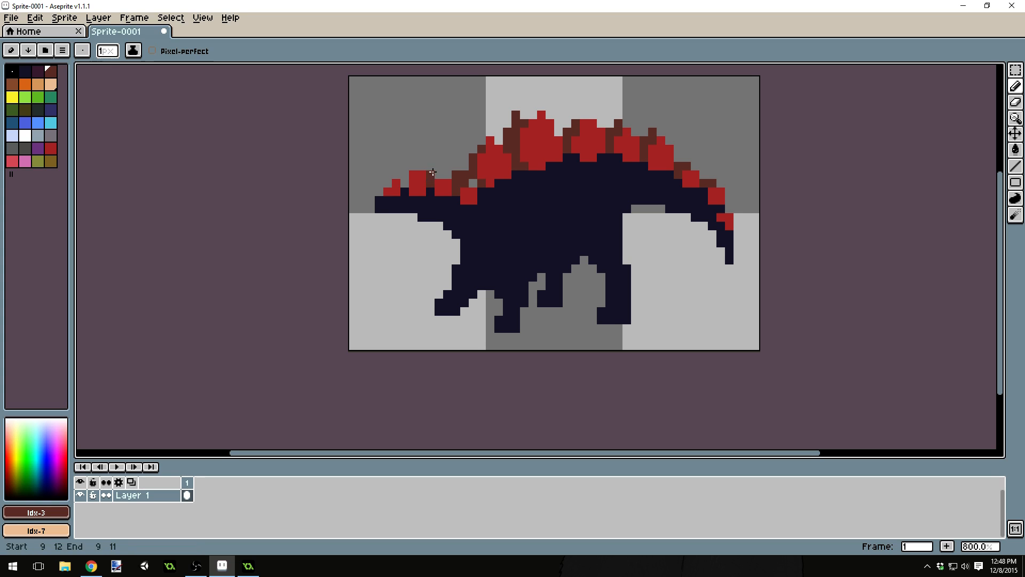
{"action": "left_click", "coordinate": [437, 174]}
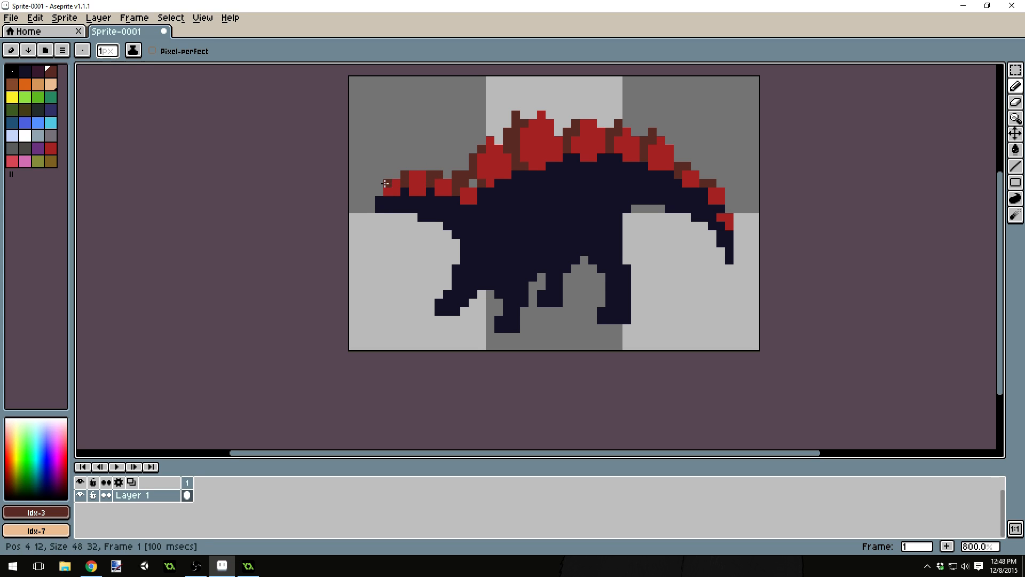
{"action": "left_click", "coordinate": [385, 183]}
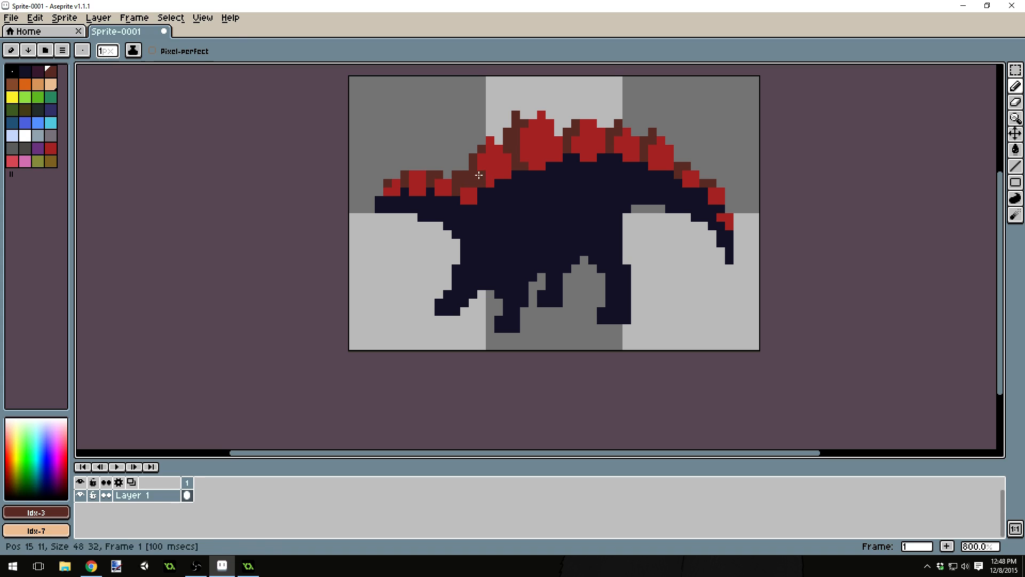
Widen the tips of the dark brown plates along the middle and rear of the back
{"action": "scroll", "coordinate": [541, 226], "scroll_direction": "down", "scroll_amount": 4}
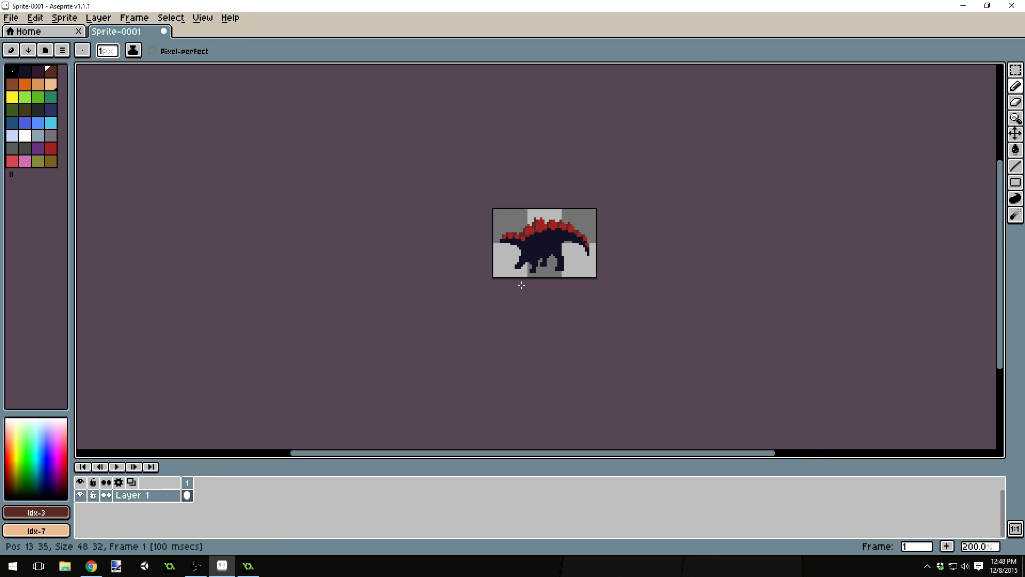
{"action": "scroll", "coordinate": [515, 289], "scroll_direction": "down", "scroll_amount": 1}
{"action": "scroll", "coordinate": [536, 229], "scroll_direction": "up", "scroll_amount": 3}
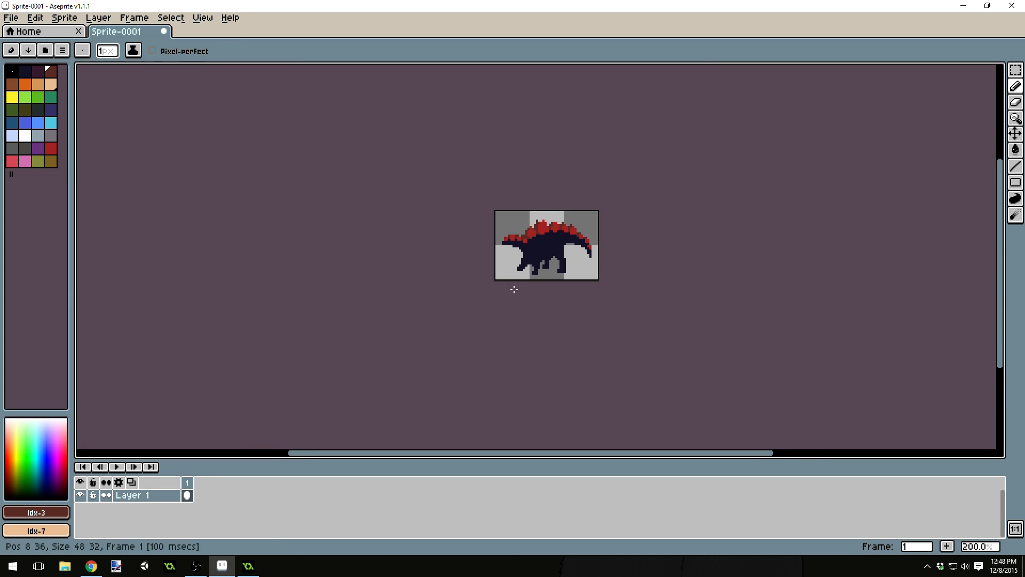
{"action": "left_click", "coordinate": [535, 208]}
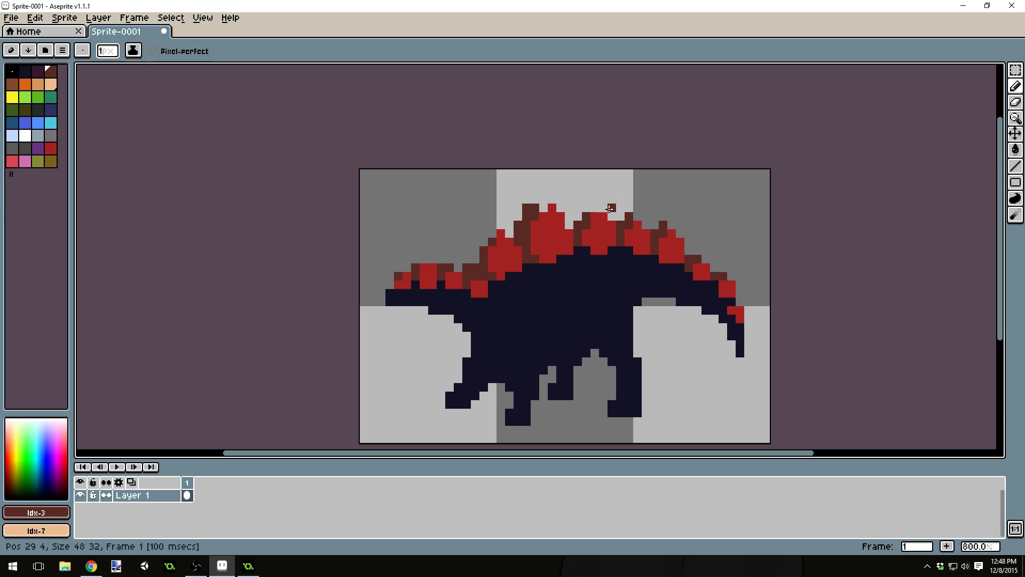
{"action": "left_click", "coordinate": [667, 225]}
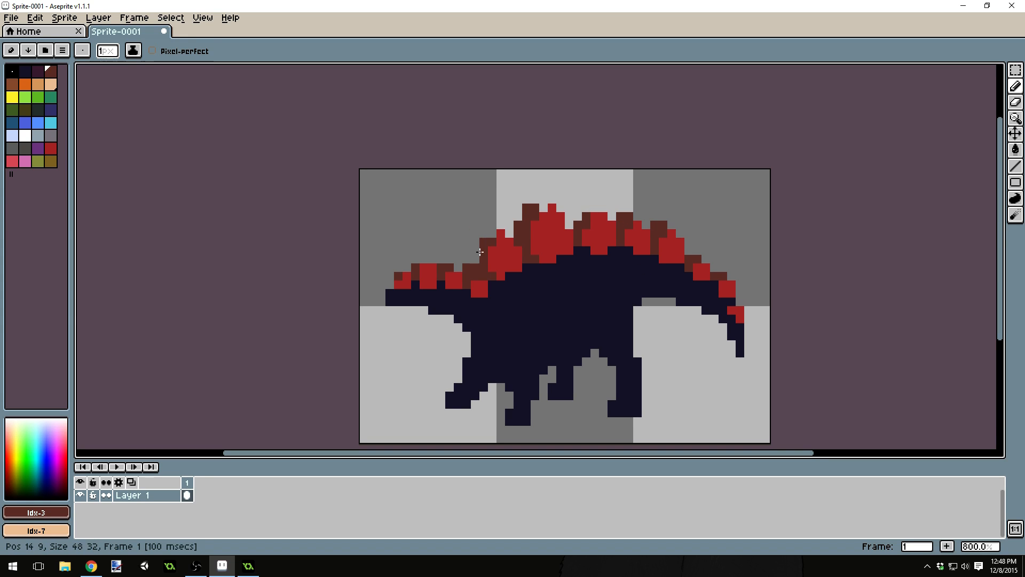
Extend the dark brown plate behind the shoulder plate toward the neck, undoing the first stroke and repainting it
{"action": "left_click", "coordinate": [478, 257]}
{"action": "scroll", "coordinate": [584, 293], "scroll_direction": "down", "scroll_amount": 5}
{"action": "key", "text": "ctrl+z"}
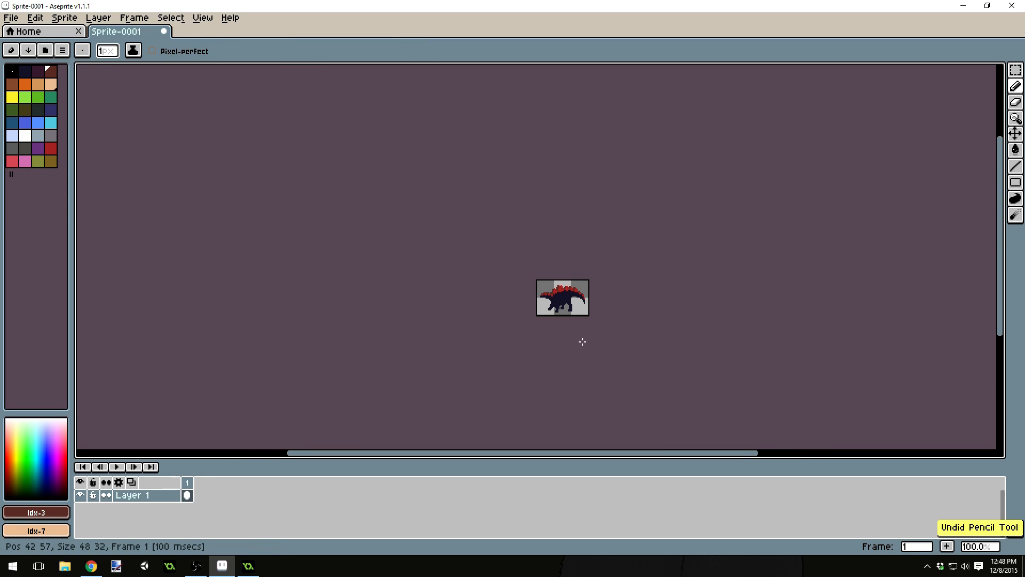
{"action": "scroll", "coordinate": [547, 314], "scroll_direction": "up", "scroll_amount": 5}
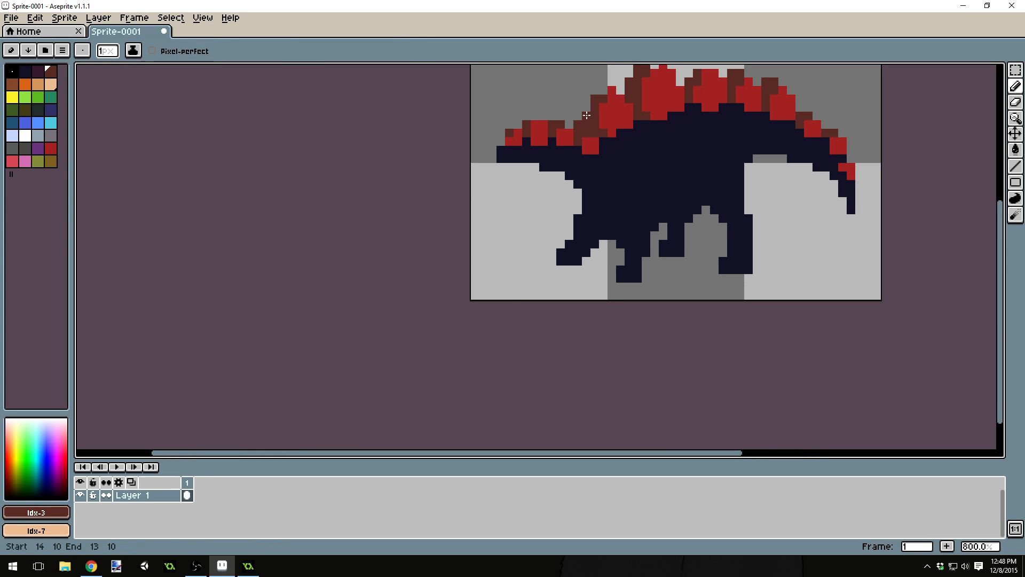
{"action": "scroll", "coordinate": [584, 115], "scroll_direction": "down", "scroll_amount": 3}
{"action": "scroll", "coordinate": [716, 177], "scroll_direction": "up", "scroll_amount": 3}
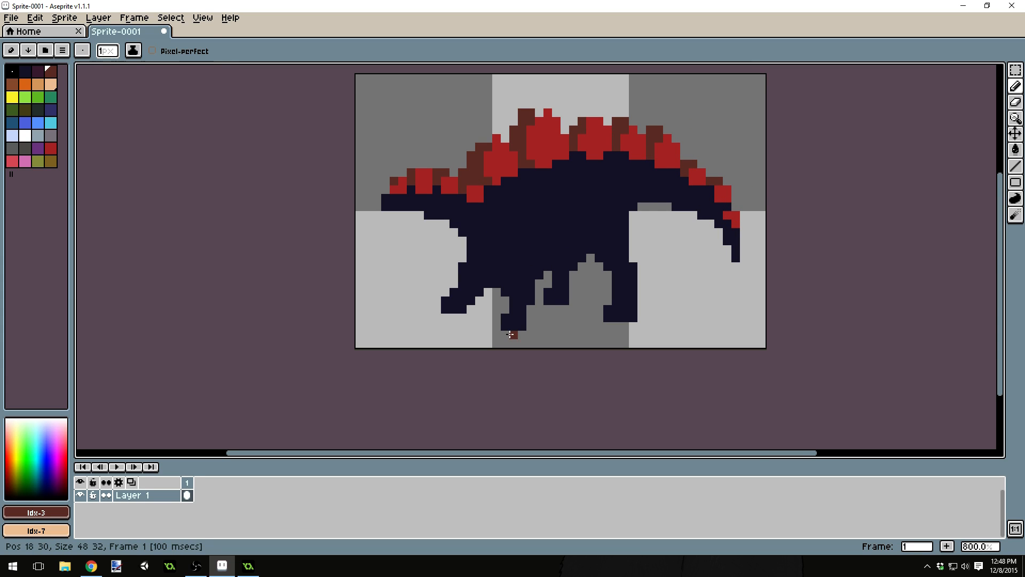
{"action": "scroll", "coordinate": [426, 183], "scroll_direction": "down", "scroll_amount": 1}
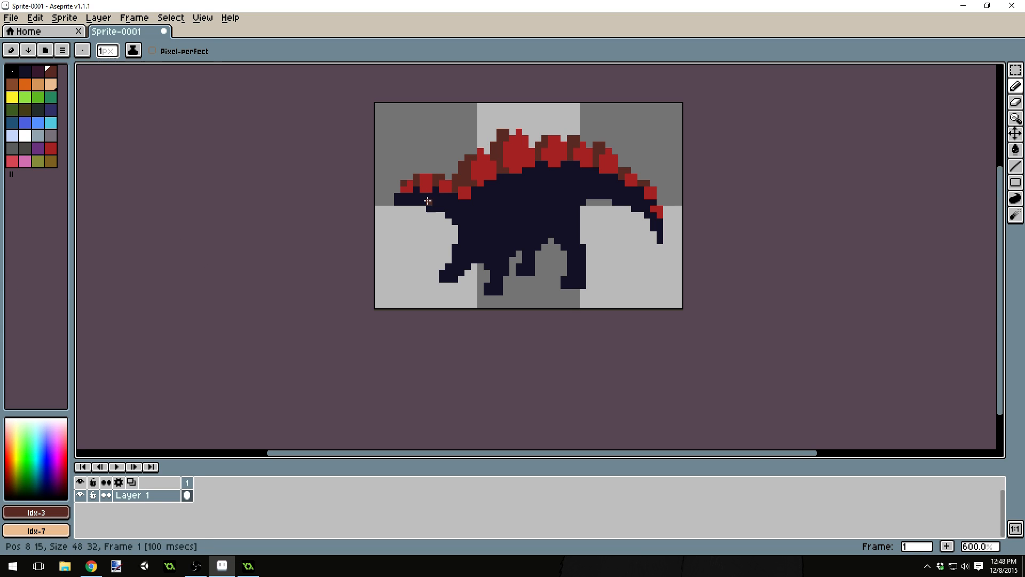
Paint a rough yellow (palette index 8) light-direction arrow above the tail, pointing down toward the dinosaur
{"action": "scroll", "coordinate": [458, 158], "scroll_direction": "up", "scroll_amount": 1}
{"action": "scroll", "coordinate": [510, 183], "scroll_direction": "down", "scroll_amount": 1}
{"action": "scroll", "coordinate": [439, 181], "scroll_direction": "up", "scroll_amount": 1}
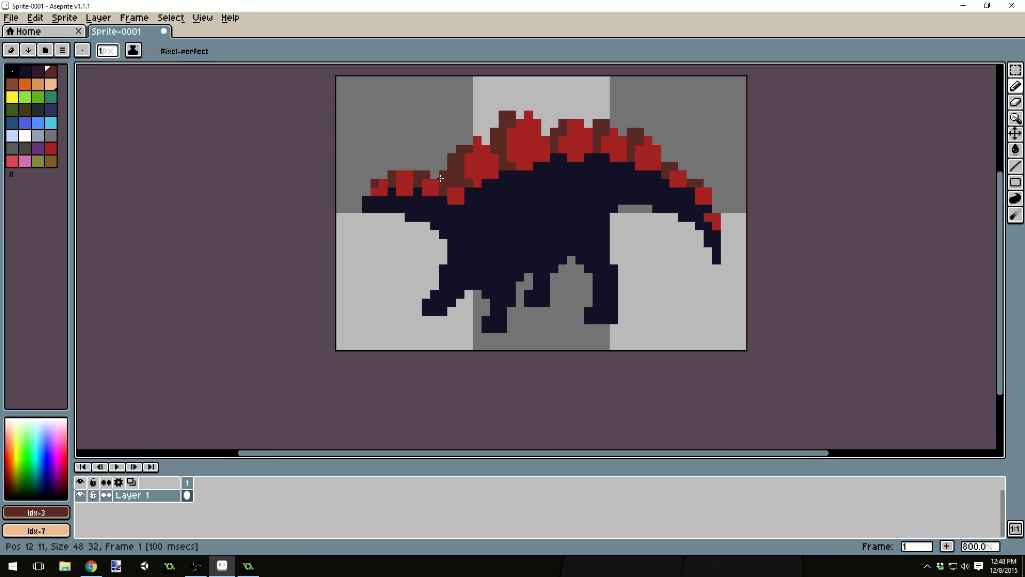
{"action": "left_click", "coordinate": [25, 97]}
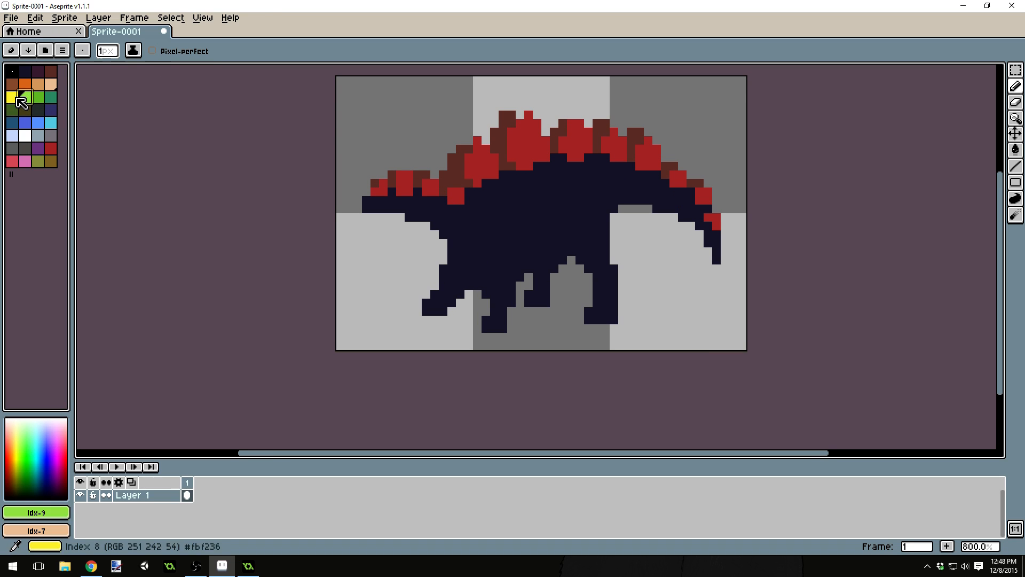
{"action": "left_click", "coordinate": [11, 96]}
{"action": "left_click", "coordinate": [401, 106]}
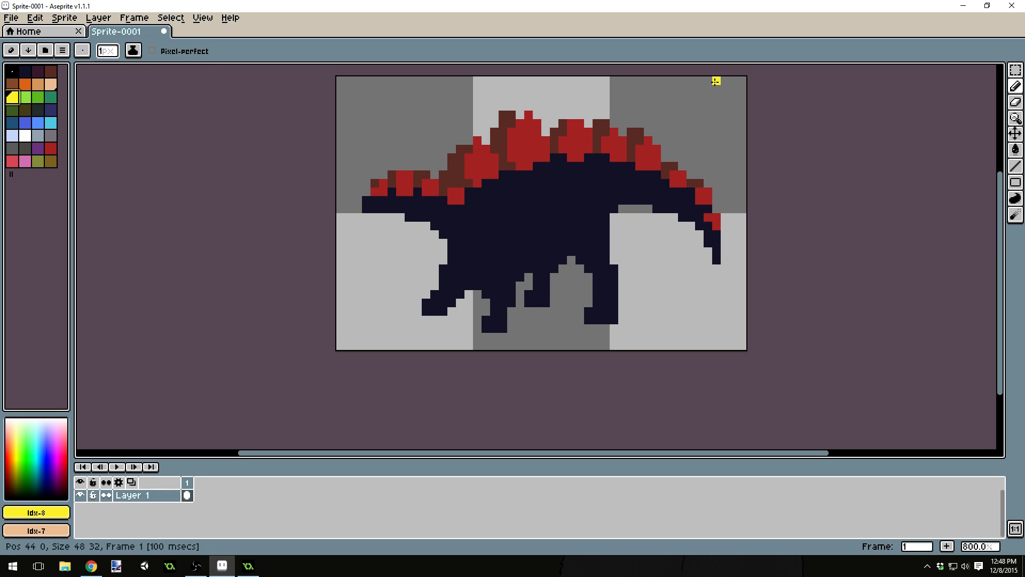
{"action": "mouse_move", "coordinate": [717, 81]}
{"action": "left_mouse_down"}
{"action": "mouse_move", "coordinate": [679, 111]}
{"action": "mouse_move", "coordinate": [679, 91]}
{"action": "mouse_move", "coordinate": [672, 114]}
{"action": "mouse_move", "coordinate": [710, 114]}
{"action": "left_mouse_up"}
{"action": "left_click", "coordinate": [682, 99]}
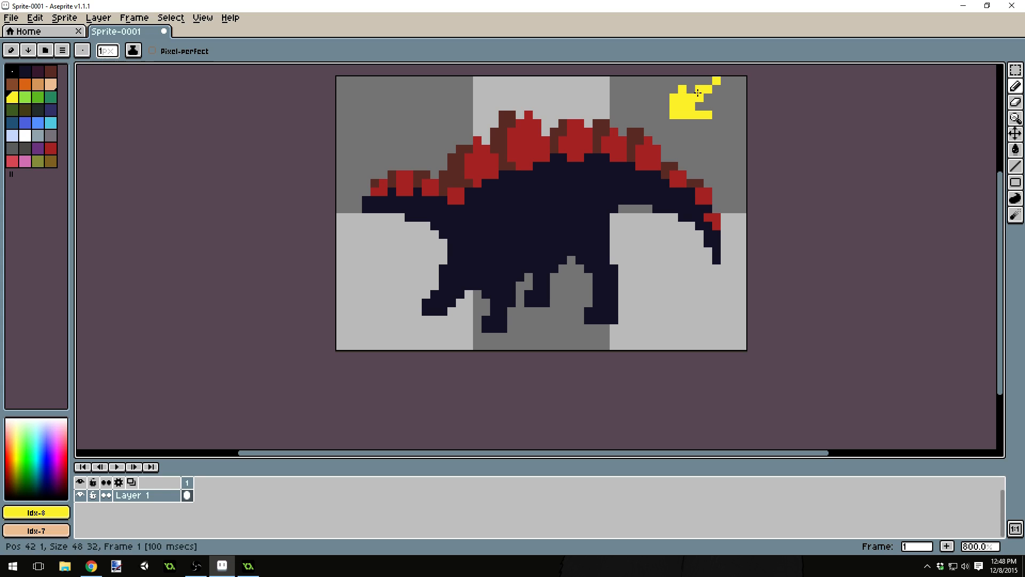
Trim the yellow arrow's head and shaft with the transparent colour (index 0), and repaint one yellow pixel at the shaft's end
{"action": "key", "text": "i"}
{"action": "left_click", "coordinate": [693, 84], "text": "alt"}
{"action": "left_click", "coordinate": [682, 89]}
{"action": "left_click", "coordinate": [682, 97]}
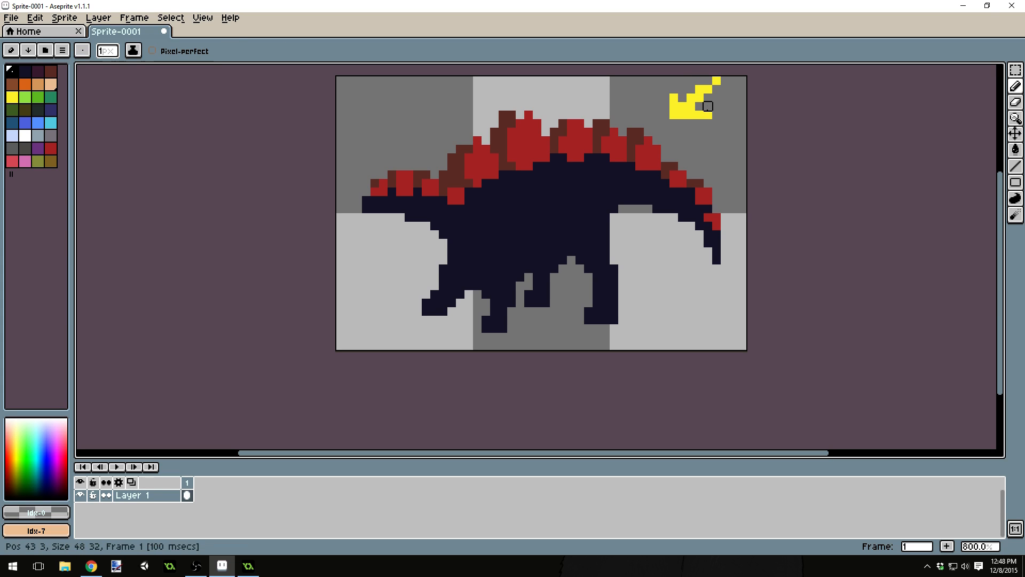
{"action": "left_click", "coordinate": [708, 114]}
{"action": "left_click_drag", "start_coordinate": [708, 97], "coordinate": [717, 80]}
{"action": "left_click", "coordinate": [699, 89], "text": "alt"}
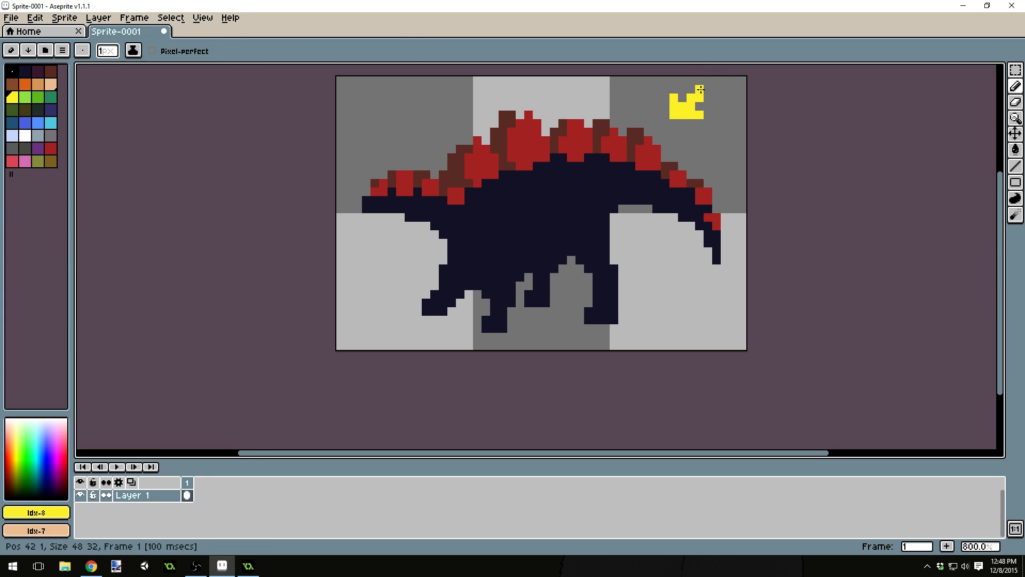
{"action": "left_click", "coordinate": [708, 89]}
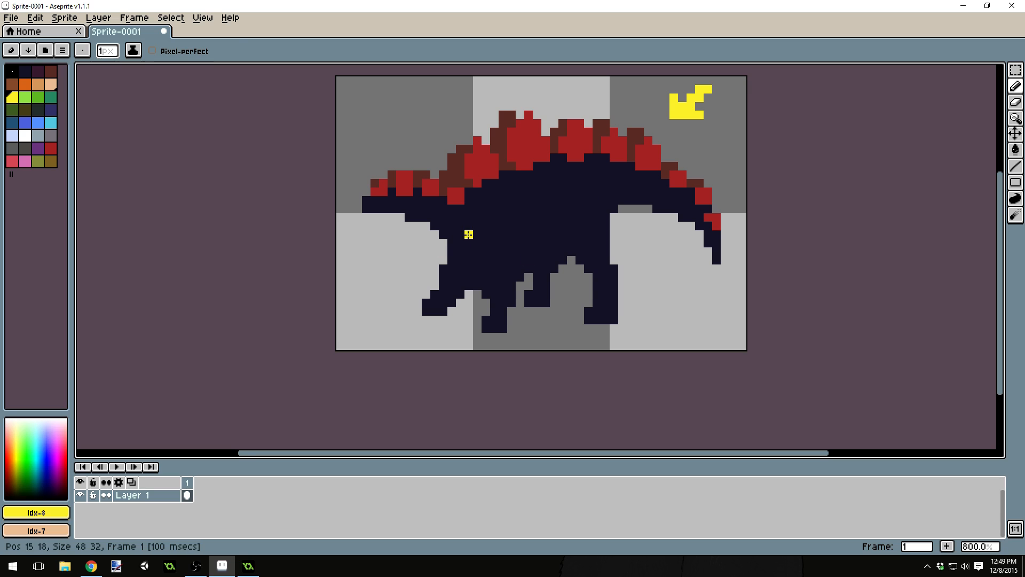
Paint a dark green (palette index 12) vertical stripe down the shoulder, widening its lower end
{"action": "left_click", "coordinate": [25, 110]}
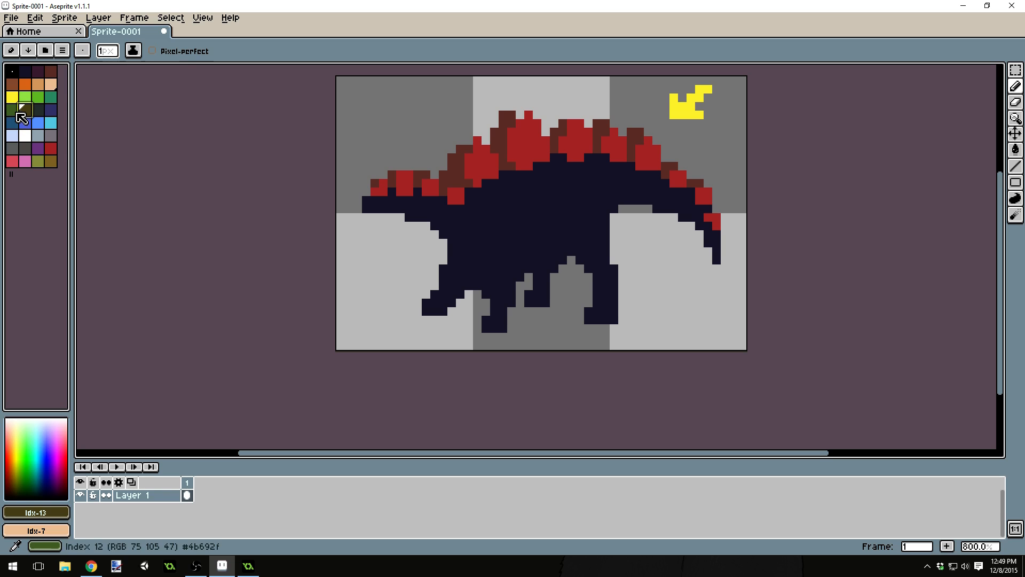
{"action": "left_click", "coordinate": [12, 109]}
{"action": "left_click", "coordinate": [472, 197]}
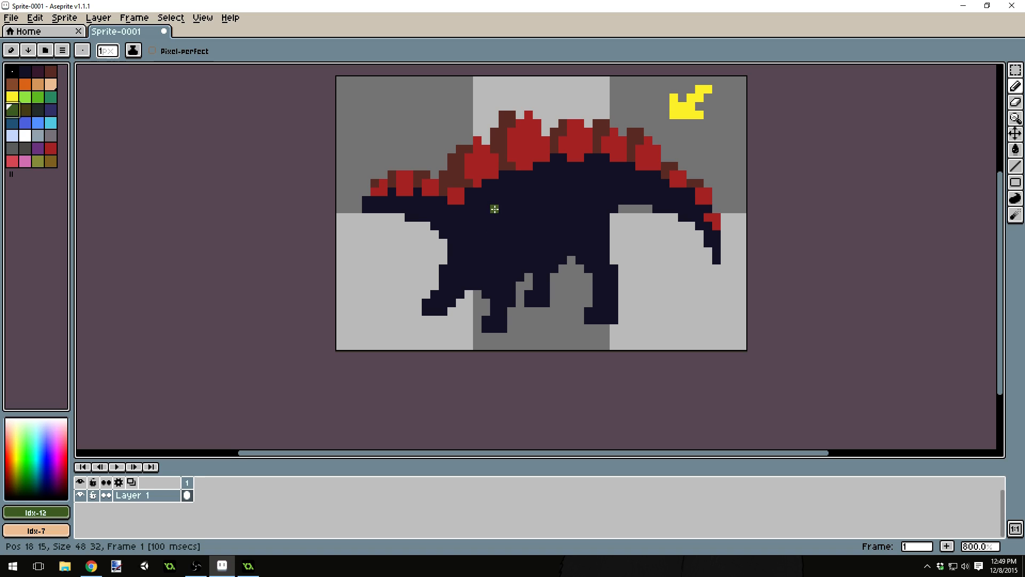
{"action": "left_click_drag", "start_coordinate": [484, 200], "coordinate": [498, 261]}
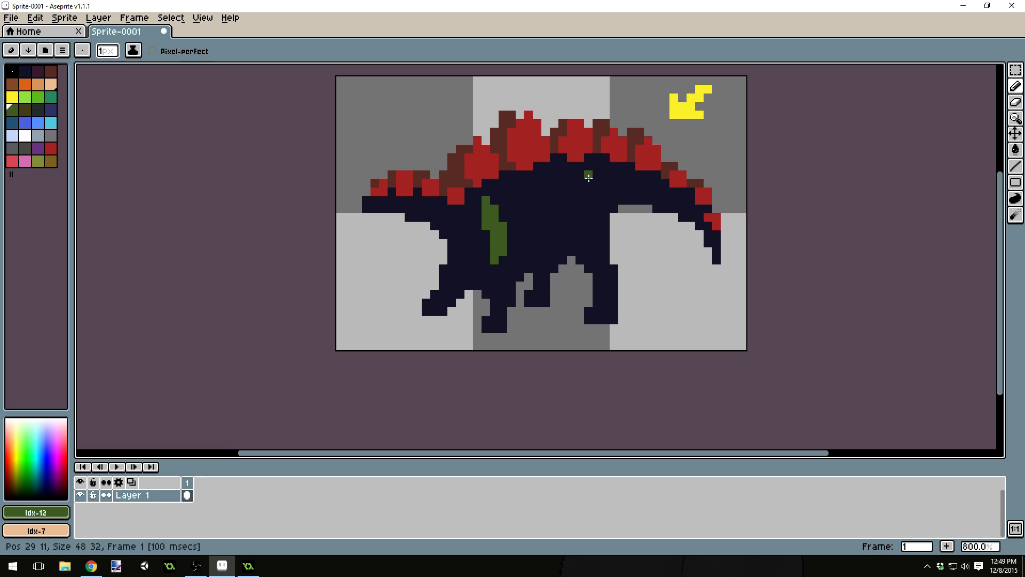
{"action": "left_click", "coordinate": [499, 234]}
{"action": "left_click_drag", "start_coordinate": [511, 241], "coordinate": [512, 252]}
Paint a dark green patch on the upper back beneath the middle plates and widen the upper part of the shoulder stripe
{"action": "left_click", "coordinate": [557, 174]}
{"action": "mouse_move", "coordinate": [557, 174]}
{"action": "left_mouse_down"}
{"action": "mouse_move", "coordinate": [567, 185]}
{"action": "mouse_move", "coordinate": [562, 169]}
{"action": "left_mouse_up"}
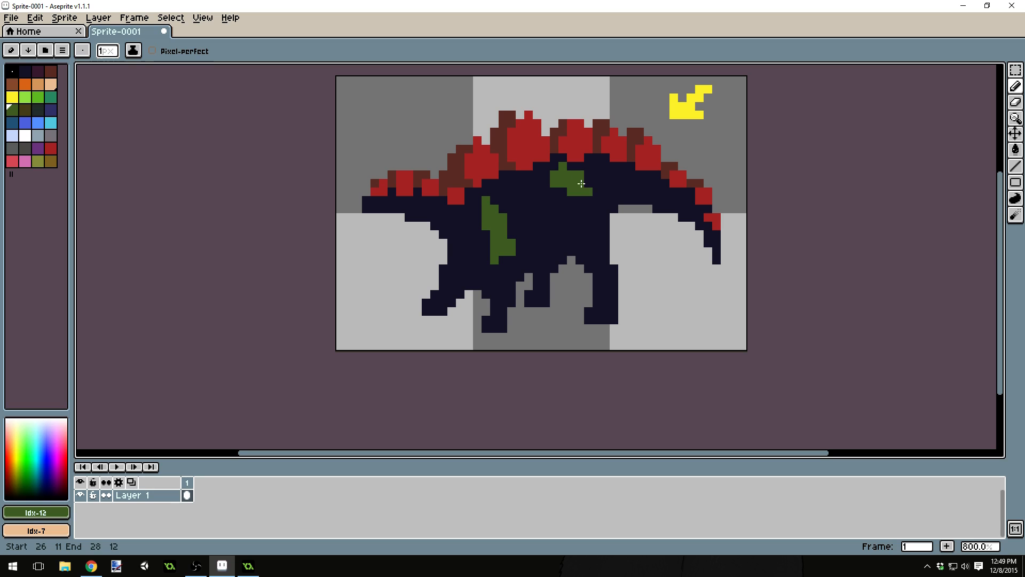
{"action": "left_click_drag", "start_coordinate": [544, 182], "coordinate": [550, 174]}
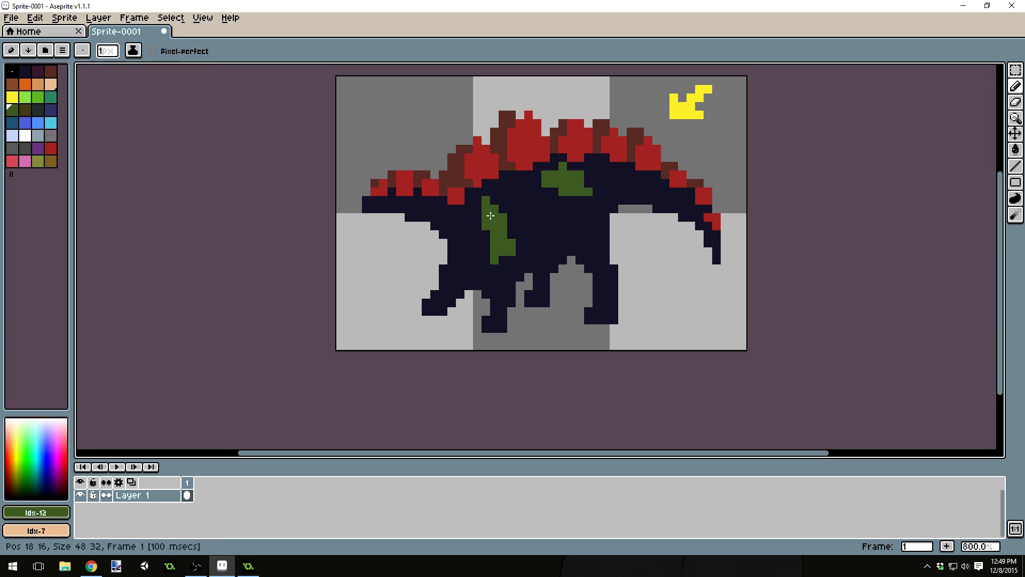
{"action": "left_click_drag", "start_coordinate": [476, 209], "coordinate": [478, 220]}
Paint dark green along the rear edges of the hindmost leg and the short leg in front of it
{"action": "scroll", "coordinate": [582, 235], "scroll_direction": "down", "scroll_amount": 4}
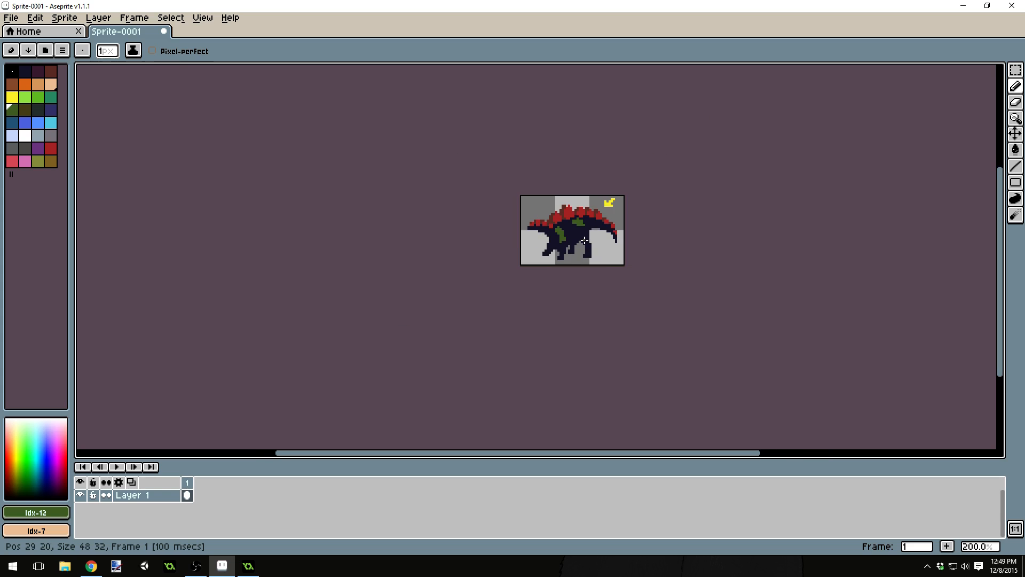
{"action": "scroll", "coordinate": [584, 240], "scroll_direction": "up", "scroll_amount": 3}
{"action": "scroll", "coordinate": [517, 219], "scroll_direction": "up", "scroll_amount": 1}
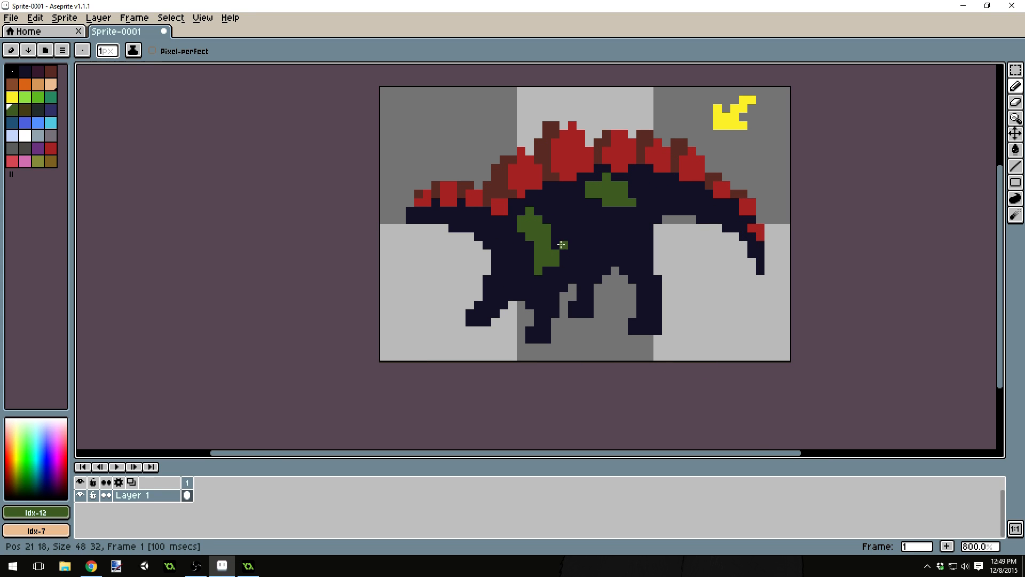
{"action": "left_click_drag", "start_coordinate": [658, 278], "coordinate": [658, 322]}
{"action": "left_click_drag", "start_coordinate": [649, 271], "coordinate": [649, 251]}
{"action": "left_click_drag", "start_coordinate": [589, 288], "coordinate": [588, 310]}
Paint dark green down the rear side of the near front leg to the foot
{"action": "scroll", "coordinate": [589, 304], "scroll_direction": "down", "scroll_amount": 4}
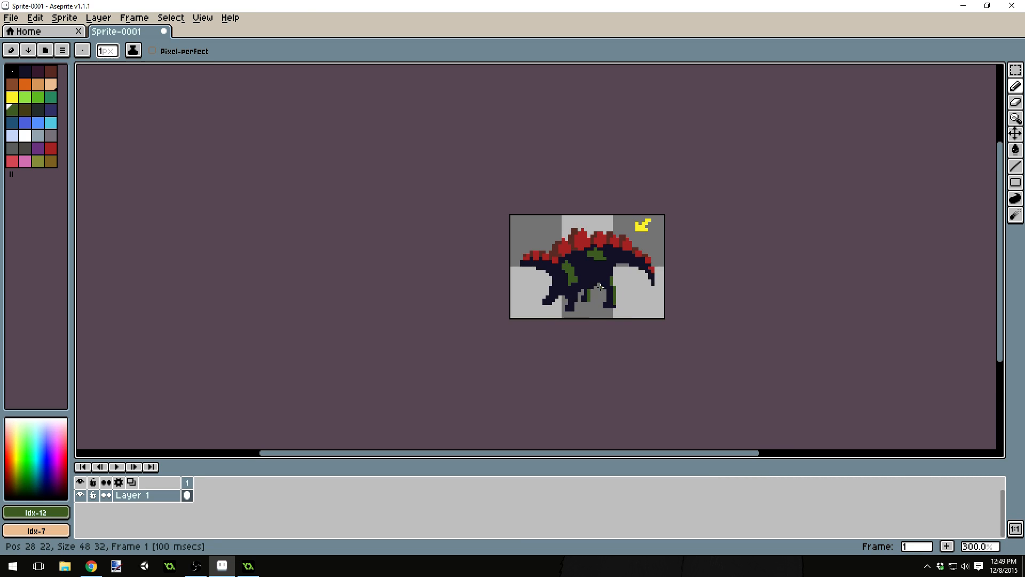
{"action": "scroll", "coordinate": [675, 278], "scroll_direction": "down", "scroll_amount": 1}
{"action": "scroll", "coordinate": [600, 291], "scroll_direction": "up", "scroll_amount": 3}
{"action": "scroll", "coordinate": [600, 365], "scroll_direction": "up", "scroll_amount": 2}
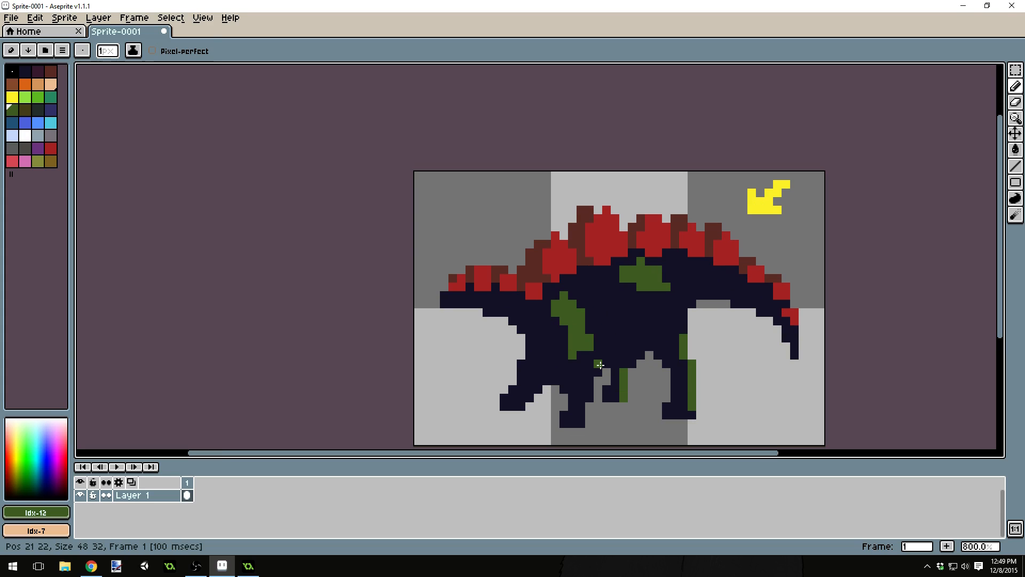
{"action": "left_click", "coordinate": [587, 388]}
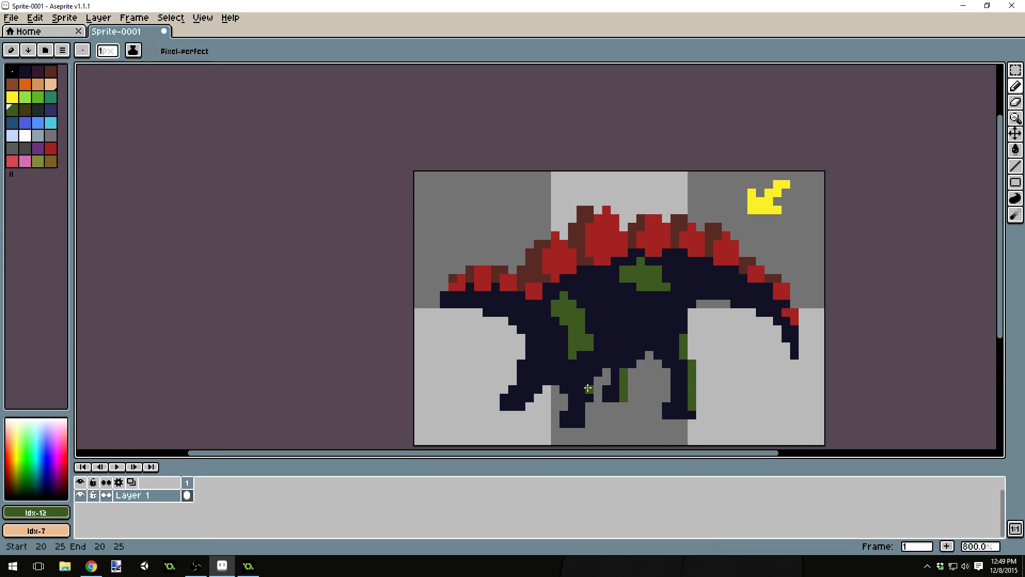
{"action": "left_click_drag", "start_coordinate": [585, 383], "coordinate": [579, 398]}
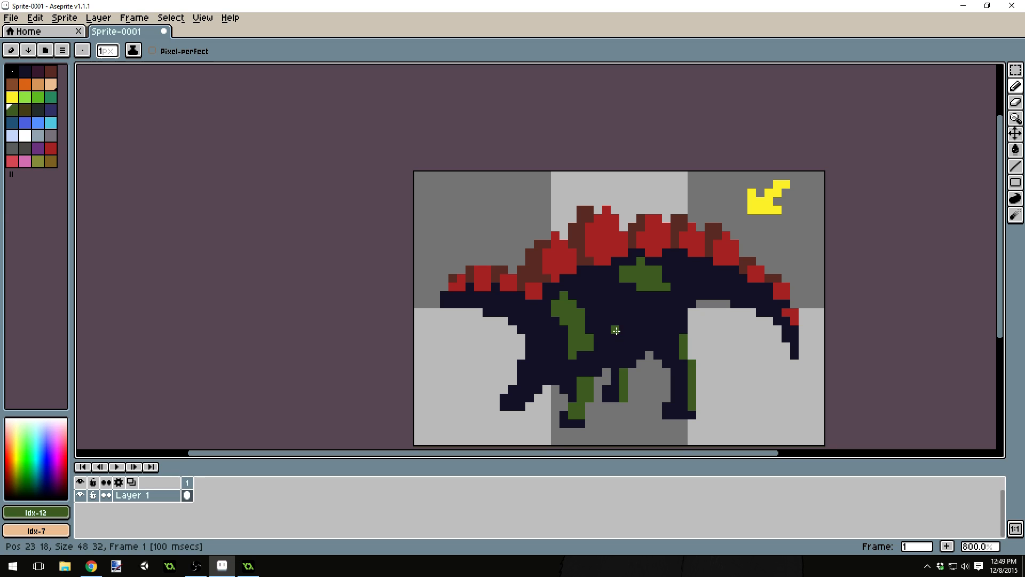
{"action": "left_click", "coordinate": [578, 421]}
Join the shoulder stripe and back patch with dark green, refining the patch's lower edge with dark navy (index 1) and green pixels
{"action": "mouse_move", "coordinate": [589, 295]}
{"action": "left_mouse_down"}
{"action": "mouse_move", "coordinate": [598, 287]}
{"action": "mouse_move", "coordinate": [623, 314]}
{"action": "mouse_move", "coordinate": [616, 287]}
{"action": "mouse_move", "coordinate": [633, 303]}
{"action": "mouse_move", "coordinate": [628, 279]}
{"action": "mouse_move", "coordinate": [639, 295]}
{"action": "mouse_move", "coordinate": [619, 281]}
{"action": "mouse_move", "coordinate": [571, 303]}
{"action": "mouse_move", "coordinate": [639, 271]}
{"action": "left_mouse_up"}
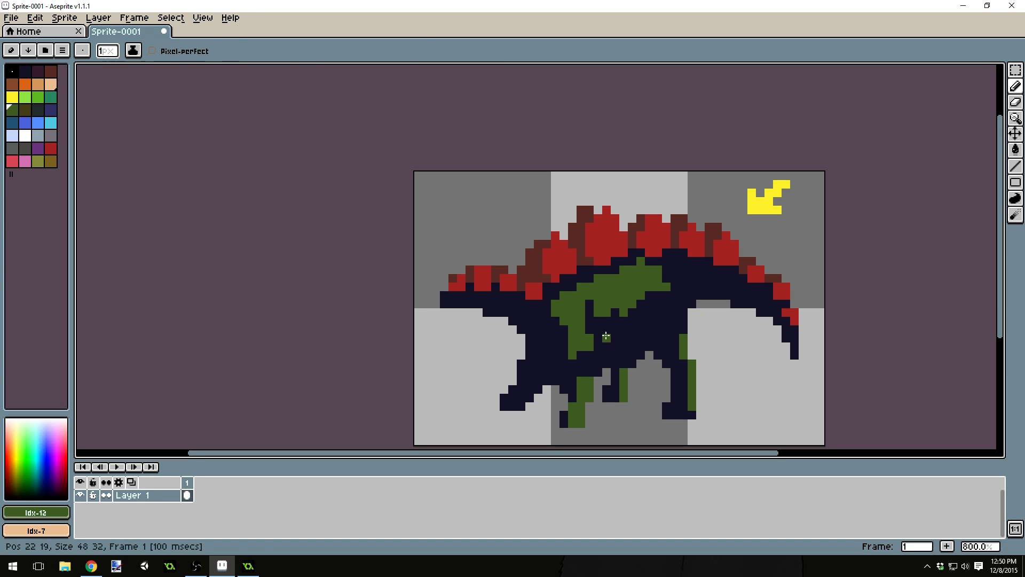
{"action": "left_click", "coordinate": [638, 304], "text": "alt"}
{"action": "left_click_drag", "start_coordinate": [638, 304], "coordinate": [637, 299]}
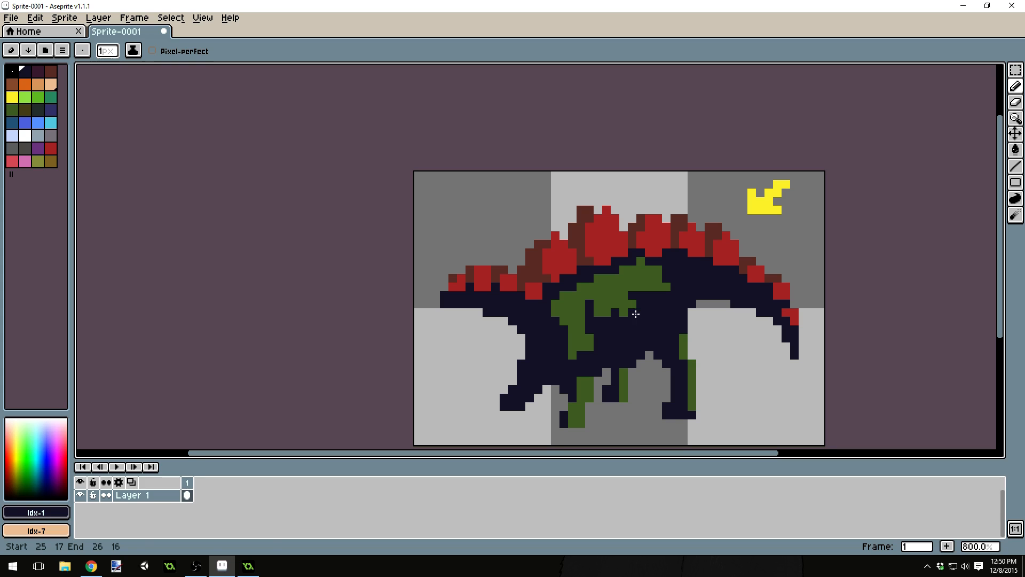
{"action": "left_click", "coordinate": [619, 294], "text": "alt"}
{"action": "left_click", "coordinate": [615, 312]}
{"action": "left_click", "coordinate": [634, 305]}
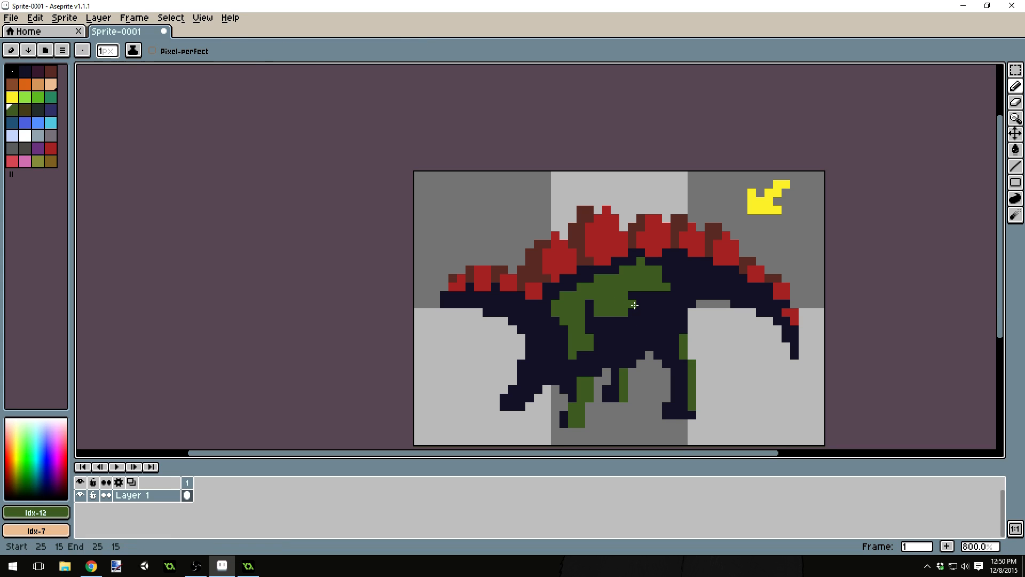
{"action": "key", "text": "alt"}
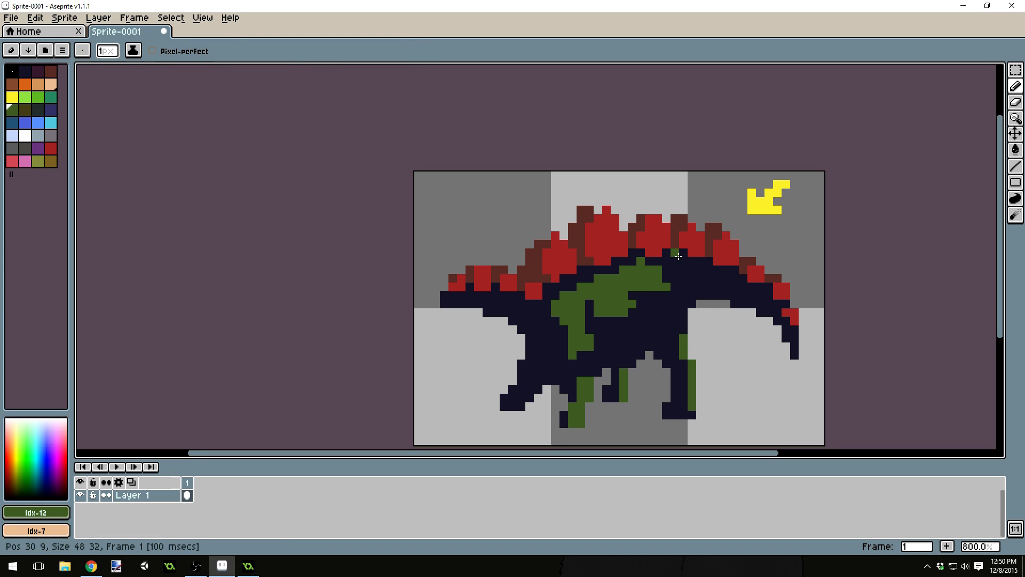
Add single dark green pixels at the plate bases along the rear back and tail, undoing one misplaced pixel
{"action": "left_click", "coordinate": [672, 253]}
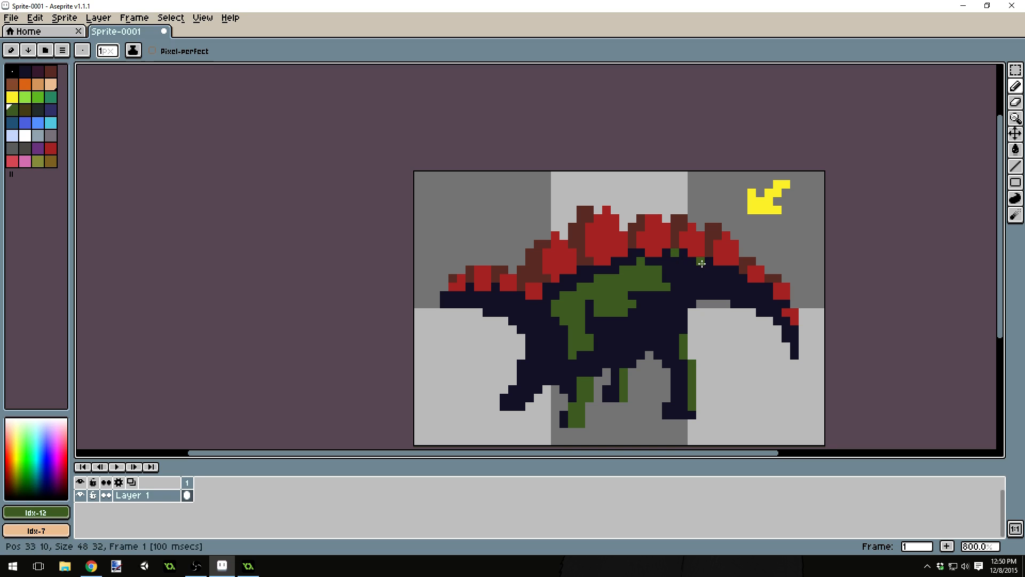
{"action": "left_click", "coordinate": [709, 261]}
{"action": "left_click", "coordinate": [735, 269]}
{"action": "key", "text": "ctrl+z"}
{"action": "left_click", "coordinate": [743, 278]}
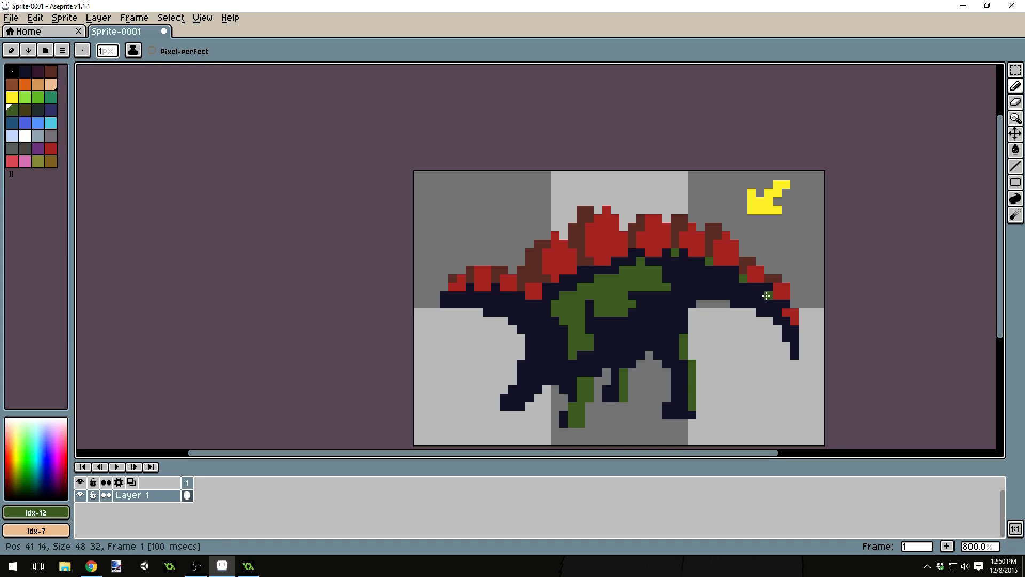
{"action": "left_click", "coordinate": [766, 288]}
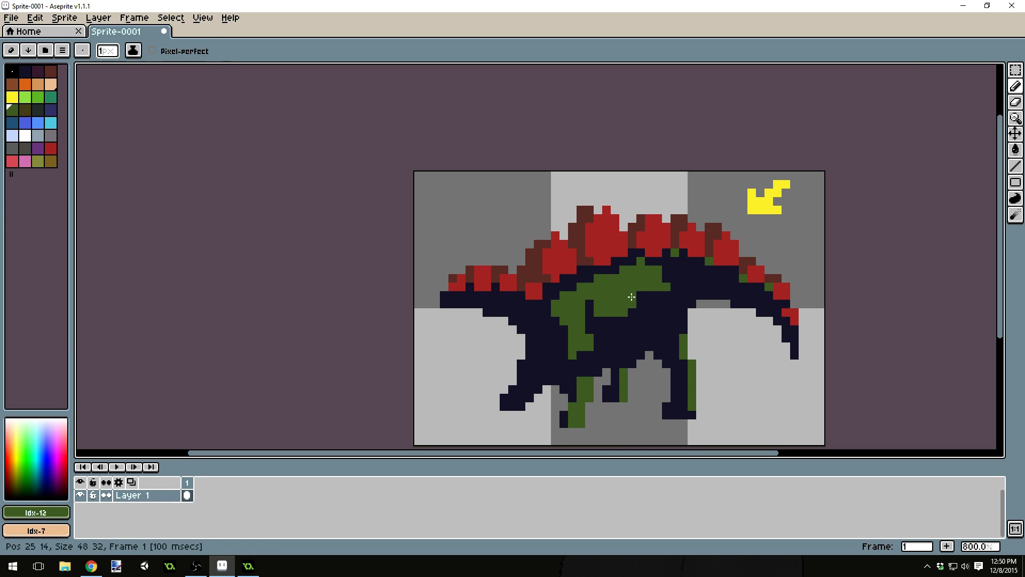
Cut dark navy (index 1) shading into the upper part of the green area on the back and shoulder
{"action": "left_click", "coordinate": [642, 265], "text": "alt"}
{"action": "mouse_move", "coordinate": [641, 264]}
{"action": "left_mouse_down"}
{"action": "mouse_move", "coordinate": [615, 272]}
{"action": "mouse_move", "coordinate": [598, 293]}
{"action": "mouse_move", "coordinate": [607, 275]}
{"action": "mouse_move", "coordinate": [563, 301]}
{"action": "left_mouse_up"}
{"action": "scroll", "coordinate": [710, 286], "scroll_direction": "down", "scroll_amount": 7}
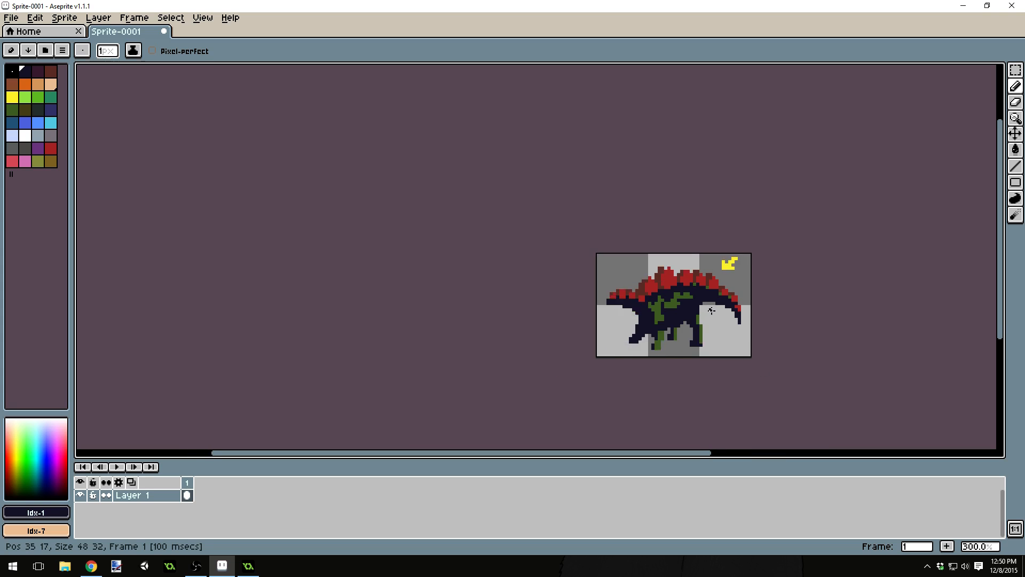
{"action": "scroll", "coordinate": [684, 345], "scroll_direction": "up", "scroll_amount": 6}
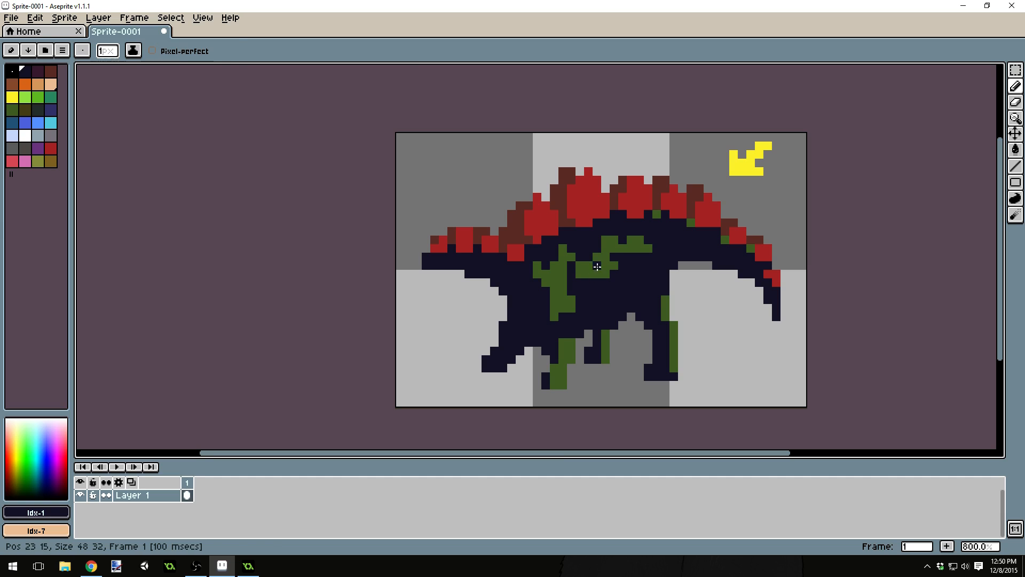
Enlarge the dark green pixel beneath the rear-back plates into a small patch, undoing the misplaced strokes
{"action": "left_click", "coordinate": [595, 269], "text": "alt"}
{"action": "left_click", "coordinate": [682, 274]}
{"action": "key", "text": "ctrl+z"}
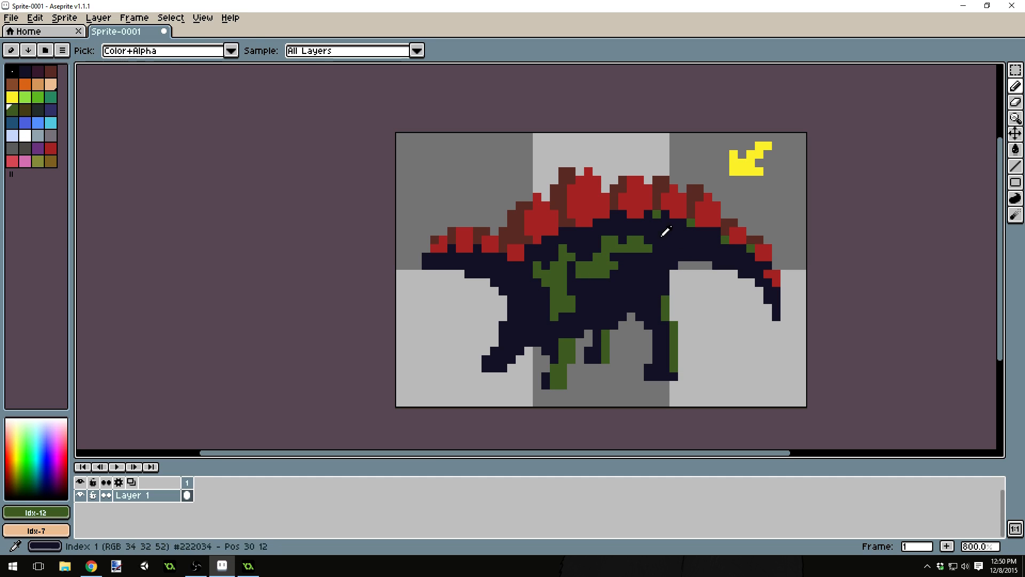
{"action": "left_click", "coordinate": [666, 222]}
{"action": "key", "text": "ctrl+z"}
{"action": "left_click", "coordinate": [655, 217]}
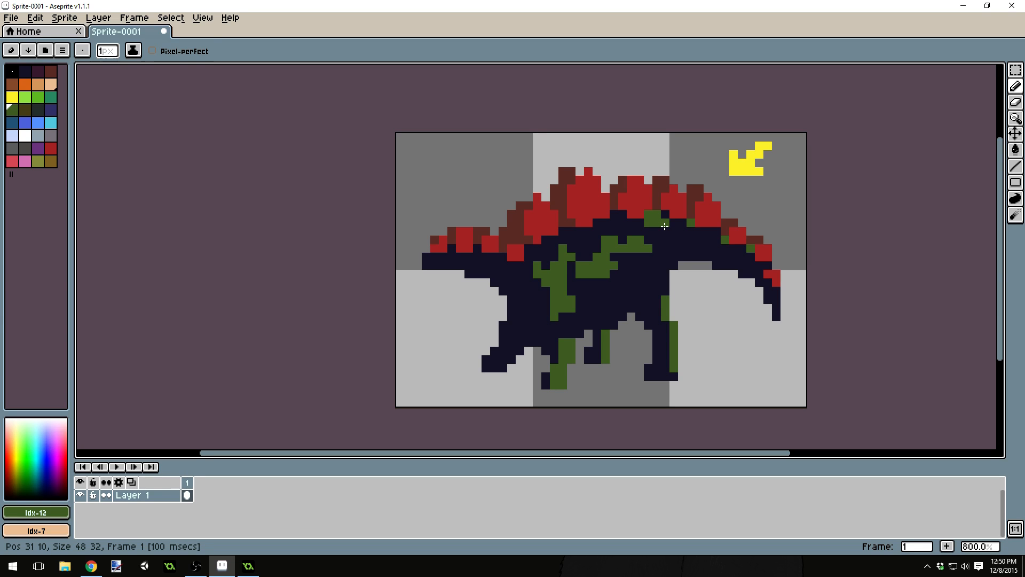
Paint dark green along the underside of the tail and up the rear edge of the thigh to join it
{"action": "left_click", "coordinate": [759, 282]}
{"action": "left_click_drag", "start_coordinate": [750, 275], "coordinate": [690, 258]}
{"action": "left_click", "coordinate": [708, 258]}
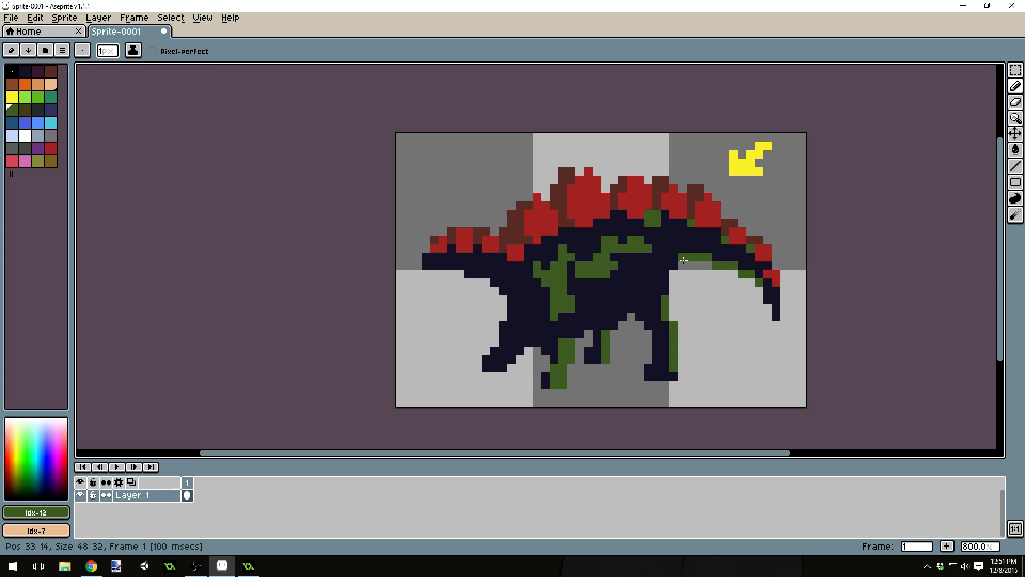
{"action": "left_click", "coordinate": [674, 265]}
{"action": "left_click_drag", "start_coordinate": [665, 282], "coordinate": [665, 291]}
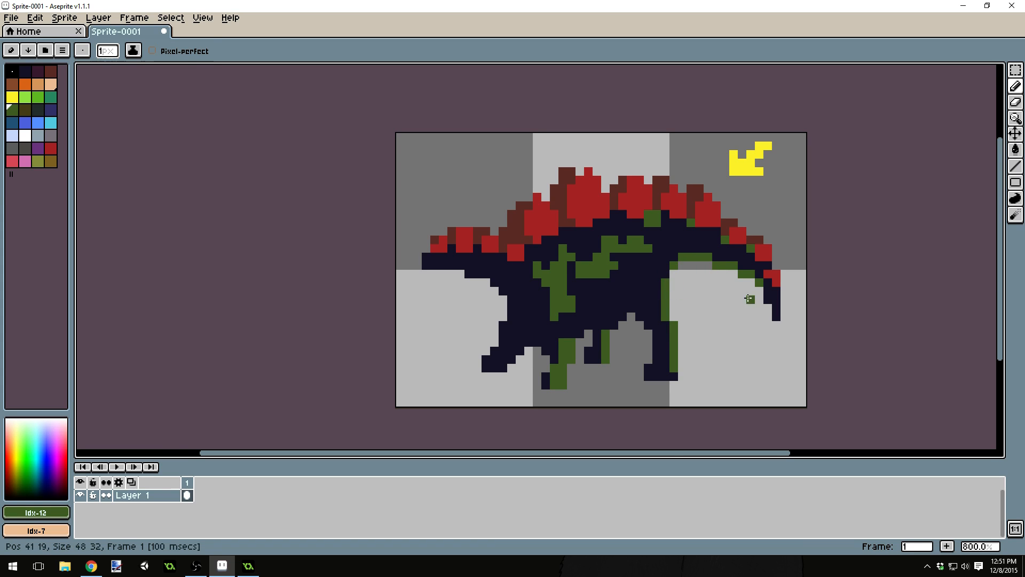
Fill the flank and shoulder with dark green, and add green pixels along the neck beneath the plates
{"action": "scroll", "coordinate": [741, 325], "scroll_direction": "down", "scroll_amount": 6}
{"action": "scroll", "coordinate": [736, 419], "scroll_direction": "up", "scroll_amount": 2}
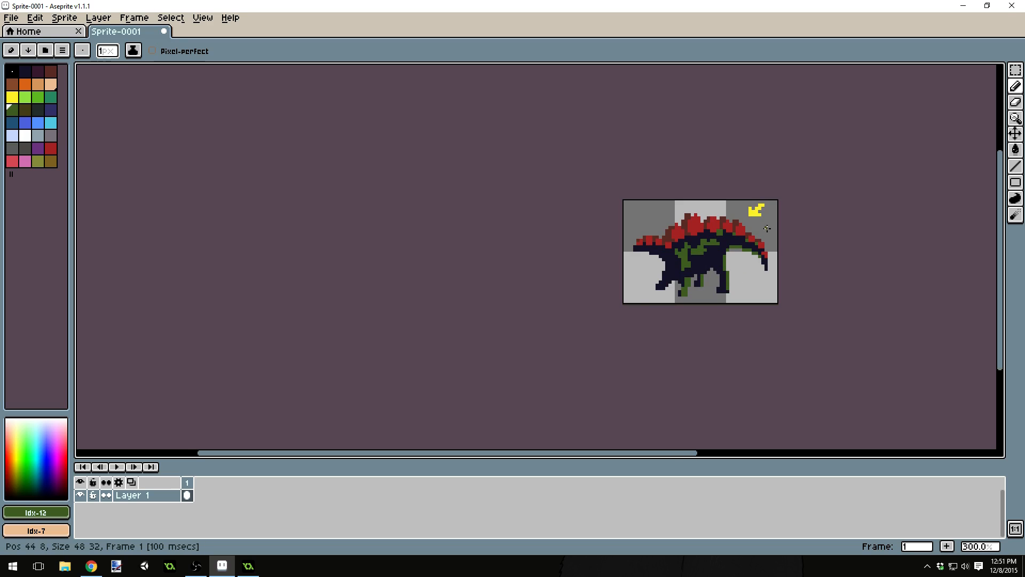
{"action": "scroll", "coordinate": [766, 229], "scroll_direction": "up", "scroll_amount": 3}
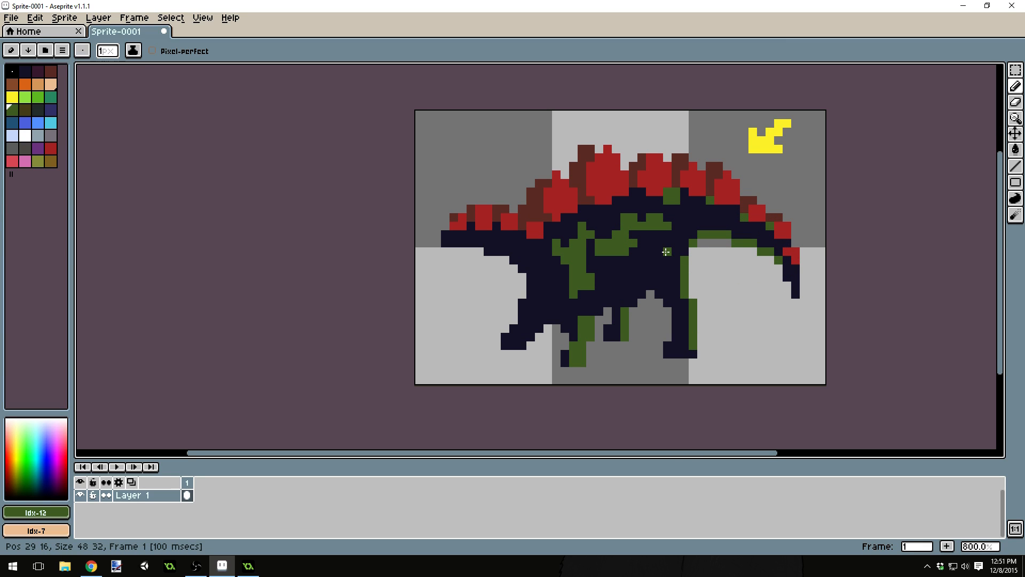
{"action": "mouse_move", "coordinate": [667, 234]}
{"action": "left_mouse_down"}
{"action": "mouse_move", "coordinate": [670, 277]}
{"action": "mouse_move", "coordinate": [667, 231]}
{"action": "mouse_move", "coordinate": [677, 245]}
{"action": "mouse_move", "coordinate": [664, 256]}
{"action": "mouse_move", "coordinate": [656, 232]}
{"action": "mouse_move", "coordinate": [632, 240]}
{"action": "mouse_move", "coordinate": [625, 269]}
{"action": "mouse_move", "coordinate": [649, 247]}
{"action": "mouse_move", "coordinate": [632, 276]}
{"action": "mouse_move", "coordinate": [644, 260]}
{"action": "mouse_move", "coordinate": [609, 264]}
{"action": "mouse_move", "coordinate": [587, 248]}
{"action": "mouse_move", "coordinate": [635, 277]}
{"action": "mouse_move", "coordinate": [636, 248]}
{"action": "mouse_move", "coordinate": [627, 259]}
{"action": "mouse_move", "coordinate": [595, 242]}
{"action": "mouse_move", "coordinate": [581, 256]}
{"action": "mouse_move", "coordinate": [578, 303]}
{"action": "mouse_move", "coordinate": [589, 314]}
{"action": "mouse_move", "coordinate": [585, 288]}
{"action": "mouse_move", "coordinate": [571, 304]}
{"action": "mouse_move", "coordinate": [561, 264]}
{"action": "mouse_move", "coordinate": [555, 279]}
{"action": "mouse_move", "coordinate": [559, 270]}
{"action": "mouse_move", "coordinate": [538, 284]}
{"action": "mouse_move", "coordinate": [558, 287]}
{"action": "mouse_move", "coordinate": [541, 291]}
{"action": "mouse_move", "coordinate": [536, 258]}
{"action": "mouse_move", "coordinate": [549, 274]}
{"action": "mouse_move", "coordinate": [565, 260]}
{"action": "mouse_move", "coordinate": [530, 243]}
{"action": "left_mouse_up"}
{"action": "left_click", "coordinate": [536, 257], "text": "alt"}
{"action": "left_click", "coordinate": [559, 250], "text": "alt"}
{"action": "left_click", "coordinate": [549, 243]}
{"action": "left_click", "coordinate": [521, 234]}
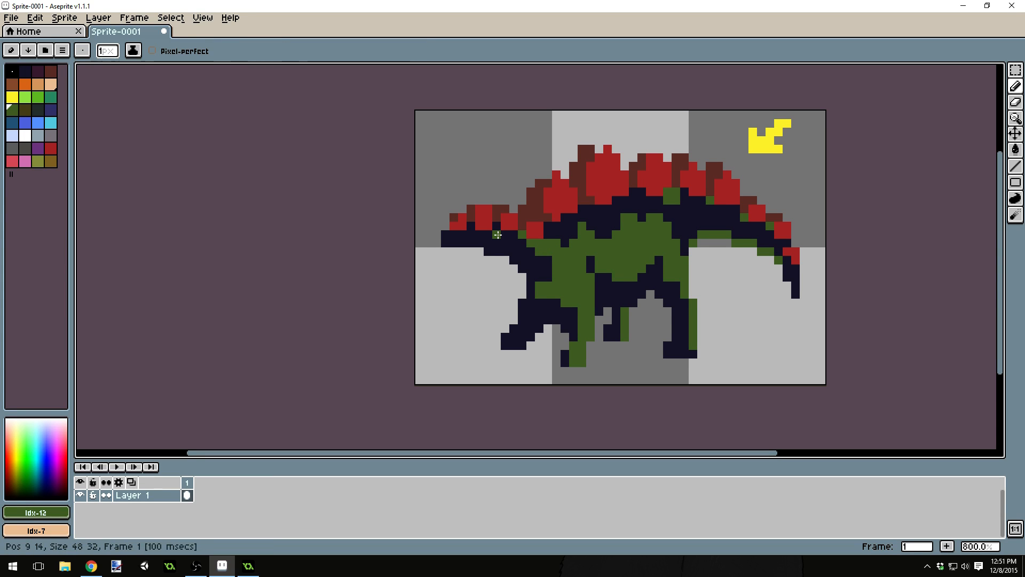
{"action": "left_click", "coordinate": [498, 232]}
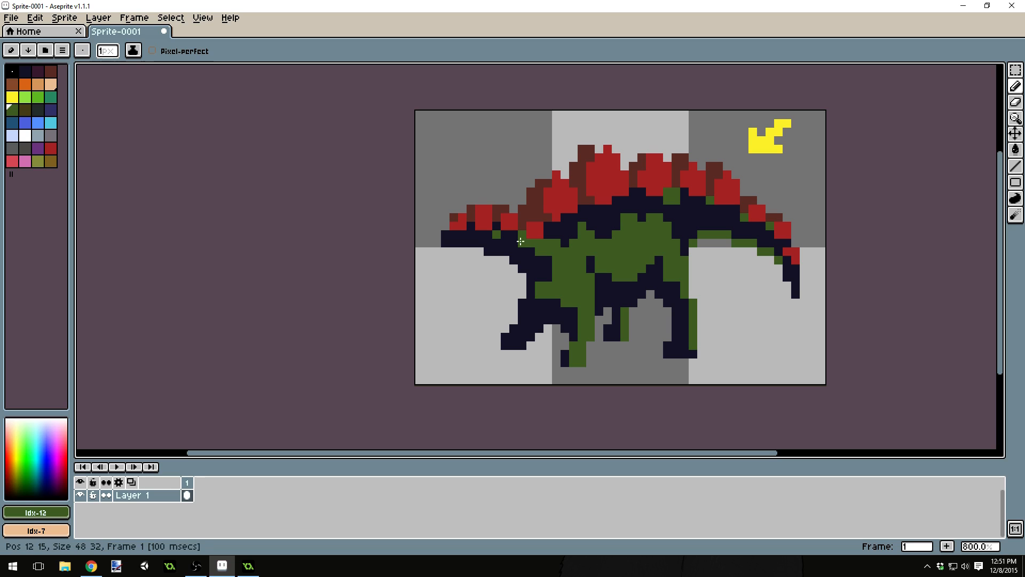
Paint dark green pixels along the top of the head and over the snout tip, erasing the excess pixel in front
{"action": "left_click", "coordinate": [471, 234]}
{"action": "left_click_drag", "start_coordinate": [453, 235], "coordinate": [442, 238]}
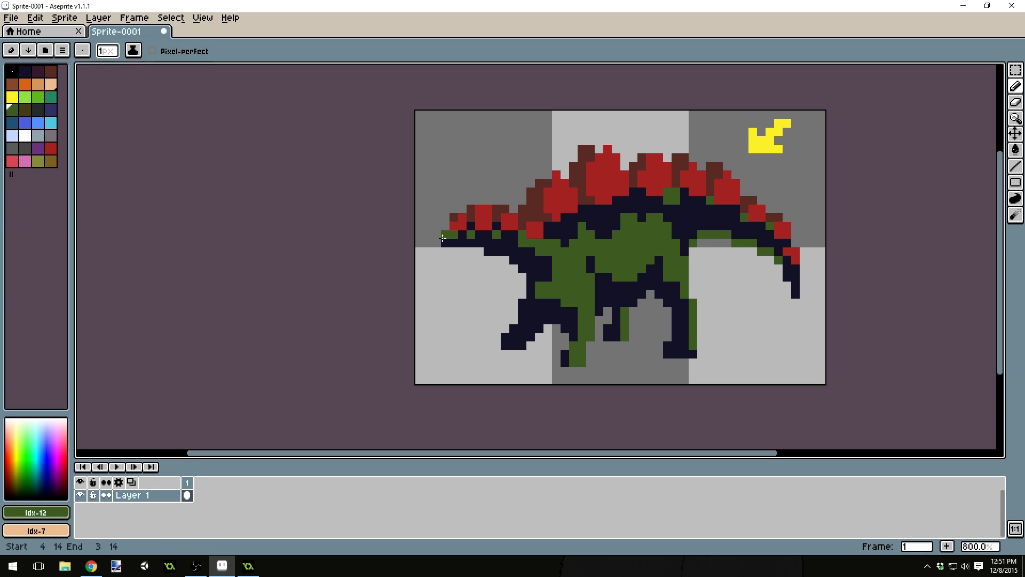
{"action": "left_click", "coordinate": [442, 220], "text": "alt"}
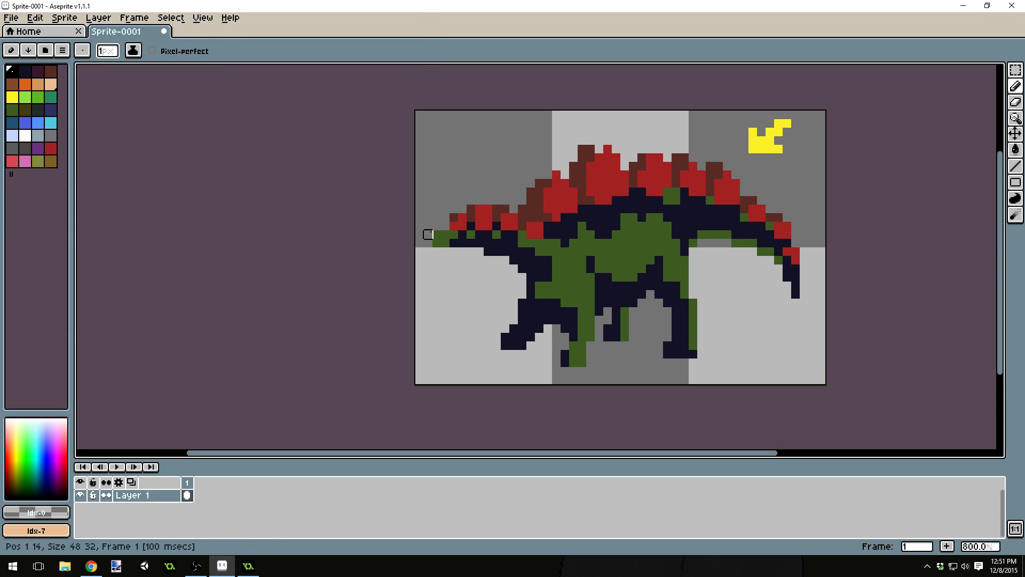
{"action": "scroll", "coordinate": [654, 300], "scroll_direction": "down", "scroll_amount": 6}
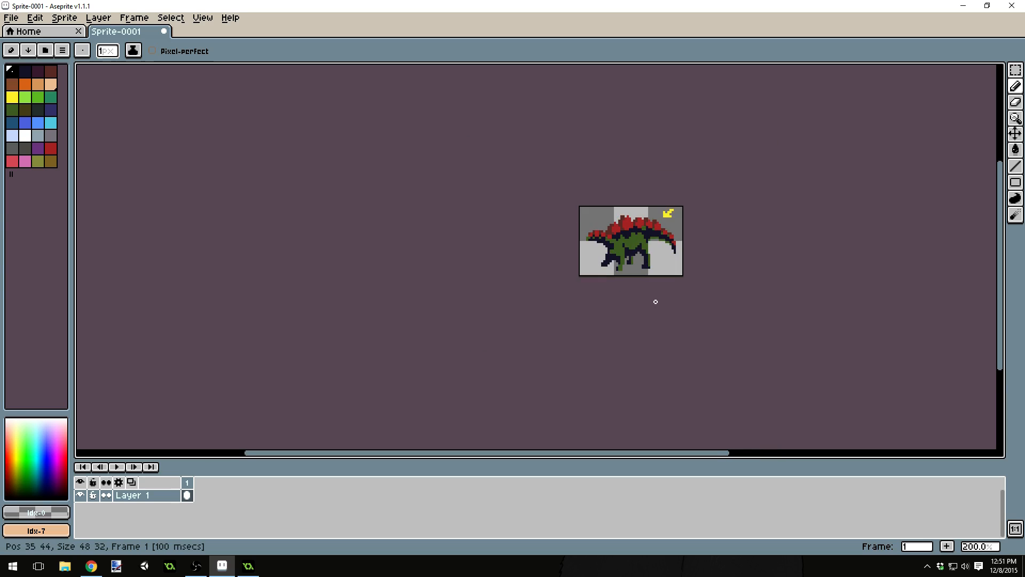
{"action": "scroll", "coordinate": [661, 299], "scroll_direction": "up", "scroll_amount": 6}
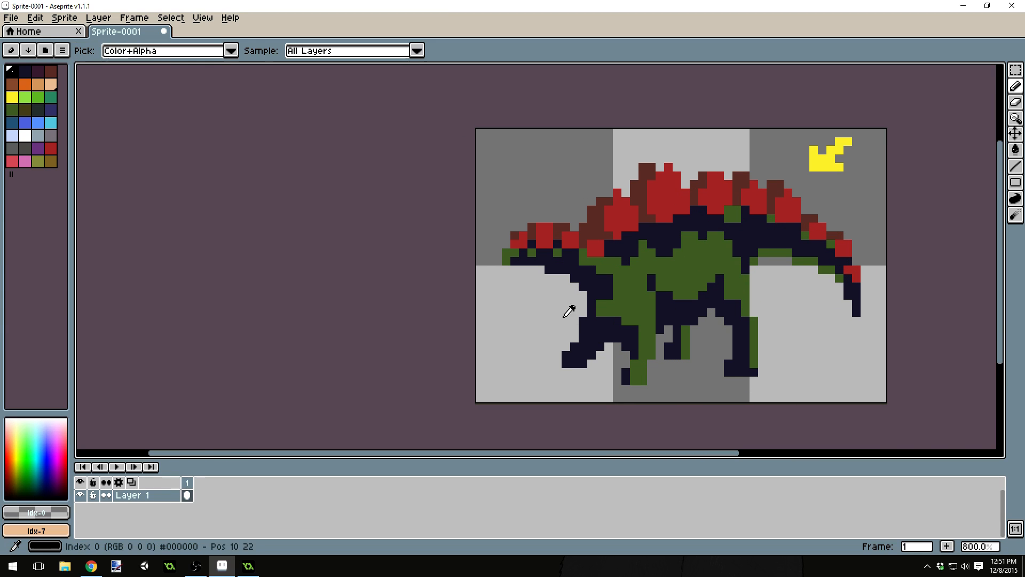
Reshape the raised front leg by erasing pixels along its rear edge and adding dark navy (index 1) at its front edge
{"action": "left_click", "coordinate": [563, 317], "text": "alt"}
{"action": "left_click", "coordinate": [594, 323], "text": "alt"}
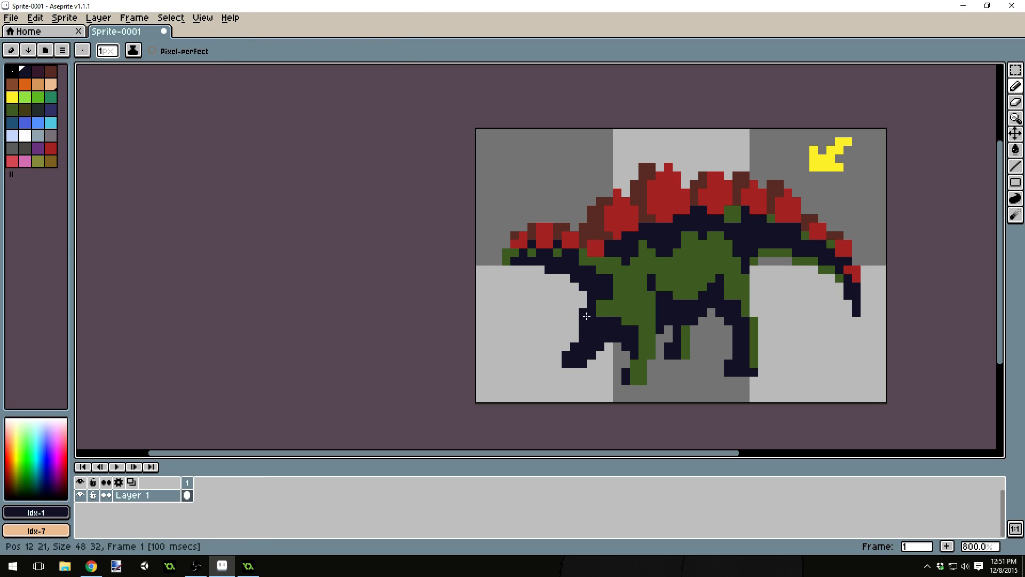
{"action": "left_click", "coordinate": [608, 356], "text": "alt"}
{"action": "left_click", "coordinate": [599, 347]}
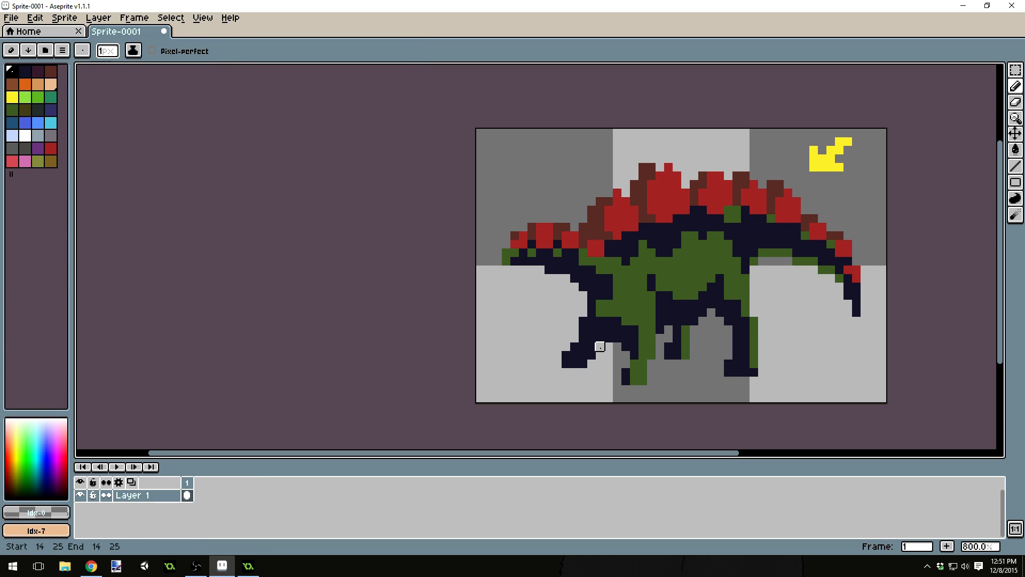
{"action": "left_click", "coordinate": [591, 354]}
{"action": "left_click", "coordinate": [599, 328], "text": "alt"}
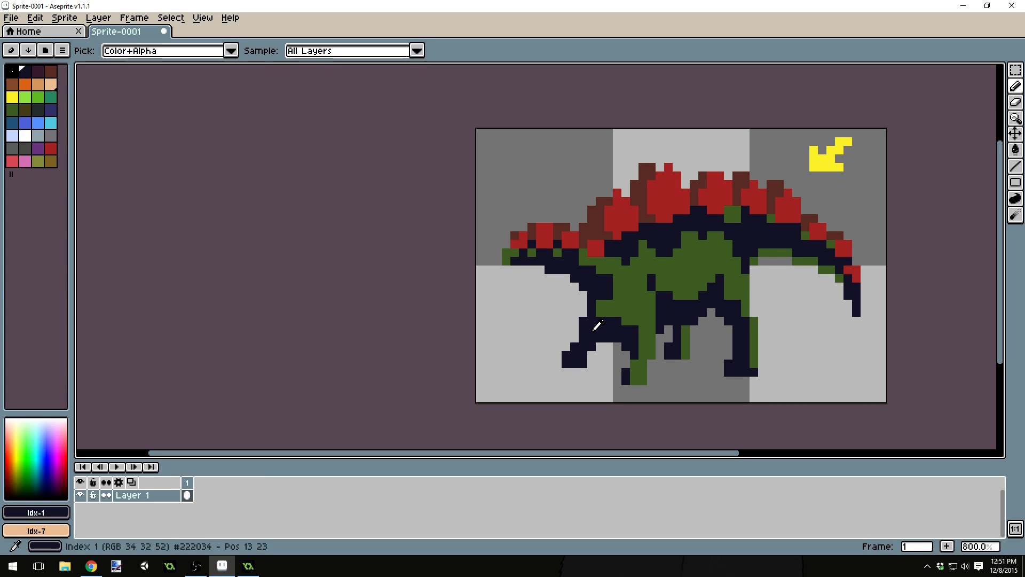
{"action": "left_click_drag", "start_coordinate": [581, 339], "coordinate": [578, 339]}
{"action": "scroll", "coordinate": [689, 315], "scroll_direction": "down", "scroll_amount": 4}
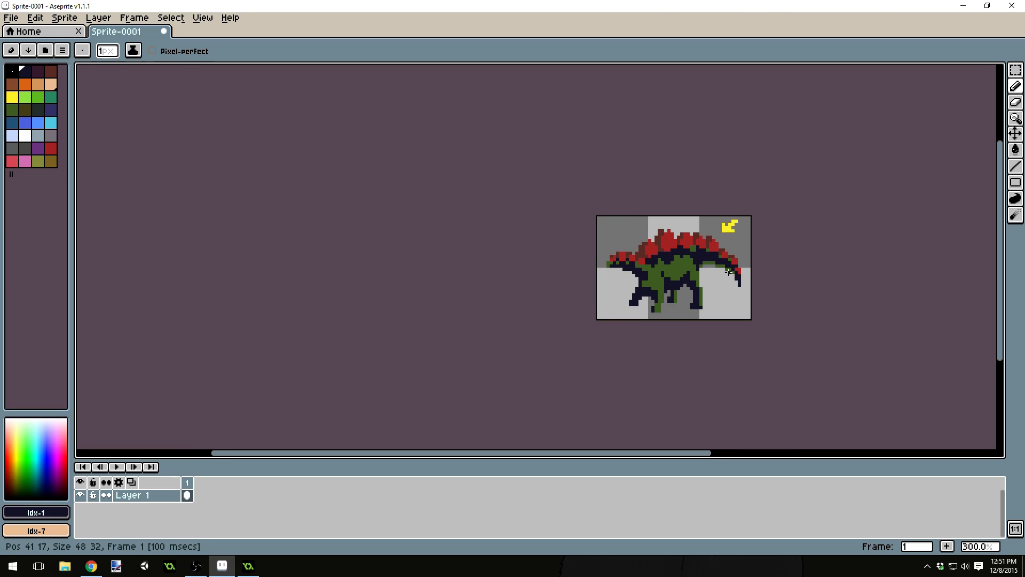
{"action": "scroll", "coordinate": [690, 315], "scroll_direction": "up", "scroll_amount": 3}
{"action": "scroll", "coordinate": [607, 224], "scroll_direction": "up", "scroll_amount": 1}
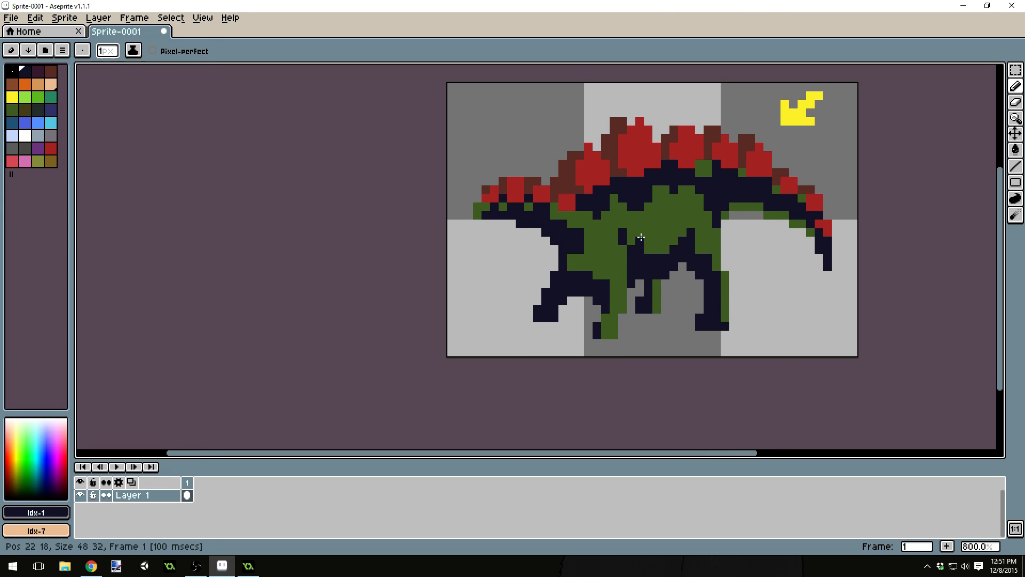
Paint dark navy over the dark green strip at the base of the neck, beneath the front plates
{"action": "left_click", "coordinate": [661, 226]}
{"action": "scroll", "coordinate": [646, 232], "scroll_direction": "down", "scroll_amount": 5}
{"action": "scroll", "coordinate": [664, 266], "scroll_direction": "up", "scroll_amount": 3}
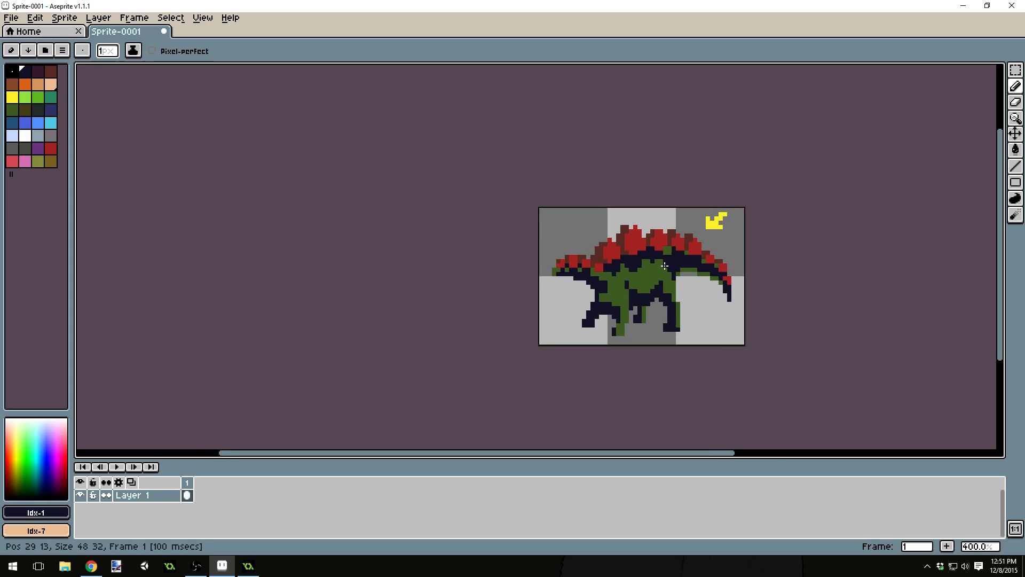
{"action": "scroll", "coordinate": [665, 266], "scroll_direction": "up", "scroll_amount": 2}
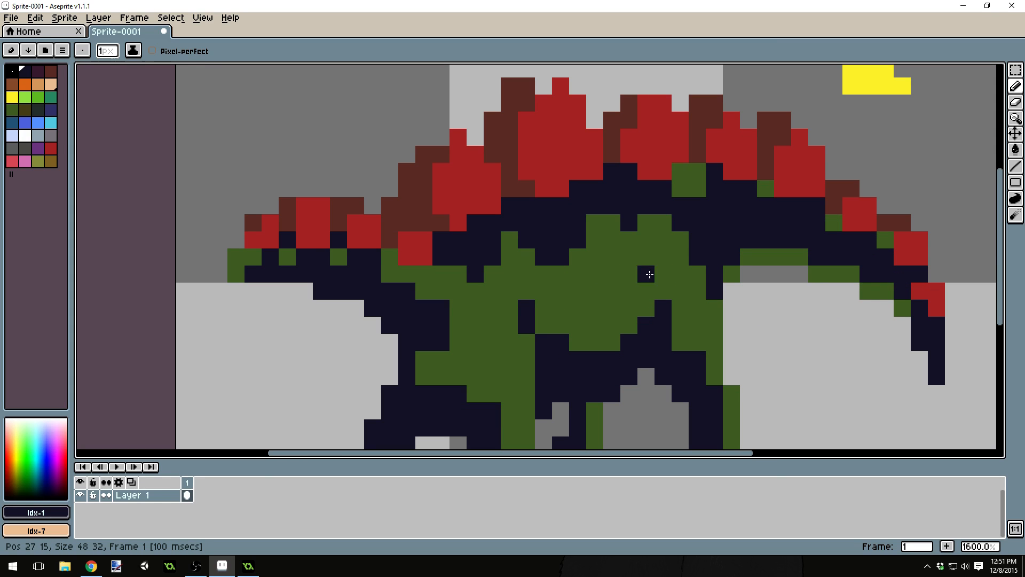
{"action": "scroll", "coordinate": [650, 274], "scroll_direction": "down", "scroll_amount": 1}
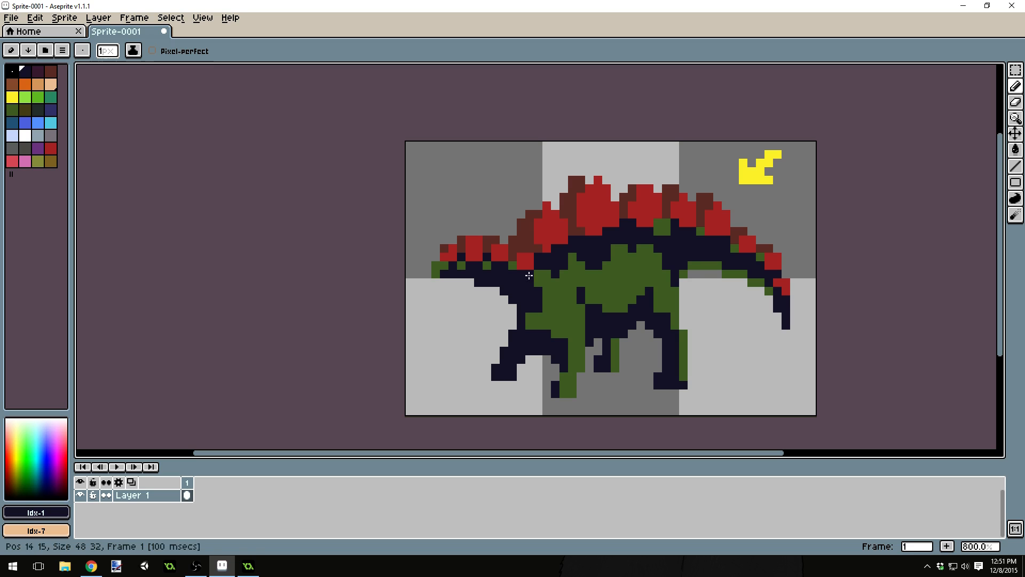
Add dark green (index 12) pixels along the neck beneath the small front plates, undoing the last navy stroke
{"action": "left_click", "coordinate": [512, 266], "text": "alt"}
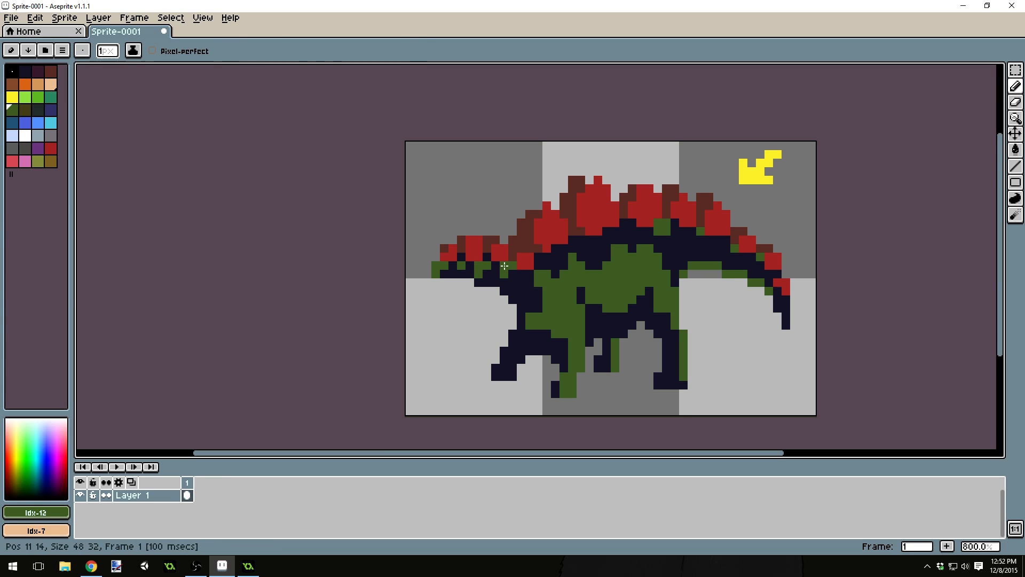
{"action": "left_click", "coordinate": [496, 270], "text": "alt"}
{"action": "scroll", "coordinate": [668, 273], "scroll_direction": "down", "scroll_amount": 1}
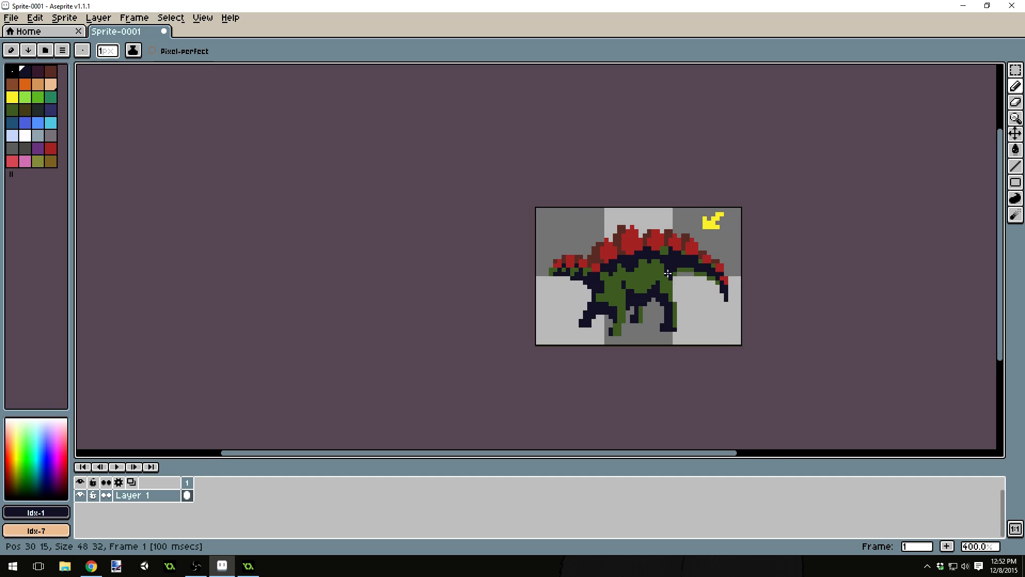
{"action": "scroll", "coordinate": [680, 266], "scroll_direction": "up", "scroll_amount": 1}
{"action": "key", "text": "ctrl+z"}
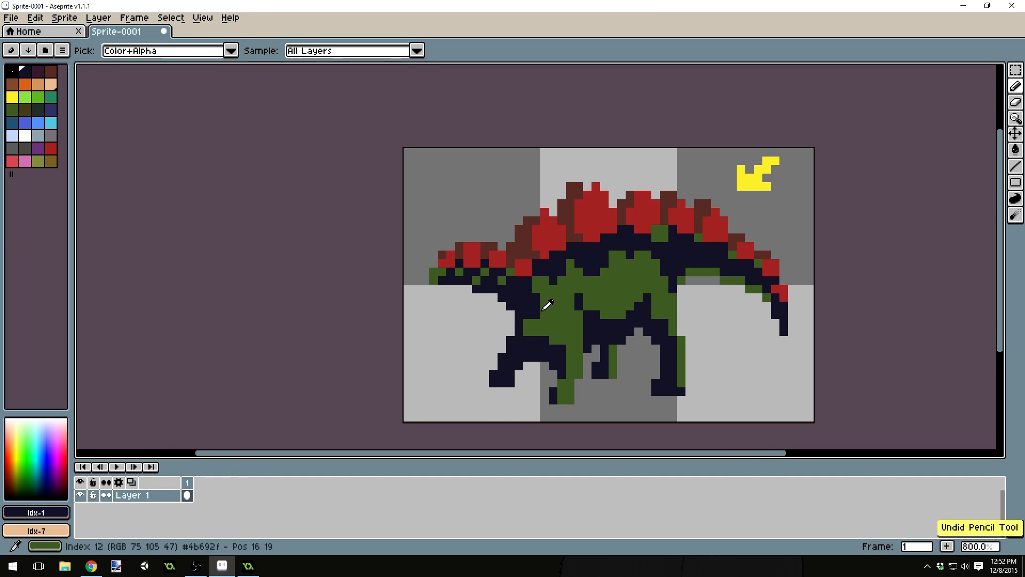
Rearrange the dark green pixels on the head and neck into the gaps between the front plates, touching up with navy
{"action": "left_click", "coordinate": [488, 270], "text": "alt"}
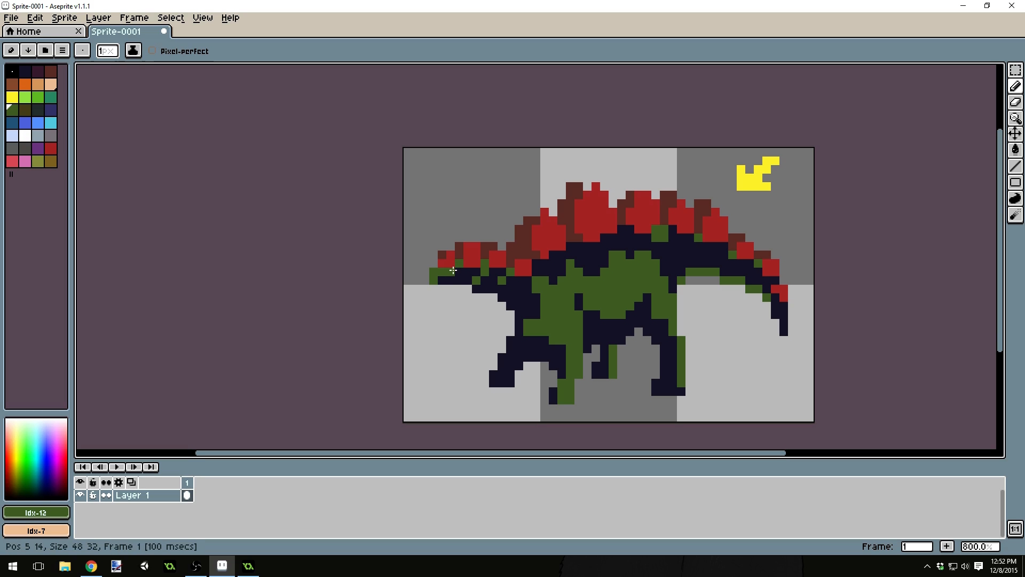
{"action": "left_click", "coordinate": [468, 272], "text": "alt"}
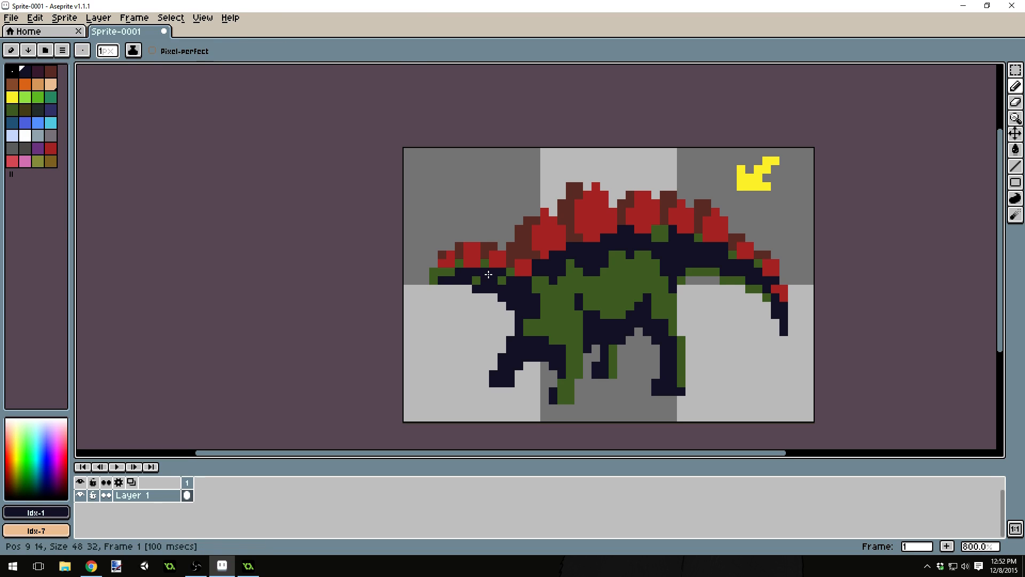
{"action": "left_click", "coordinate": [486, 266], "text": "alt"}
{"action": "left_click", "coordinate": [476, 272]}
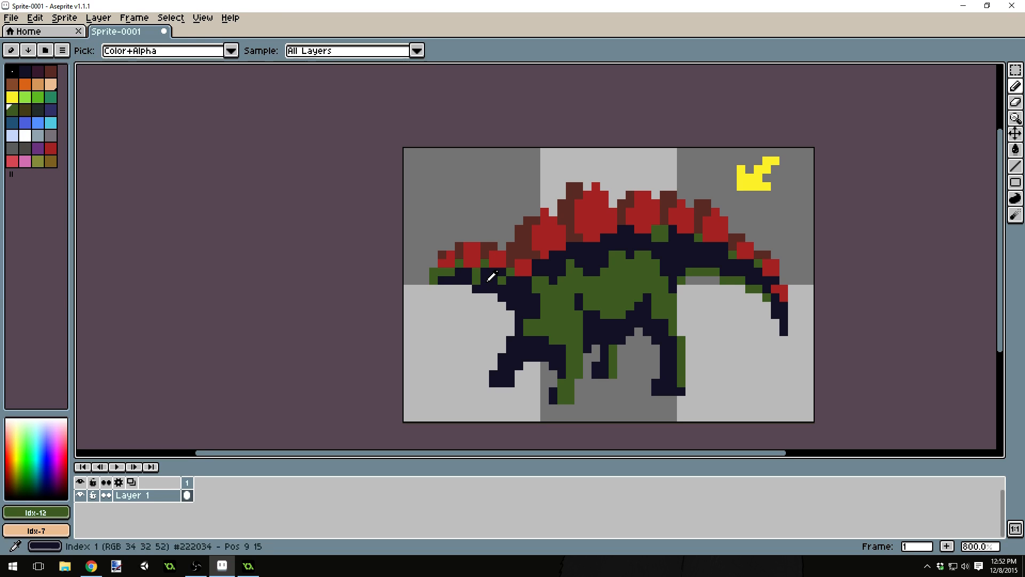
{"action": "left_click", "coordinate": [484, 280], "text": "alt"}
{"action": "left_click", "coordinate": [478, 277]}
Dot dark green pixels along the back beneath the large plates, and flatten the flank's upper green edge with navy
{"action": "left_click", "coordinate": [510, 280], "text": "alt"}
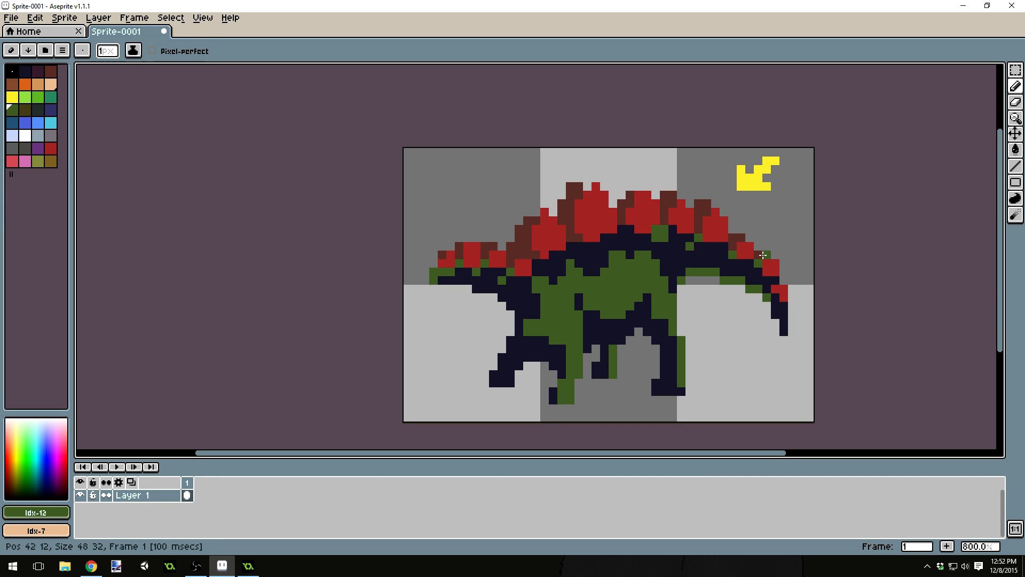
{"action": "left_click", "coordinate": [621, 229]}
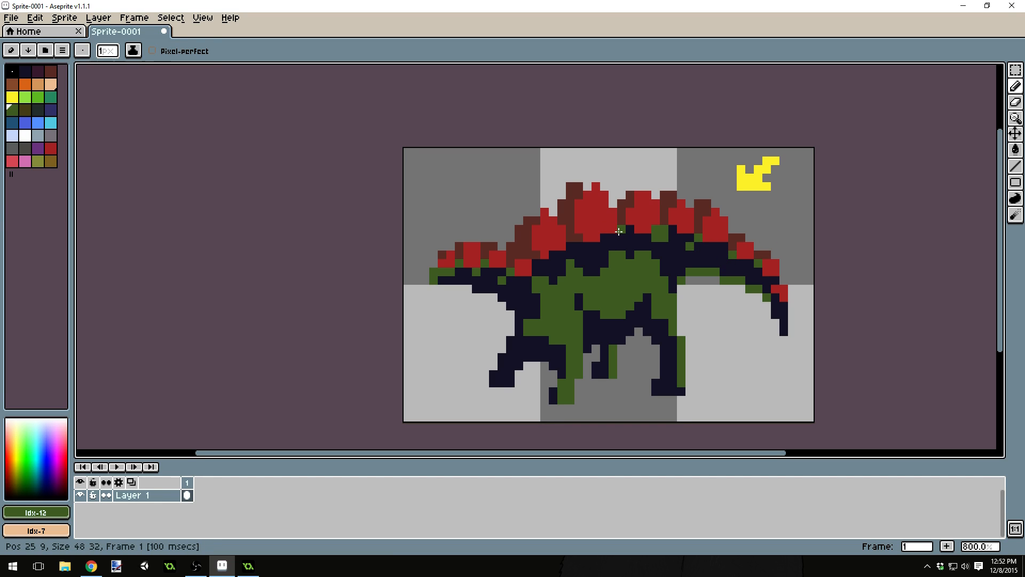
{"action": "left_click", "coordinate": [570, 246]}
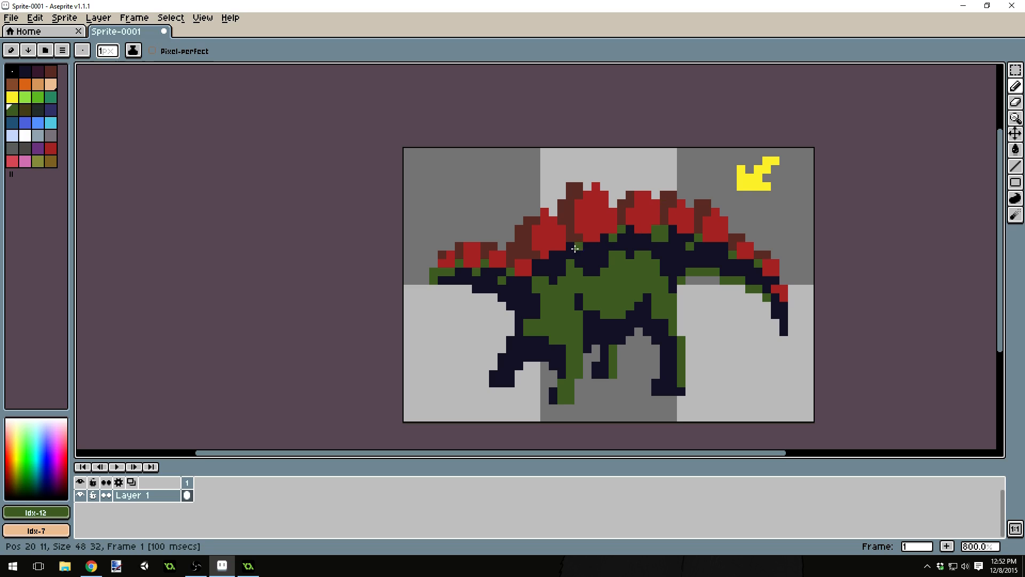
{"action": "scroll", "coordinate": [706, 266], "scroll_direction": "down", "scroll_amount": 4}
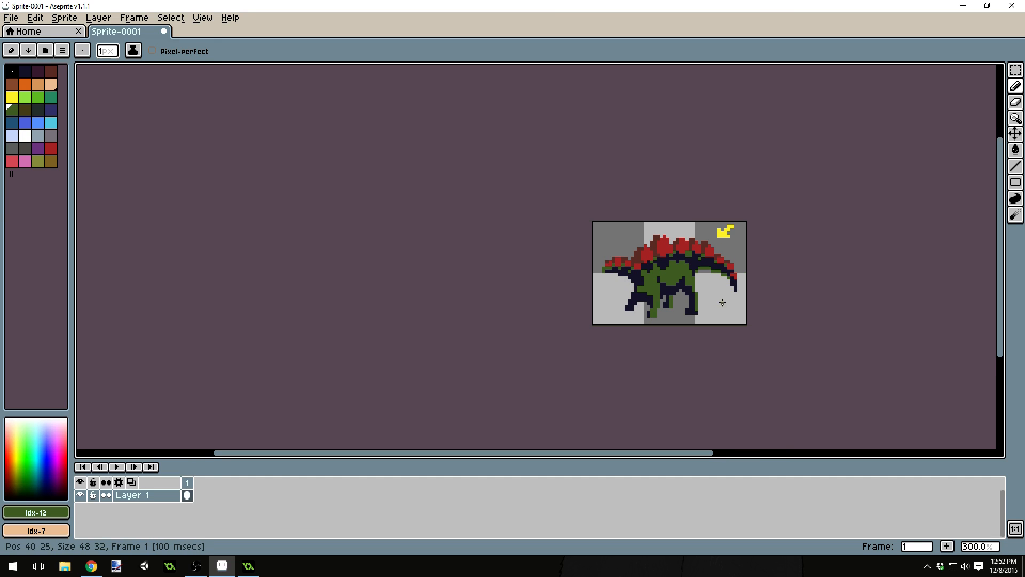
{"action": "scroll", "coordinate": [720, 297], "scroll_direction": "up", "scroll_amount": 4}
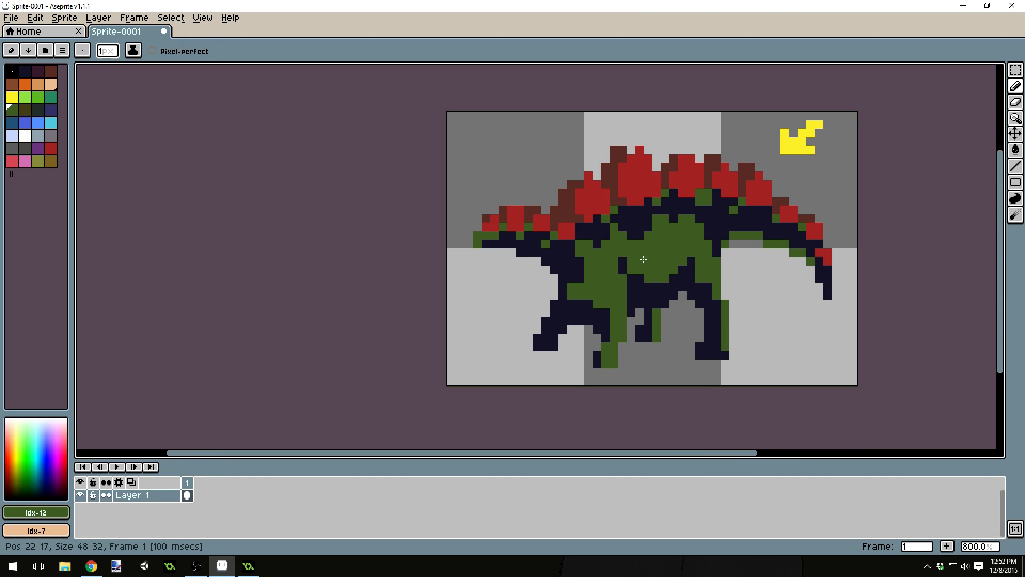
{"action": "left_click", "coordinate": [675, 202], "text": "alt"}
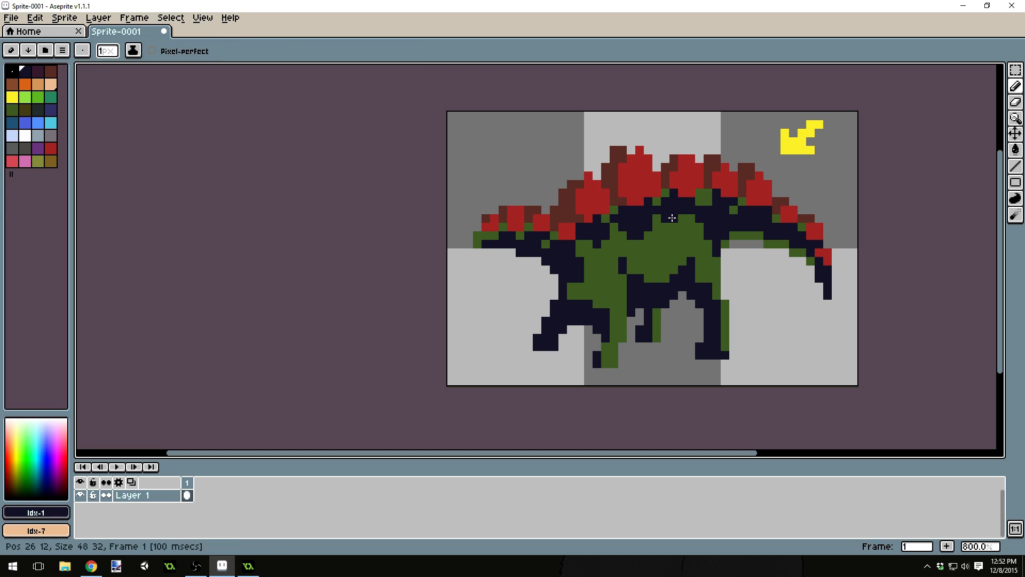
{"action": "left_click", "coordinate": [677, 258]}
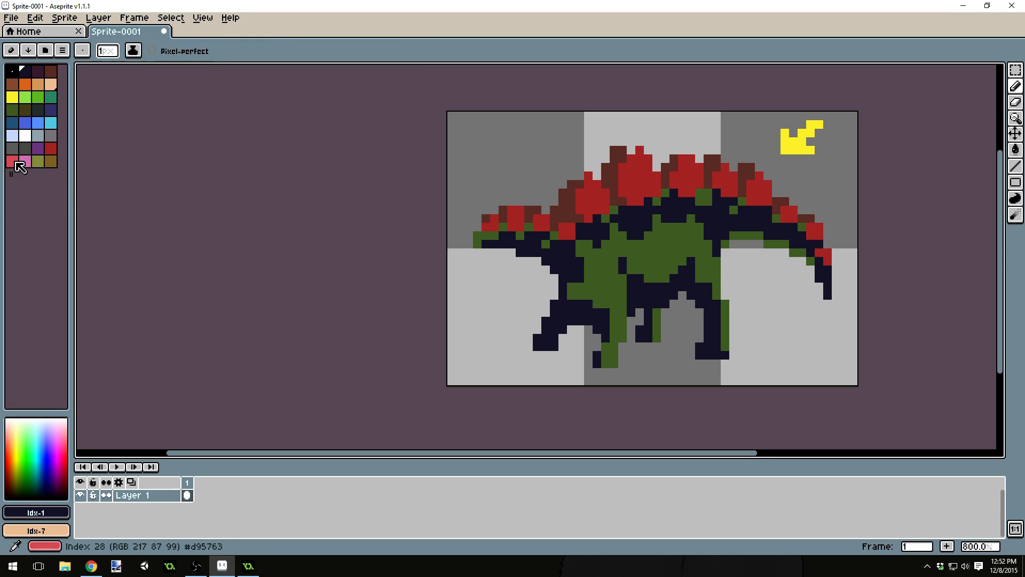
Paint light red (index 28) highlights down the rear edge of the tallest plate and along the top of the plate behind it
{"action": "left_click", "coordinate": [12, 161]}
{"action": "left_click", "coordinate": [655, 175]}
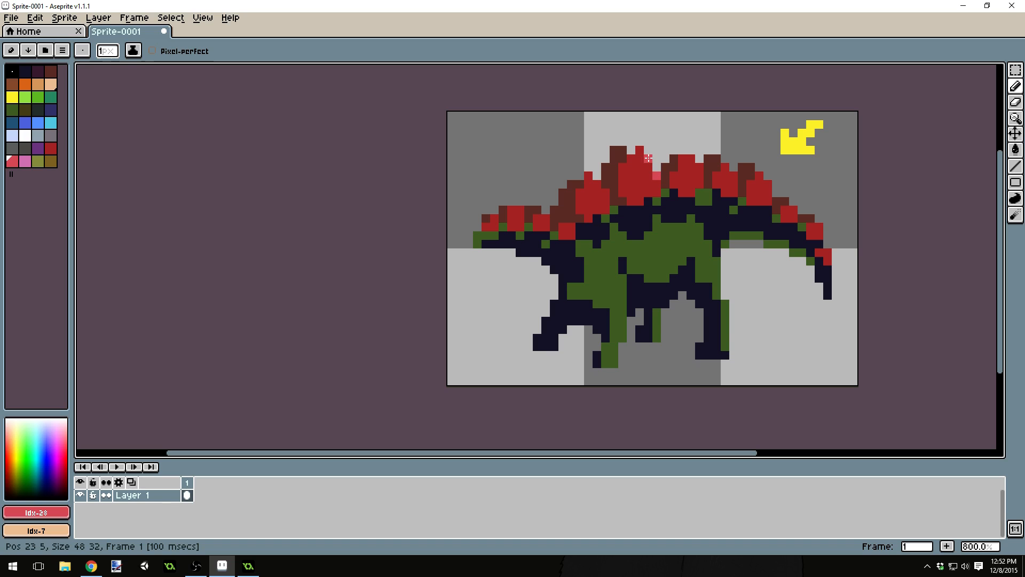
{"action": "left_click", "coordinate": [648, 158]}
{"action": "left_click", "coordinate": [639, 149]}
{"action": "left_click", "coordinate": [683, 161]}
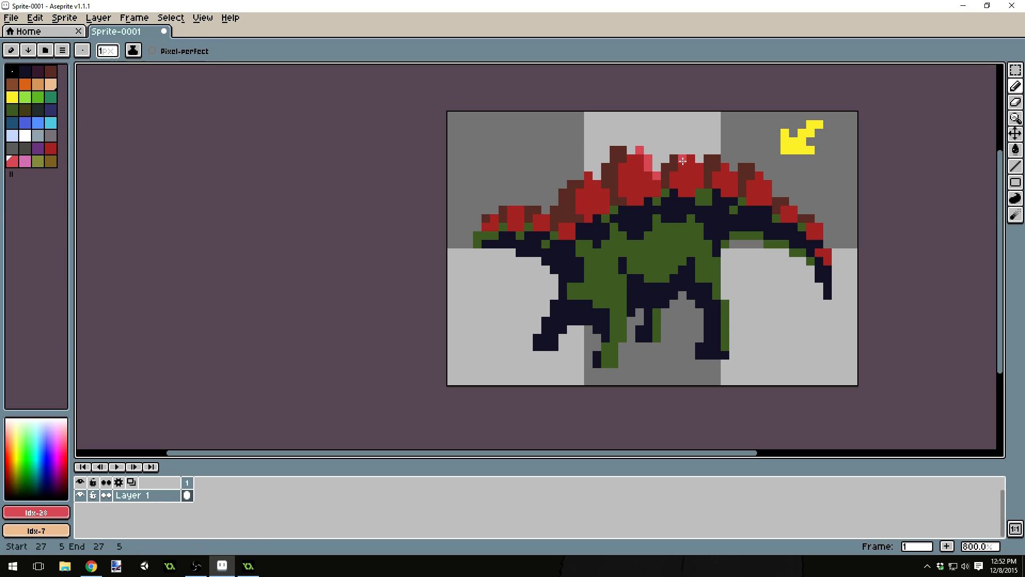
Try light red highlights along the rear edges of the three large plates behind the tallest one, and undo them
{"action": "left_click", "coordinate": [699, 169]}
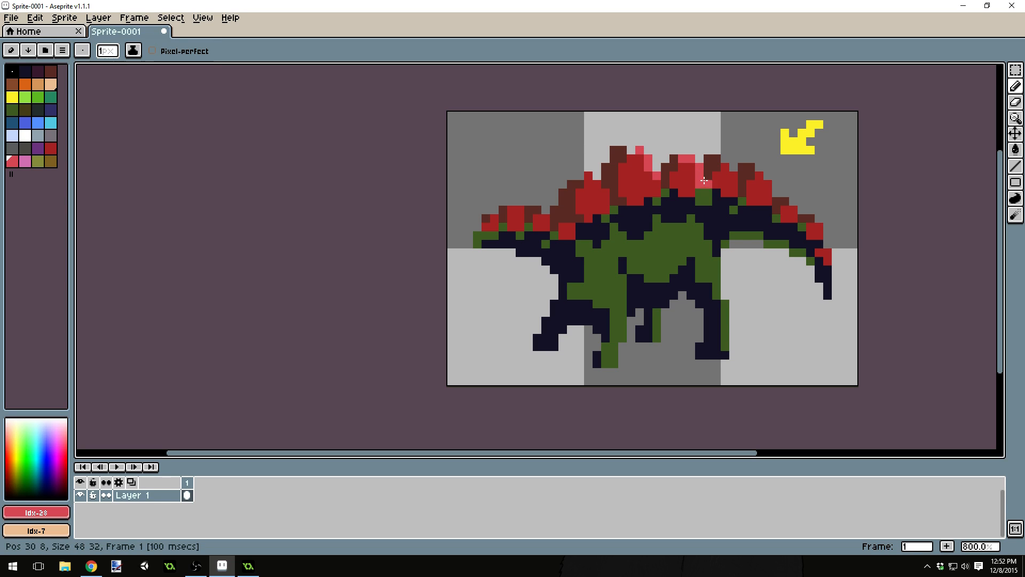
{"action": "left_click", "coordinate": [727, 166]}
{"action": "mouse_move", "coordinate": [733, 175]}
{"action": "left_mouse_down"}
{"action": "mouse_move", "coordinate": [764, 175]}
{"action": "mouse_move", "coordinate": [769, 196]}
{"action": "left_mouse_up"}
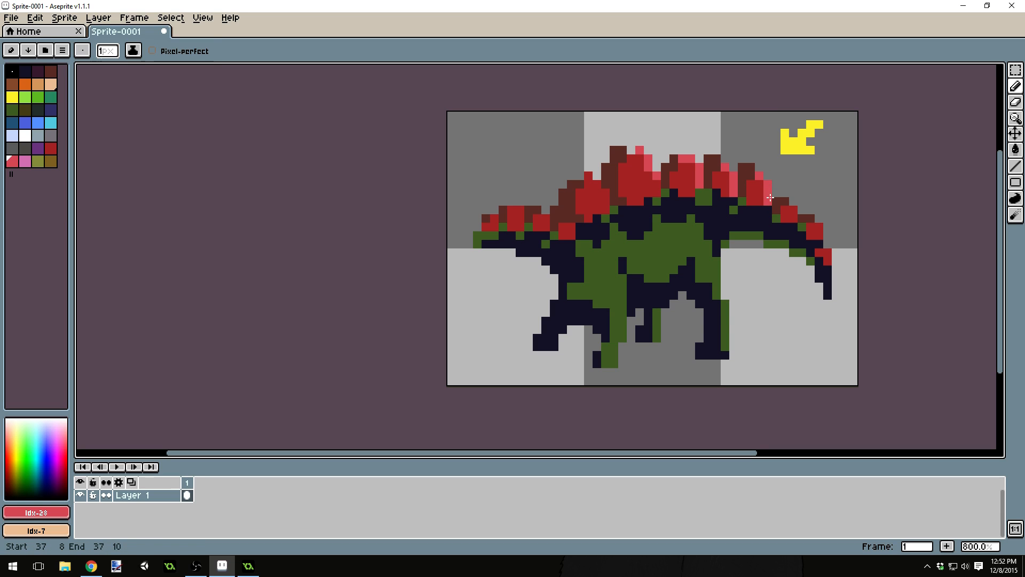
{"action": "scroll", "coordinate": [770, 197], "scroll_direction": "down", "scroll_amount": 4}
{"action": "key", "text": "alt"}
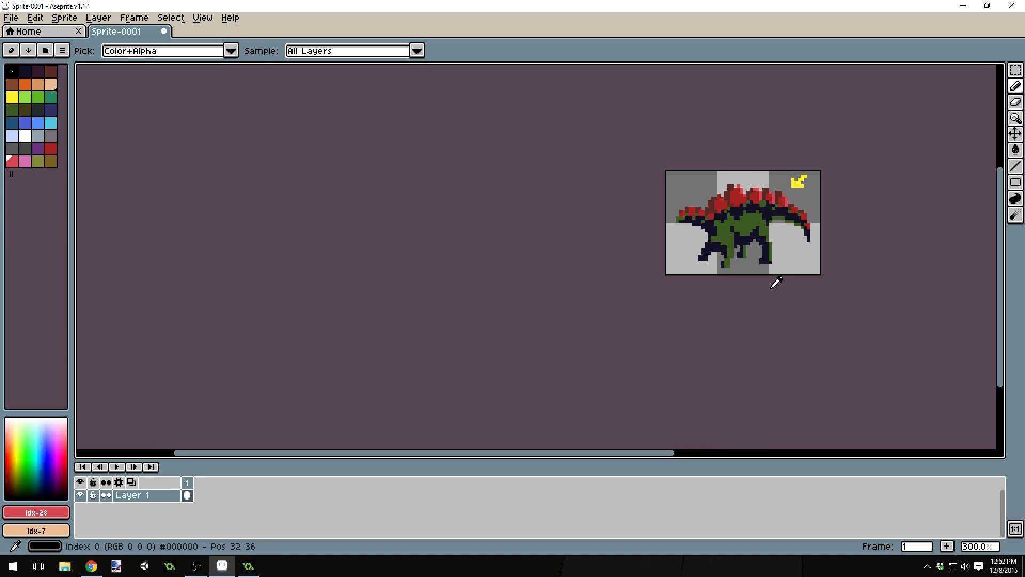
{"action": "key", "text": "ctrl+z"}
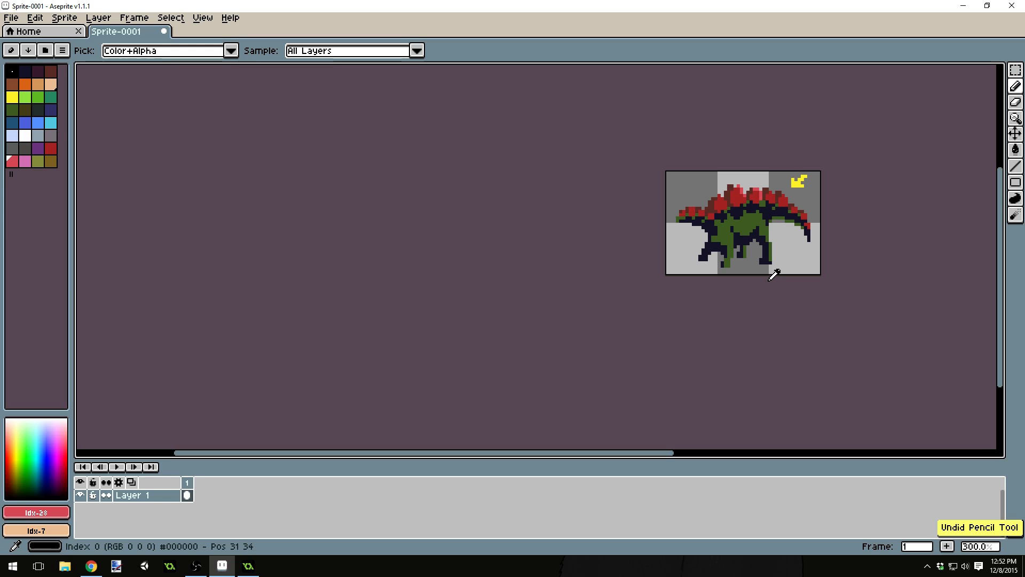
Highlight the front edges of the three large plates behind the tallest one in light red, including the tips of the last two
{"action": "scroll", "coordinate": [775, 235], "scroll_direction": "up", "scroll_amount": 7}
{"action": "scroll", "coordinate": [720, 203], "scroll_direction": "down", "scroll_amount": 5}
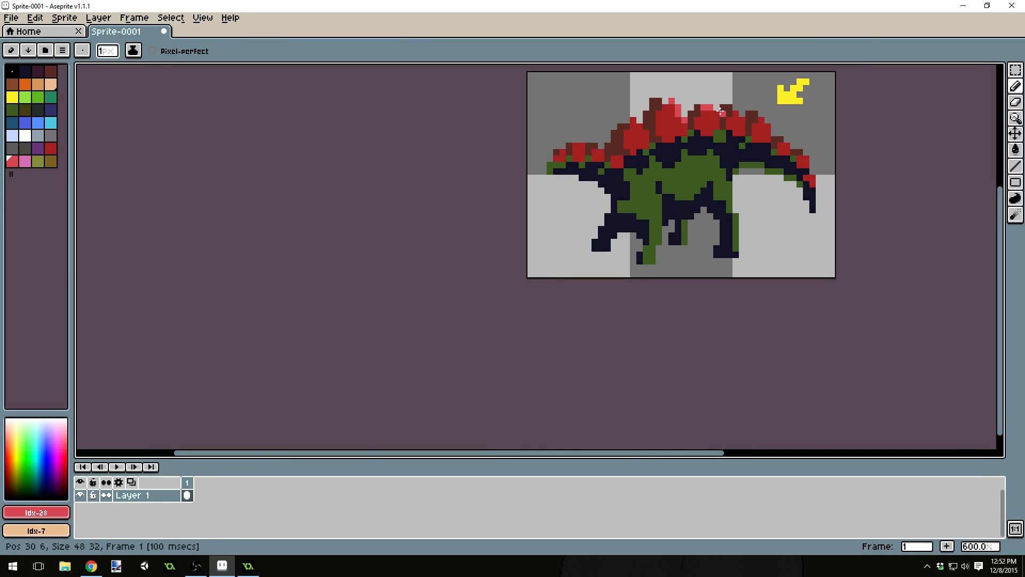
{"action": "scroll", "coordinate": [671, 171], "scroll_direction": "up", "scroll_amount": 3}
{"action": "left_click_drag", "start_coordinate": [617, 181], "coordinate": [617, 192]}
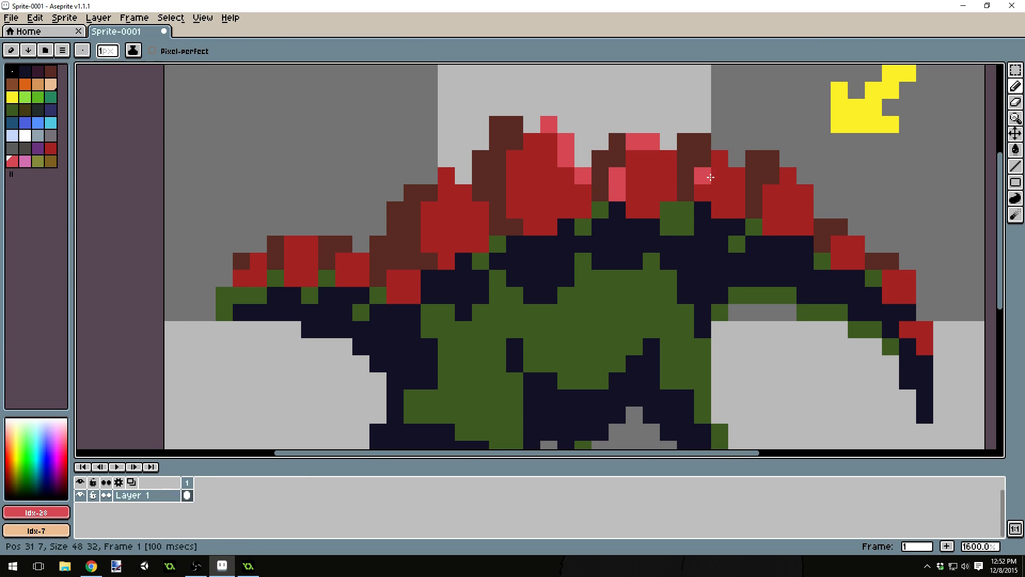
{"action": "left_click_drag", "start_coordinate": [702, 177], "coordinate": [708, 189]}
{"action": "left_click", "coordinate": [720, 159]}
{"action": "left_click", "coordinate": [788, 176]}
{"action": "left_click_drag", "start_coordinate": [771, 192], "coordinate": [771, 227]}
Paint light red highlights on the front edges of the small plates along the tail
{"action": "left_click", "coordinate": [840, 244]}
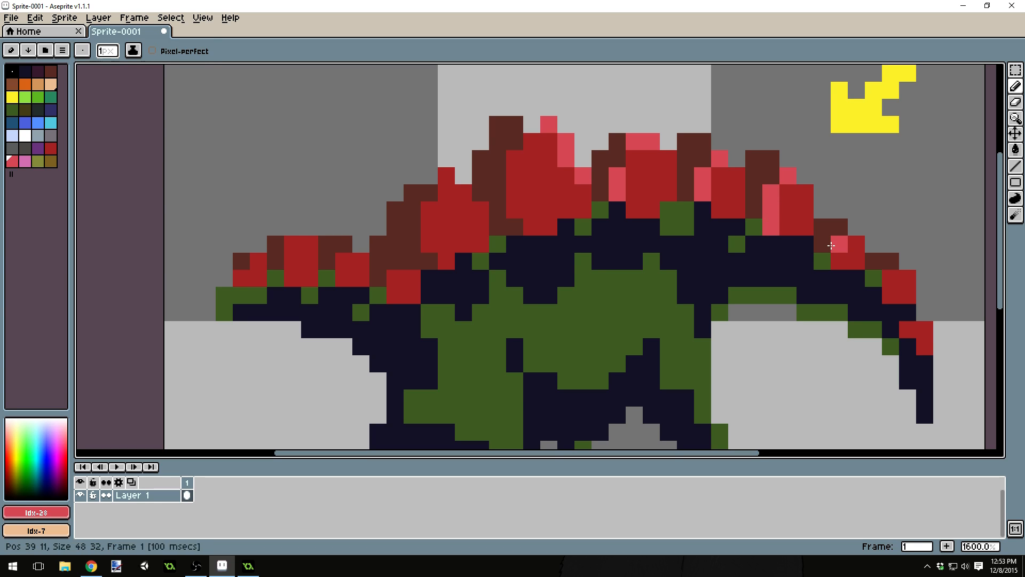
{"action": "left_click", "coordinate": [840, 261]}
{"action": "left_click", "coordinate": [886, 280]}
{"action": "left_click", "coordinate": [891, 295]}
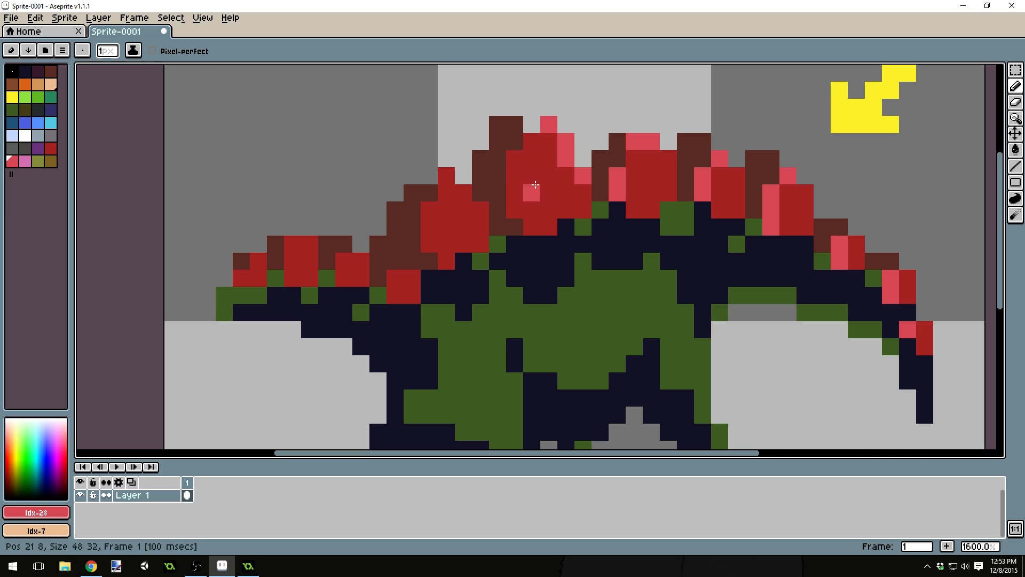
Try light red highlights on the front edges of the tallest plate and the plate in front of it, and undo them
{"action": "left_click_drag", "start_coordinate": [518, 161], "coordinate": [516, 214]}
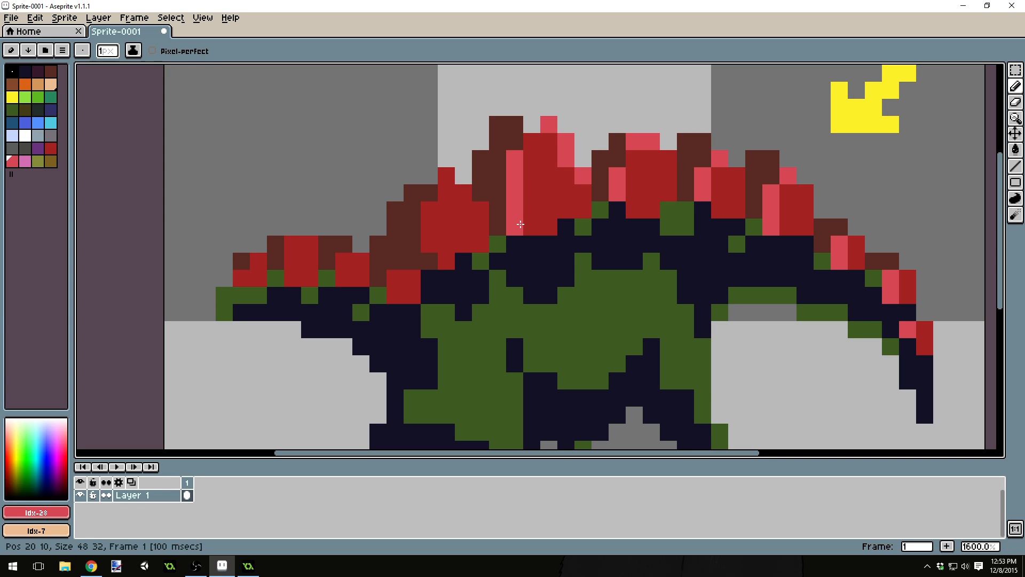
{"action": "left_click", "coordinate": [446, 176]}
{"action": "left_click", "coordinate": [429, 210]}
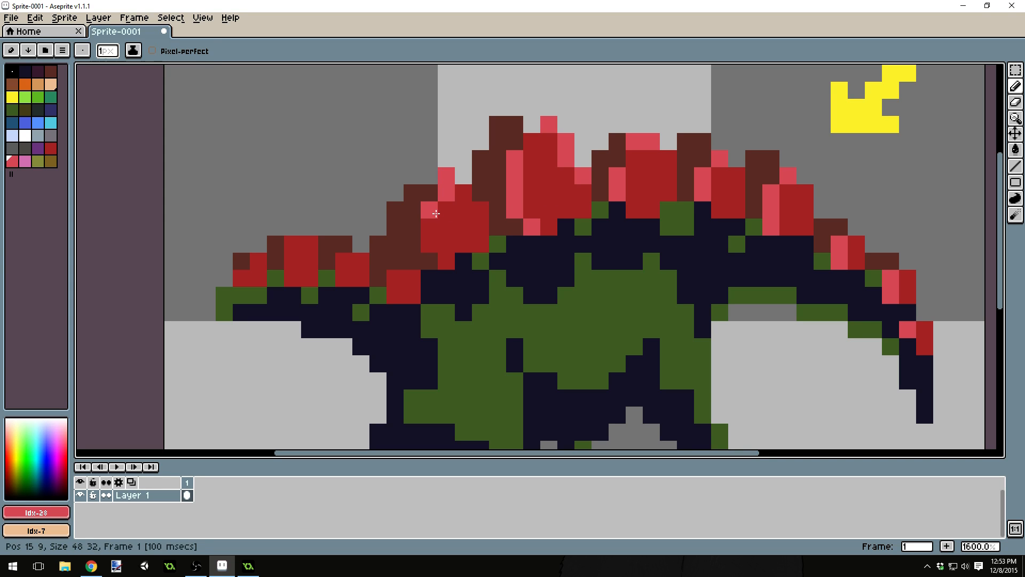
{"action": "left_click", "coordinate": [433, 245], "text": "shift"}
{"action": "left_click", "coordinate": [464, 193]}
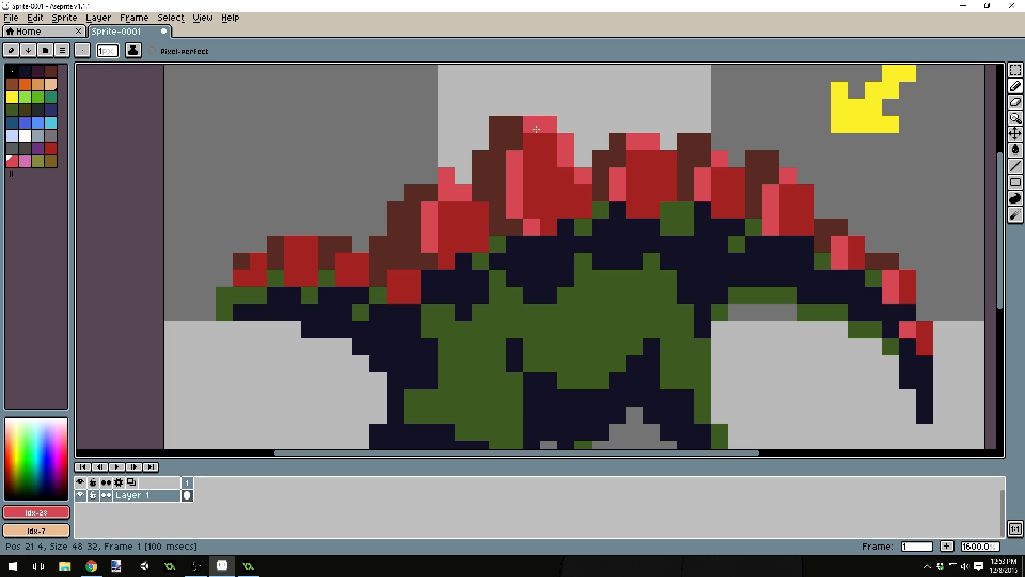
{"action": "scroll", "coordinate": [635, 128], "scroll_direction": "down", "scroll_amount": 7}
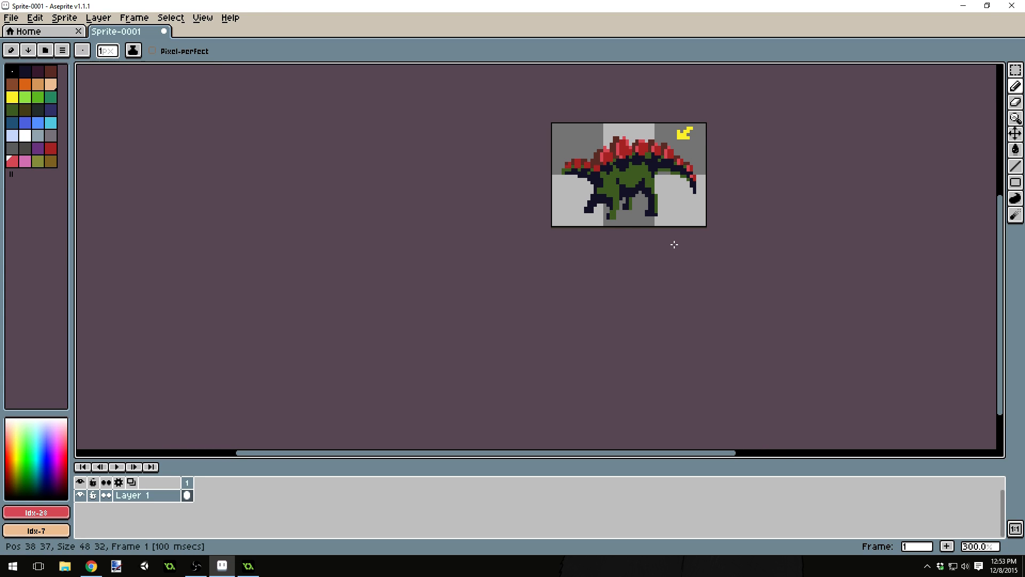
{"action": "scroll", "coordinate": [668, 244], "scroll_direction": "down", "scroll_amount": 1}
{"action": "key", "text": "ctrl+z"}
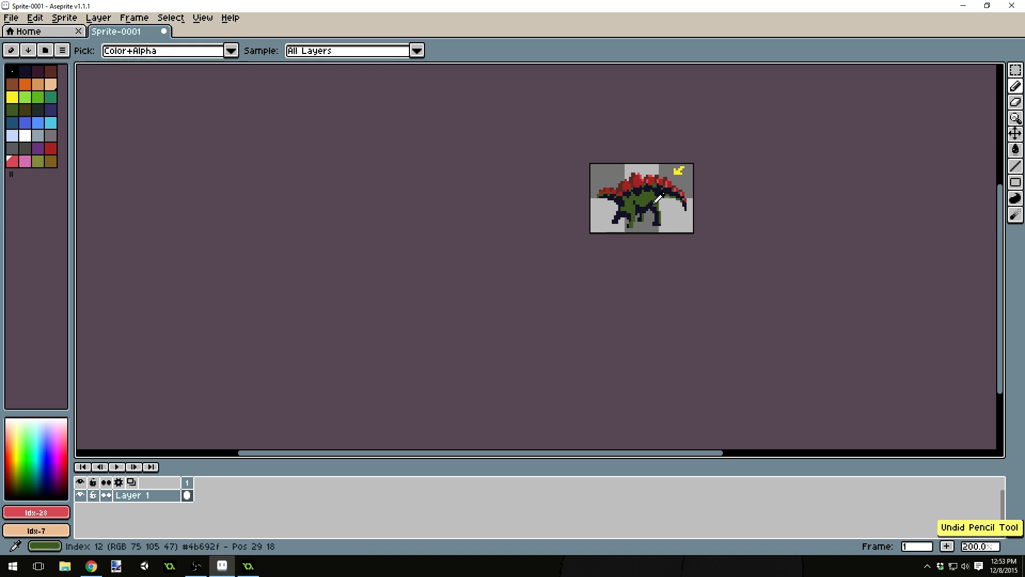
{"action": "key", "text": "alt"}
{"action": "scroll", "coordinate": [648, 167], "scroll_direction": "up", "scroll_amount": 4}
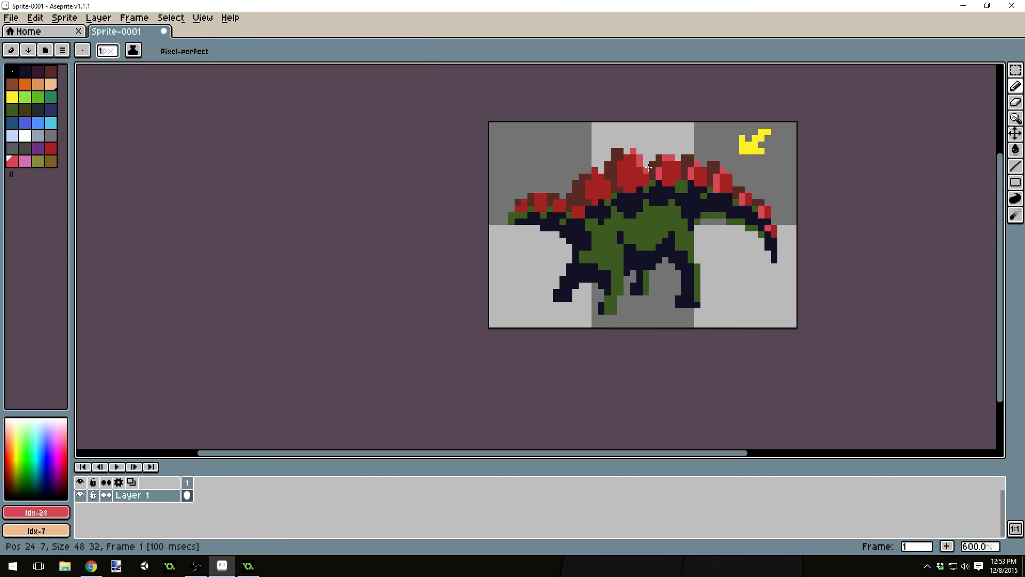
{"action": "scroll", "coordinate": [648, 167], "scroll_direction": "up", "scroll_amount": 4}
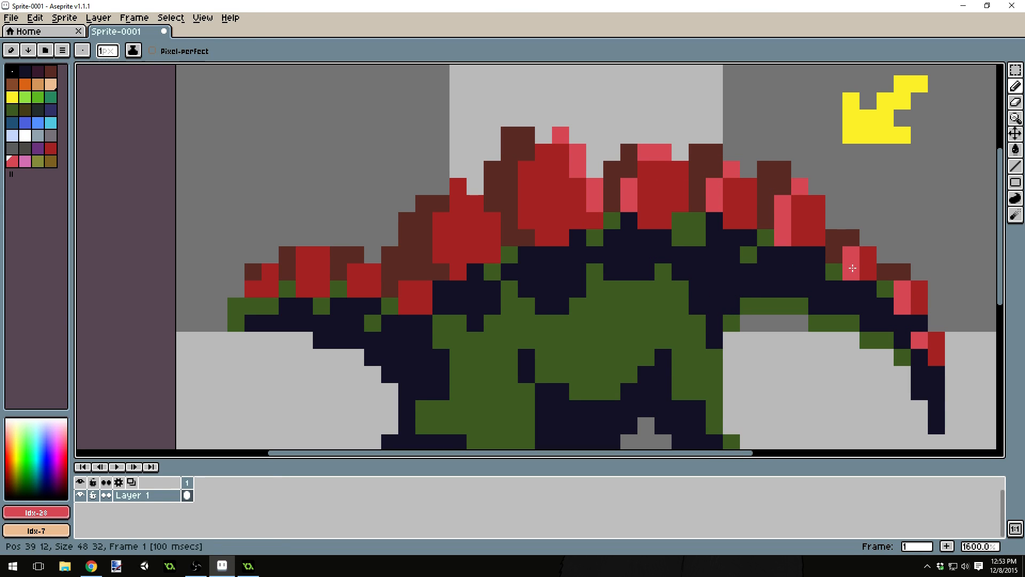
{"action": "scroll", "coordinate": [852, 267], "scroll_direction": "down", "scroll_amount": 4}
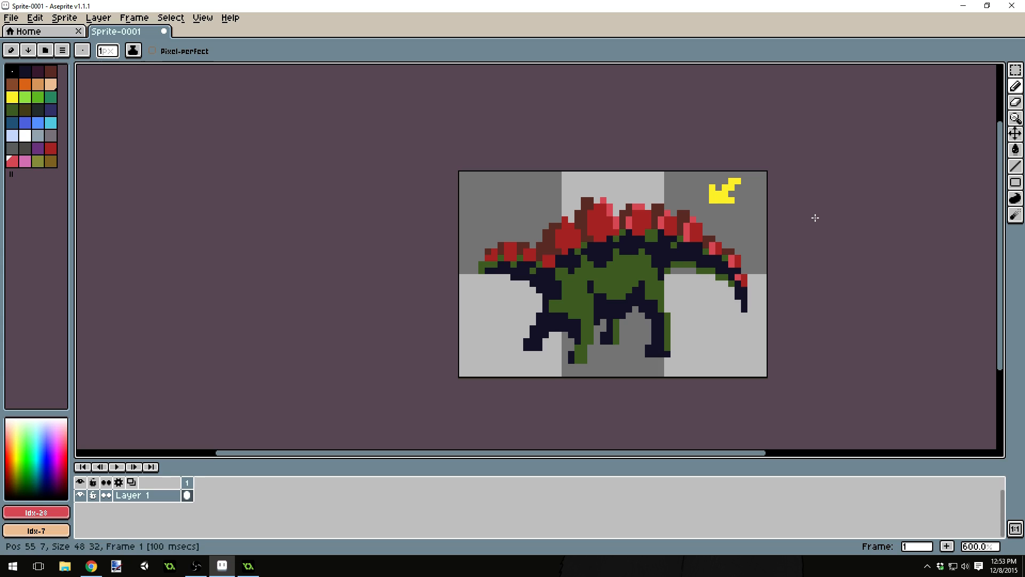
Open the sprite preview, enlarge the sprite in it, shrink its window to fit, and move it clear of the canvas artwork
{"action": "left_click", "coordinate": [35, 17]}
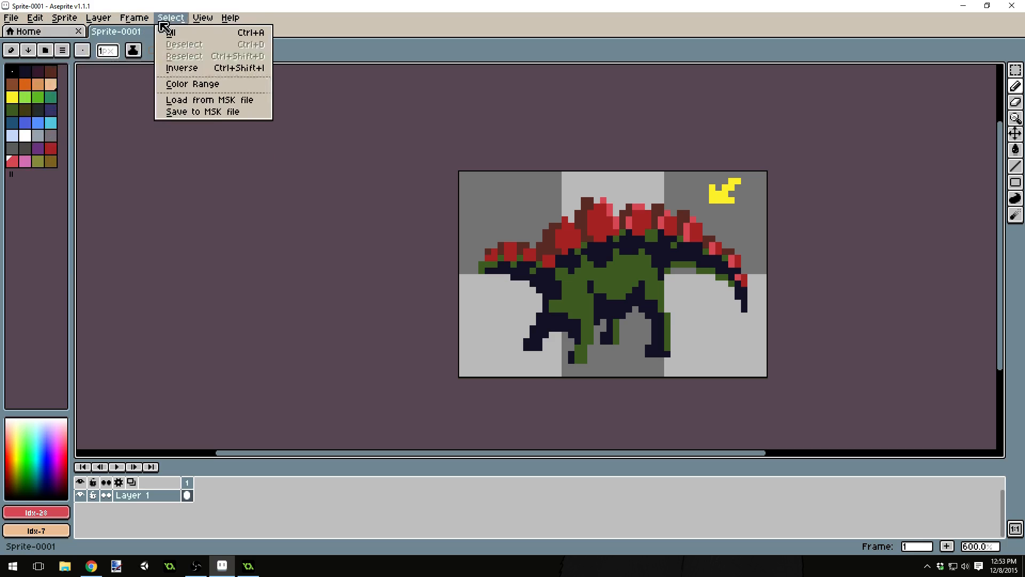
{"action": "mouse_move", "coordinate": [209, 24]}
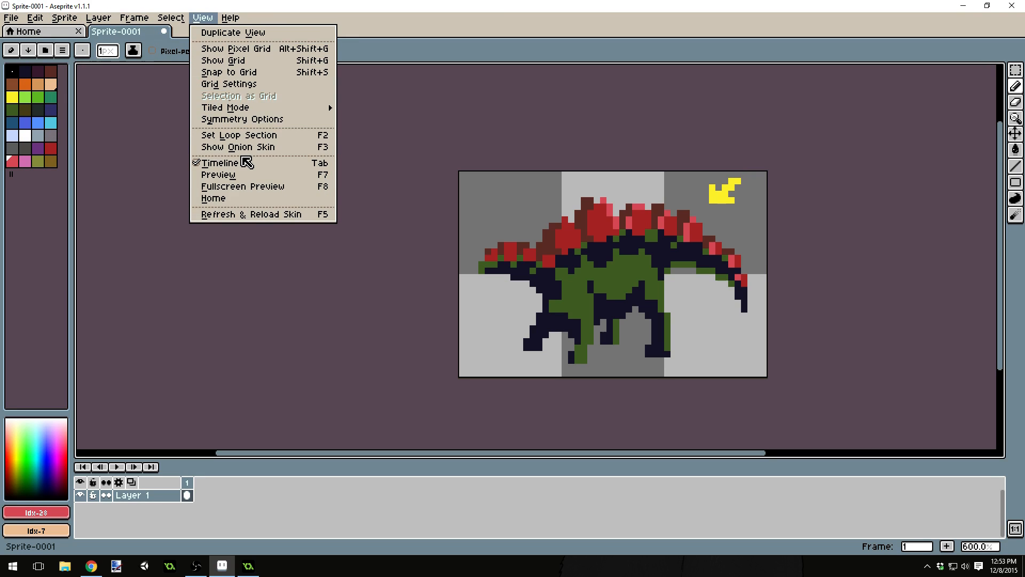
{"action": "left_click", "coordinate": [243, 176]}
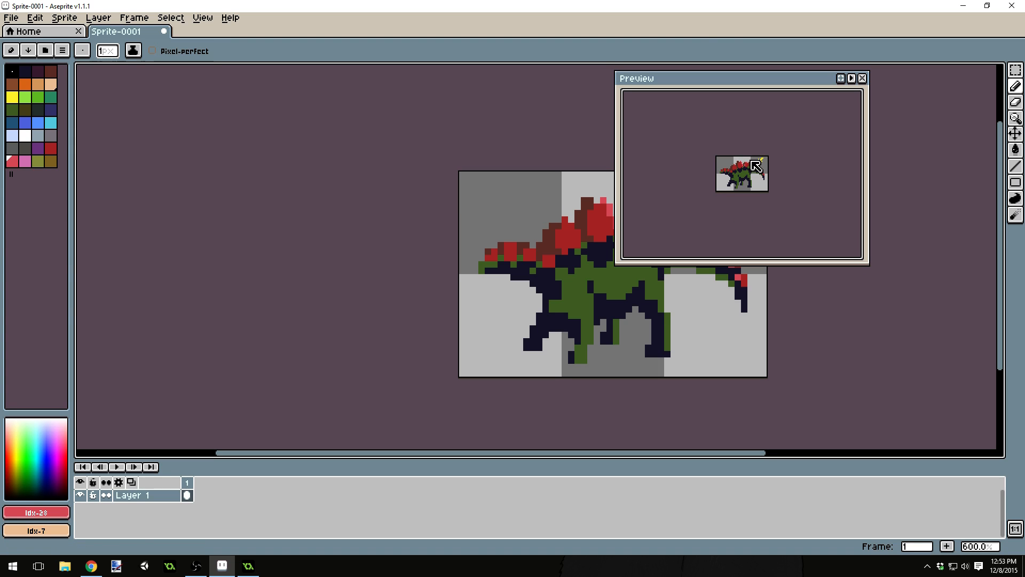
{"action": "scroll", "coordinate": [756, 166], "scroll_direction": "up", "scroll_amount": 1}
{"action": "left_click_drag", "start_coordinate": [867, 263], "coordinate": [750, 189]}
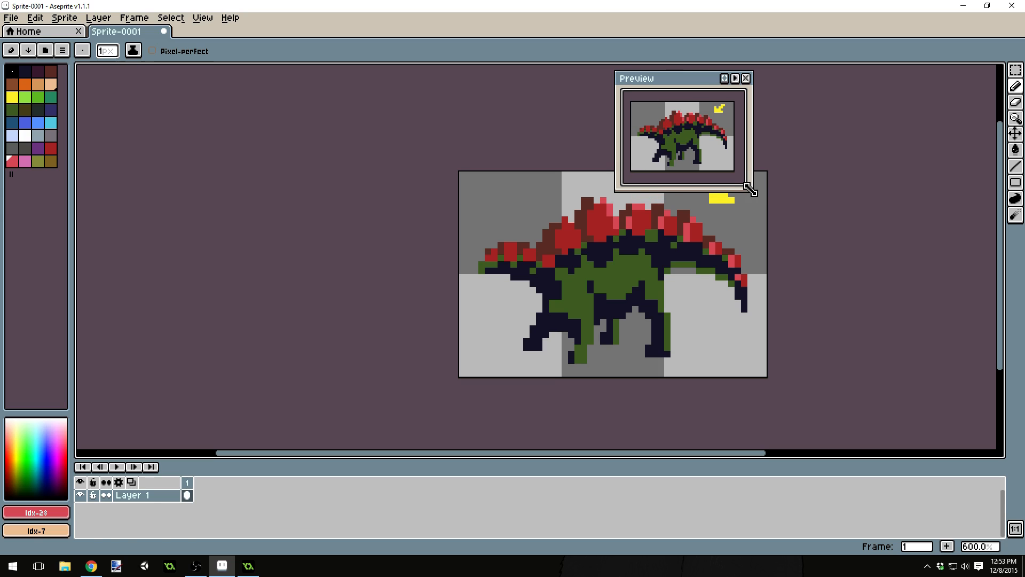
{"action": "left_click_drag", "start_coordinate": [687, 92], "coordinate": [916, 108]}
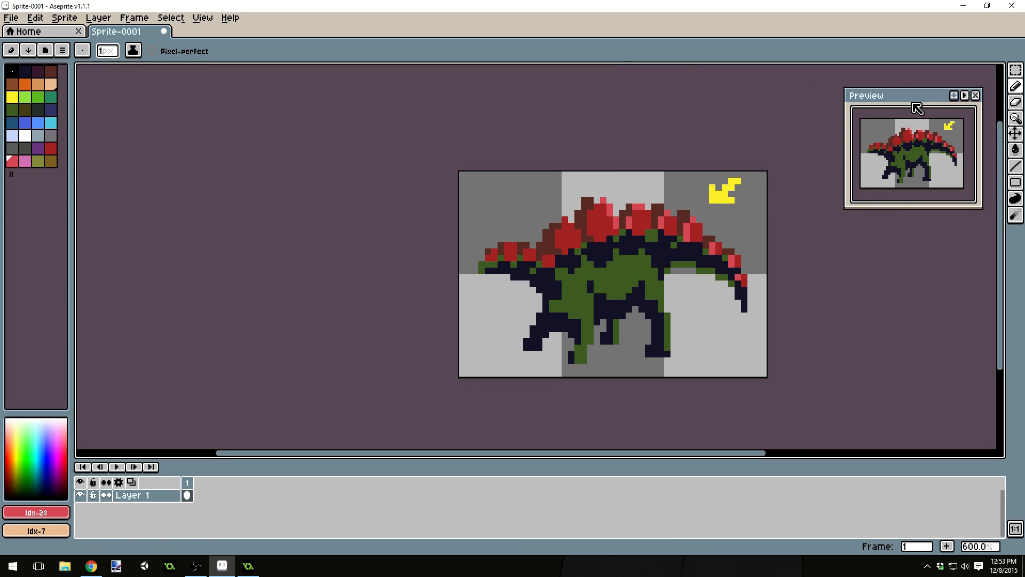
Paint light red highlights on the tip and down the rear edge of the plate in front of the tallest one
{"action": "scroll", "coordinate": [398, 231], "scroll_direction": "down", "scroll_amount": 2}
{"action": "scroll", "coordinate": [550, 247], "scroll_direction": "up", "scroll_amount": 2}
{"action": "scroll", "coordinate": [550, 248], "scroll_direction": "up", "scroll_amount": 4}
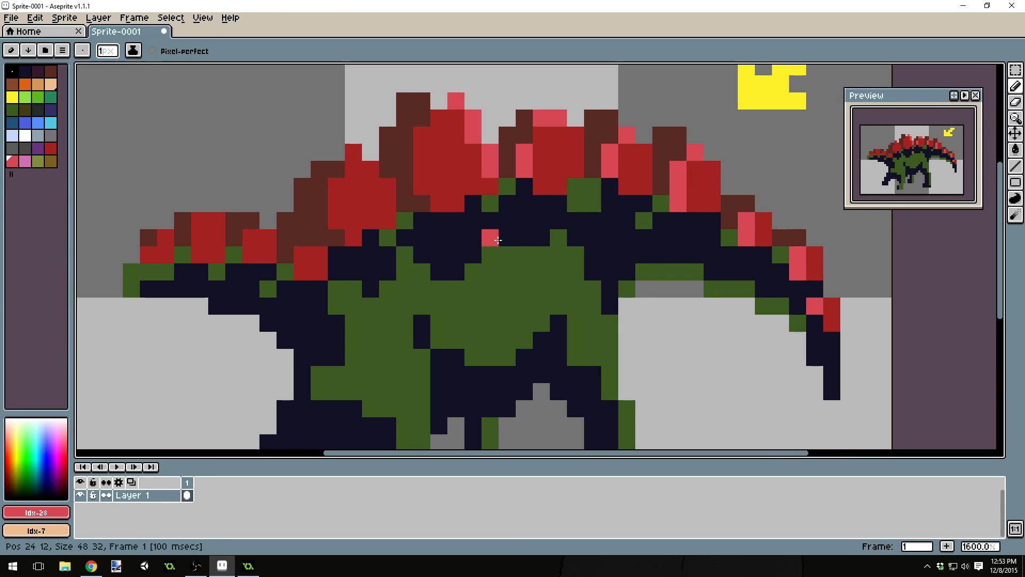
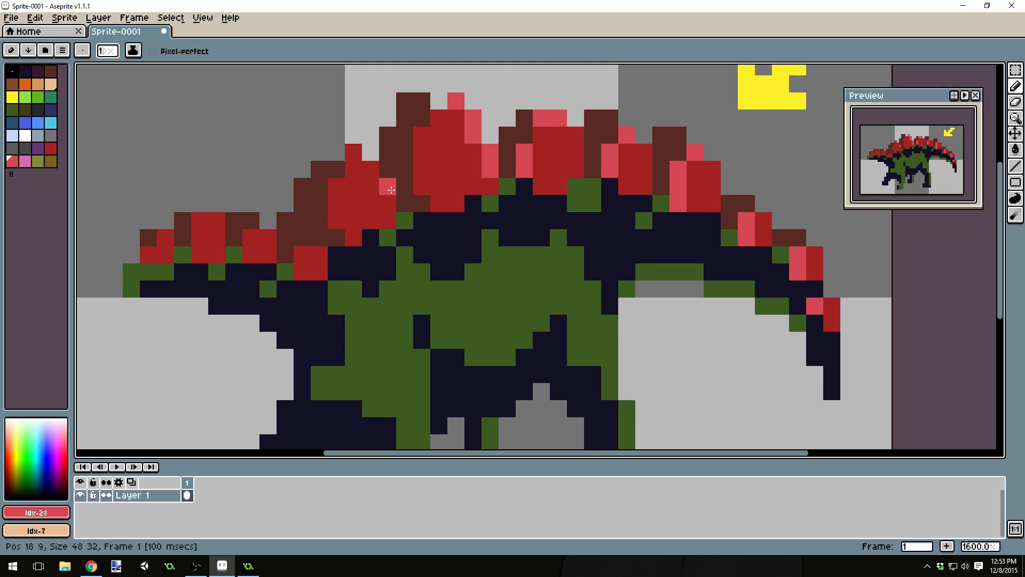
{"action": "left_click_drag", "start_coordinate": [389, 189], "coordinate": [392, 218]}
{"action": "left_click", "coordinate": [372, 169]}
{"action": "left_click", "coordinate": [352, 164]}
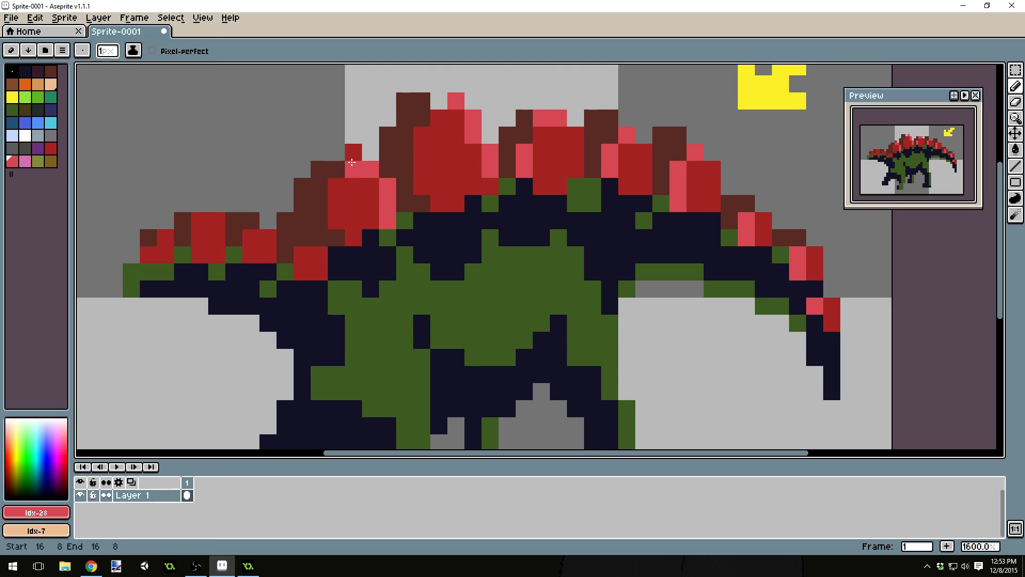
{"action": "key", "text": "ctrl+z"}
{"action": "left_click", "coordinate": [353, 152]}
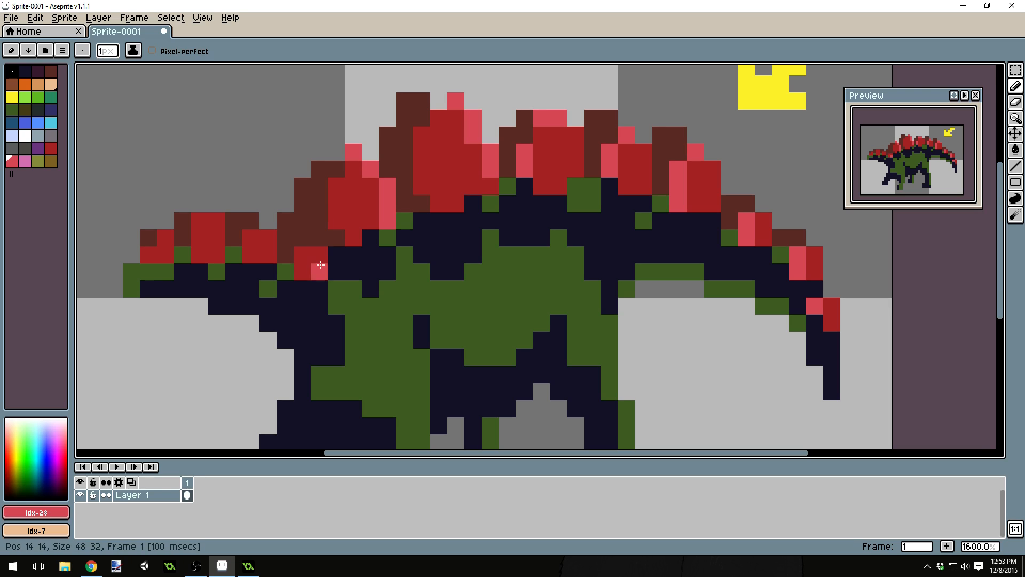
Paint light red highlights on the rear and upper edges of the small plates along the head and neck
{"action": "left_click_drag", "start_coordinate": [320, 255], "coordinate": [319, 272]}
{"action": "left_click_drag", "start_coordinate": [269, 240], "coordinate": [268, 254]}
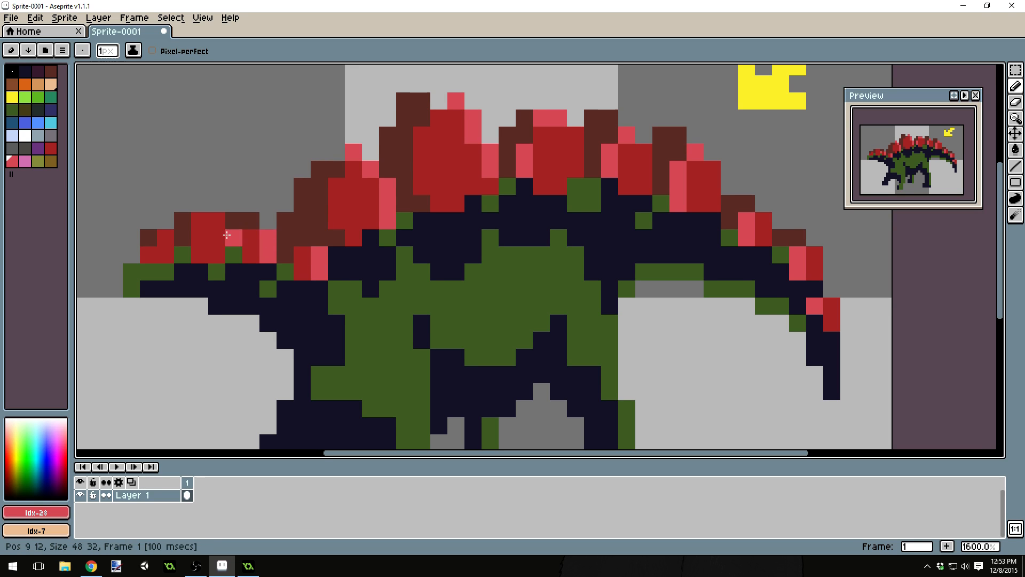
{"action": "left_click_drag", "start_coordinate": [202, 222], "coordinate": [216, 221]}
{"action": "left_click", "coordinate": [165, 237]}
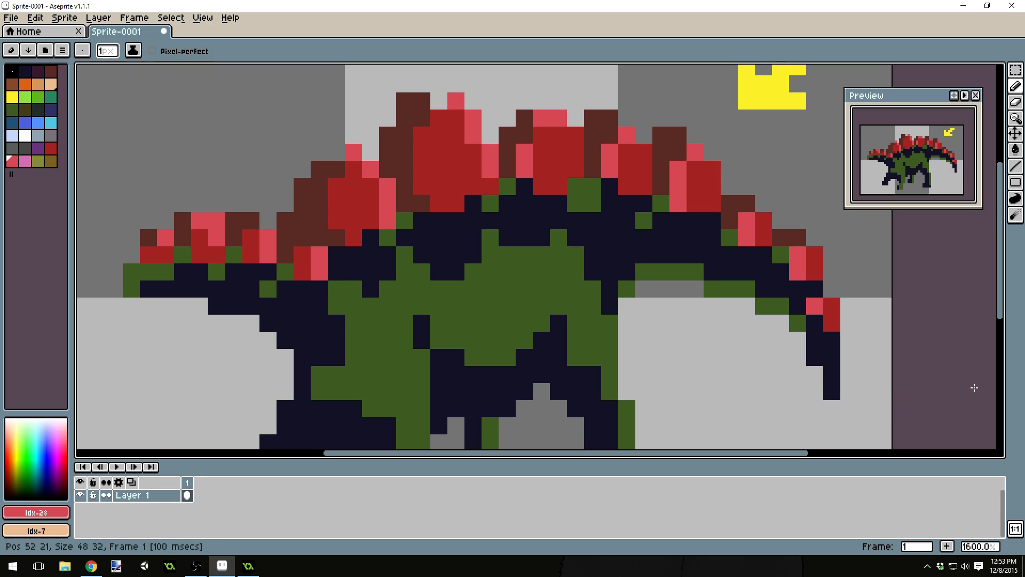
{"action": "scroll", "coordinate": [923, 358], "scroll_direction": "down", "scroll_amount": 4}
{"action": "scroll", "coordinate": [534, 299], "scroll_direction": "down", "scroll_amount": 3}
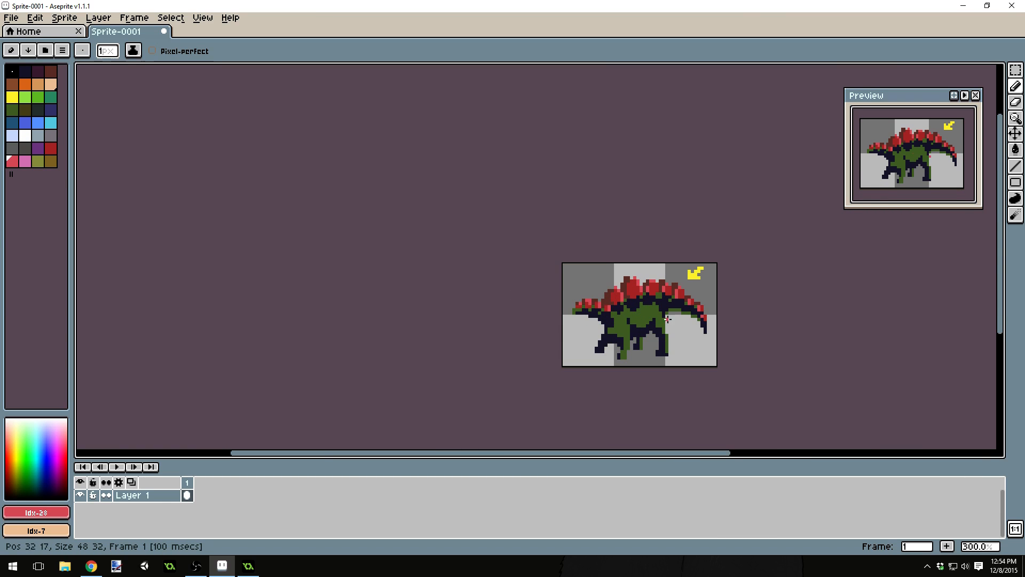
Shade the inner parts of the brown plates beside the tallest red plate and the one behind it in navy (index 1)
{"action": "scroll", "coordinate": [729, 327], "scroll_direction": "up", "scroll_amount": 4}
{"action": "scroll", "coordinate": [479, 241], "scroll_direction": "up", "scroll_amount": 3}
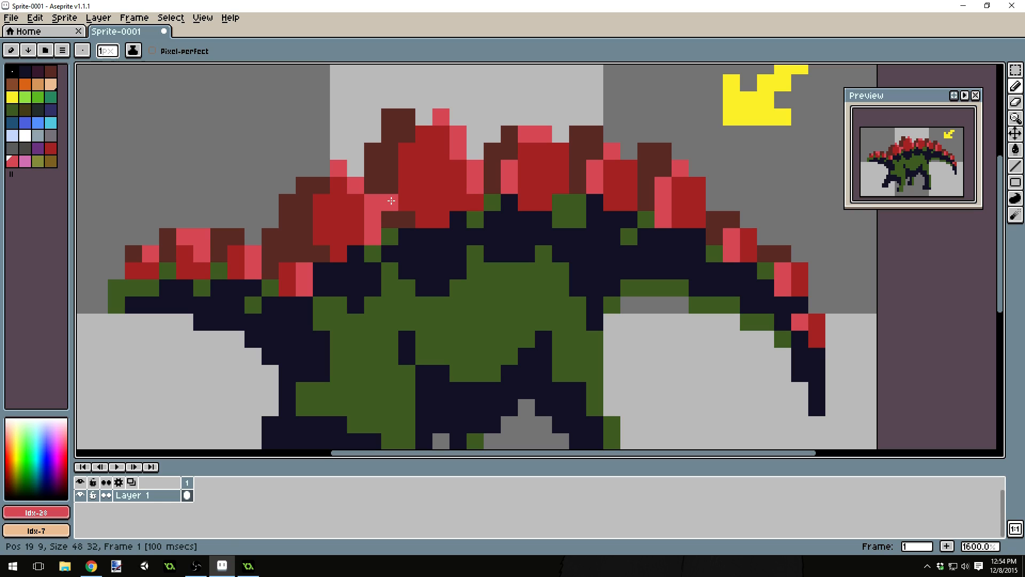
{"action": "left_click", "coordinate": [30, 73]}
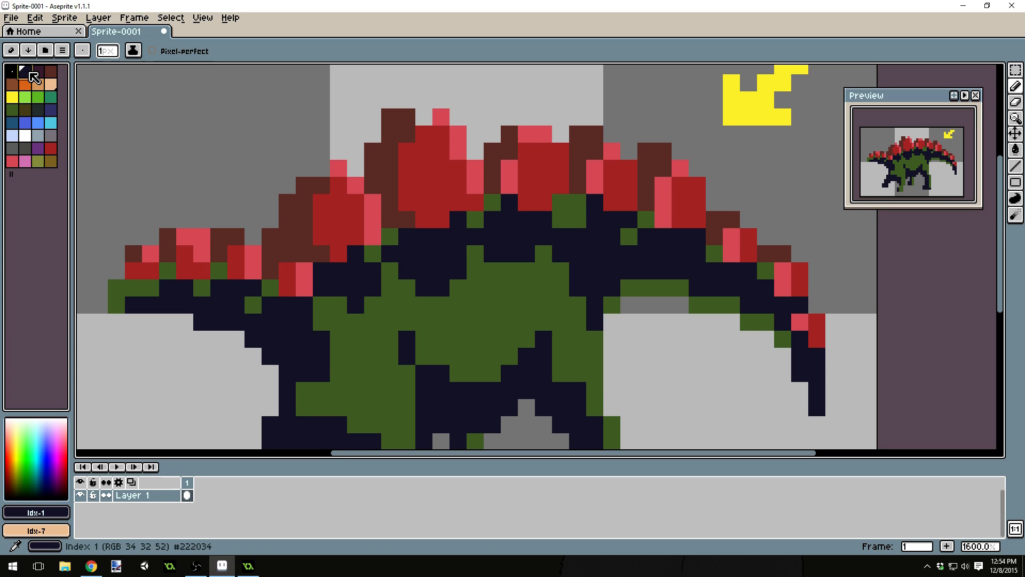
{"action": "left_click", "coordinate": [408, 219]}
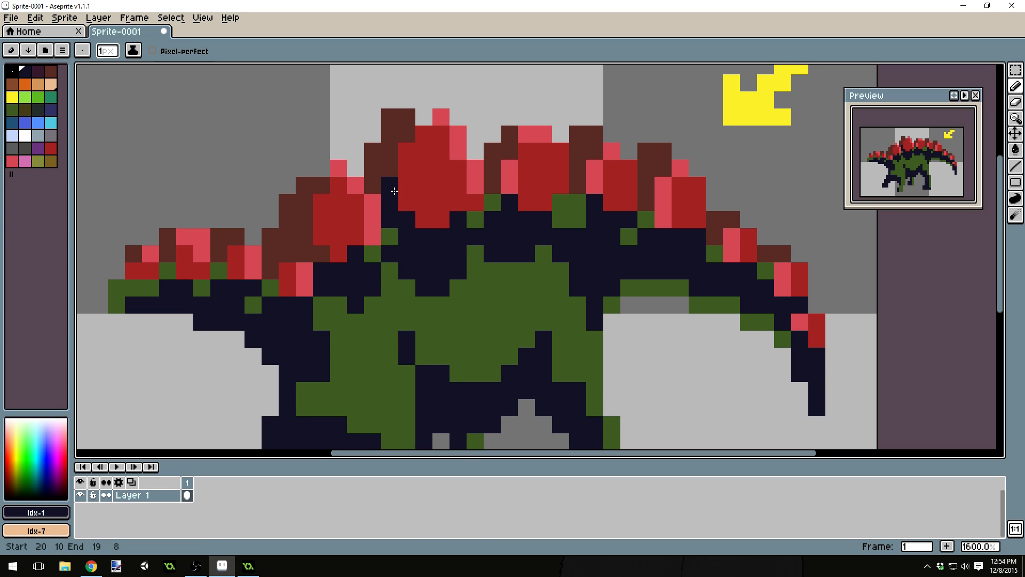
{"action": "left_click_drag", "start_coordinate": [394, 171], "coordinate": [389, 153]}
{"action": "left_click", "coordinate": [492, 185]}
{"action": "mouse_move", "coordinate": [488, 178]}
{"action": "left_mouse_down"}
{"action": "mouse_move", "coordinate": [488, 163]}
{"action": "mouse_move", "coordinate": [510, 155]}
{"action": "left_mouse_up"}
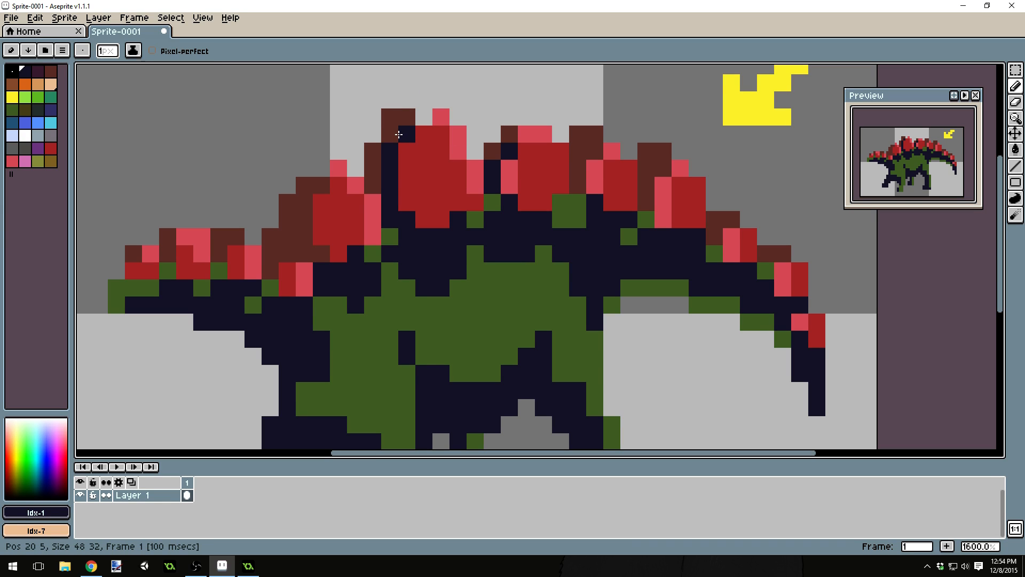
Extend the navy shading over the inner parts of the next three brown plates toward the tail
{"action": "left_click", "coordinate": [582, 187]}
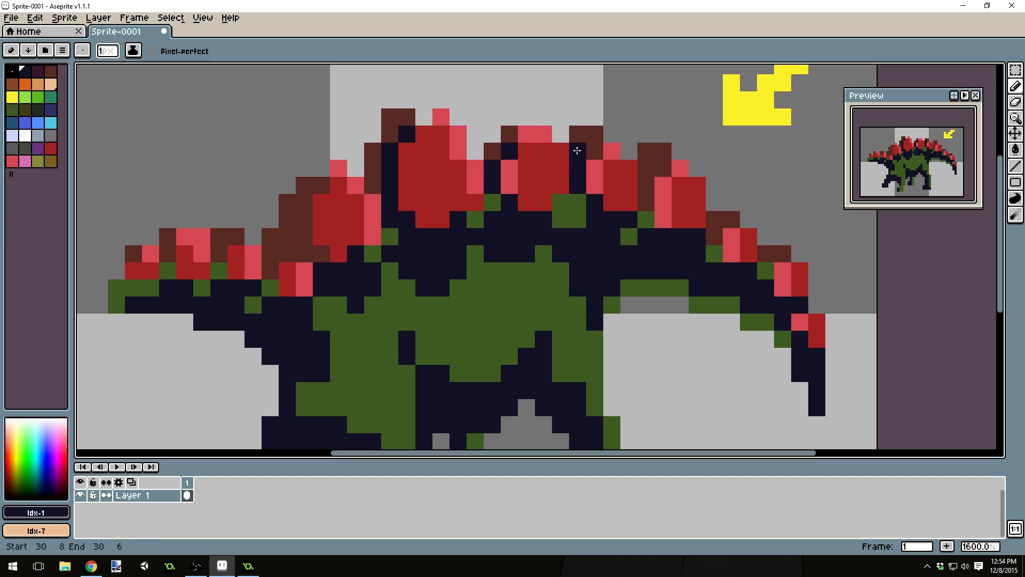
{"action": "left_click_drag", "start_coordinate": [644, 200], "coordinate": [646, 166]}
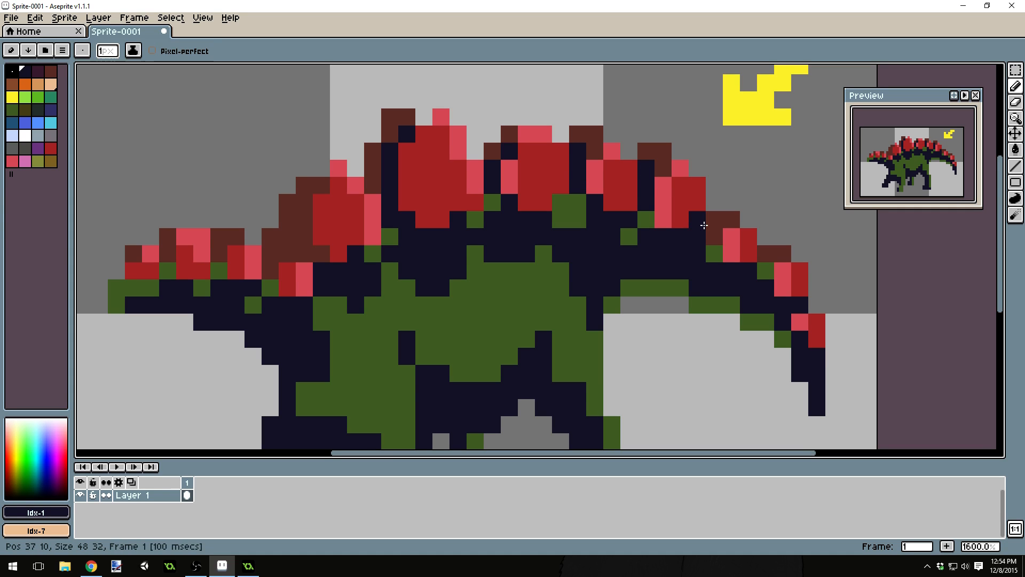
{"action": "left_click_drag", "start_coordinate": [714, 236], "coordinate": [714, 219]}
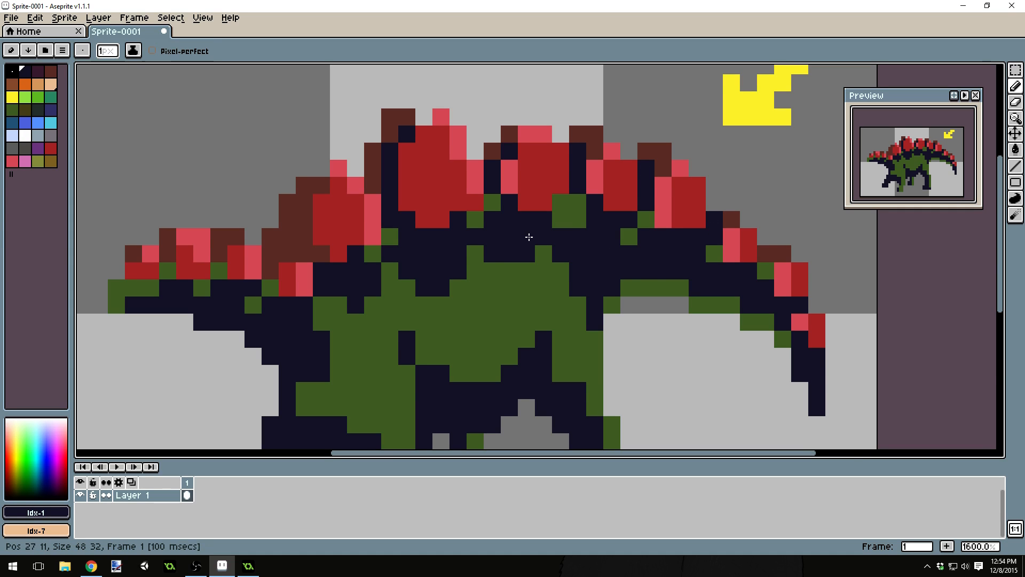
{"action": "scroll", "coordinate": [529, 237], "scroll_direction": "down", "scroll_amount": 8}
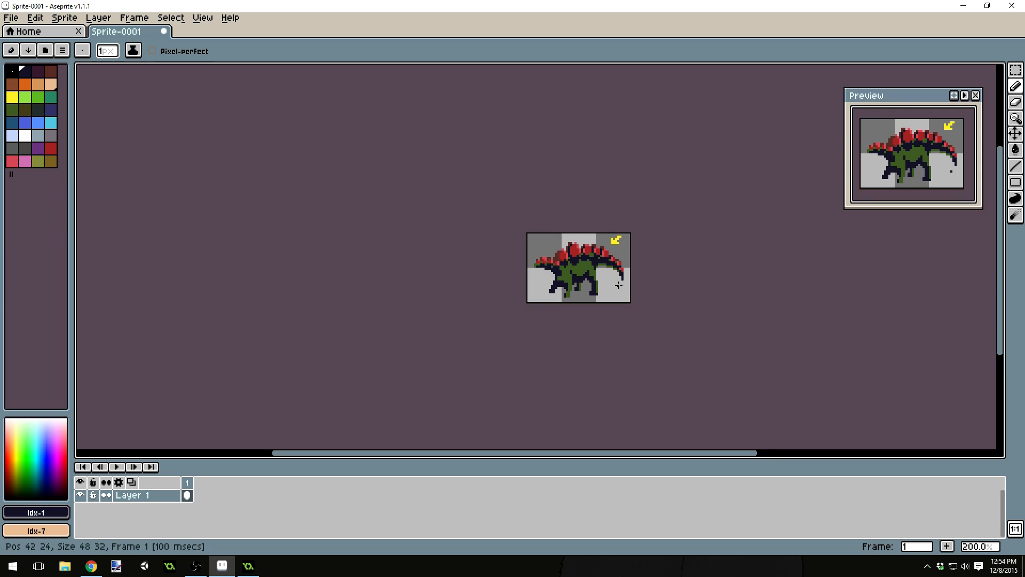
Shade the inner part of the brown shoulder plate in navy, and add a navy pixel between the small neck plates
{"action": "scroll", "coordinate": [618, 285], "scroll_direction": "up", "scroll_amount": 8}
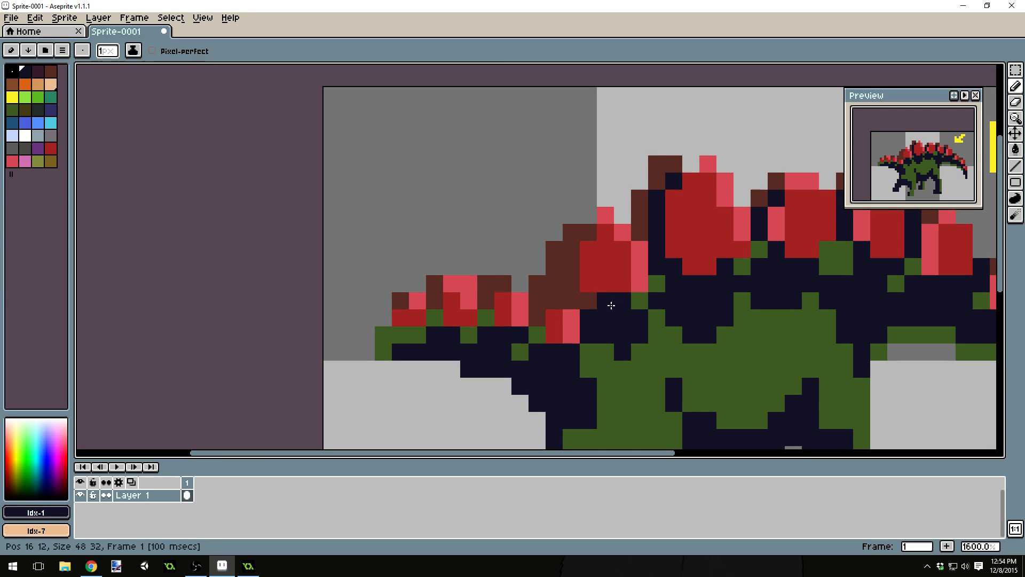
{"action": "mouse_move", "coordinate": [589, 300]}
{"action": "left_mouse_down"}
{"action": "mouse_move", "coordinate": [567, 302]}
{"action": "mouse_move", "coordinate": [571, 273]}
{"action": "left_mouse_up"}
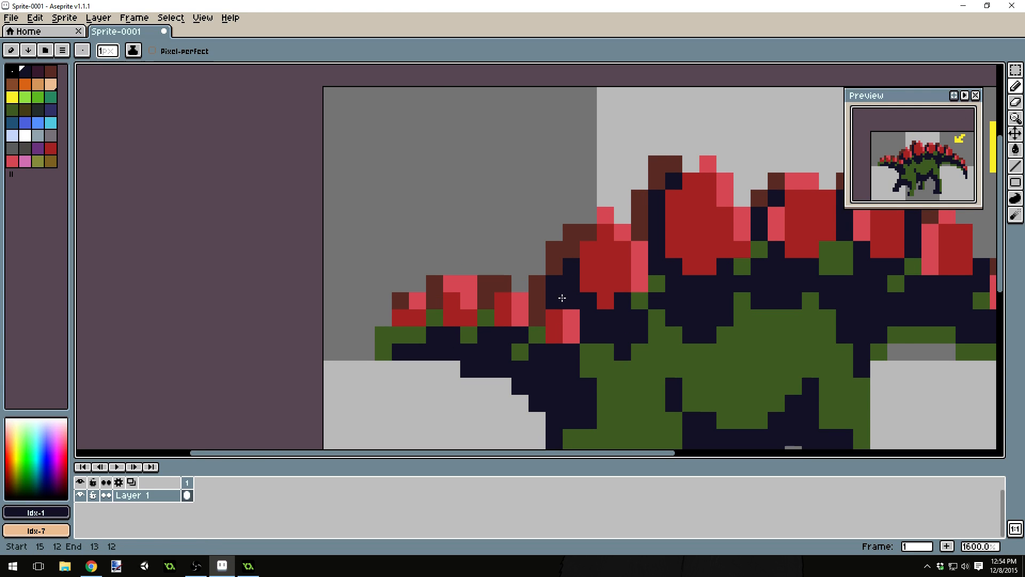
{"action": "left_click", "coordinate": [570, 249]}
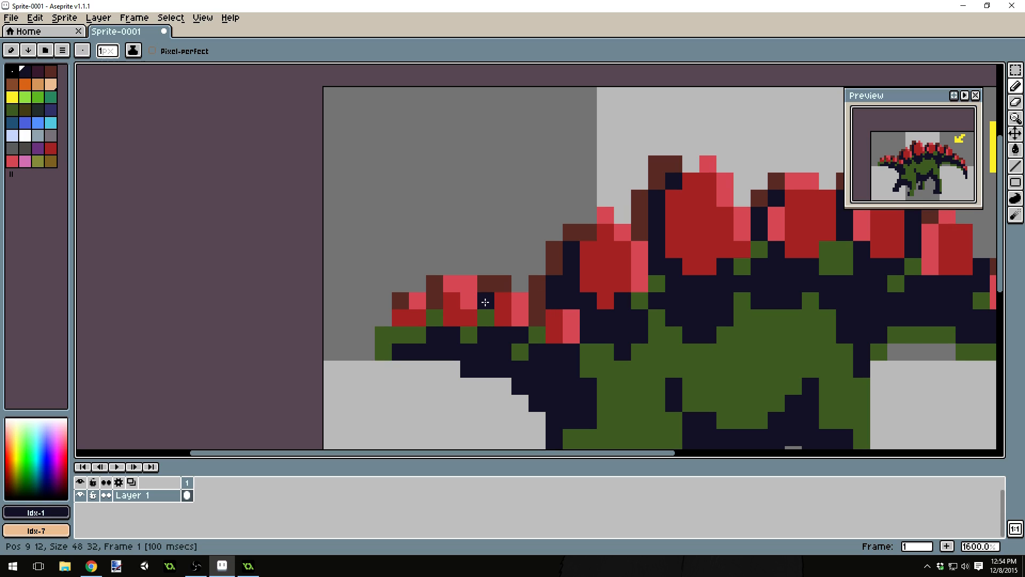
{"action": "left_click", "coordinate": [485, 302]}
{"action": "scroll", "coordinate": [435, 300], "scroll_direction": "down", "scroll_amount": 5}
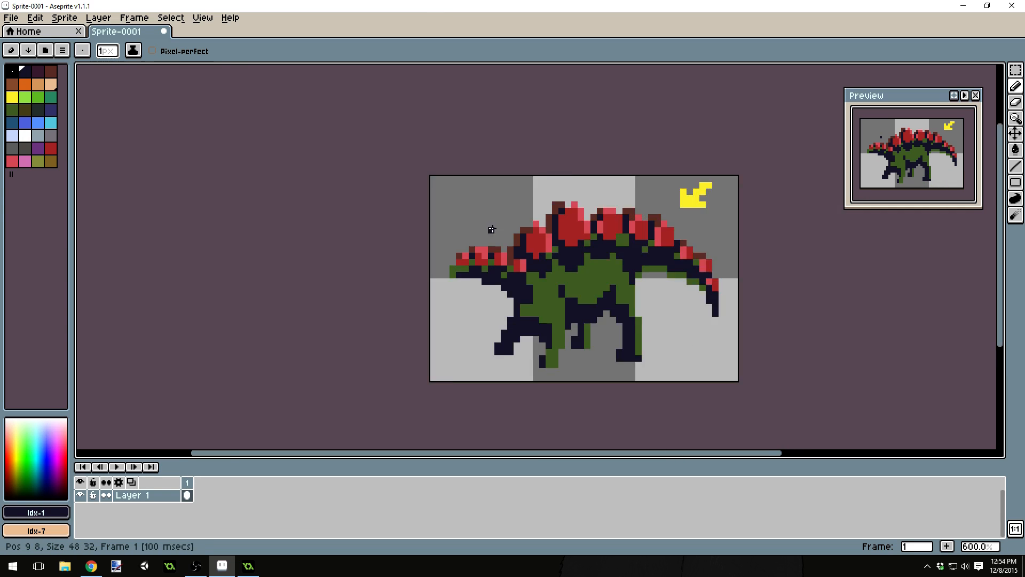
{"action": "scroll", "coordinate": [563, 216], "scroll_direction": "up", "scroll_amount": 3}
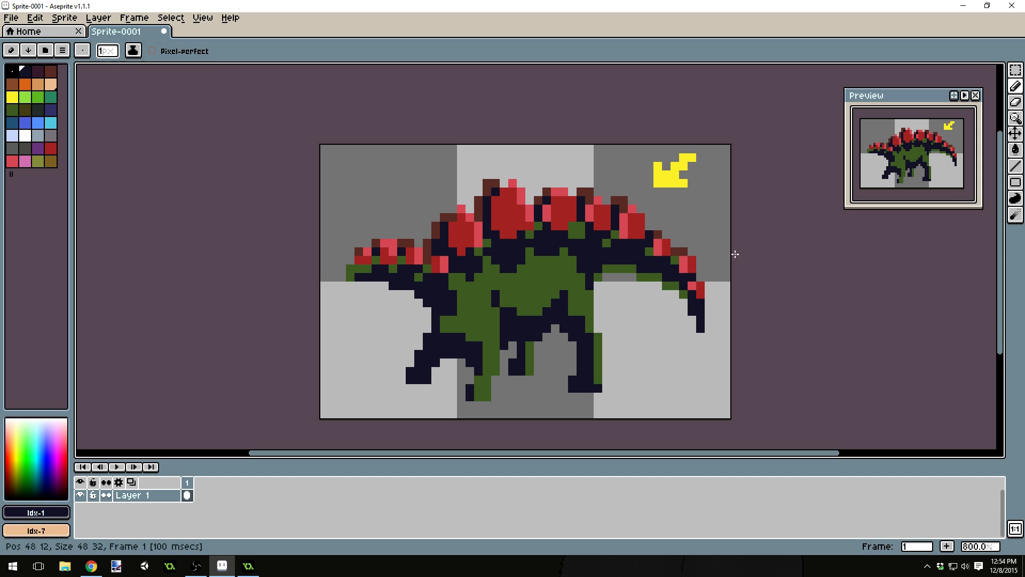
{"action": "scroll", "coordinate": [745, 268], "scroll_direction": "down", "scroll_amount": 3}
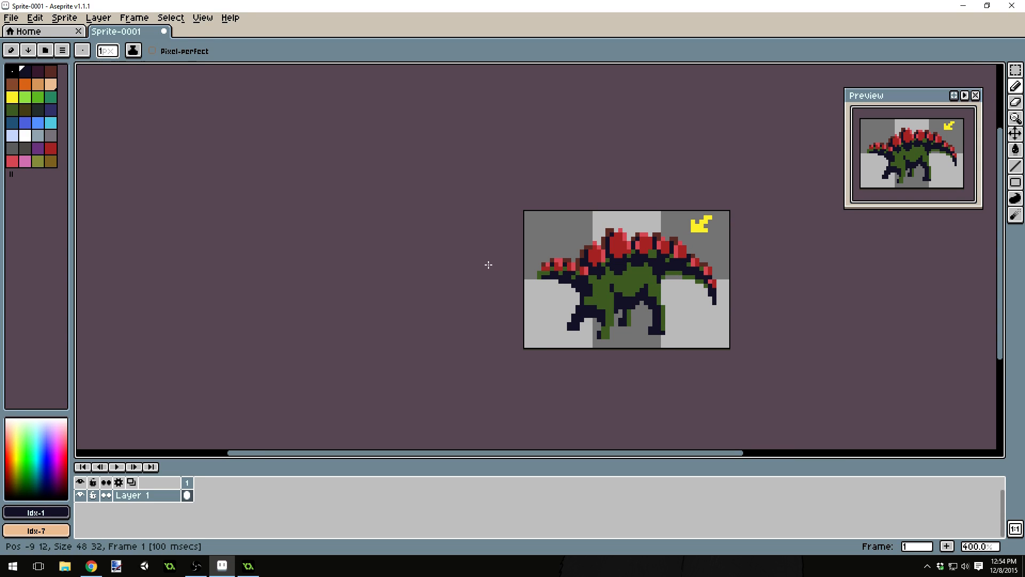
{"action": "scroll", "coordinate": [617, 281], "scroll_direction": "down", "scroll_amount": 1}
{"action": "scroll", "coordinate": [619, 283], "scroll_direction": "up", "scroll_amount": 4}
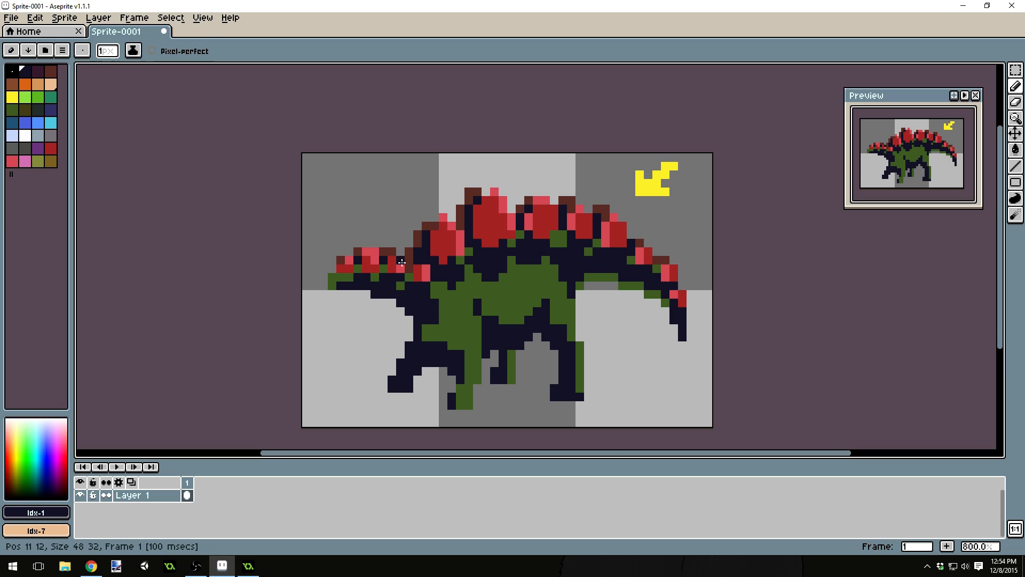
Paint bright green (index 10) spots over the dark green shoulder and upper front leg
{"action": "left_click", "coordinate": [38, 99]}
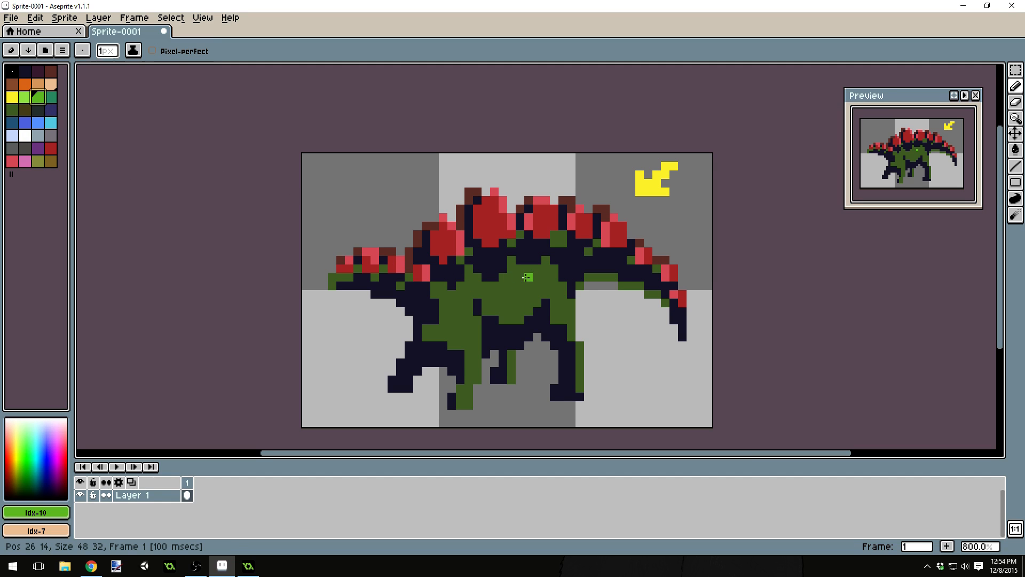
{"action": "scroll", "coordinate": [501, 321], "scroll_direction": "up", "scroll_amount": 1}
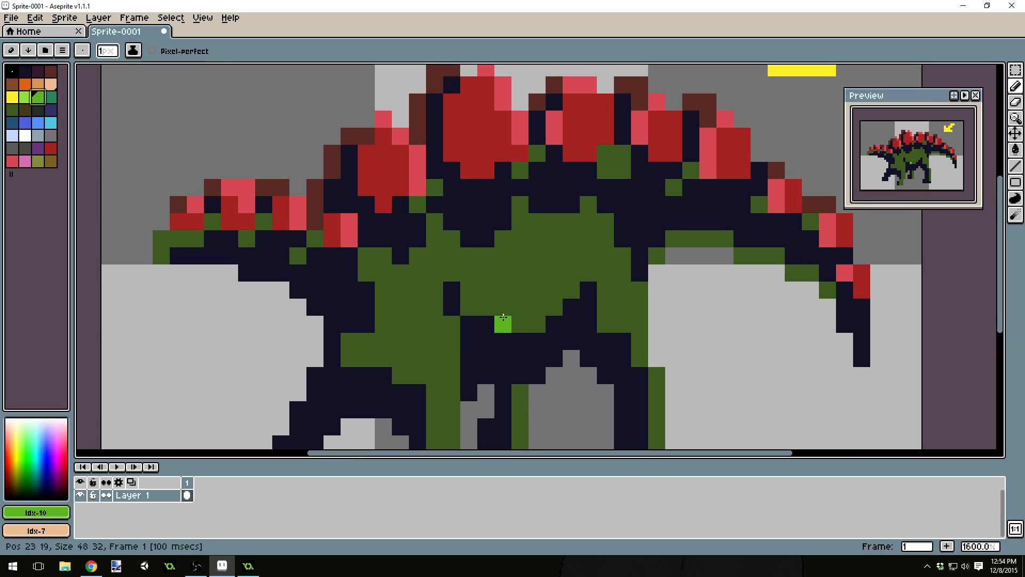
{"action": "scroll", "coordinate": [441, 338], "scroll_direction": "down", "scroll_amount": 1}
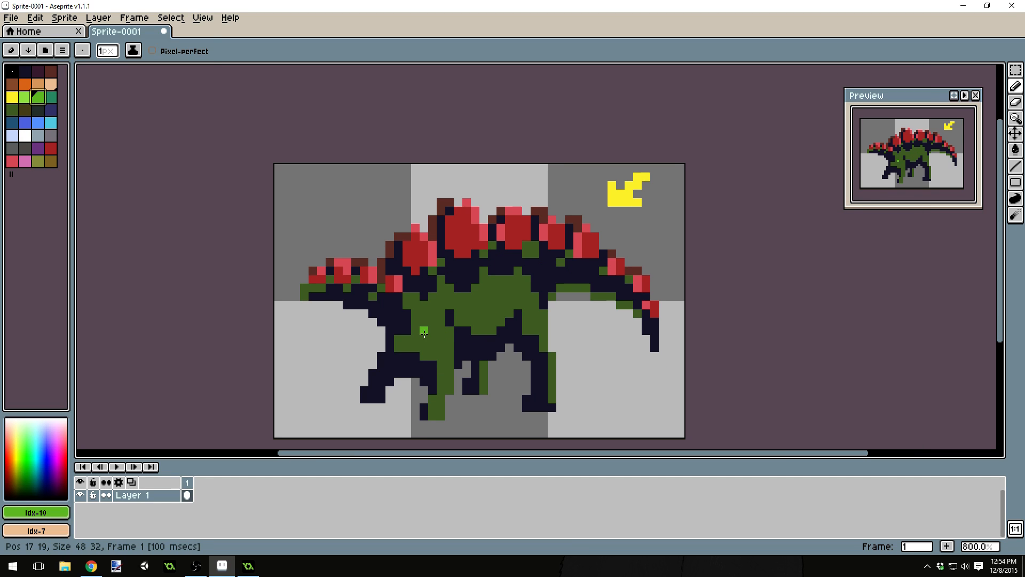
{"action": "left_click_drag", "start_coordinate": [423, 331], "coordinate": [443, 348]}
{"action": "left_click", "coordinate": [445, 352]}
{"action": "key", "text": "ctrl+z"}
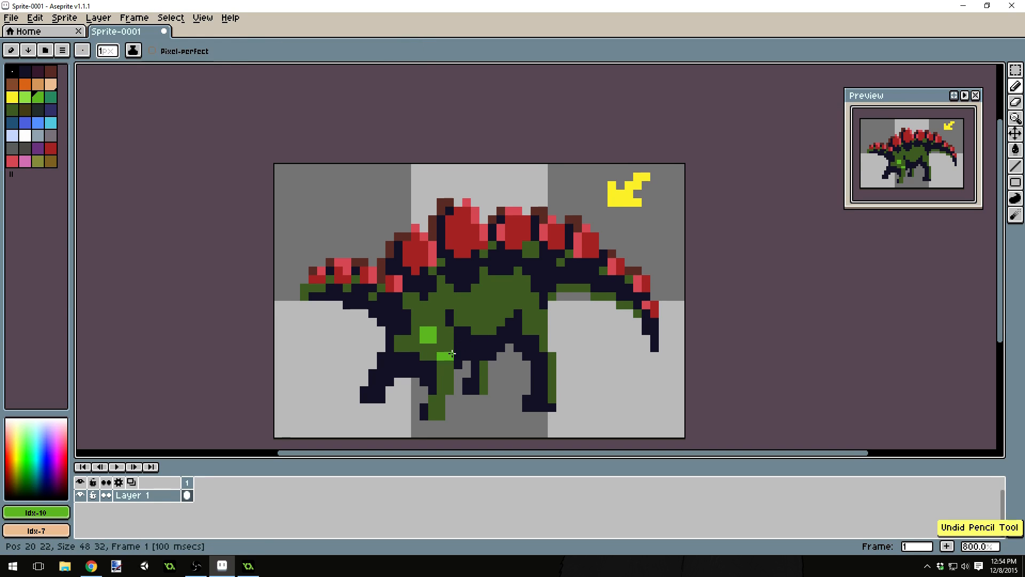
{"action": "key", "text": "ctrl+z"}
{"action": "left_click", "coordinate": [448, 342]}
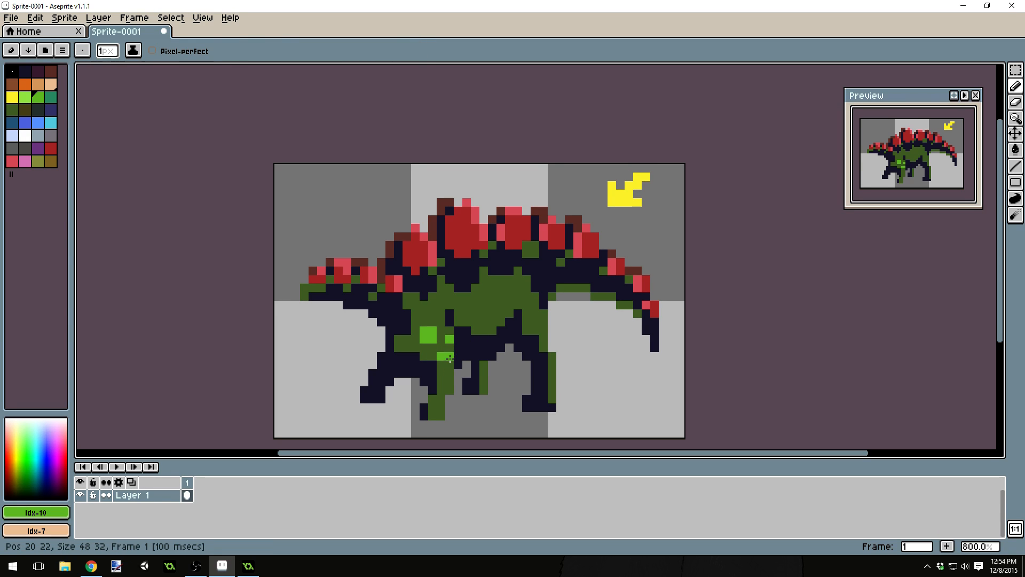
{"action": "left_click", "coordinate": [449, 373]}
{"action": "mouse_move", "coordinate": [448, 349]}
{"action": "left_mouse_down"}
{"action": "mouse_move", "coordinate": [410, 350]}
{"action": "mouse_move", "coordinate": [408, 341]}
{"action": "left_mouse_up"}
Extend the bright green spots across the flank and belly to the upper hind leg
{"action": "mouse_move", "coordinate": [416, 306]}
{"action": "left_mouse_down"}
{"action": "mouse_move", "coordinate": [466, 301]}
{"action": "mouse_move", "coordinate": [472, 310]}
{"action": "mouse_move", "coordinate": [487, 284]}
{"action": "mouse_move", "coordinate": [491, 292]}
{"action": "mouse_move", "coordinate": [514, 283]}
{"action": "mouse_move", "coordinate": [496, 314]}
{"action": "mouse_move", "coordinate": [512, 322]}
{"action": "mouse_move", "coordinate": [494, 312]}
{"action": "mouse_move", "coordinate": [486, 330]}
{"action": "mouse_move", "coordinate": [477, 329]}
{"action": "mouse_move", "coordinate": [533, 304]}
{"action": "left_mouse_up"}
{"action": "left_click", "coordinate": [509, 305]}
{"action": "key", "text": "ctrl+z"}
{"action": "left_click", "coordinate": [476, 331]}
{"action": "left_click", "coordinate": [450, 296]}
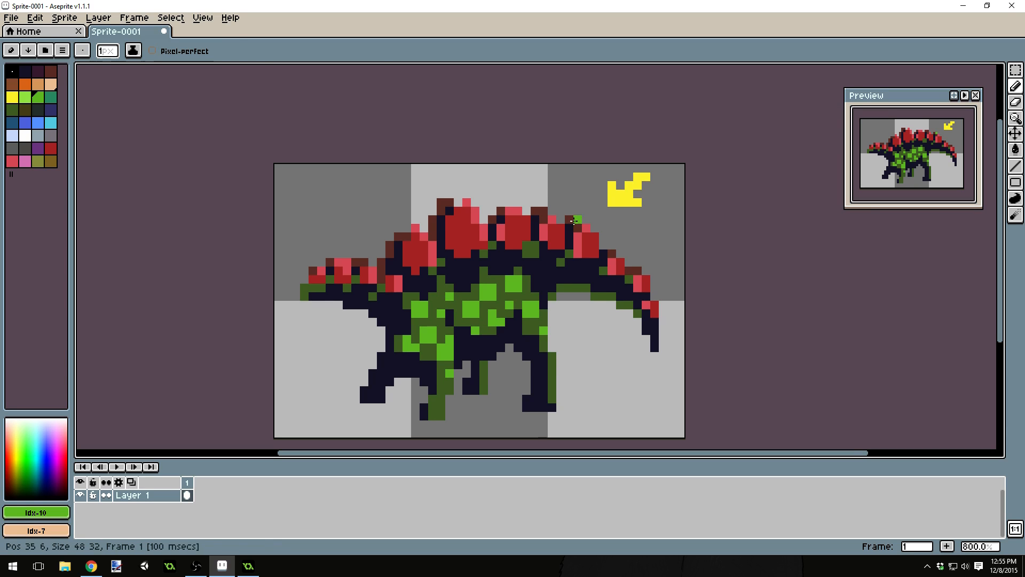
{"action": "scroll", "coordinate": [599, 261], "scroll_direction": "down", "scroll_amount": 1}
{"action": "scroll", "coordinate": [581, 299], "scroll_direction": "down", "scroll_amount": 3}
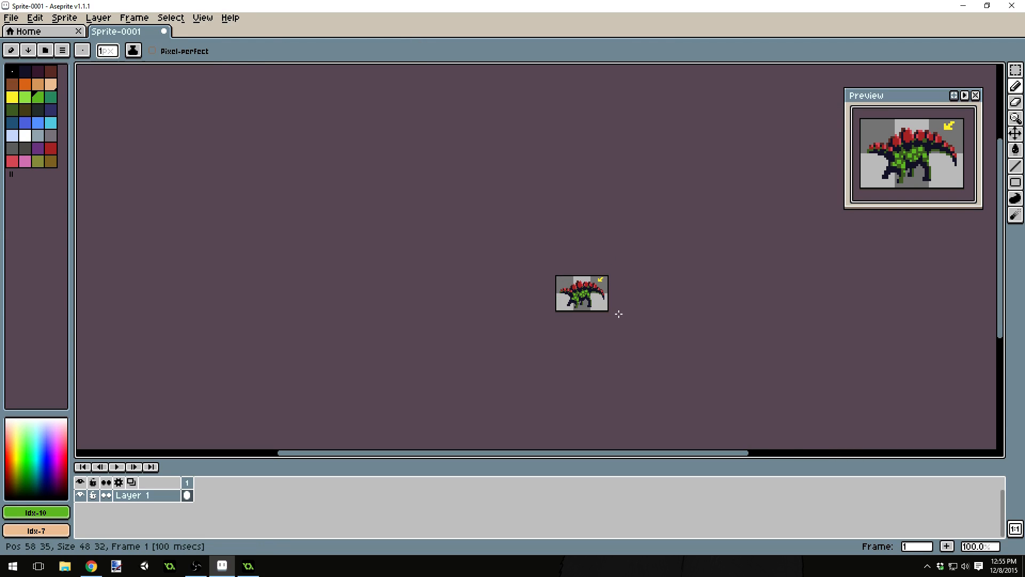
{"action": "scroll", "coordinate": [564, 322], "scroll_direction": "up", "scroll_amount": 2}
{"action": "scroll", "coordinate": [564, 322], "scroll_direction": "up", "scroll_amount": 2}
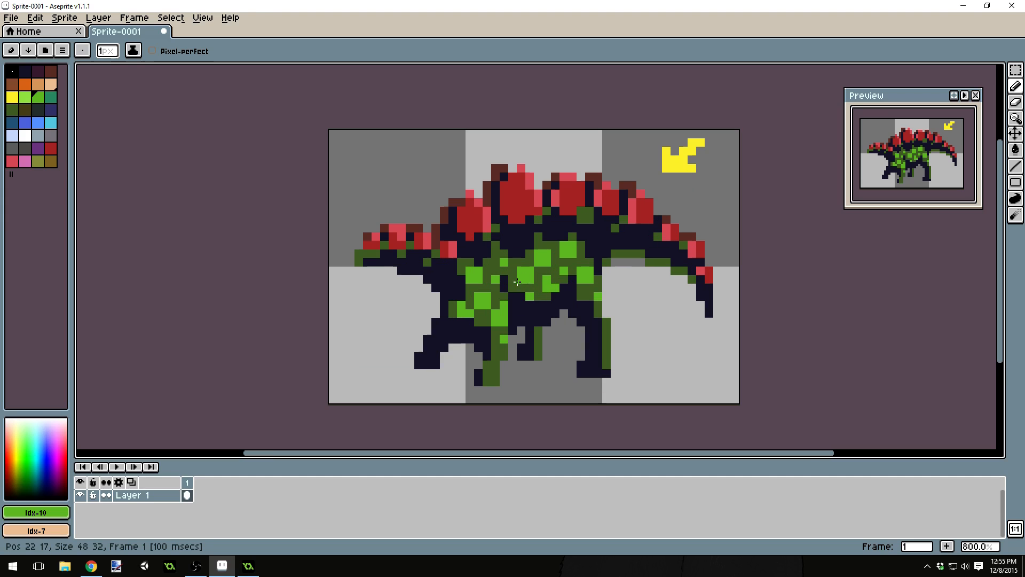
Add bright green pixels along the head and neck below the small plates
{"action": "left_click", "coordinate": [401, 253]}
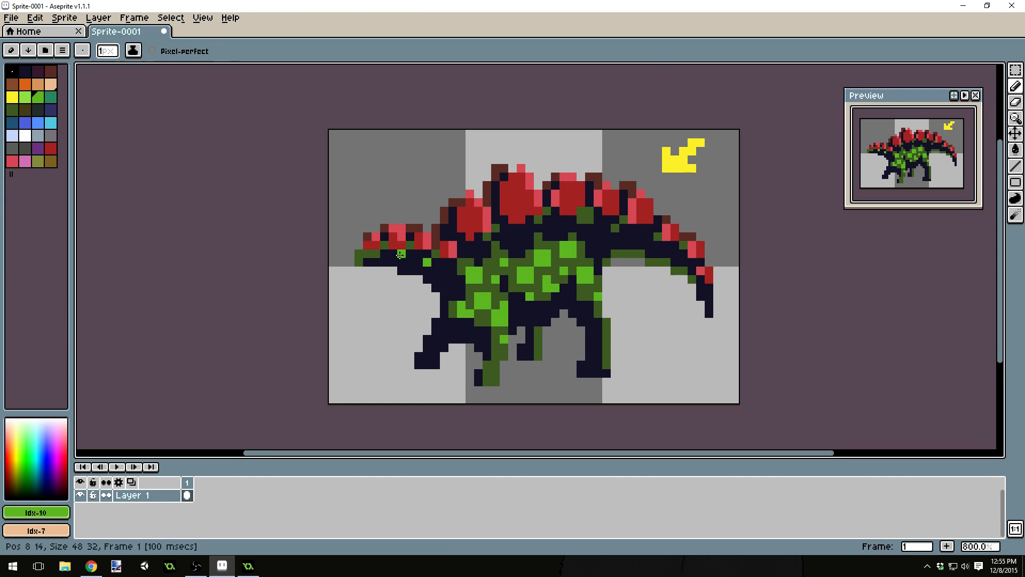
{"action": "left_click", "coordinate": [373, 253]}
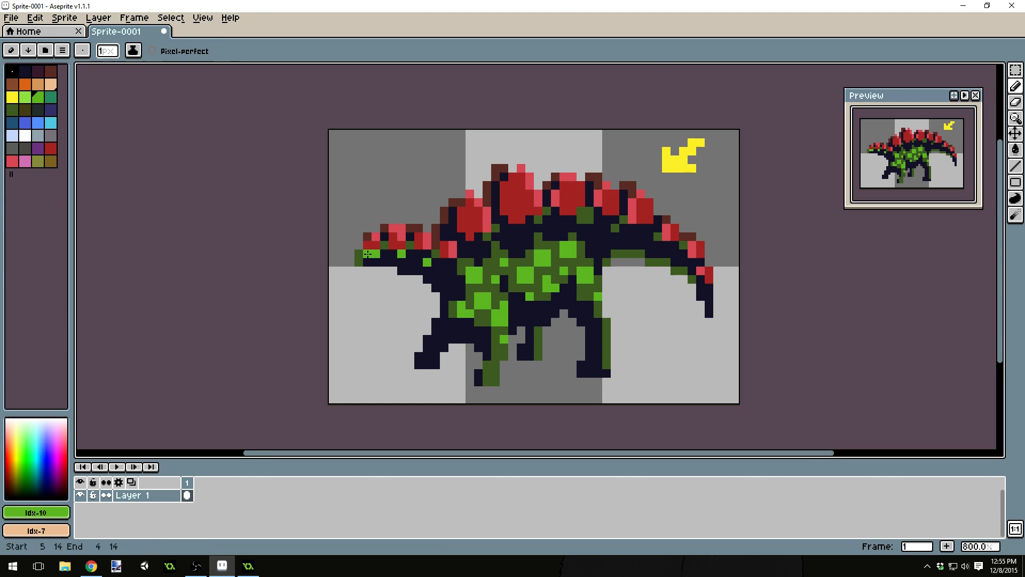
{"action": "scroll", "coordinate": [684, 262], "scroll_direction": "down", "scroll_amount": 1}
{"action": "scroll", "coordinate": [696, 275], "scroll_direction": "up", "scroll_amount": 1}
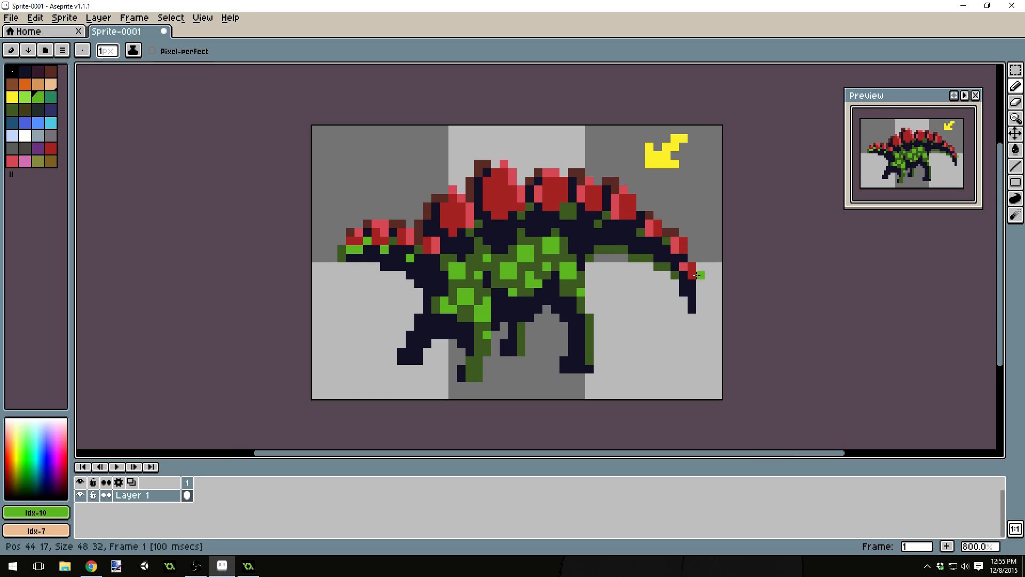
Dot bright green pixels along the tail and back, just below the bases of the plates
{"action": "left_click", "coordinate": [640, 232]}
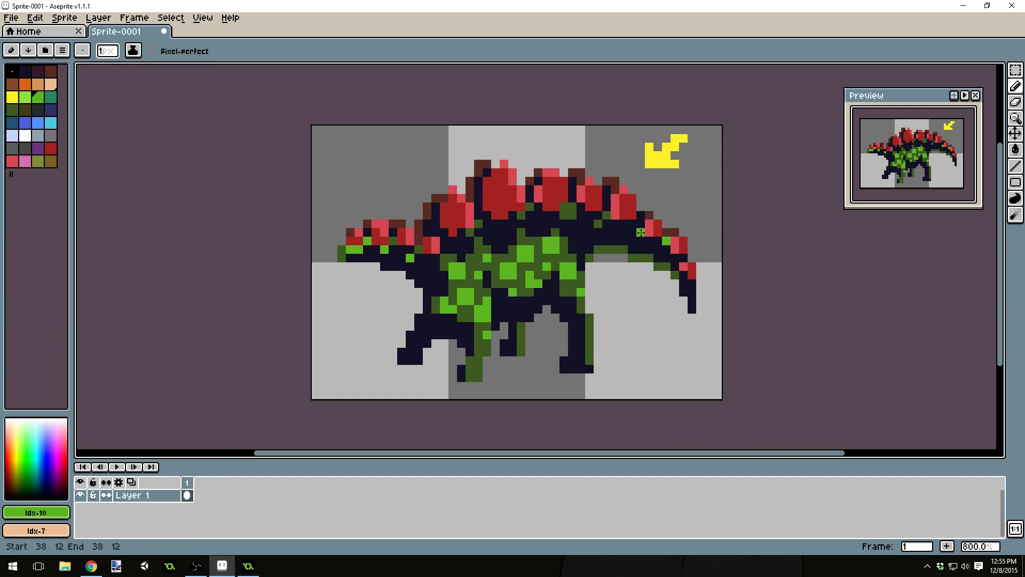
{"action": "left_click", "coordinate": [604, 215]}
{"action": "left_click", "coordinate": [598, 223]}
{"action": "left_click", "coordinate": [572, 207]}
{"action": "left_click", "coordinate": [564, 215]}
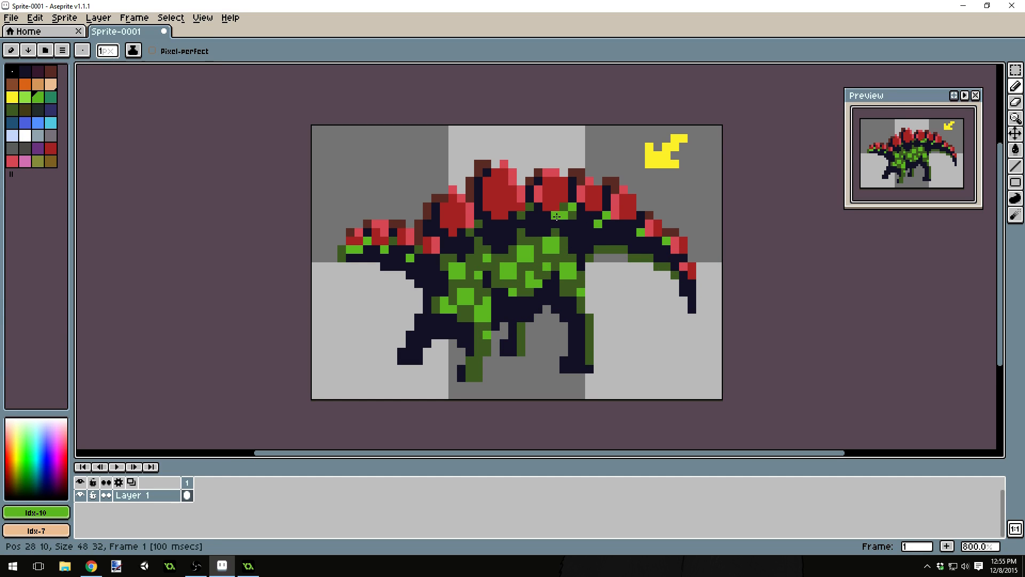
{"action": "scroll", "coordinate": [550, 319], "scroll_direction": "down", "scroll_amount": 4}
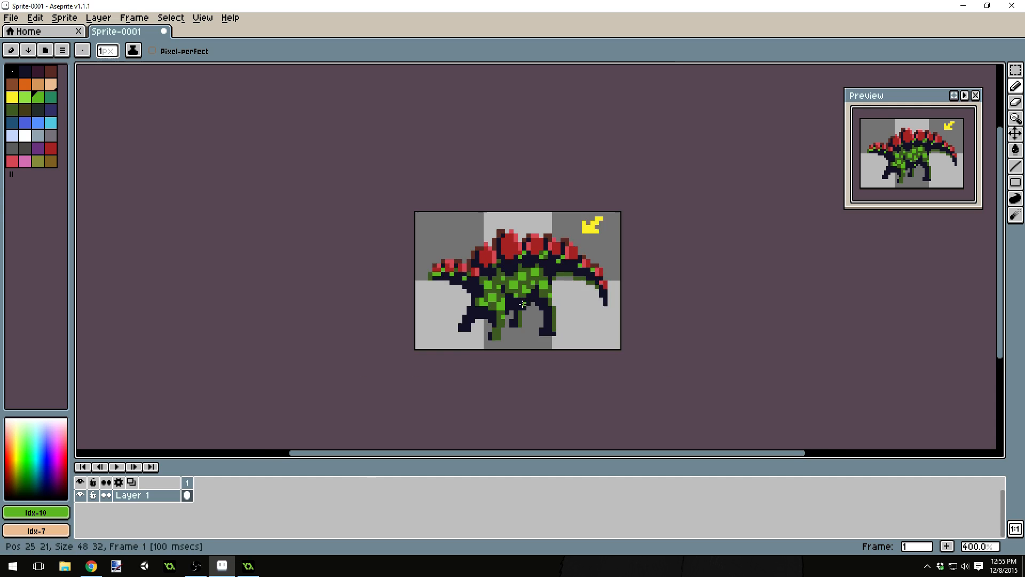
{"action": "scroll", "coordinate": [550, 319], "scroll_direction": "down", "scroll_amount": 1}
{"action": "left_click", "coordinate": [563, 312]}
{"action": "scroll", "coordinate": [565, 313], "scroll_direction": "up", "scroll_amount": 5}
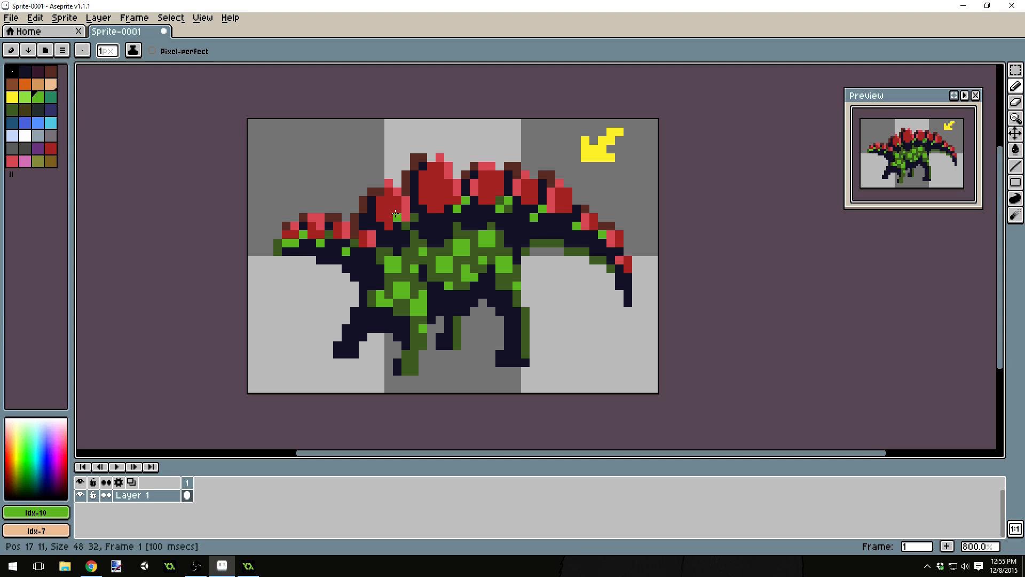
Fill the red interiors of the five large back plates with brown (index 3)
{"action": "scroll", "coordinate": [395, 214], "scroll_direction": "up", "scroll_amount": 3}
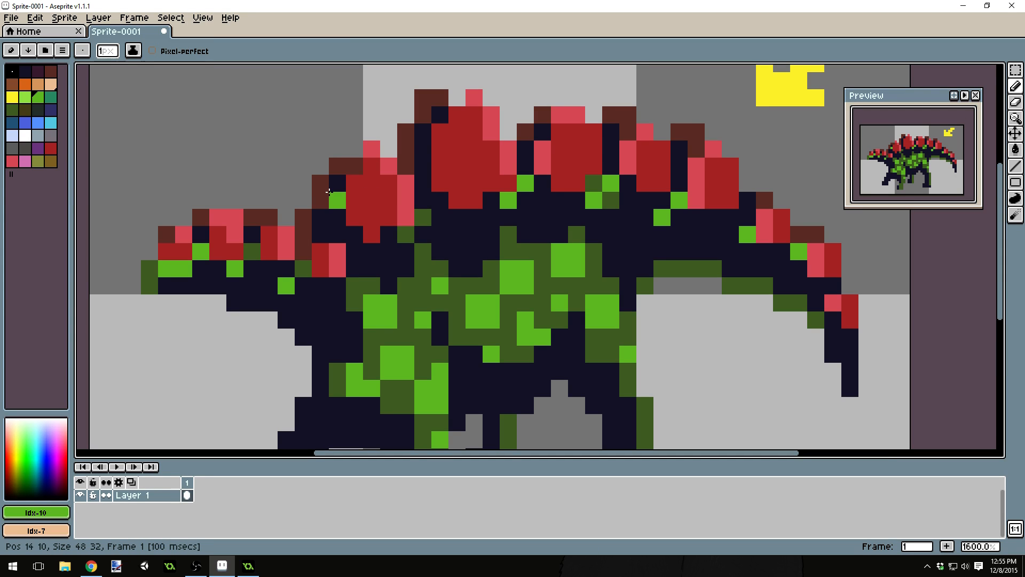
{"action": "key", "text": "alt"}
{"action": "left_click", "coordinate": [328, 187], "text": "alt"}
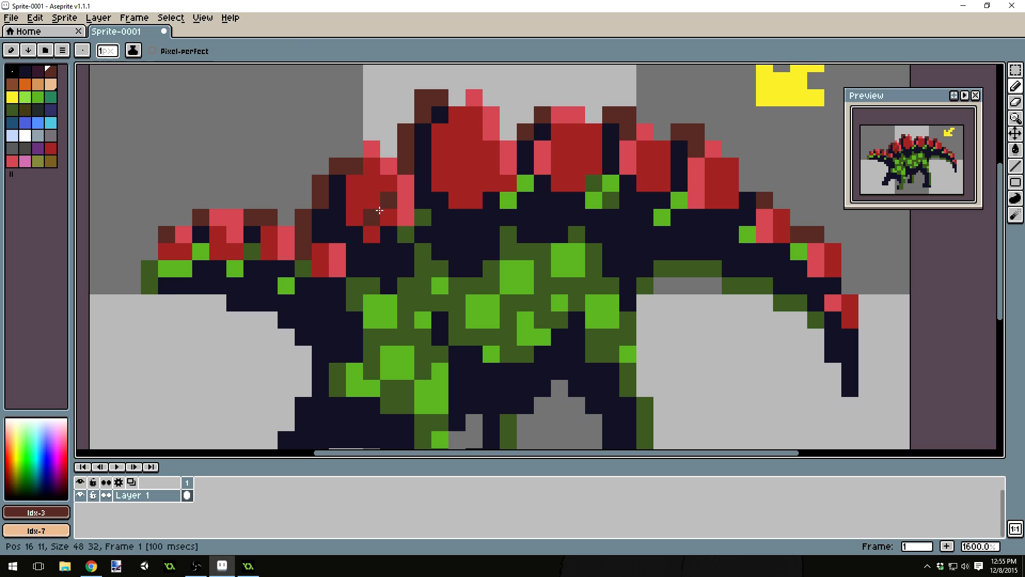
{"action": "key", "text": "g"}
{"action": "left_click", "coordinate": [368, 200]}
{"action": "left_click", "coordinate": [457, 165]}
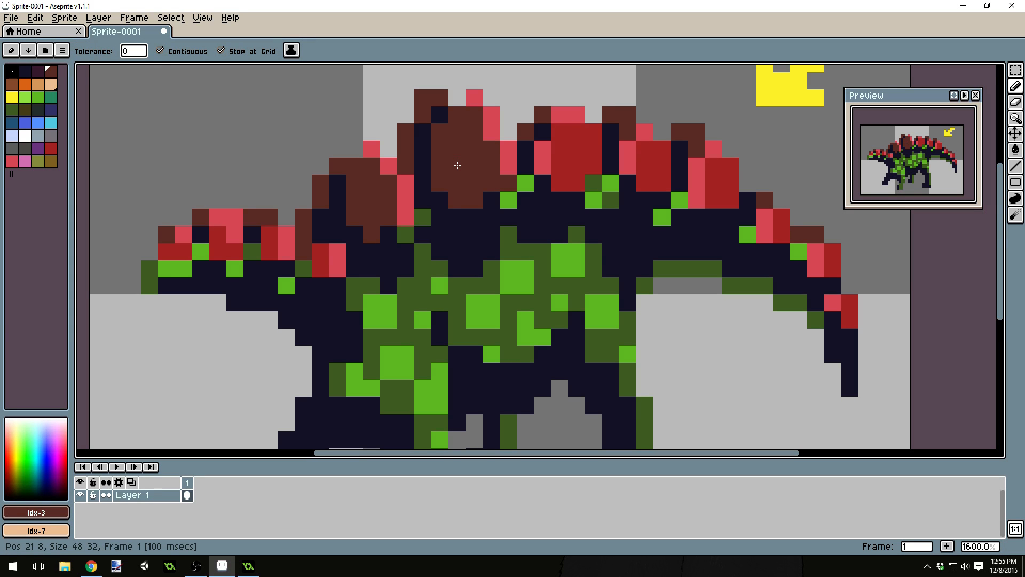
{"action": "left_click", "coordinate": [580, 154]}
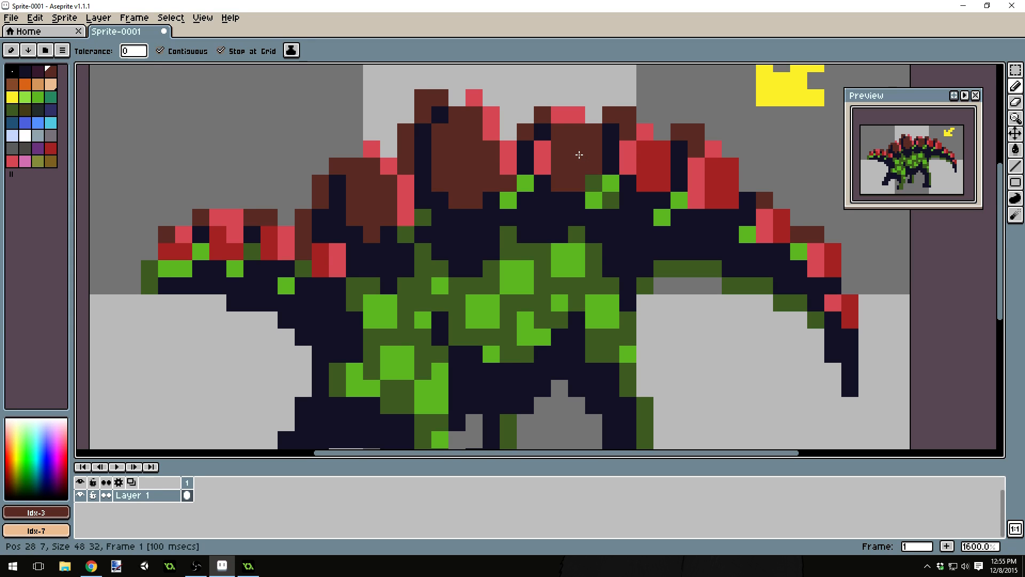
{"action": "left_click", "coordinate": [662, 167]}
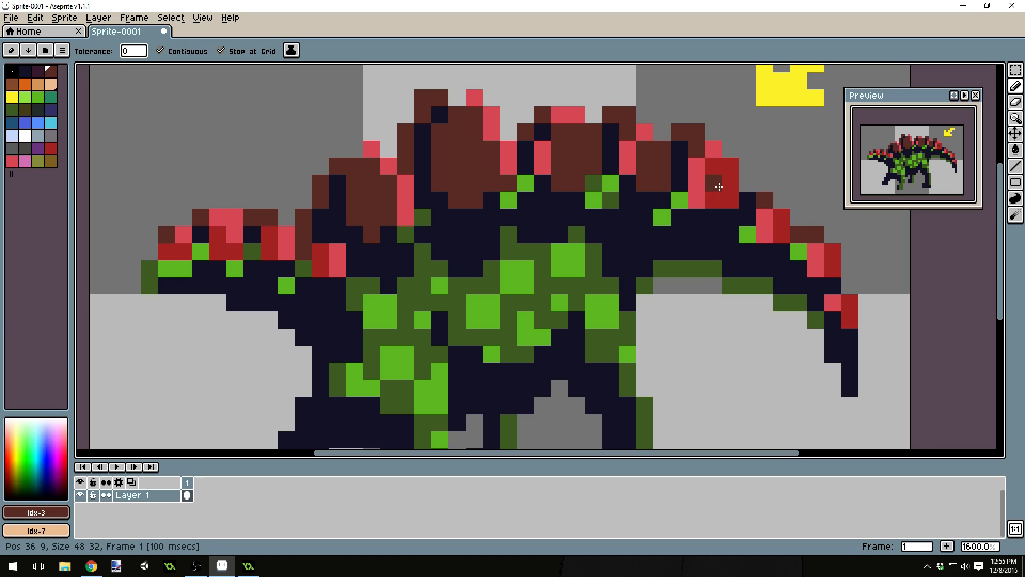
{"action": "left_click", "coordinate": [717, 181]}
Fill the red parts of the small tail, neck and head plates with the same brown
{"action": "left_click", "coordinate": [783, 234]}
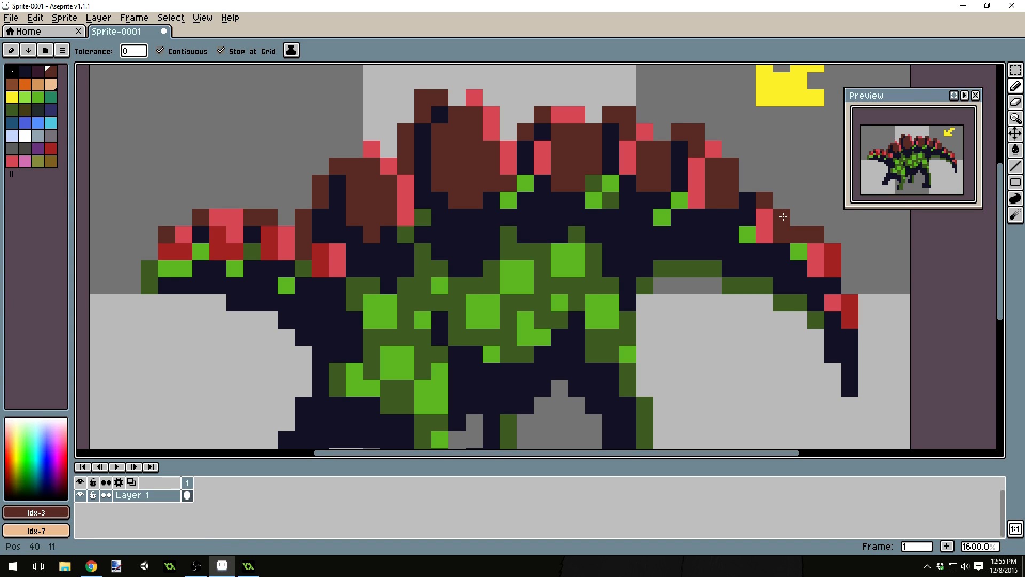
{"action": "left_click", "coordinate": [833, 261]}
{"action": "left_click", "coordinate": [844, 307]}
{"action": "left_click", "coordinate": [849, 319]}
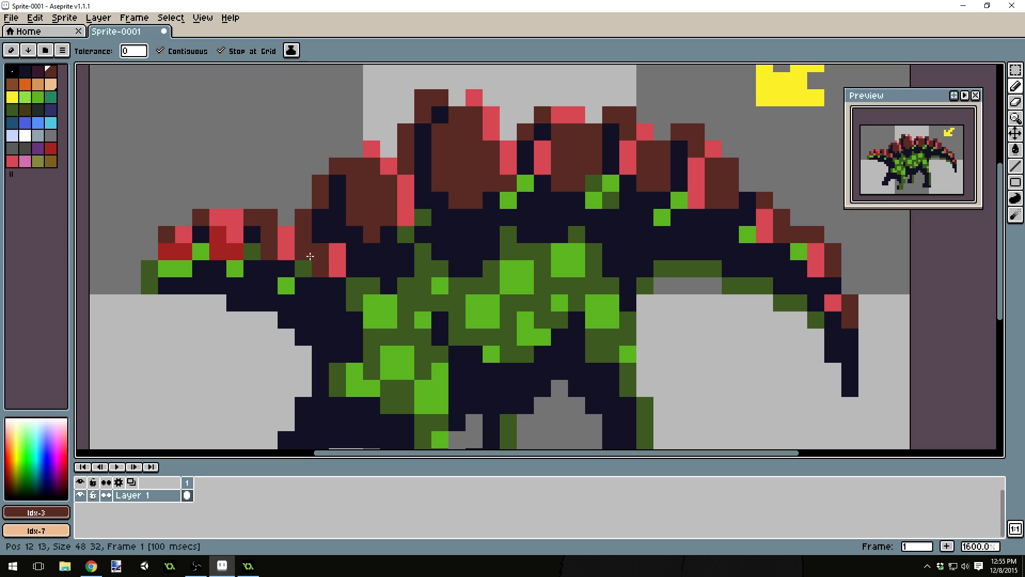
{"action": "left_click", "coordinate": [224, 251]}
{"action": "left_click", "coordinate": [181, 251]}
{"action": "key", "text": "b"}
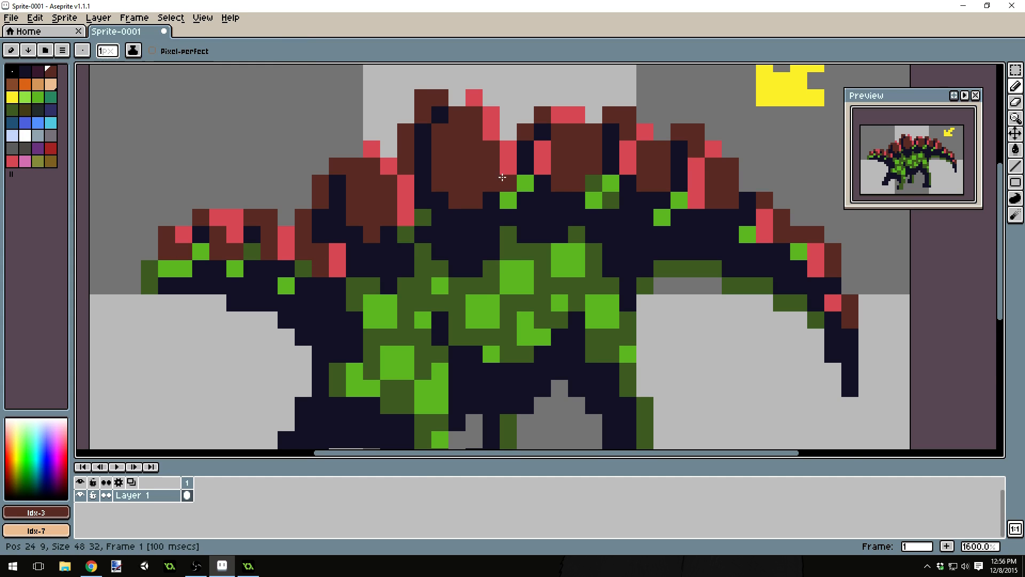
Try recolouring the light red highlights of the tallest plate and the one behind it in dark red (index 27)
{"action": "scroll", "coordinate": [502, 177], "scroll_direction": "down", "scroll_amount": 7}
{"action": "scroll", "coordinate": [541, 209], "scroll_direction": "up", "scroll_amount": 5}
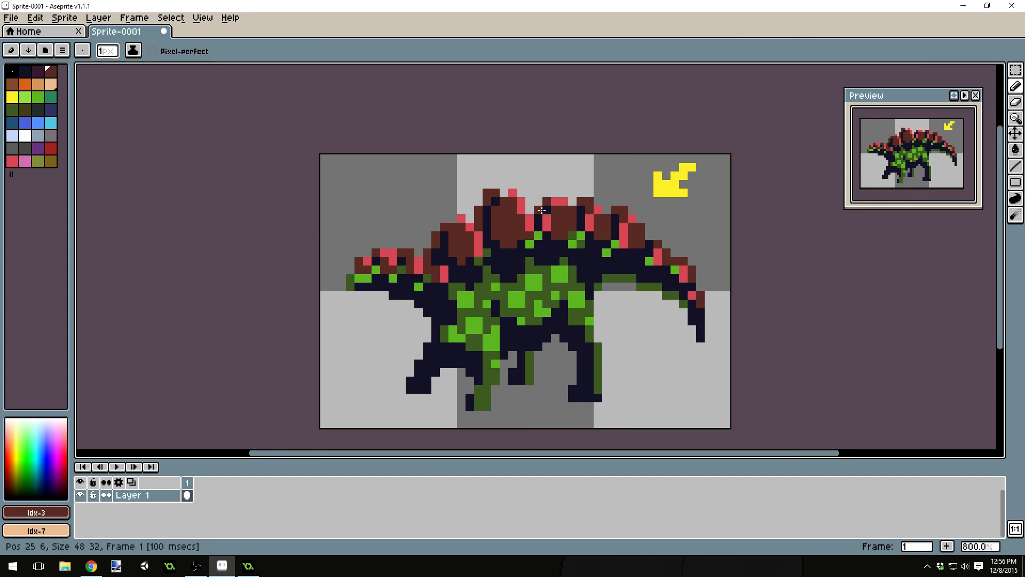
{"action": "scroll", "coordinate": [554, 238], "scroll_direction": "up", "scroll_amount": 1}
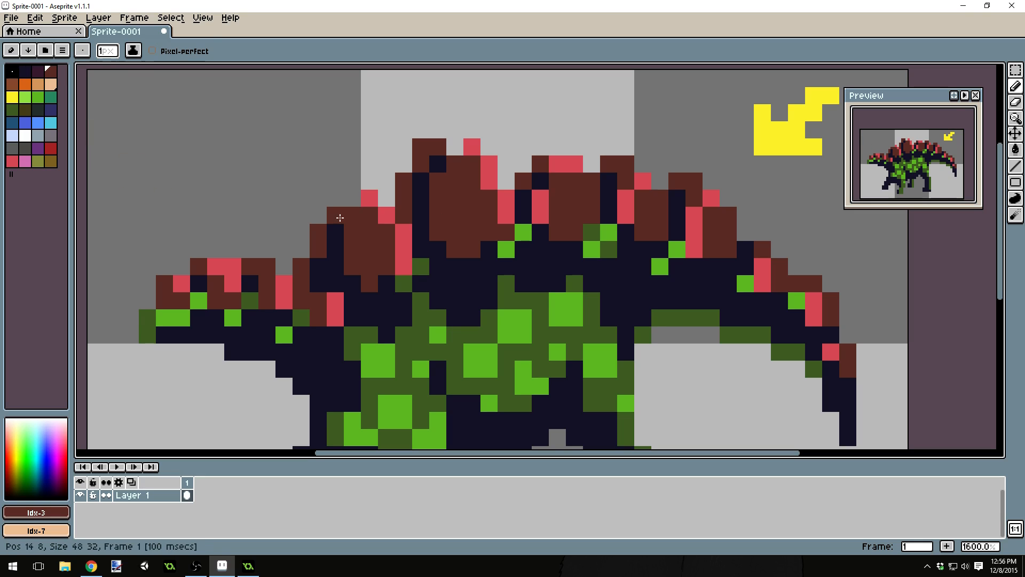
{"action": "left_click", "coordinate": [50, 148]}
{"action": "left_click", "coordinate": [472, 146]}
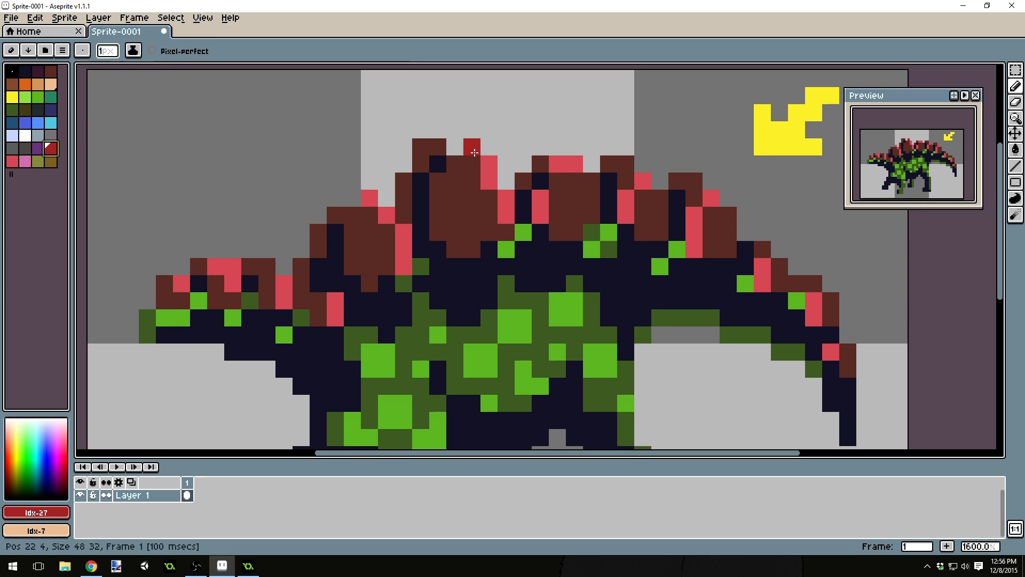
{"action": "mouse_move", "coordinate": [486, 166]}
{"action": "left_mouse_down"}
{"action": "mouse_move", "coordinate": [505, 208]}
{"action": "mouse_move", "coordinate": [541, 199]}
{"action": "left_mouse_up"}
{"action": "left_click_drag", "start_coordinate": [557, 164], "coordinate": [591, 181]}
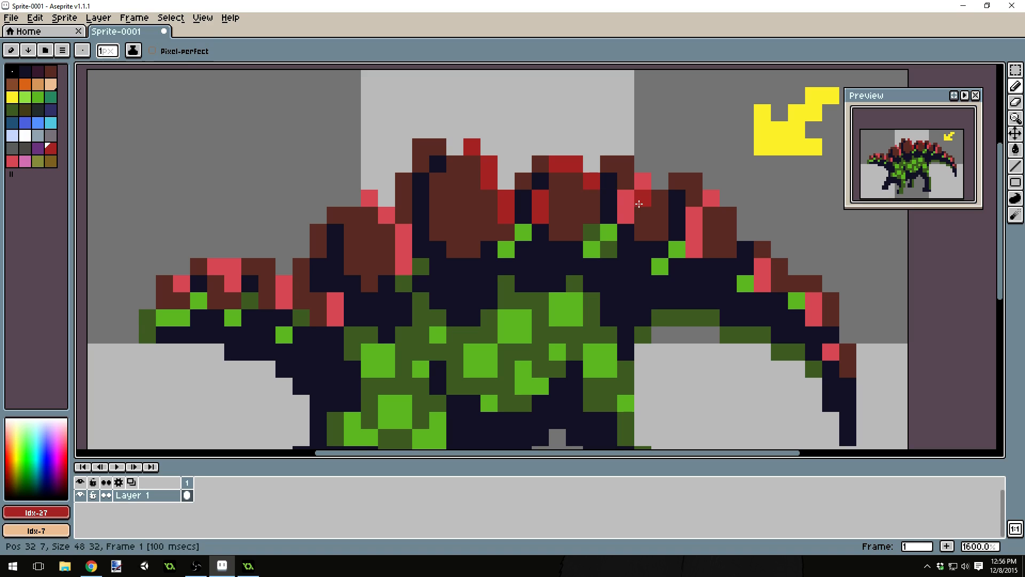
Try the dark red on the highlights of the next two large plates toward the tail
{"action": "left_click", "coordinate": [640, 202]}
{"action": "key", "text": "ctrl+z"}
{"action": "left_click", "coordinate": [643, 182]}
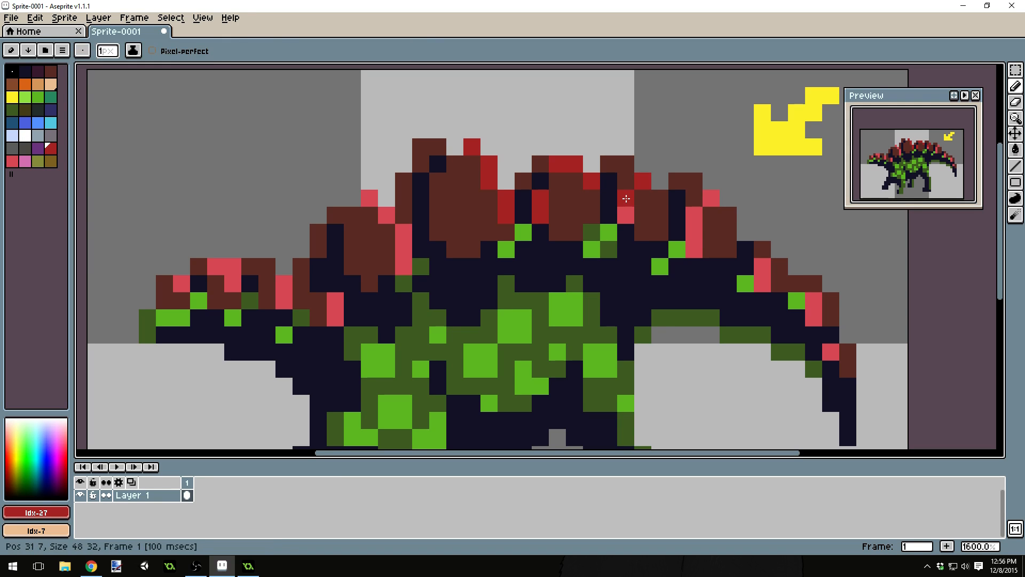
{"action": "left_click_drag", "start_coordinate": [625, 198], "coordinate": [625, 213]}
{"action": "left_click_drag", "start_coordinate": [694, 216], "coordinate": [694, 249]}
{"action": "left_click", "coordinate": [711, 198]}
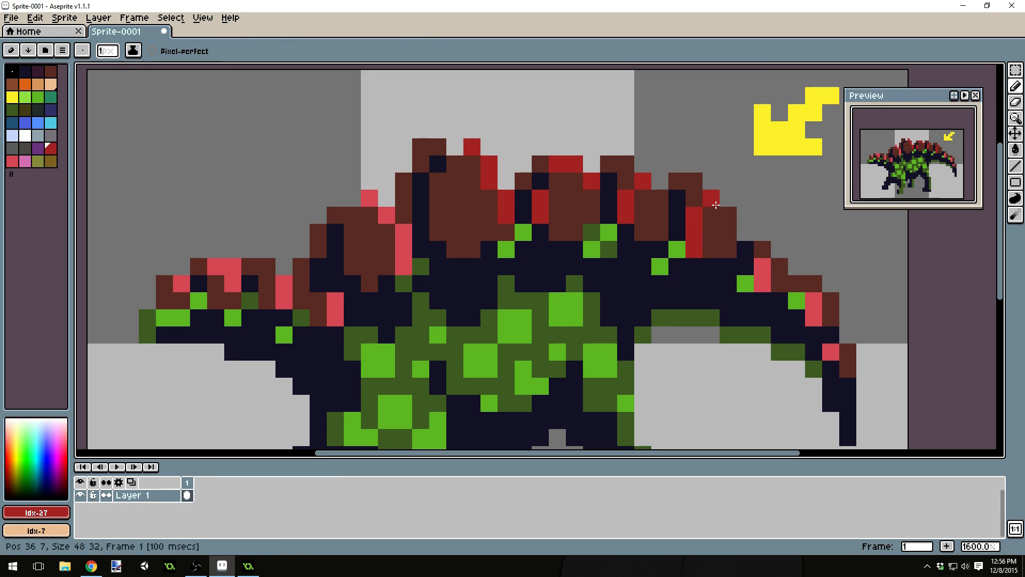
{"action": "left_click", "coordinate": [832, 302]}
{"action": "left_click", "coordinate": [831, 317]}
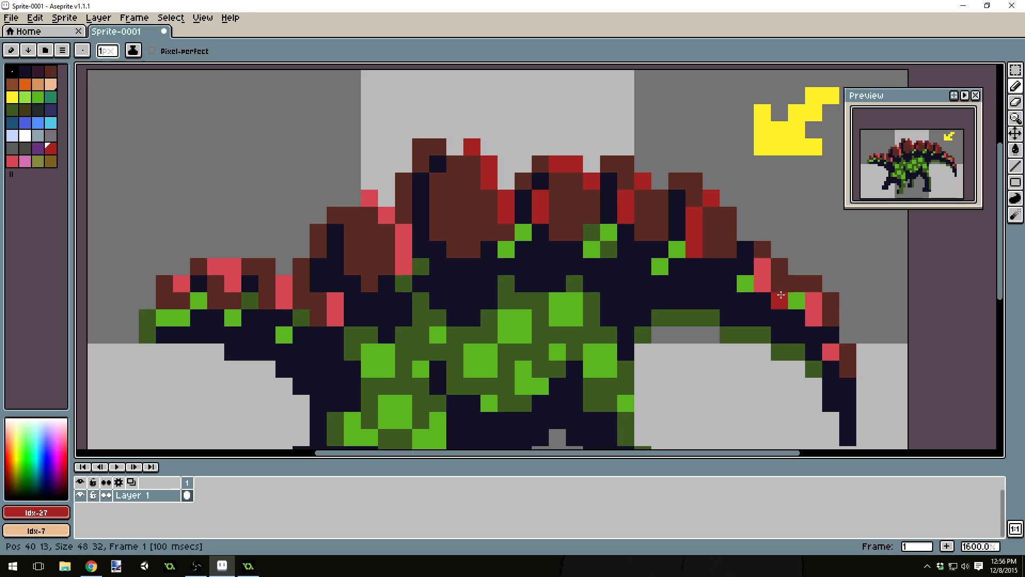
Undo the dark red recolouring of the plate highlights
{"action": "scroll", "coordinate": [754, 297], "scroll_direction": "down", "scroll_amount": 2}
{"action": "key", "text": "ctrl+z"}
{"action": "key", "text": "ctrl+z"}
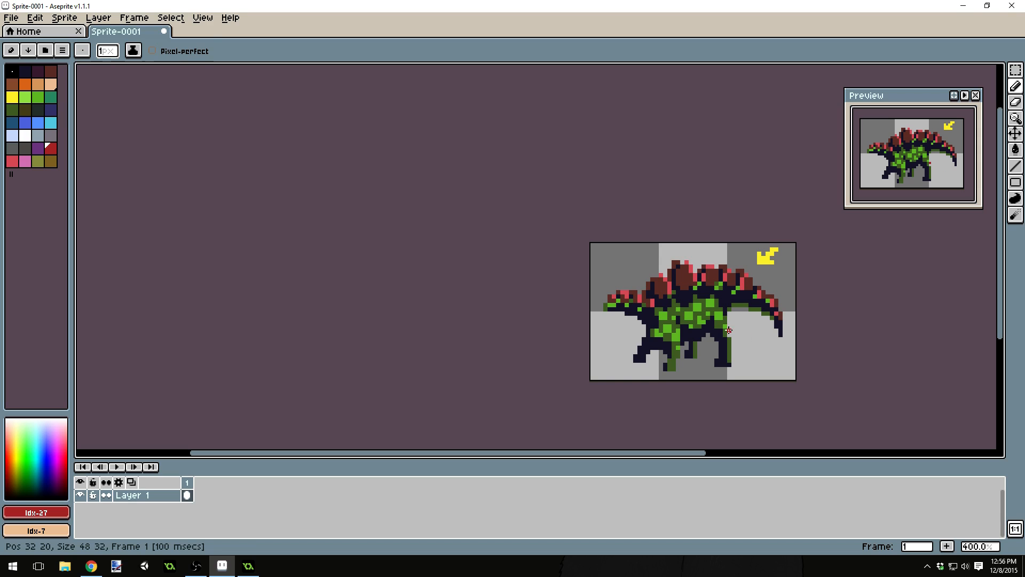
Add a light red (index 28) highlight to the upper rear edge of the plate behind the tallest one
{"action": "left_click", "coordinate": [12, 161]}
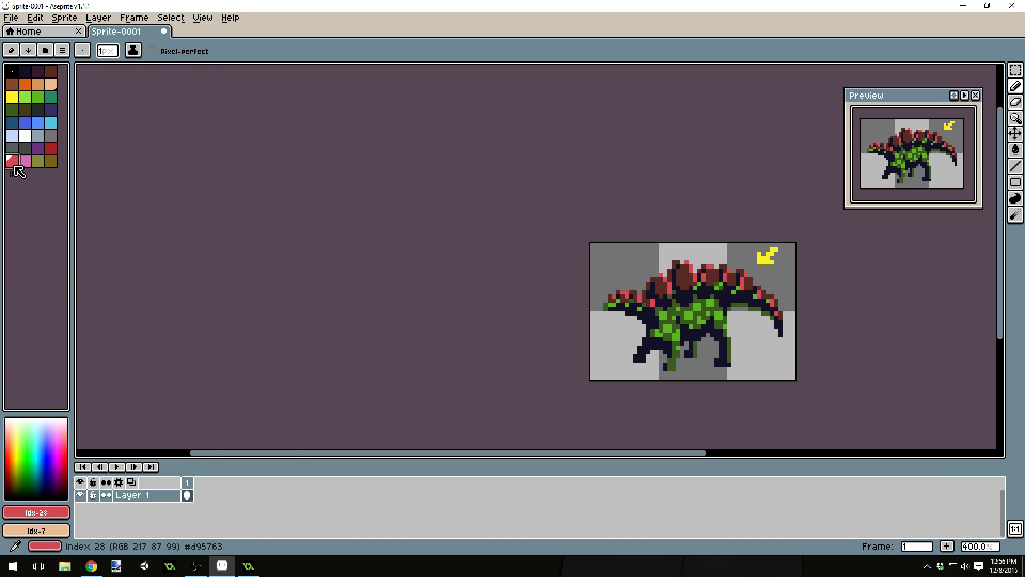
{"action": "scroll", "coordinate": [826, 271], "scroll_direction": "up", "scroll_amount": 1}
{"action": "scroll", "coordinate": [685, 244], "scroll_direction": "up", "scroll_amount": 4}
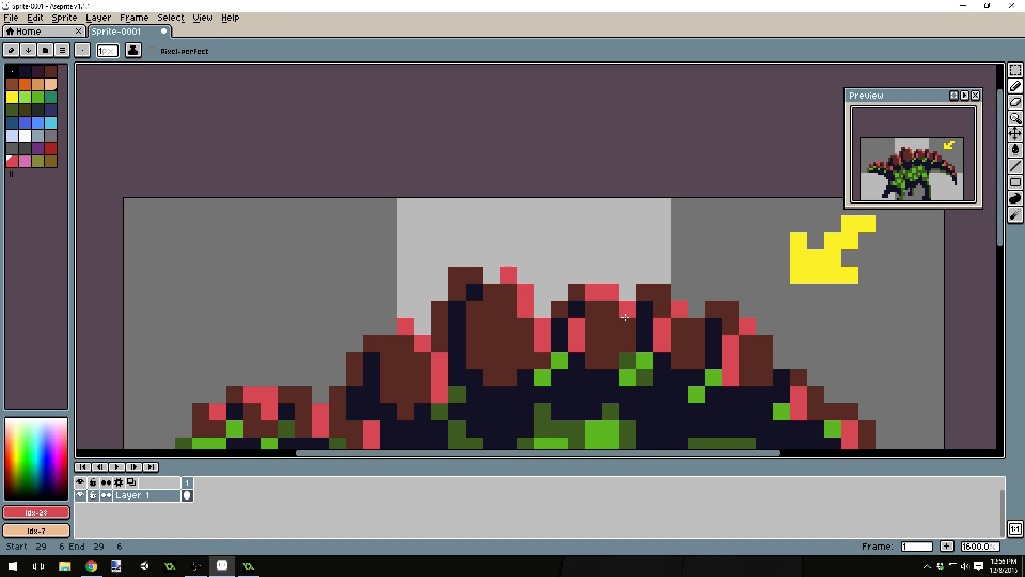
Try a three-pixel light red highlight down the rear edge of the last large plate, and undo it
{"action": "left_click_drag", "start_coordinate": [765, 344], "coordinate": [769, 358]}
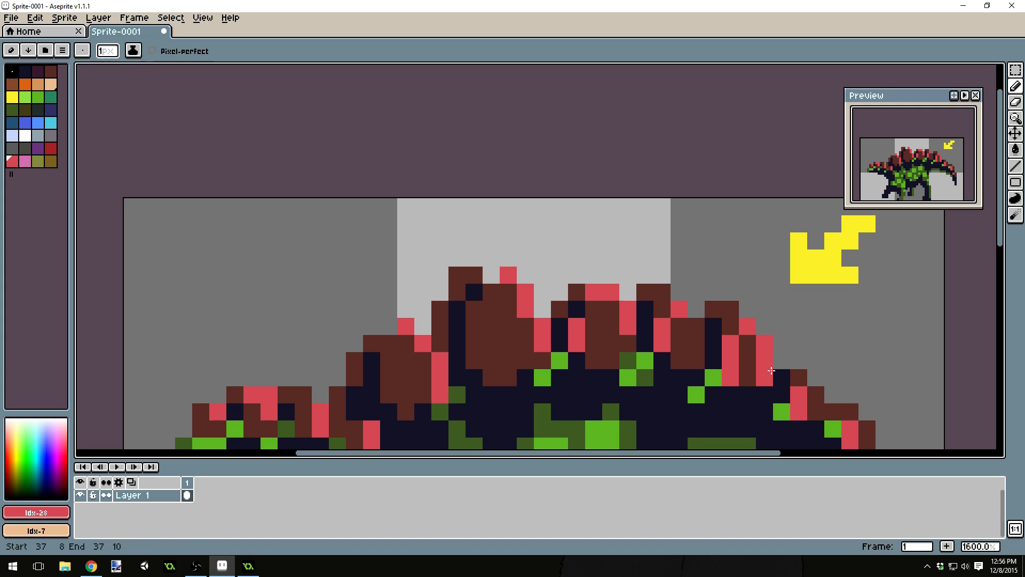
{"action": "scroll", "coordinate": [687, 350], "scroll_direction": "down", "scroll_amount": 3}
{"action": "key", "text": "ctrl+z"}
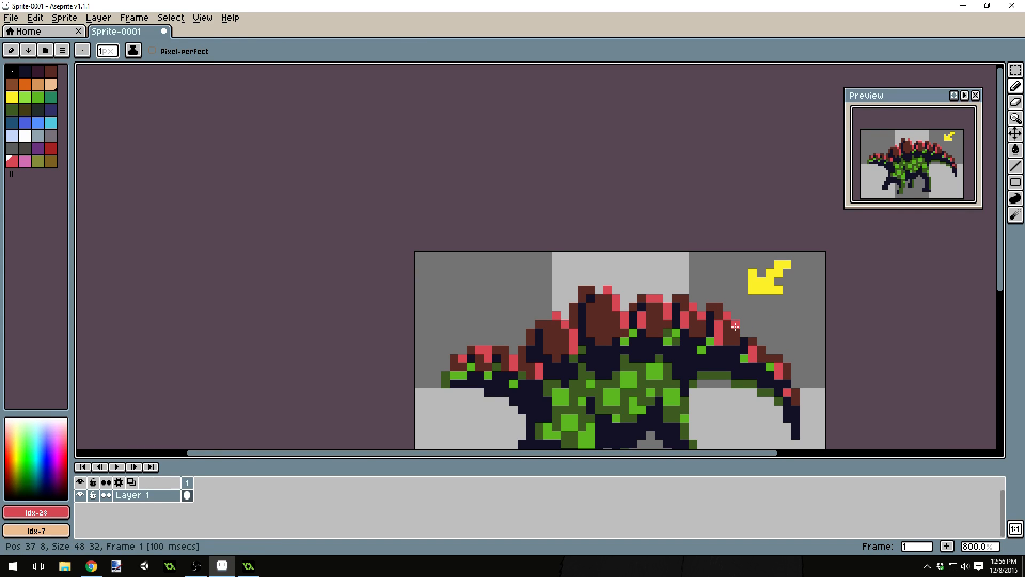
Extend the light red (index 28) highlight two pixels down the rear edge of the last large back plate
{"action": "left_click_drag", "start_coordinate": [735, 323], "coordinate": [735, 332]}
{"action": "left_click", "coordinate": [792, 370]}
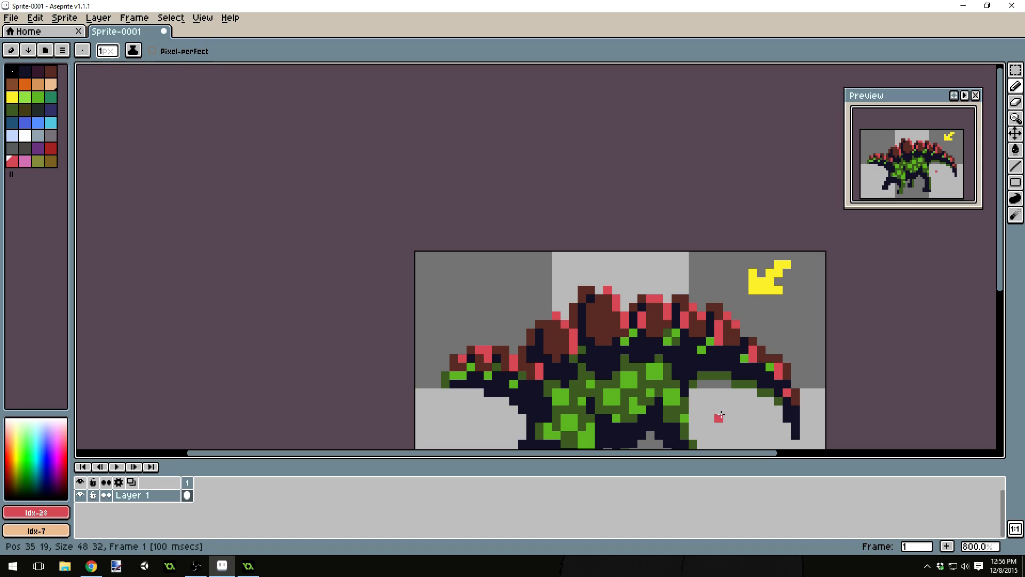
Try light red highlights along the front edges of the tallest plate and the plate ahead of it, and undo them
{"action": "left_click", "coordinate": [599, 302]}
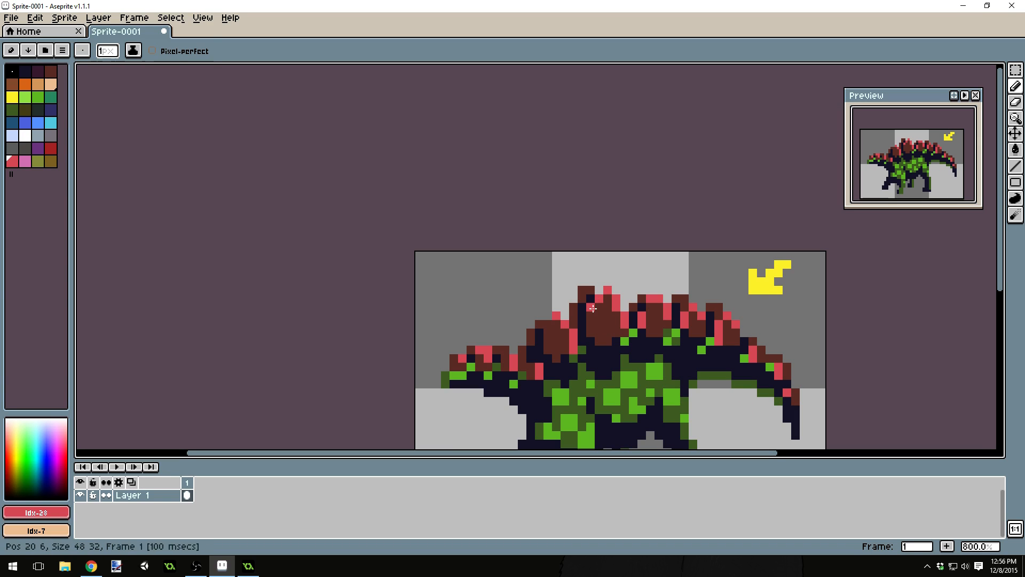
{"action": "left_click", "coordinate": [590, 307]}
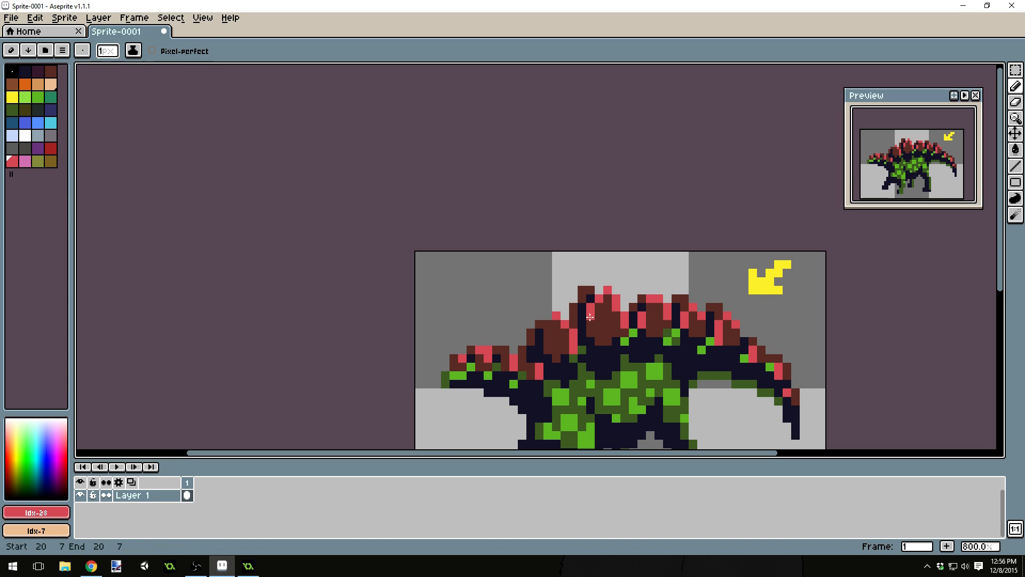
{"action": "key", "text": "ctrl+z"}
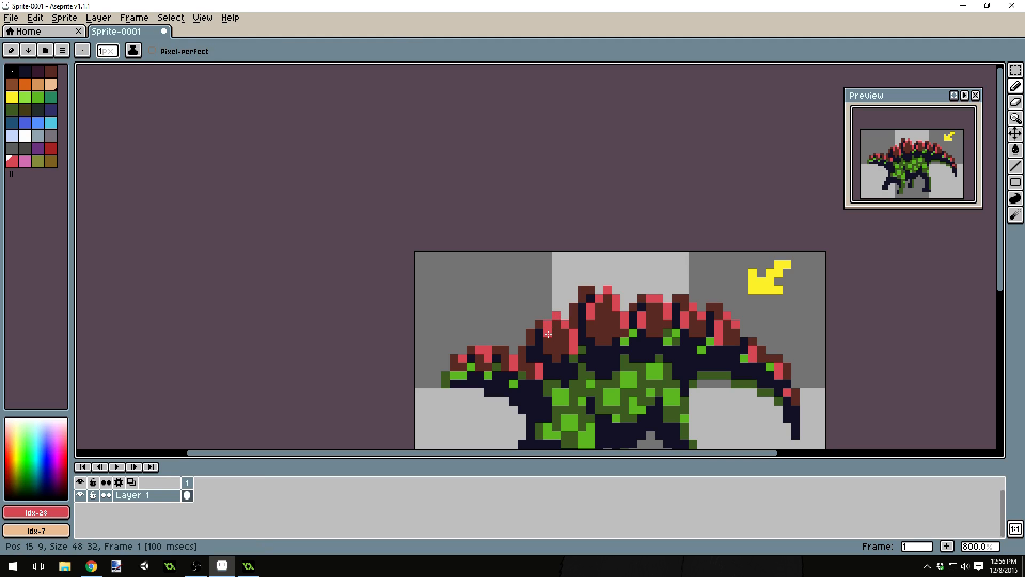
{"action": "scroll", "coordinate": [700, 375], "scroll_direction": "down", "scroll_amount": 1}
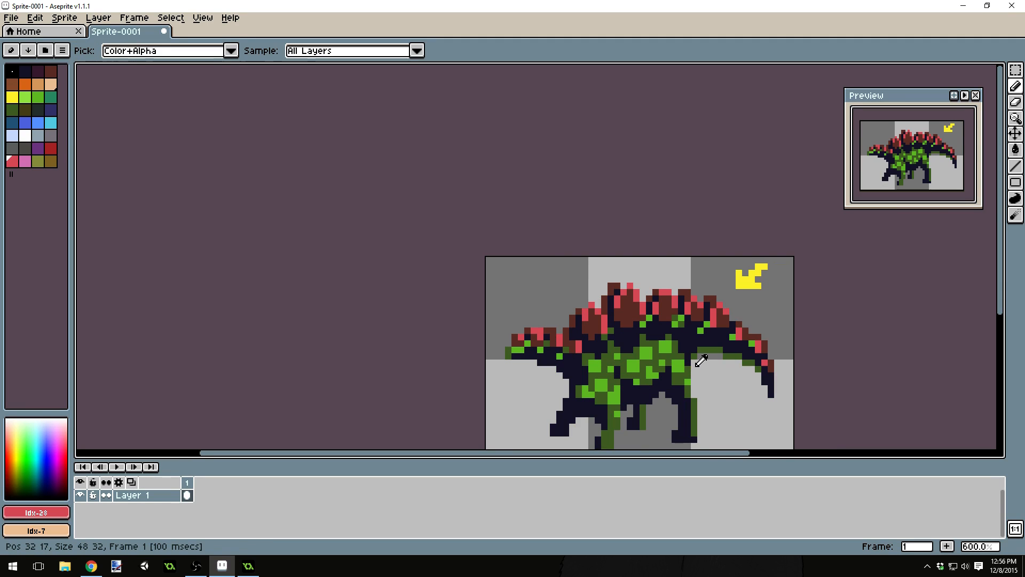
{"action": "key", "text": "ctrl+z"}
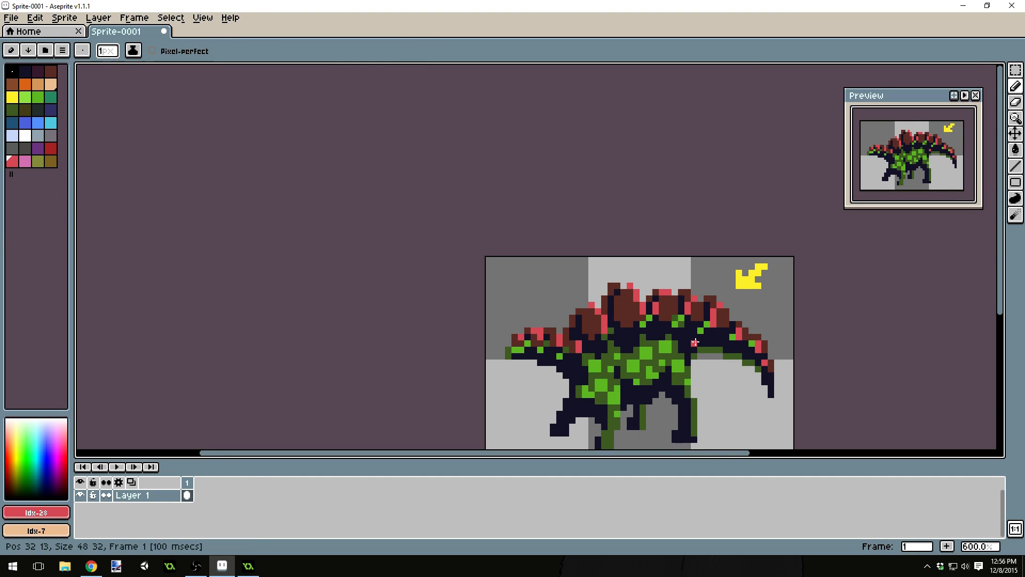
Examine the whole dinosaur at several magnifications and sample the transparent colour (index 0)
{"action": "scroll", "coordinate": [695, 343], "scroll_direction": "down", "scroll_amount": 3}
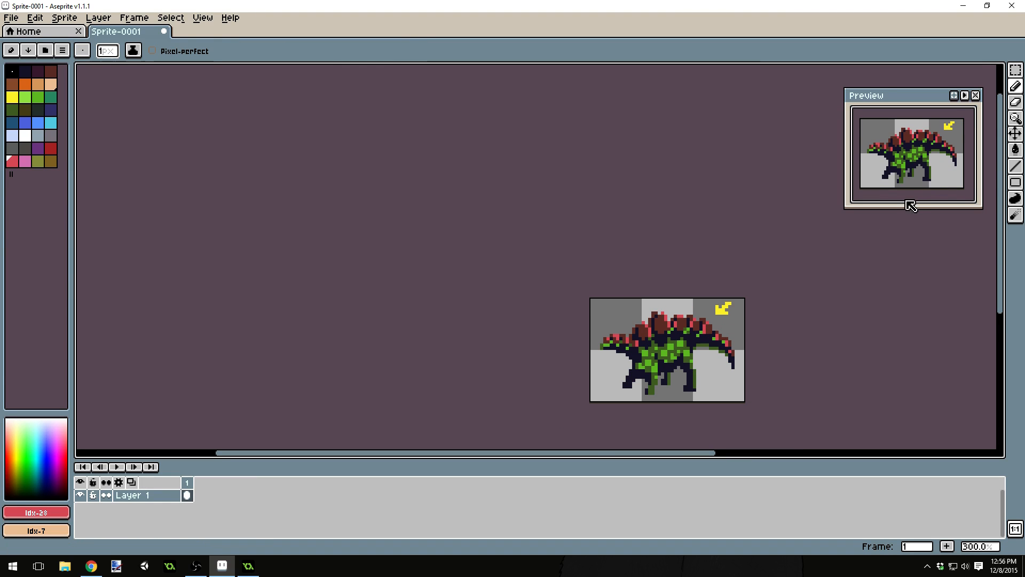
{"action": "scroll", "coordinate": [407, 235], "scroll_direction": "down", "scroll_amount": 2}
{"action": "scroll", "coordinate": [595, 320], "scroll_direction": "up", "scroll_amount": 2}
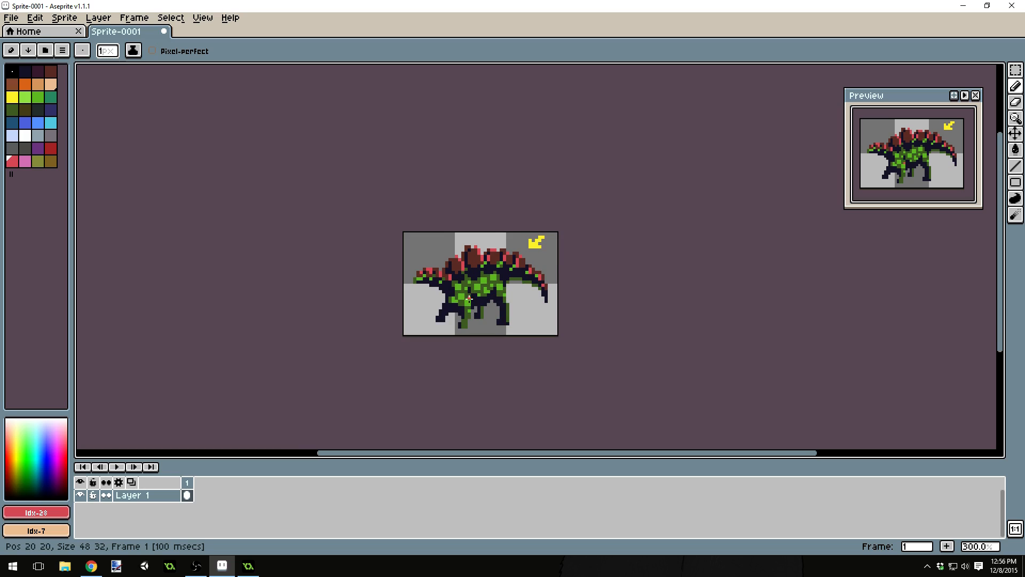
{"action": "scroll", "coordinate": [469, 297], "scroll_direction": "up", "scroll_amount": 5}
{"action": "scroll", "coordinate": [541, 300], "scroll_direction": "down", "scroll_amount": 2}
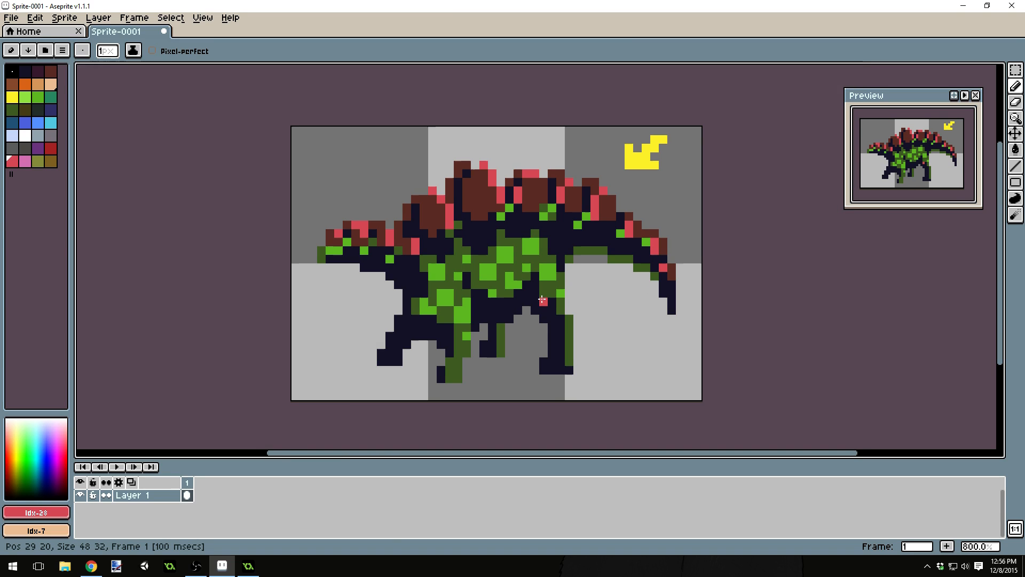
{"action": "scroll", "coordinate": [542, 300], "scroll_direction": "down", "scroll_amount": 2}
{"action": "scroll", "coordinate": [514, 294], "scroll_direction": "up", "scroll_amount": 1}
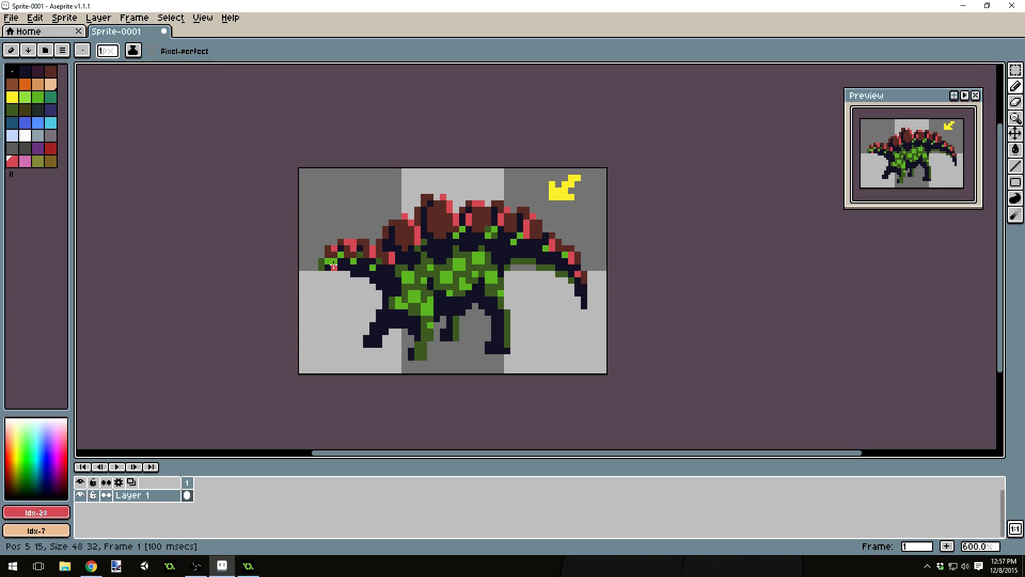
{"action": "key", "text": "alt"}
{"action": "left_click", "coordinate": [400, 331], "text": "alt"}
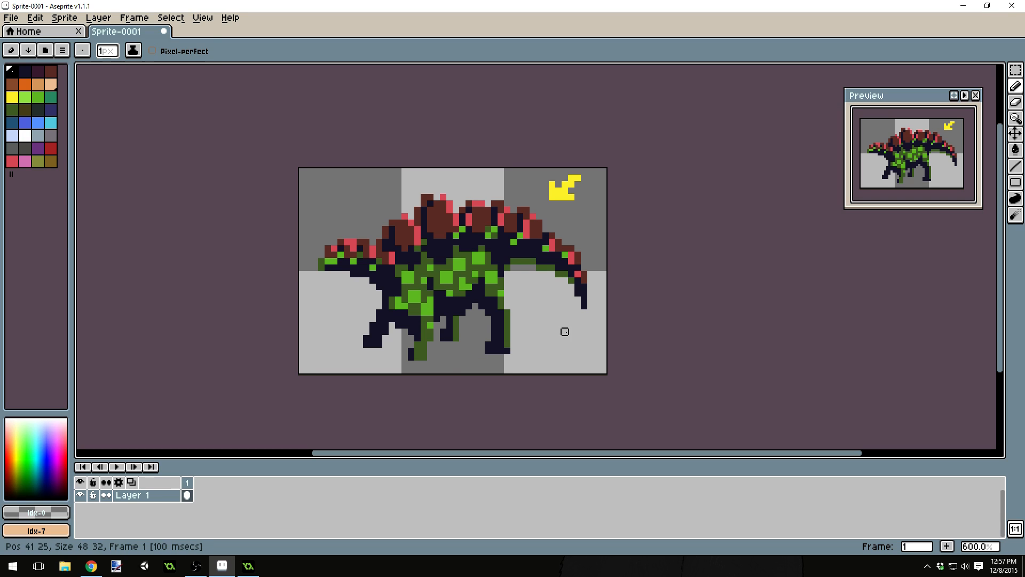
Sample the bright green (index 10) from the body and paint extra bright green pixels down the near front leg
{"action": "scroll", "coordinate": [443, 299], "scroll_direction": "up", "scroll_amount": 1}
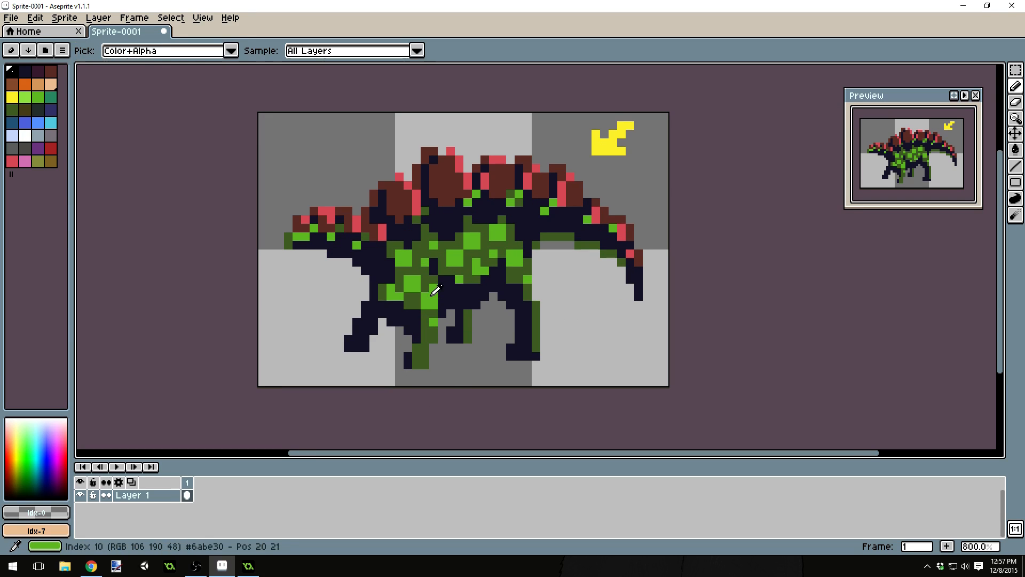
{"action": "left_click", "coordinate": [430, 331], "text": "alt"}
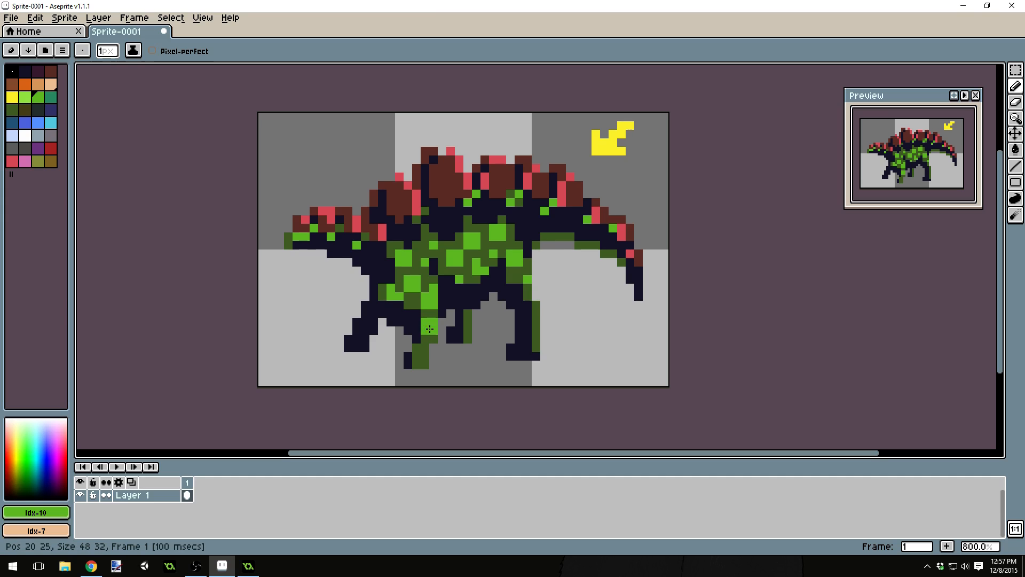
{"action": "left_click", "coordinate": [425, 355]}
{"action": "left_click", "coordinate": [425, 347]}
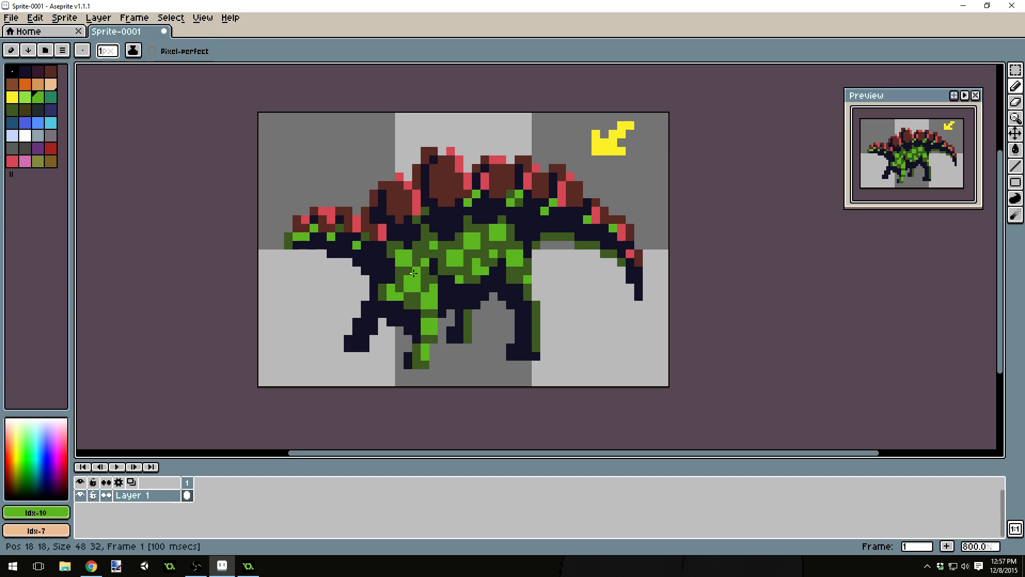
Join the separate spots on the shoulder and flank into larger bright green patches, undoing a stray stroke on the flank
{"action": "mouse_move", "coordinate": [416, 271]}
{"action": "left_mouse_down"}
{"action": "mouse_move", "coordinate": [417, 297]}
{"action": "mouse_move", "coordinate": [423, 269]}
{"action": "mouse_move", "coordinate": [492, 278]}
{"action": "mouse_move", "coordinate": [537, 321]}
{"action": "mouse_move", "coordinate": [474, 294]}
{"action": "mouse_move", "coordinate": [462, 248]}
{"action": "left_mouse_up"}
{"action": "left_click", "coordinate": [490, 250]}
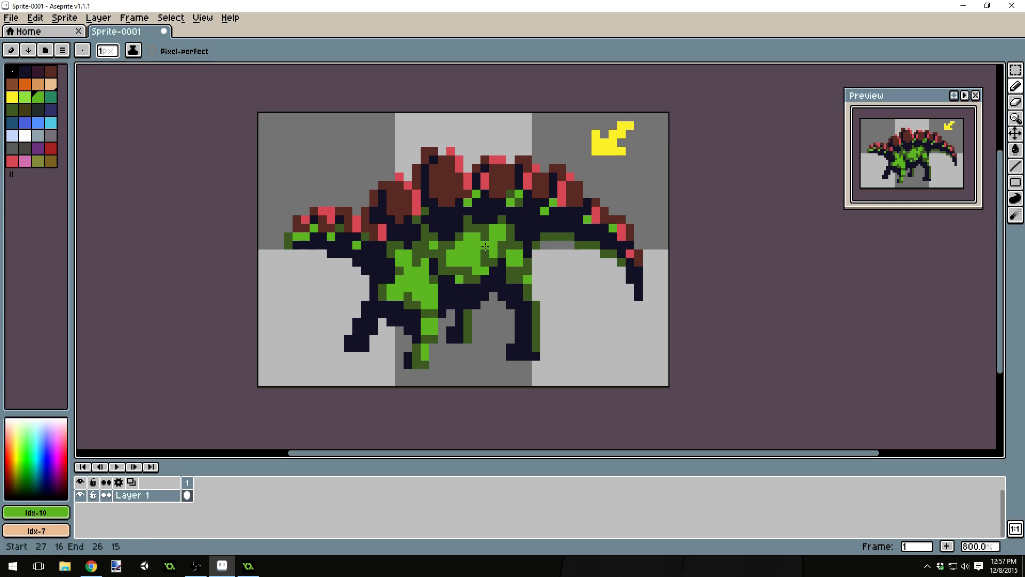
{"action": "key", "text": "ctrl+z"}
{"action": "left_click_drag", "start_coordinate": [492, 246], "coordinate": [487, 244]}
{"action": "left_click", "coordinate": [507, 246]}
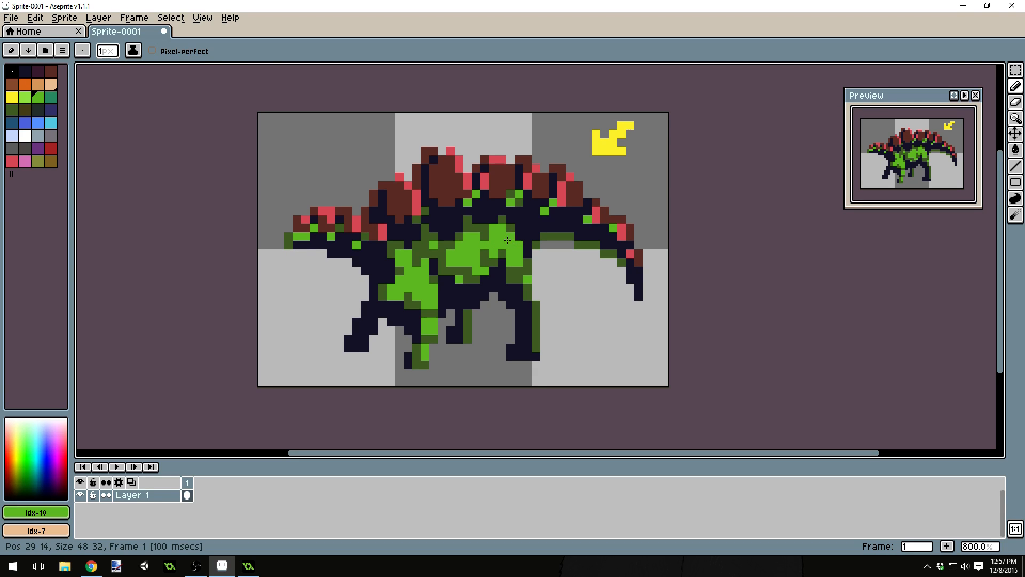
{"action": "mouse_move", "coordinate": [445, 252]}
{"action": "left_mouse_down"}
{"action": "mouse_move", "coordinate": [437, 252]}
{"action": "mouse_move", "coordinate": [445, 271]}
{"action": "left_mouse_up"}
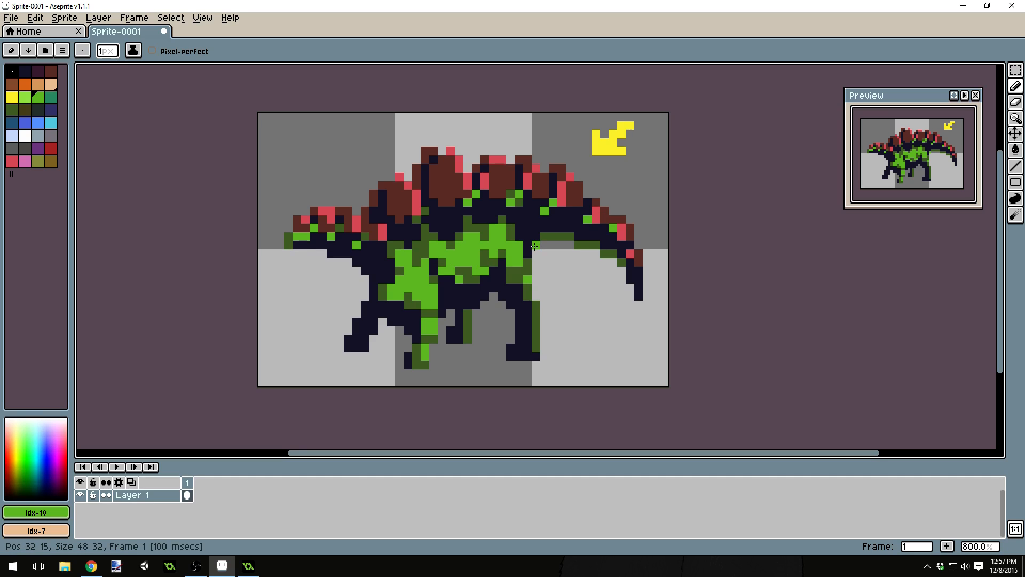
Paint bright green along the hind leg's rear edge, the underside of the tail and the rear edge of the thigh
{"action": "scroll", "coordinate": [496, 276], "scroll_direction": "down", "scroll_amount": 4}
{"action": "scroll", "coordinate": [499, 339], "scroll_direction": "up", "scroll_amount": 4}
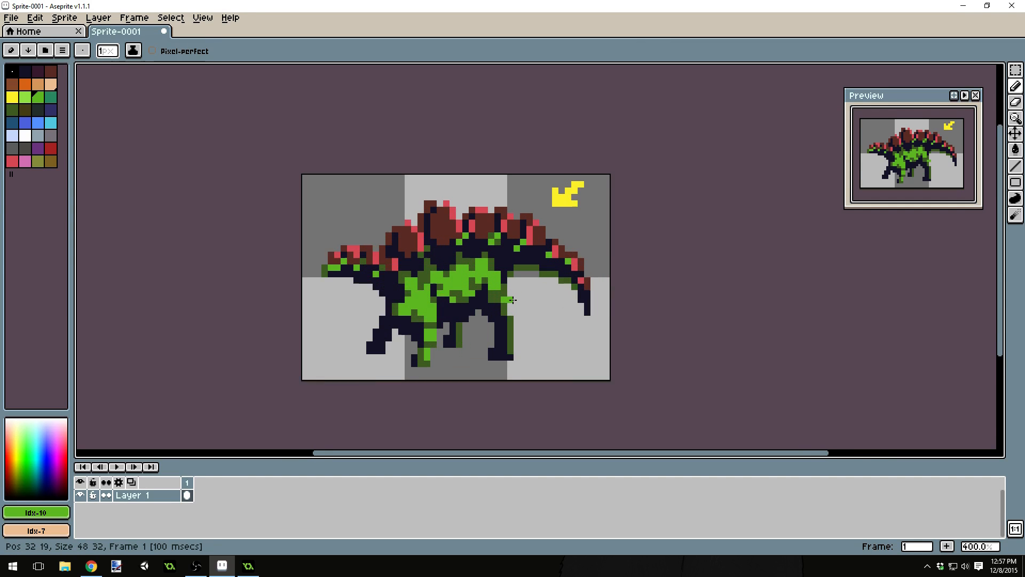
{"action": "left_click_drag", "start_coordinate": [510, 328], "coordinate": [512, 356]}
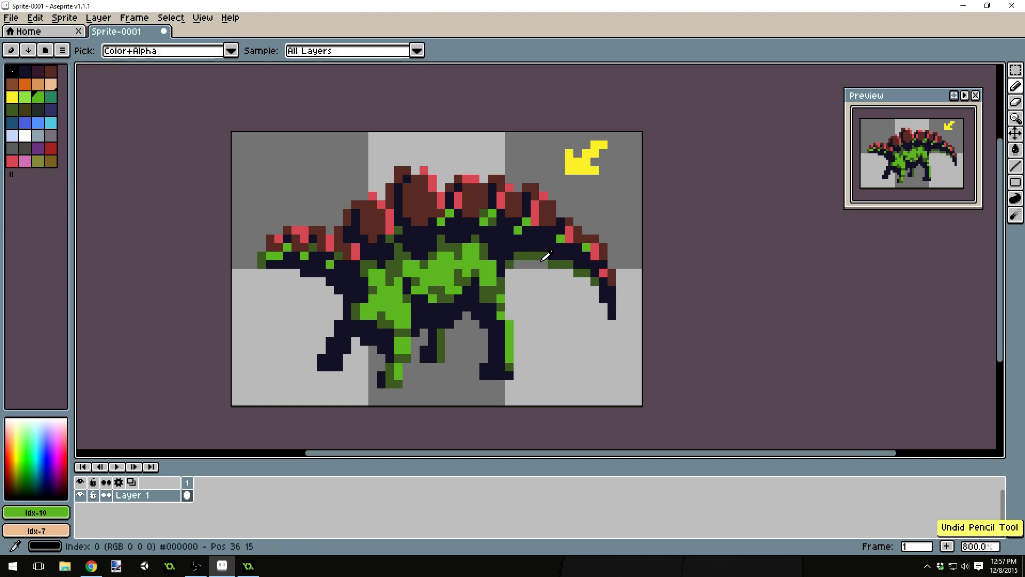
{"action": "left_click_drag", "start_coordinate": [543, 255], "coordinate": [528, 255]}
{"action": "left_click", "coordinate": [557, 265]}
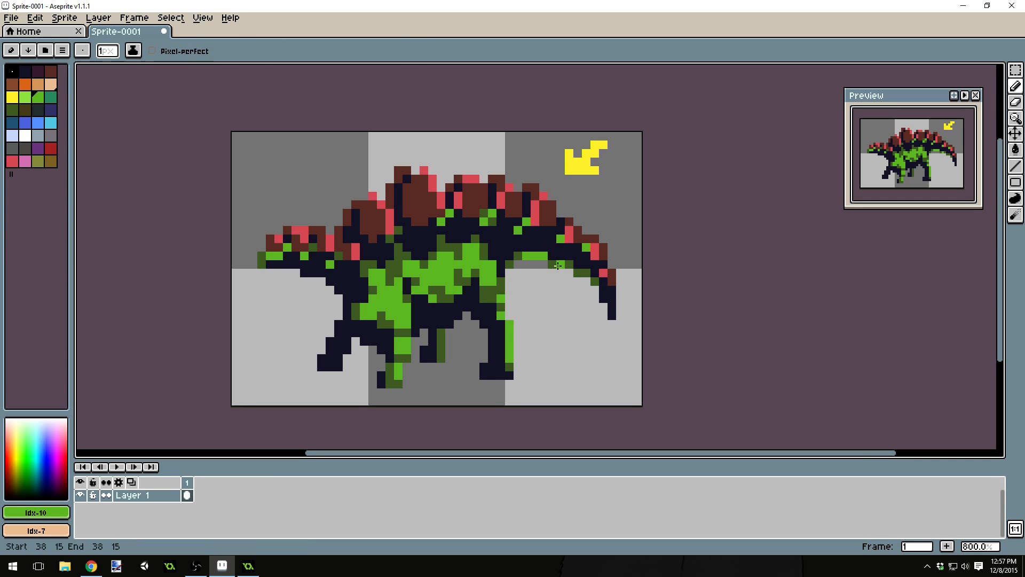
{"action": "left_click", "coordinate": [580, 272]}
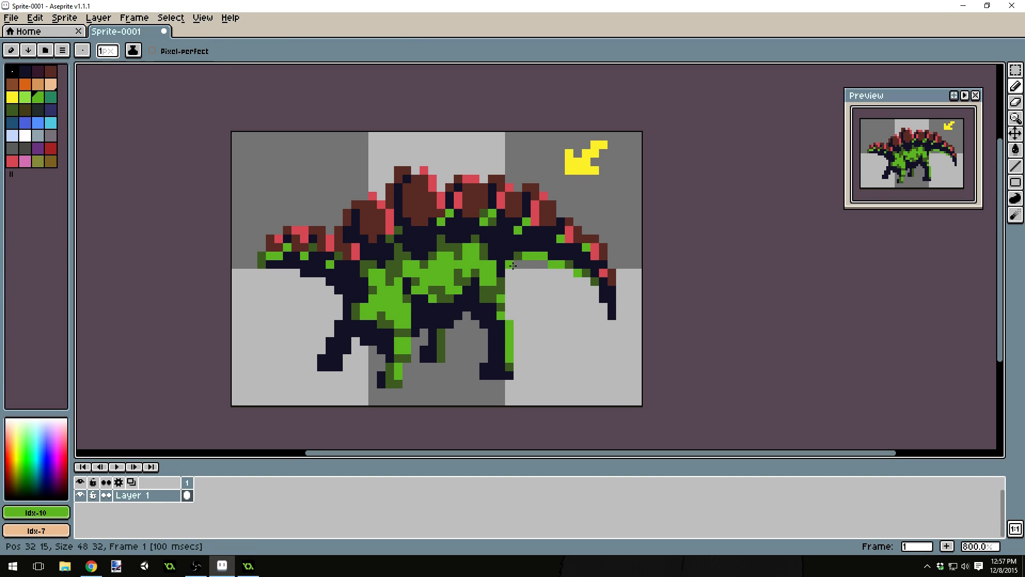
{"action": "left_click_drag", "start_coordinate": [501, 279], "coordinate": [503, 289]}
Set both the foreground and background colours to the bright green palette entry, index 10
{"action": "scroll", "coordinate": [504, 382], "scroll_direction": "down", "scroll_amount": 4}
{"action": "scroll", "coordinate": [487, 394], "scroll_direction": "up", "scroll_amount": 1}
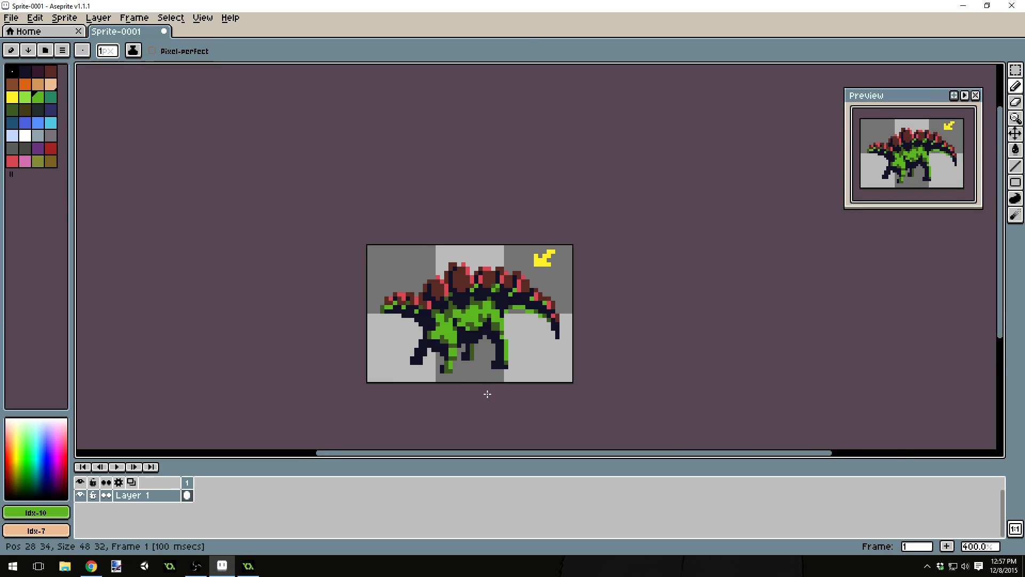
{"action": "scroll", "coordinate": [487, 394], "scroll_direction": "up", "scroll_amount": 1}
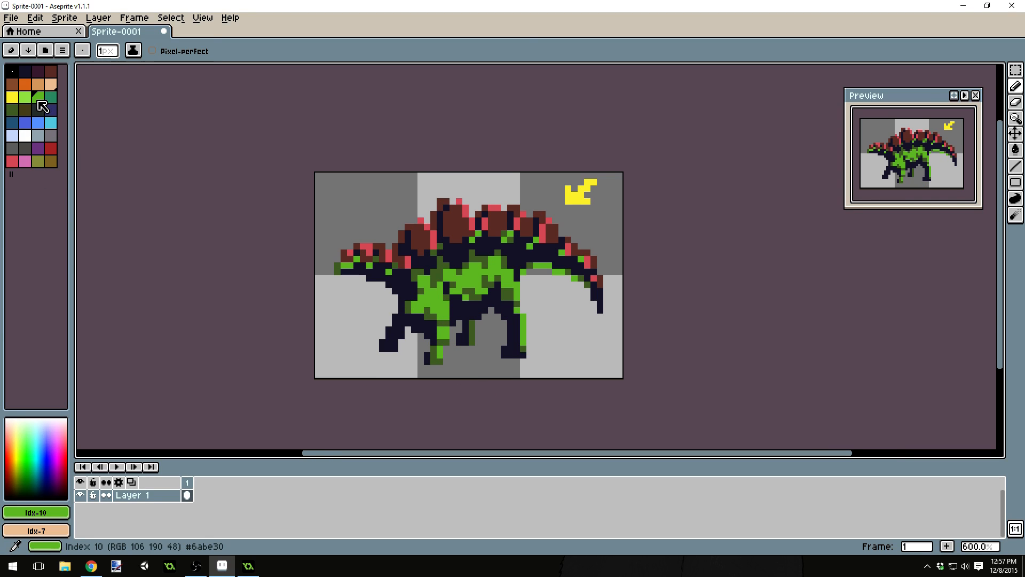
{"action": "left_click", "coordinate": [39, 102]}
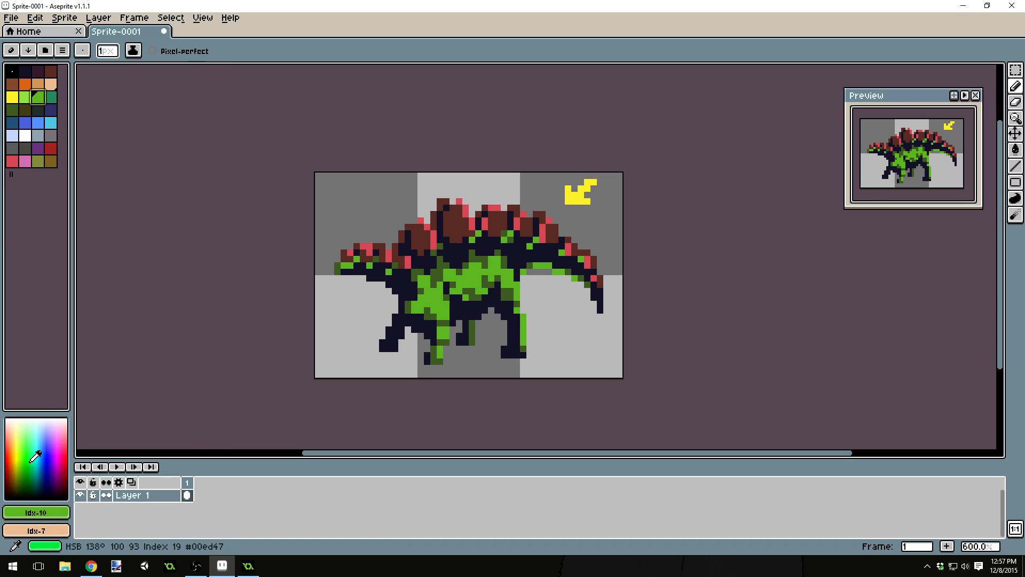
{"action": "left_click_drag", "start_coordinate": [40, 460], "coordinate": [45, 470]}
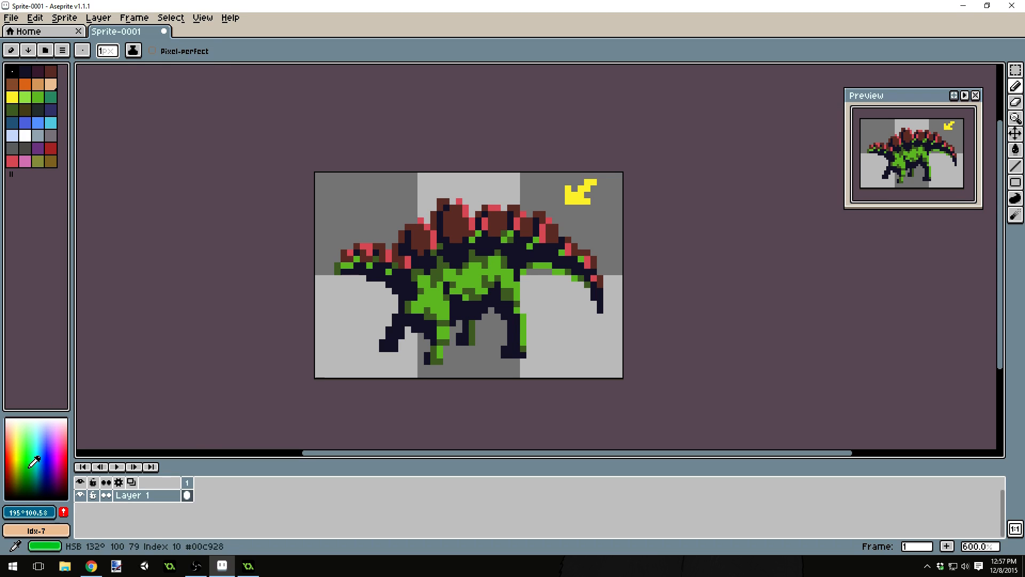
{"action": "left_click", "coordinate": [39, 98]}
{"action": "right_click", "coordinate": [39, 98]}
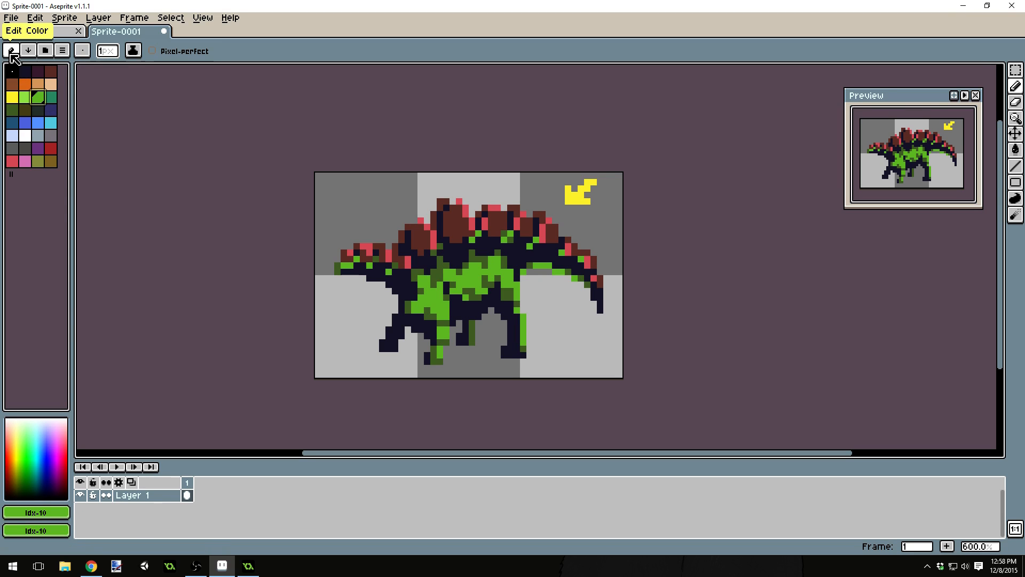
Open palette entry 10 for editing and set its green component to 185
{"action": "left_click", "coordinate": [11, 52]}
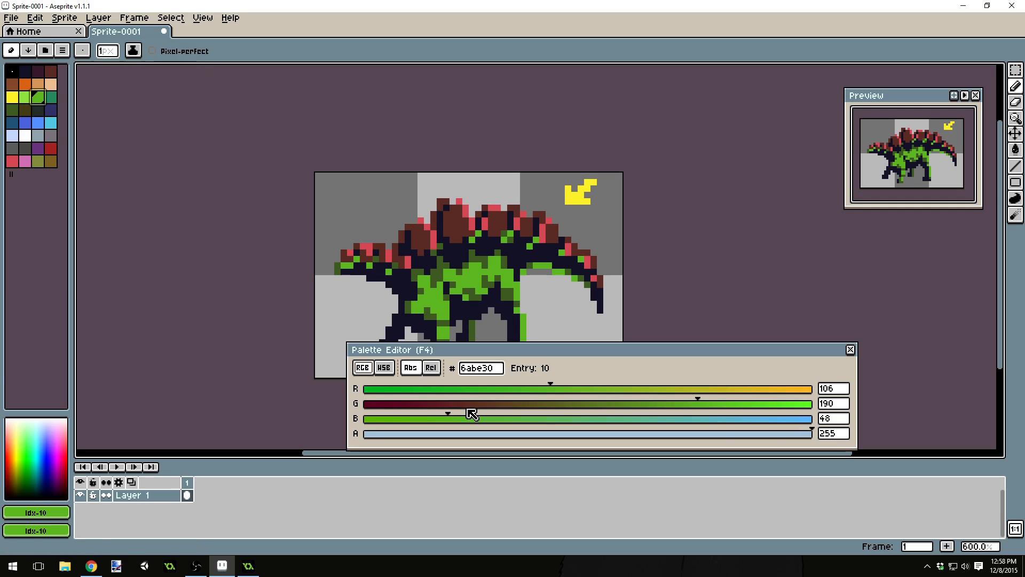
{"action": "left_click", "coordinate": [850, 350]}
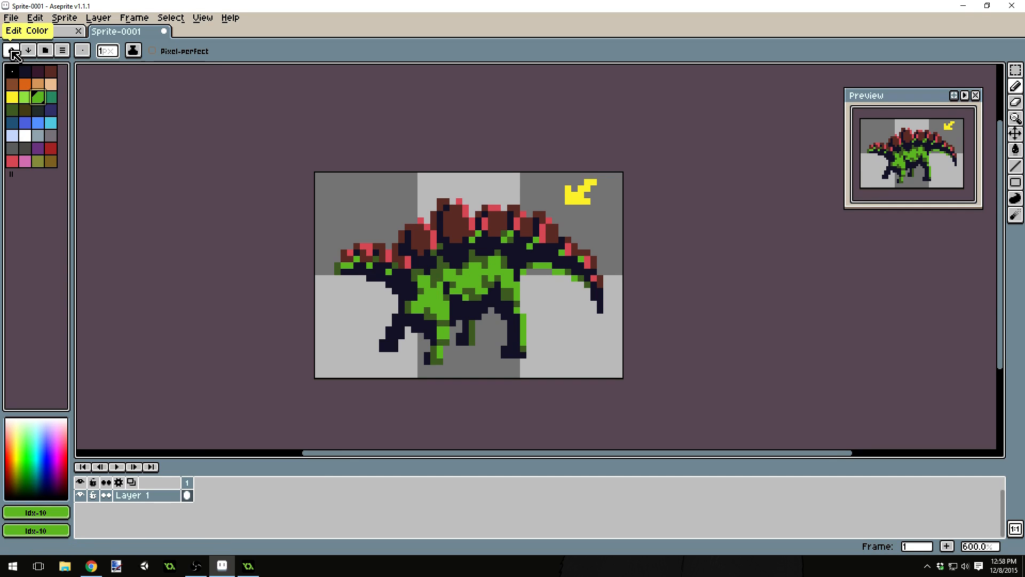
{"action": "left_click", "coordinate": [11, 51]}
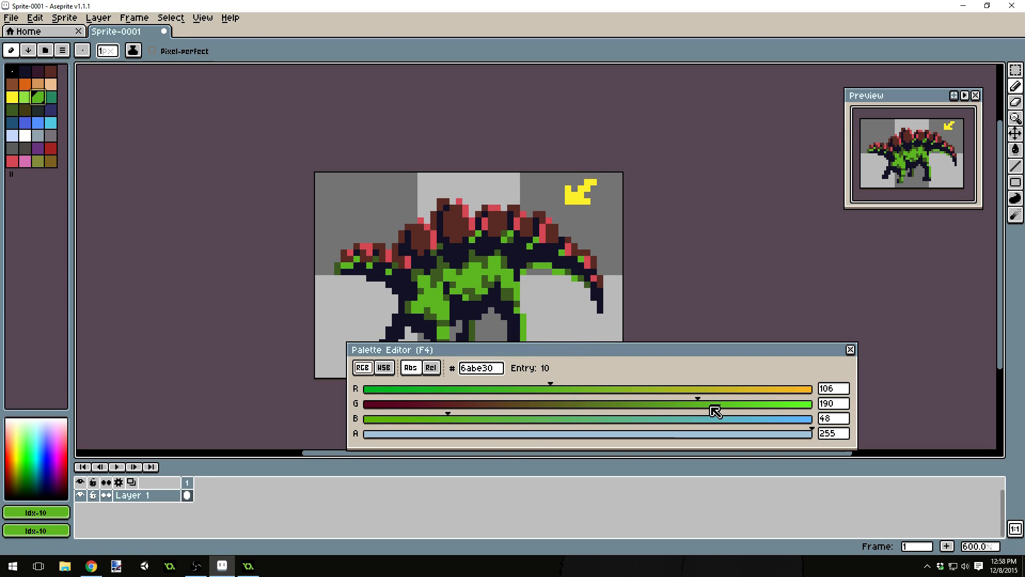
{"action": "mouse_move", "coordinate": [697, 401]}
{"action": "left_mouse_down"}
{"action": "mouse_move", "coordinate": [567, 400]}
{"action": "mouse_move", "coordinate": [626, 410]}
{"action": "left_mouse_up"}
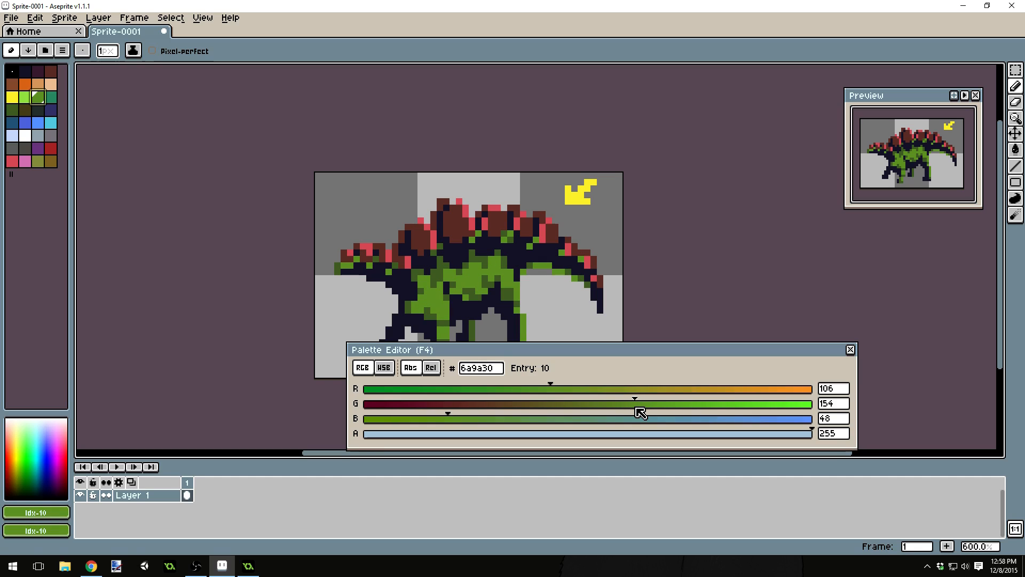
{"action": "left_click_drag", "start_coordinate": [647, 411], "coordinate": [689, 412]}
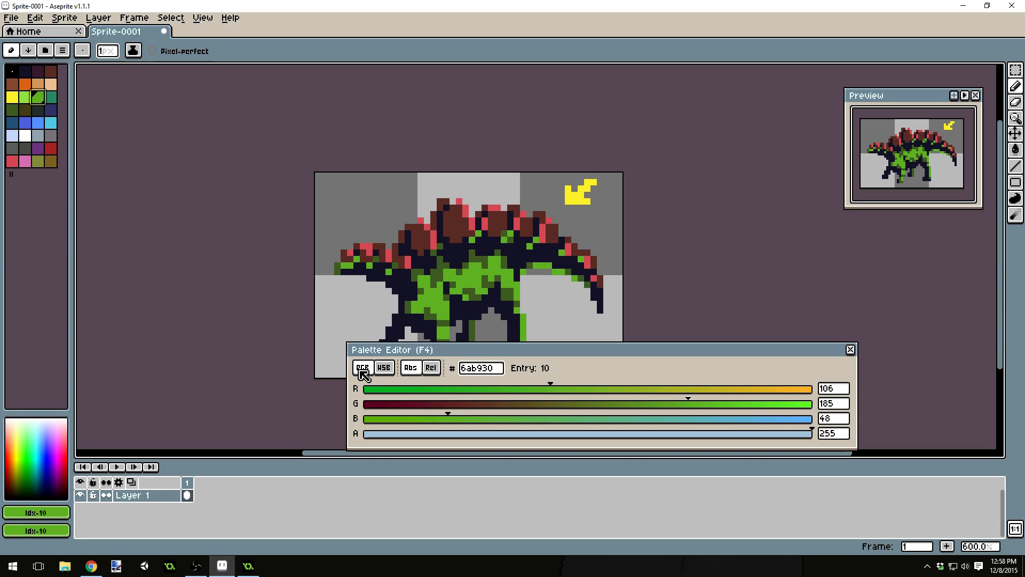
Switch the palette entry to HSB and set hue to 118, saturation to 50 and brightness to 66
{"action": "left_click", "coordinate": [384, 368]}
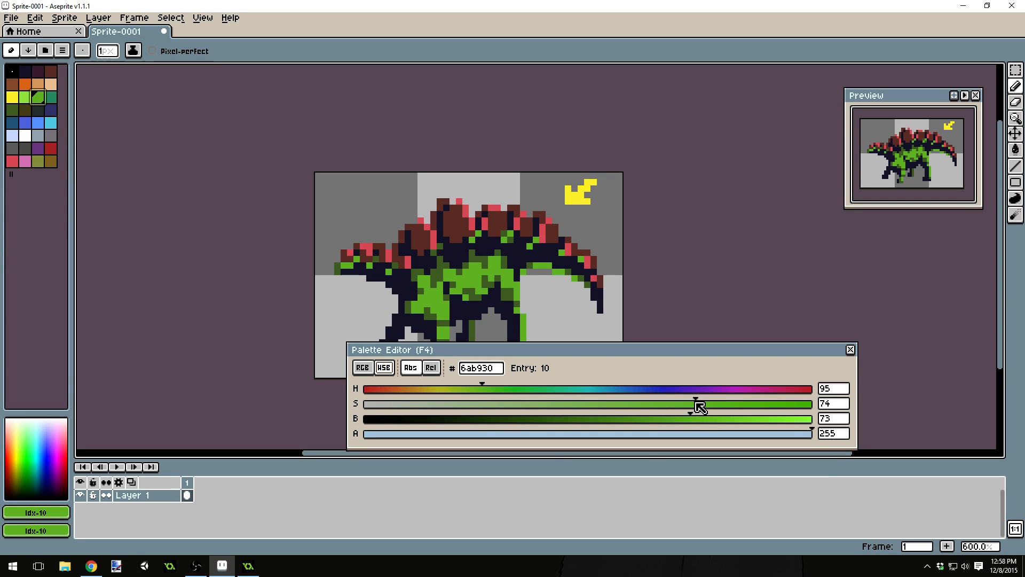
{"action": "mouse_move", "coordinate": [685, 405]}
{"action": "left_mouse_down"}
{"action": "mouse_move", "coordinate": [645, 421]}
{"action": "mouse_move", "coordinate": [660, 424]}
{"action": "left_mouse_up"}
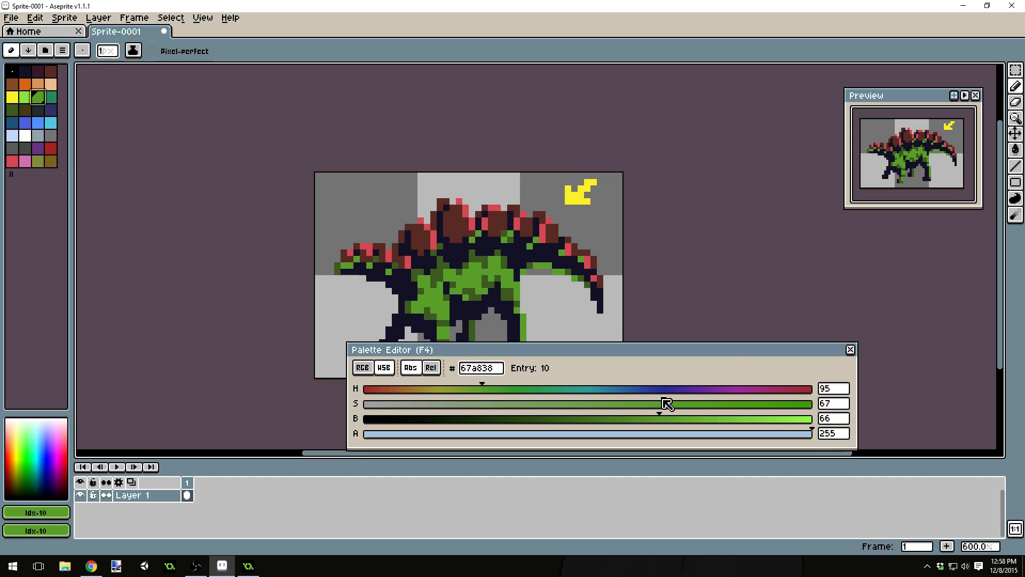
{"action": "left_click_drag", "start_coordinate": [664, 404], "coordinate": [591, 417]}
{"action": "mouse_move", "coordinate": [592, 417]}
{"action": "left_mouse_down"}
{"action": "mouse_move", "coordinate": [455, 423]}
{"action": "mouse_move", "coordinate": [589, 418]}
{"action": "left_mouse_up"}
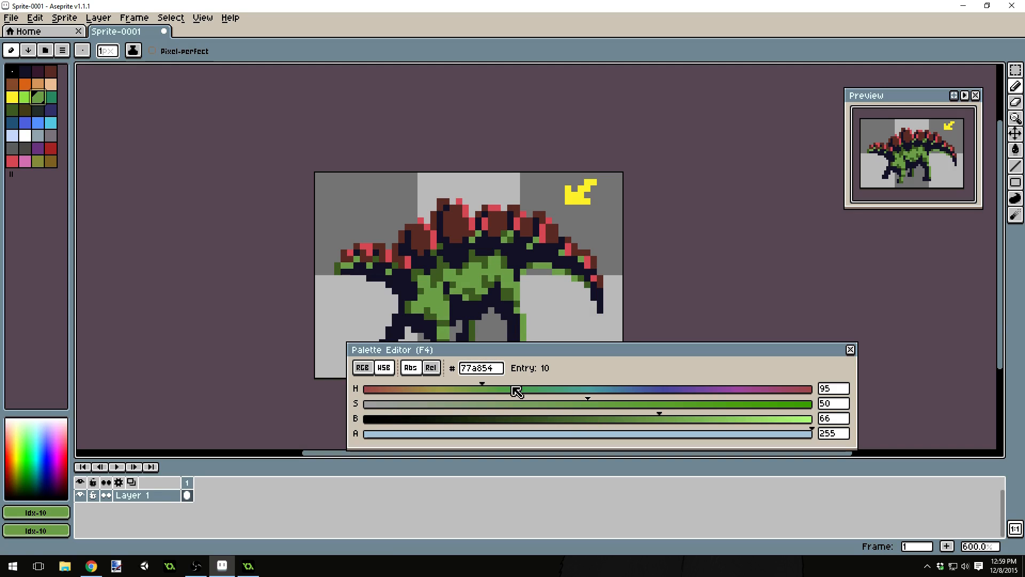
{"action": "left_click_drag", "start_coordinate": [493, 387], "coordinate": [516, 393]}
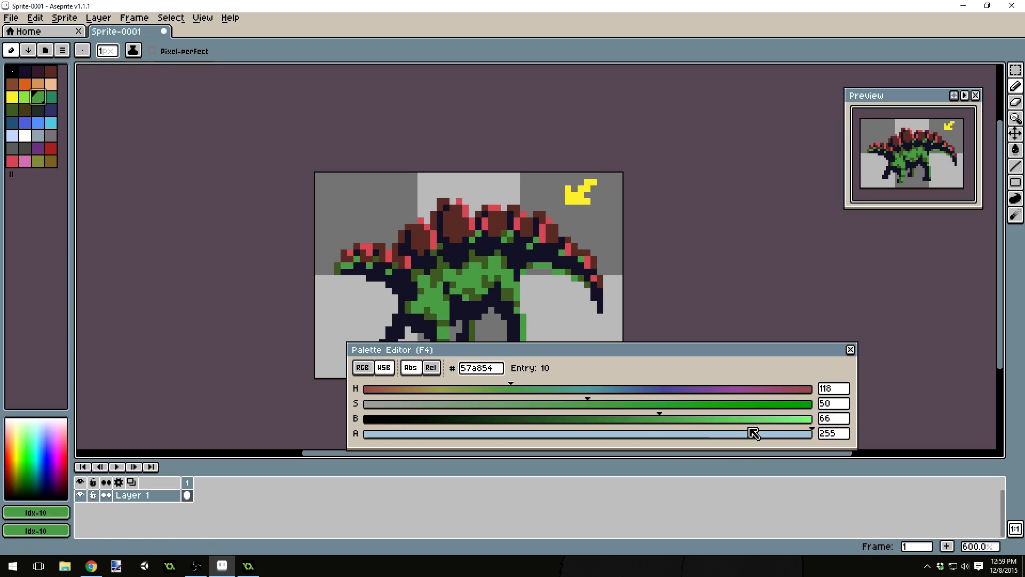
Close the palette editor and examine the dinosaur's adjusted green shading at several magnifications
{"action": "left_click", "coordinate": [851, 350]}
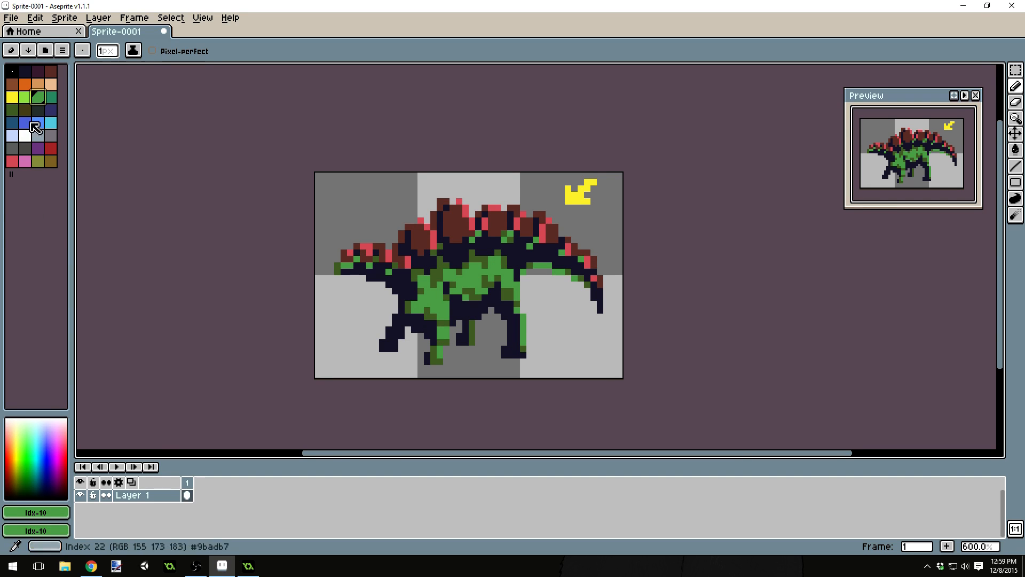
{"action": "left_click", "coordinate": [52, 161]}
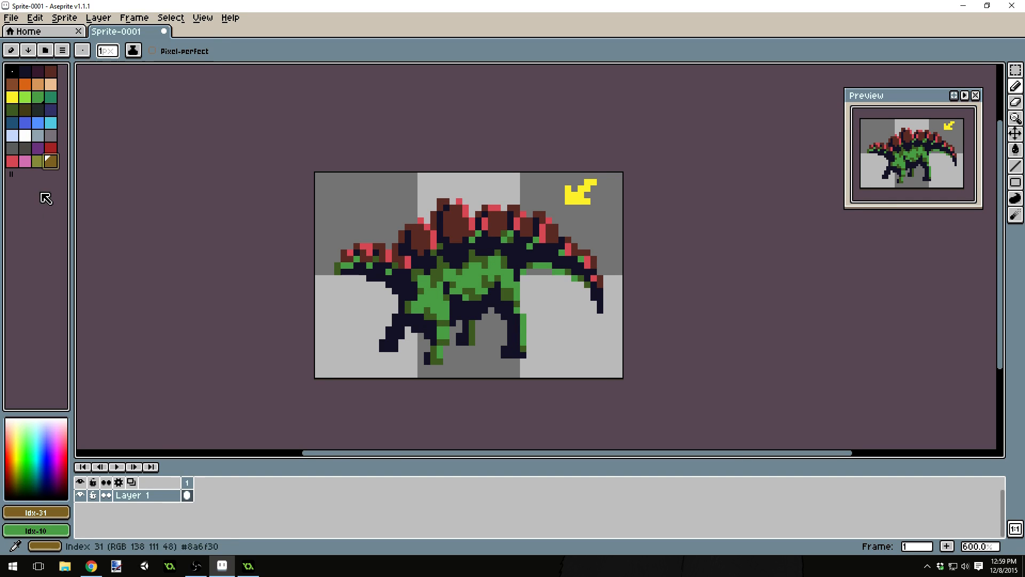
{"action": "scroll", "coordinate": [496, 300], "scroll_direction": "down", "scroll_amount": 2}
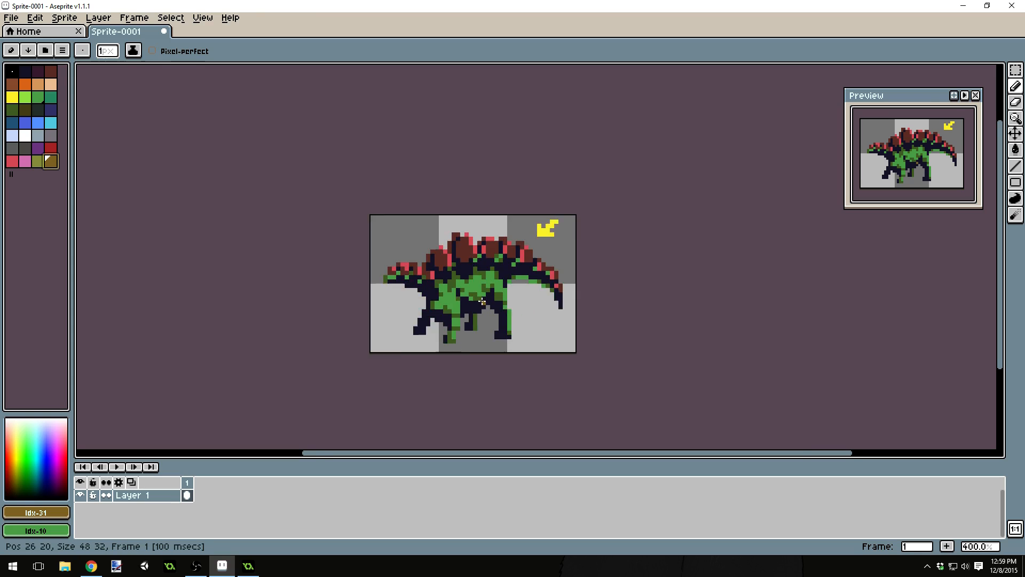
{"action": "scroll", "coordinate": [497, 300], "scroll_direction": "up", "scroll_amount": 1}
{"action": "scroll", "coordinate": [496, 300], "scroll_direction": "up", "scroll_amount": 1}
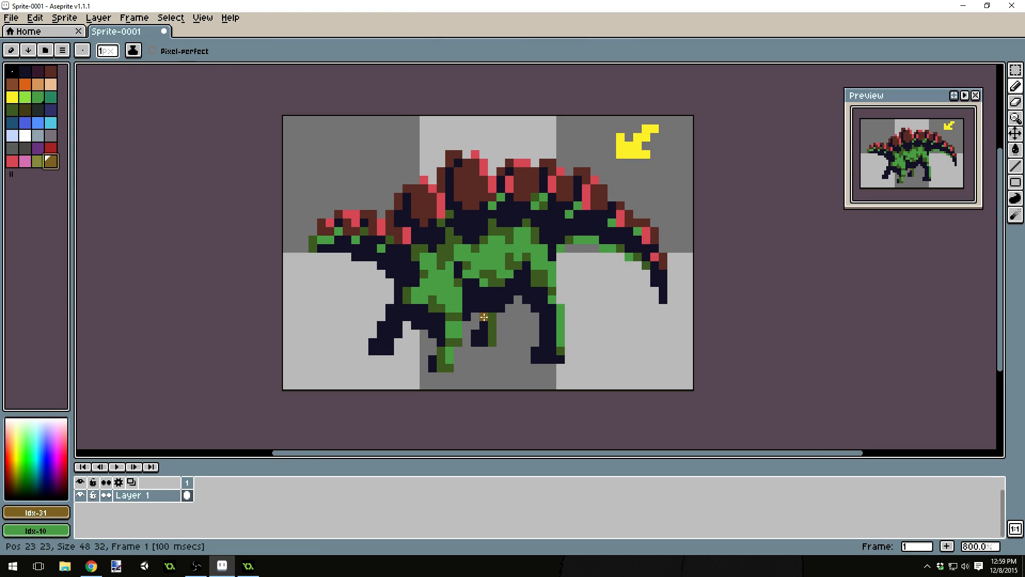
{"action": "scroll", "coordinate": [483, 317], "scroll_direction": "up", "scroll_amount": 1}
{"action": "scroll", "coordinate": [491, 318], "scroll_direction": "down", "scroll_amount": 6}
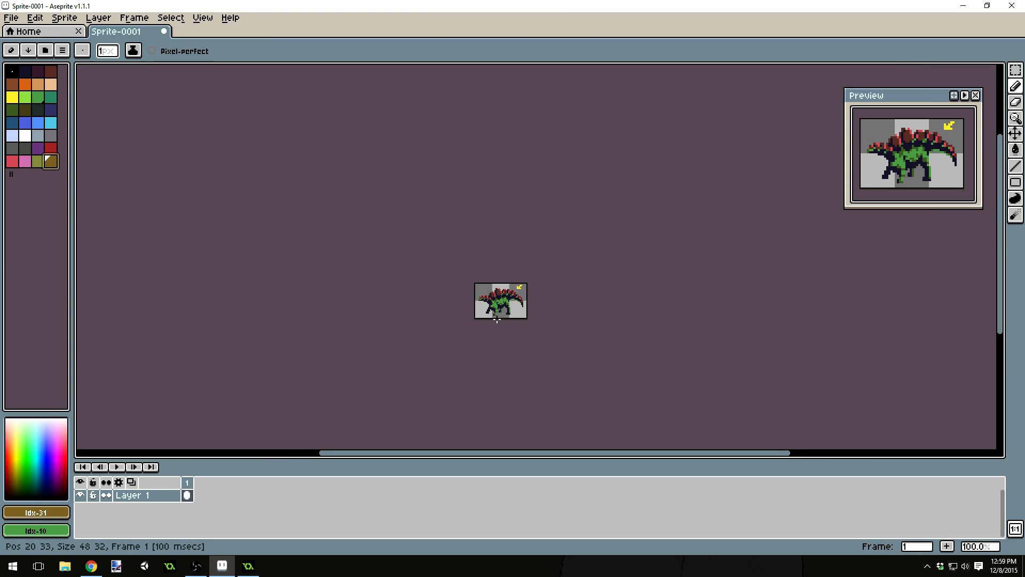
{"action": "scroll", "coordinate": [496, 319], "scroll_direction": "up", "scroll_amount": 5}
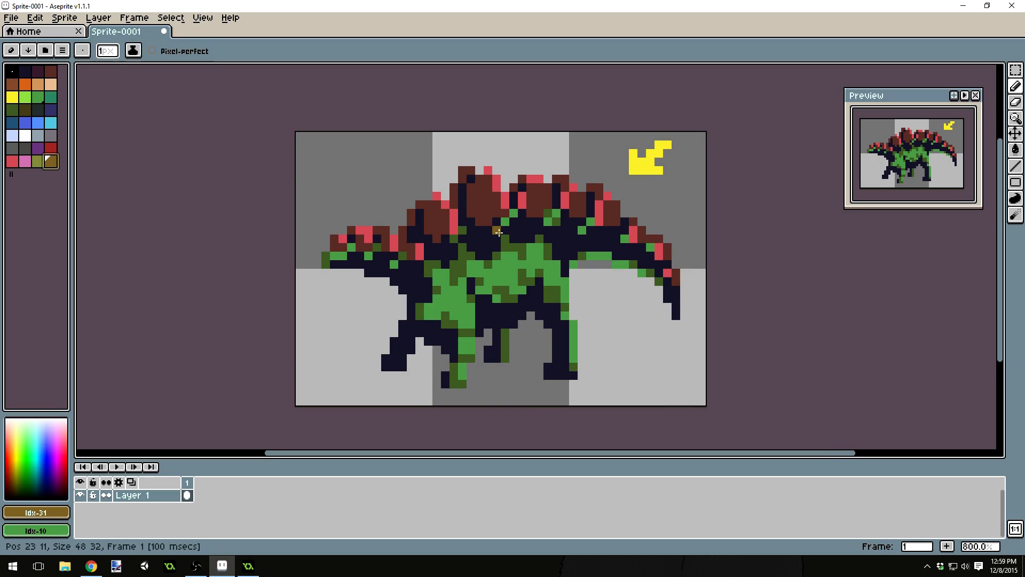
{"action": "scroll", "coordinate": [498, 231], "scroll_direction": "up", "scroll_amount": 2}
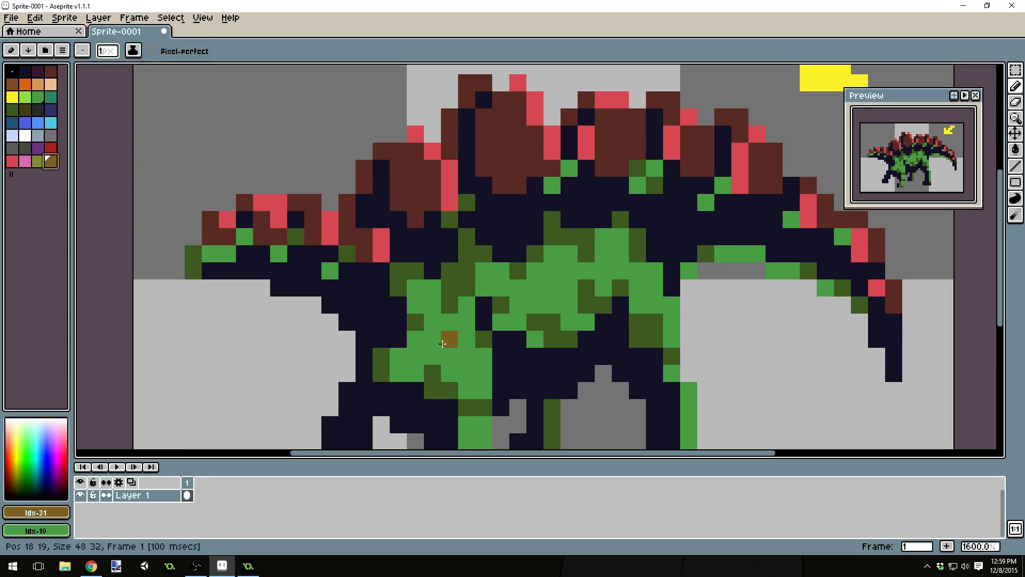
Sample the dark green from the body, index 12, and set that palette entry's brightness to 35
{"action": "key", "text": "i"}
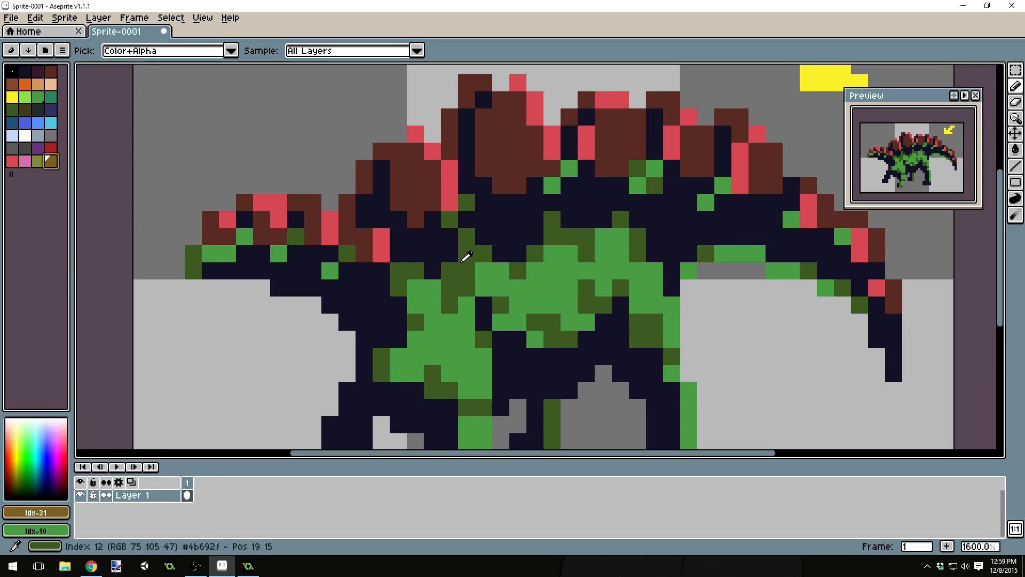
{"action": "left_click", "coordinate": [466, 257]}
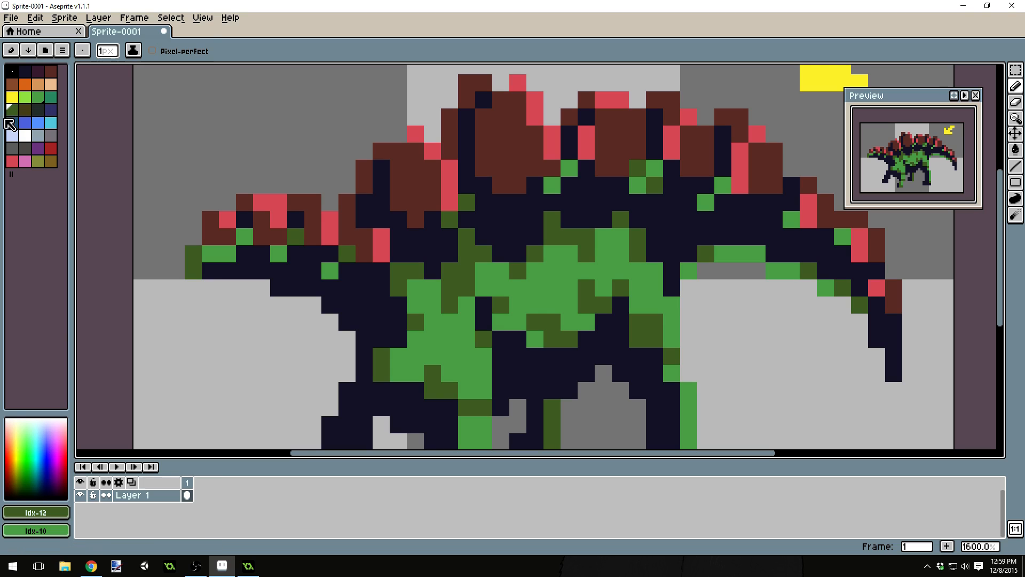
{"action": "key", "text": "F4"}
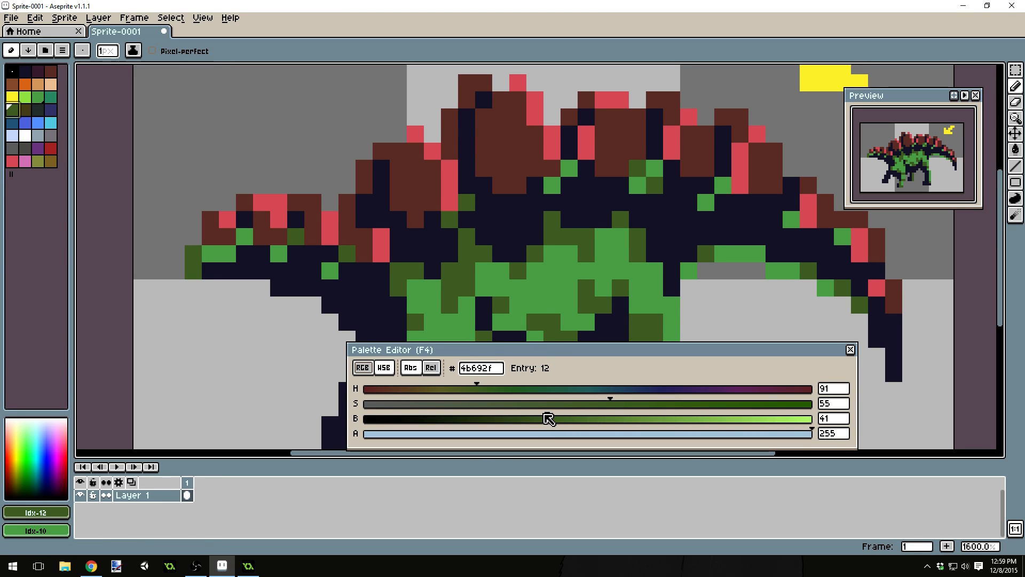
{"action": "left_click_drag", "start_coordinate": [545, 418], "coordinate": [529, 423]}
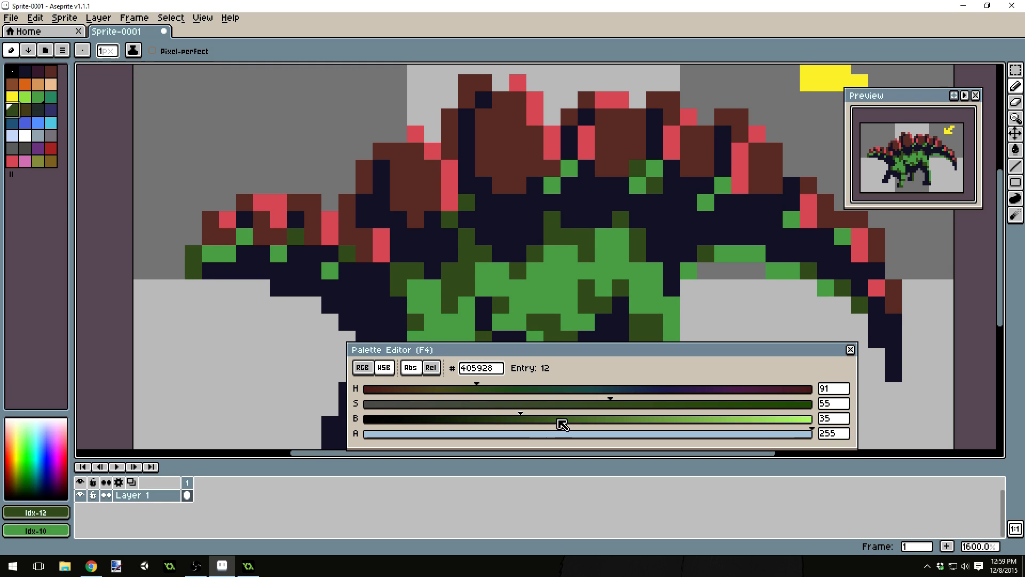
{"action": "left_click", "coordinate": [851, 350]}
{"action": "scroll", "coordinate": [691, 271], "scroll_direction": "down", "scroll_amount": 4}
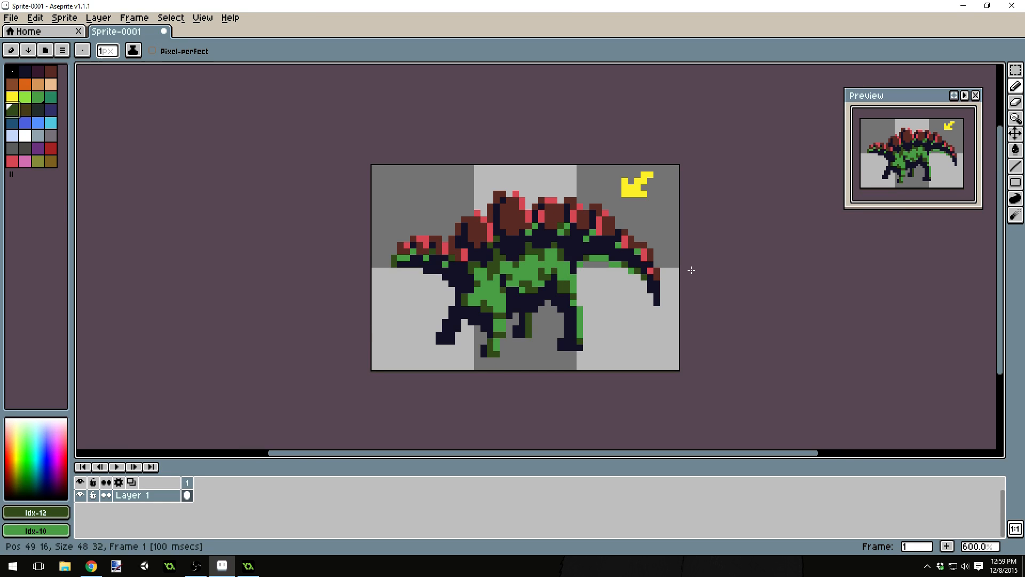
{"action": "scroll", "coordinate": [700, 272], "scroll_direction": "up", "scroll_amount": 1}
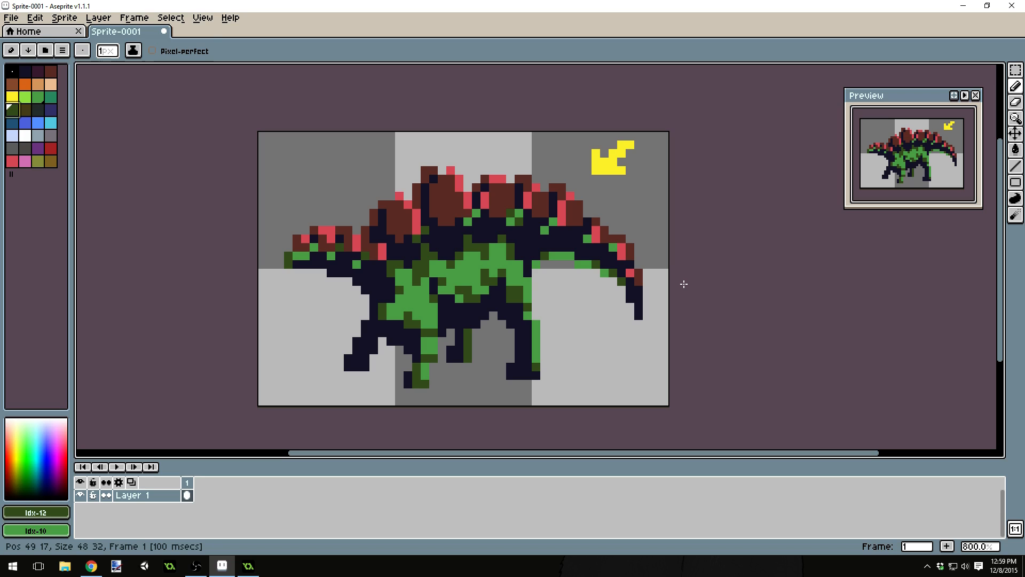
Rename the dinosaur's layer as Dino
{"action": "left_click", "coordinate": [38, 135]}
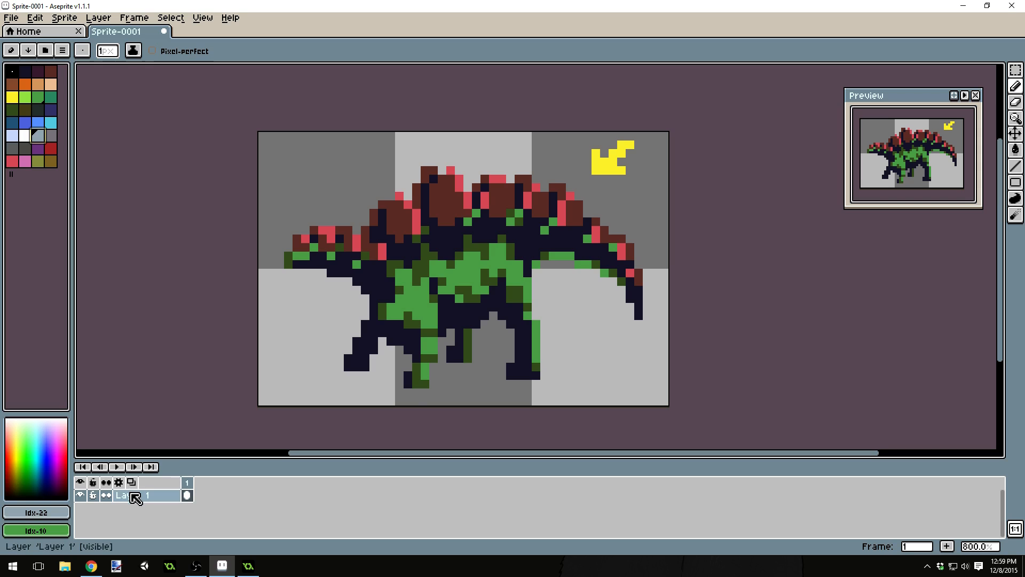
{"action": "double_click", "coordinate": [132, 494]}
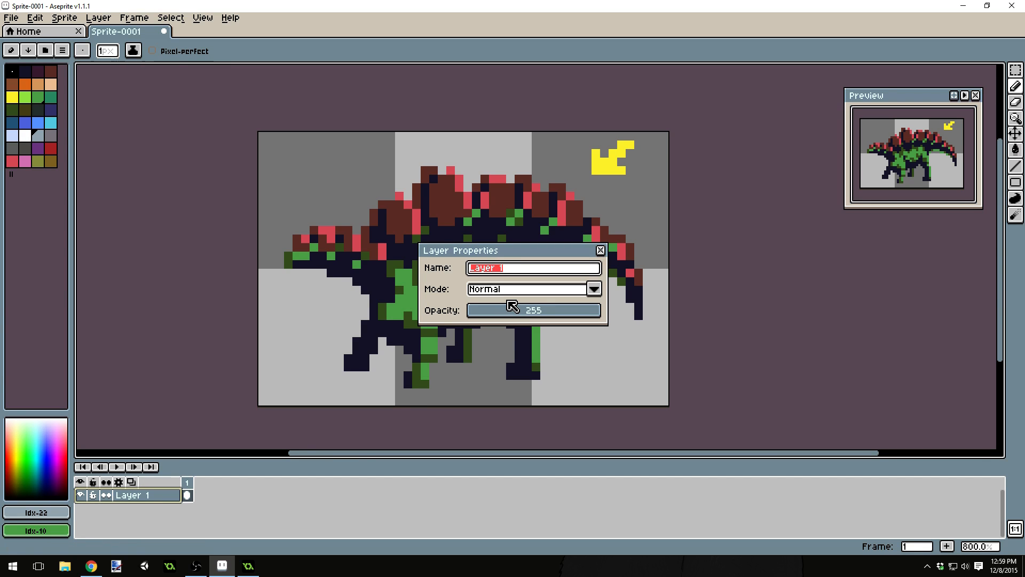
{"action": "type", "text": "Dino"}
{"action": "key", "text": "Return"}
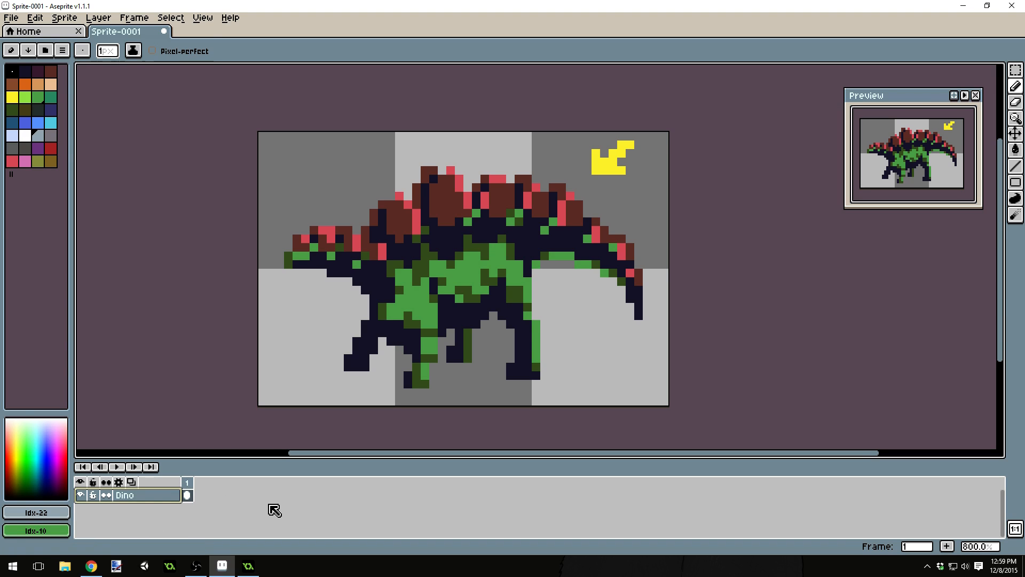
Add a new layer and name it Background
{"action": "key", "text": "shift+n"}
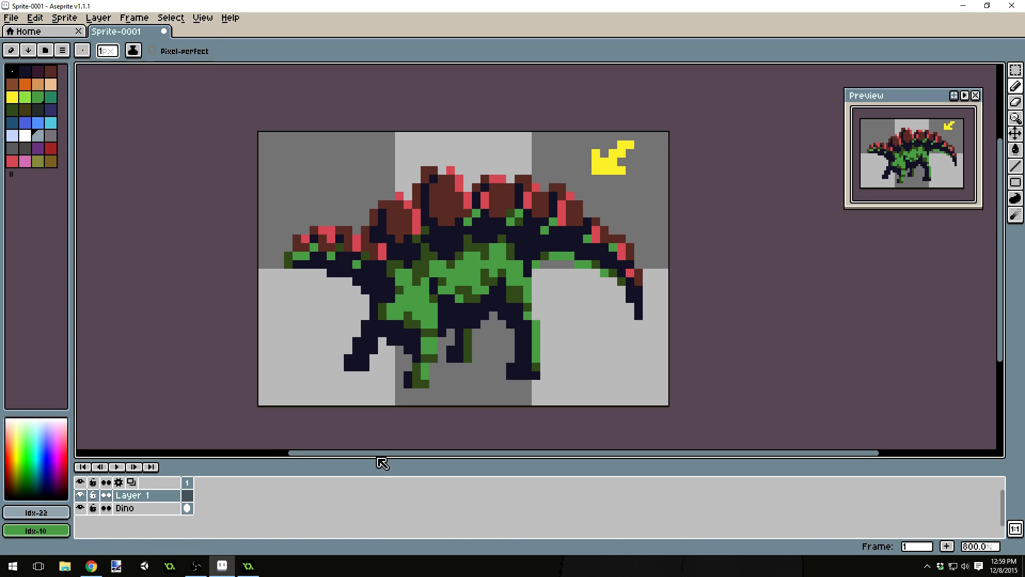
{"action": "double_click", "coordinate": [166, 500]}
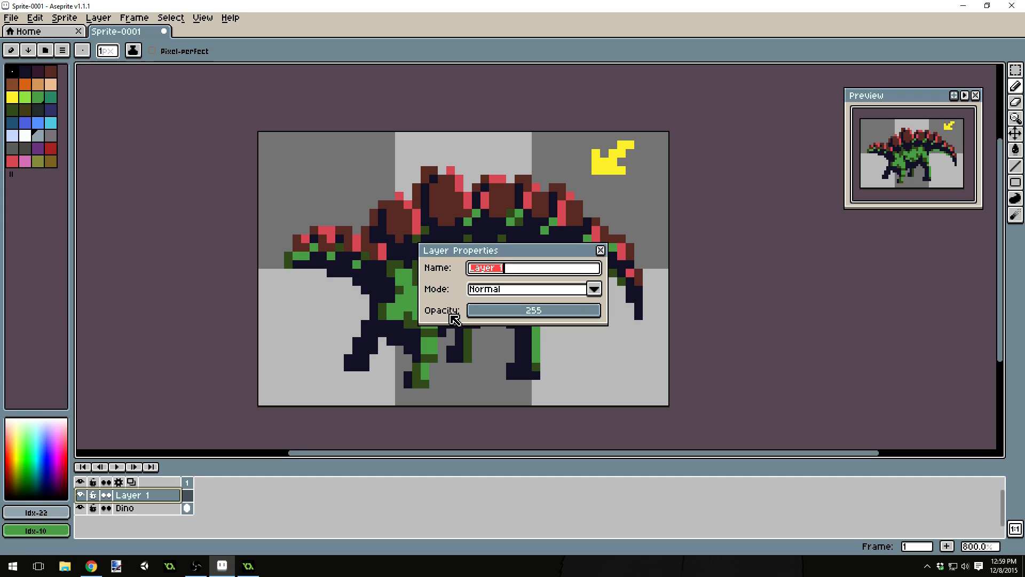
{"action": "type", "text": "Background"}
{"action": "key", "text": "Return"}
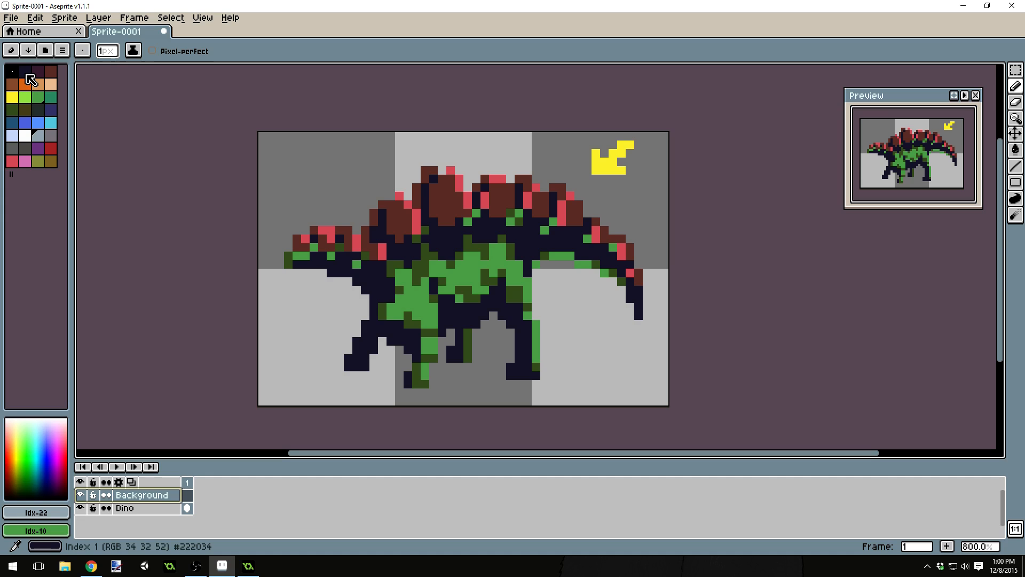
Fill the Background layer with the dark grey palette entry, index 25, and move the Dino layer above it
{"action": "left_click", "coordinate": [25, 148]}
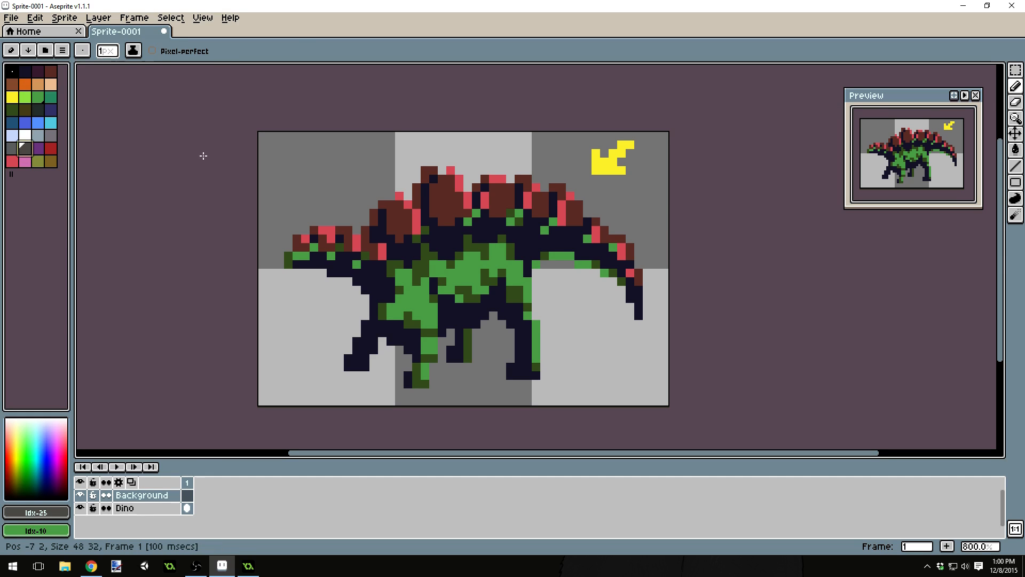
{"action": "key", "text": "g"}
{"action": "left_click", "coordinate": [282, 160]}
{"action": "key", "text": "b"}
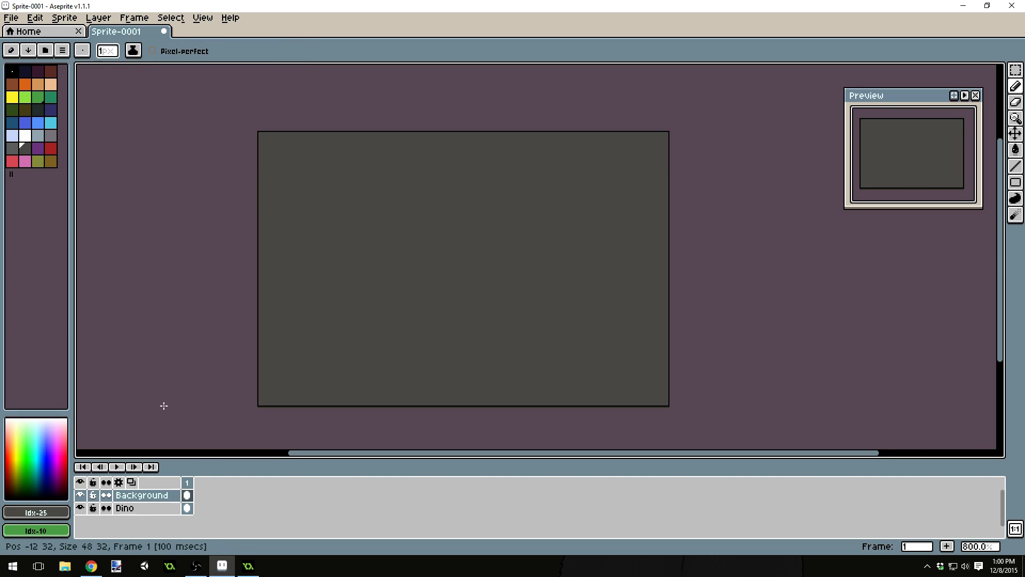
{"action": "left_click", "coordinate": [134, 509]}
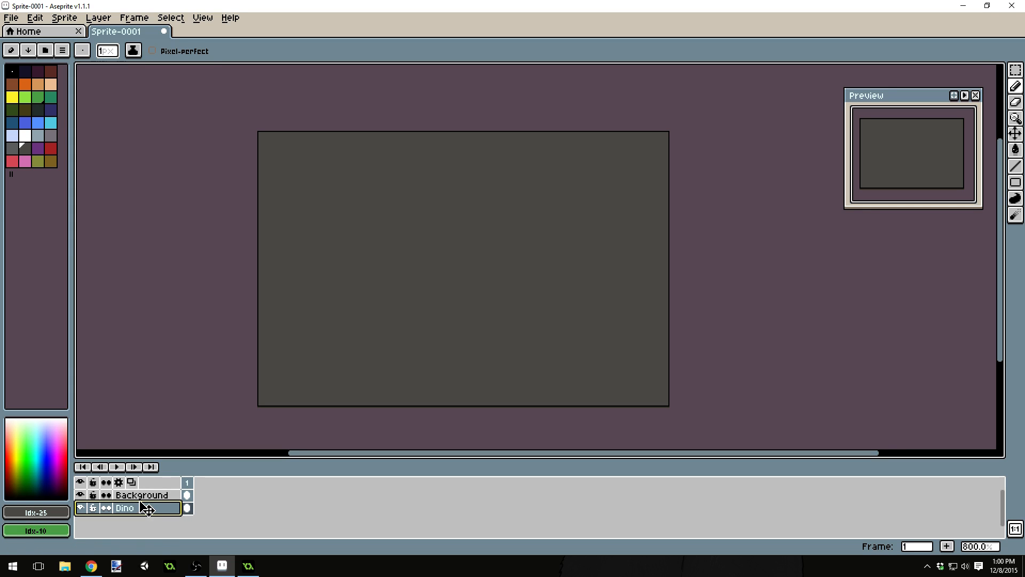
{"action": "left_click_drag", "start_coordinate": [144, 507], "coordinate": [144, 493]}
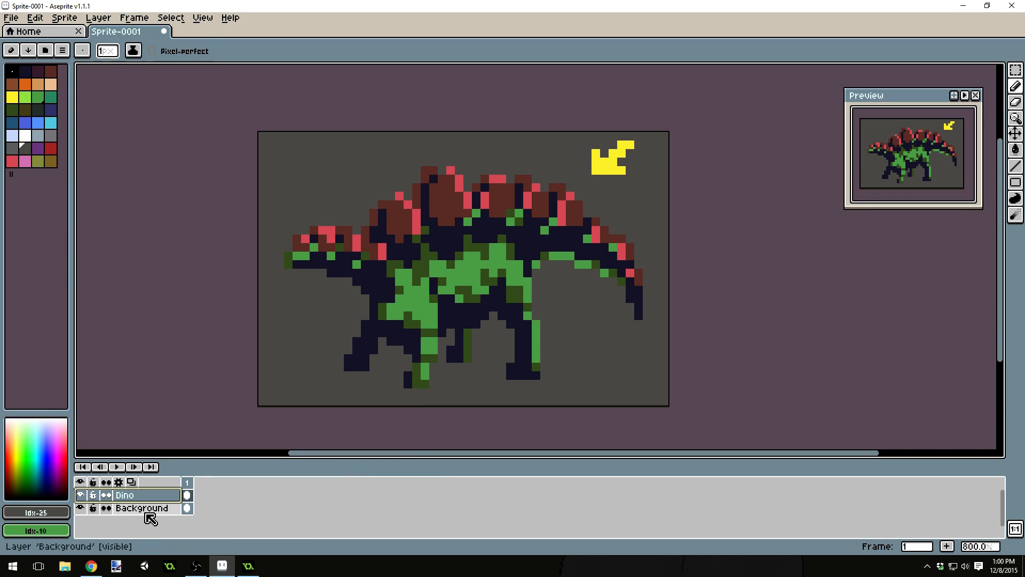
Add a new layer directly above Background and name it Shadow
{"action": "left_click", "coordinate": [147, 510]}
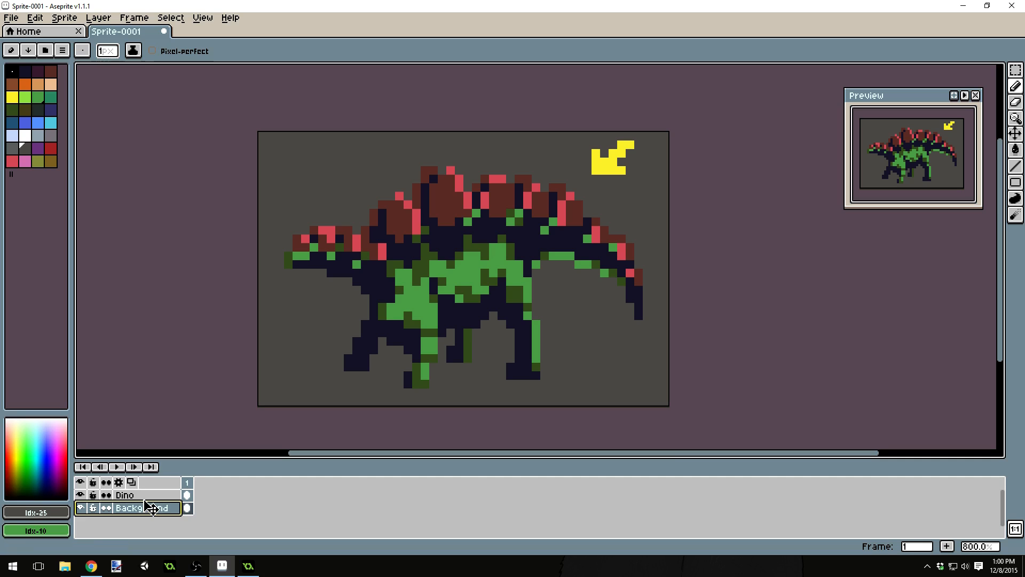
{"action": "key", "text": "shift+n"}
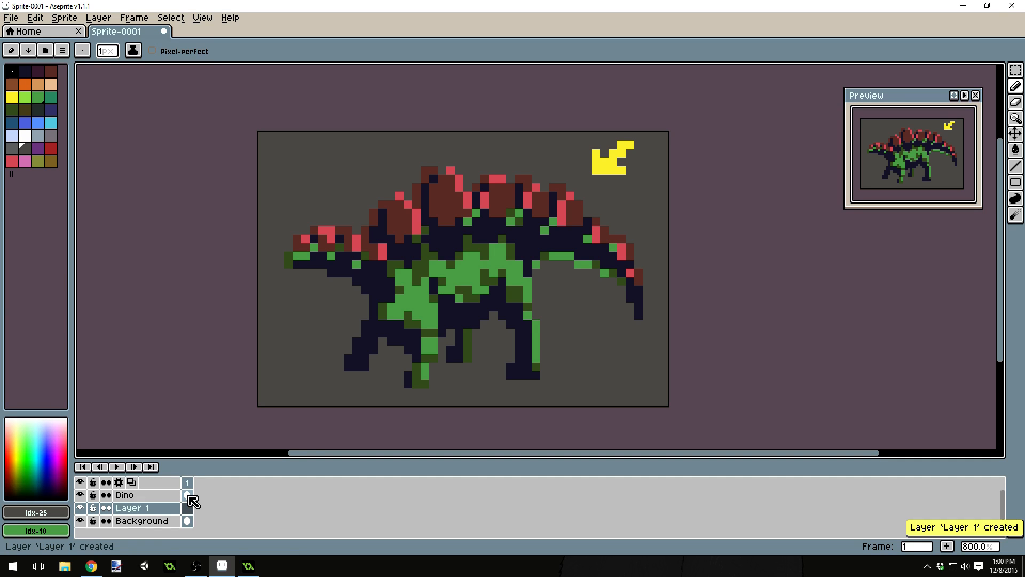
{"action": "double_click", "coordinate": [140, 507]}
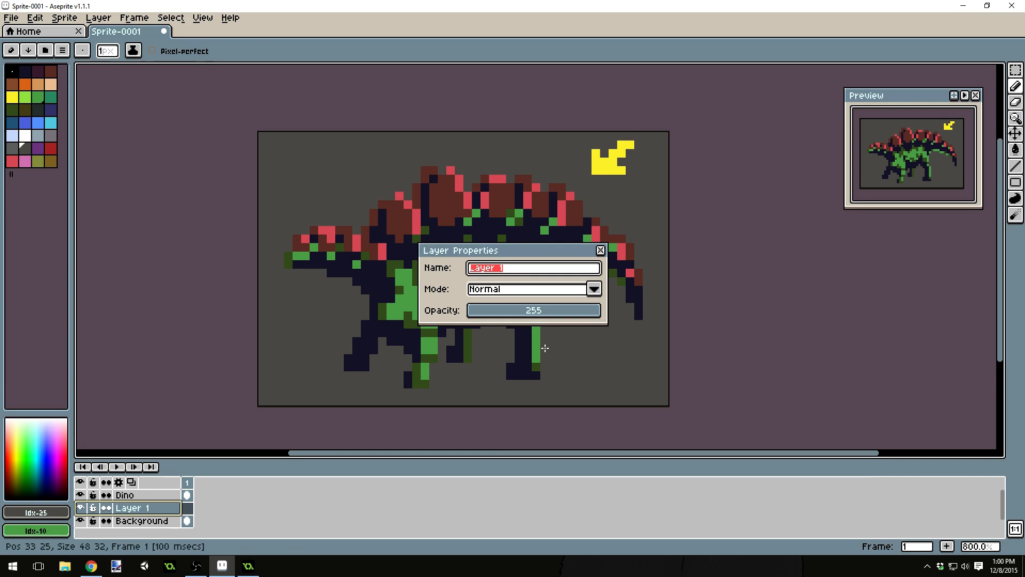
{"action": "key", "text": "Return"}
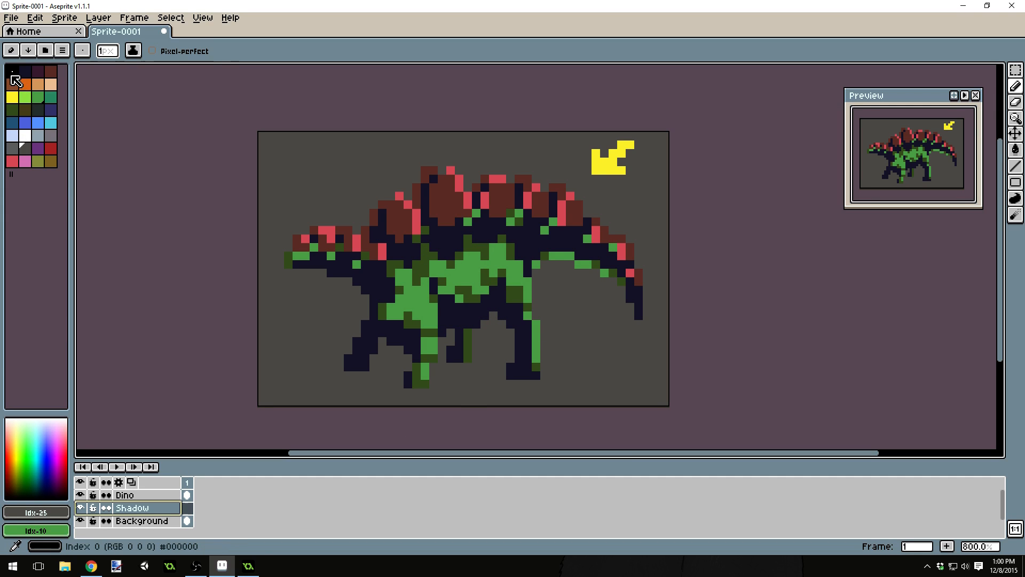
Try to draw a filled ellipse around the dinosaur's feet on the Shadow layer with palette index 0
{"action": "left_click", "coordinate": [11, 70]}
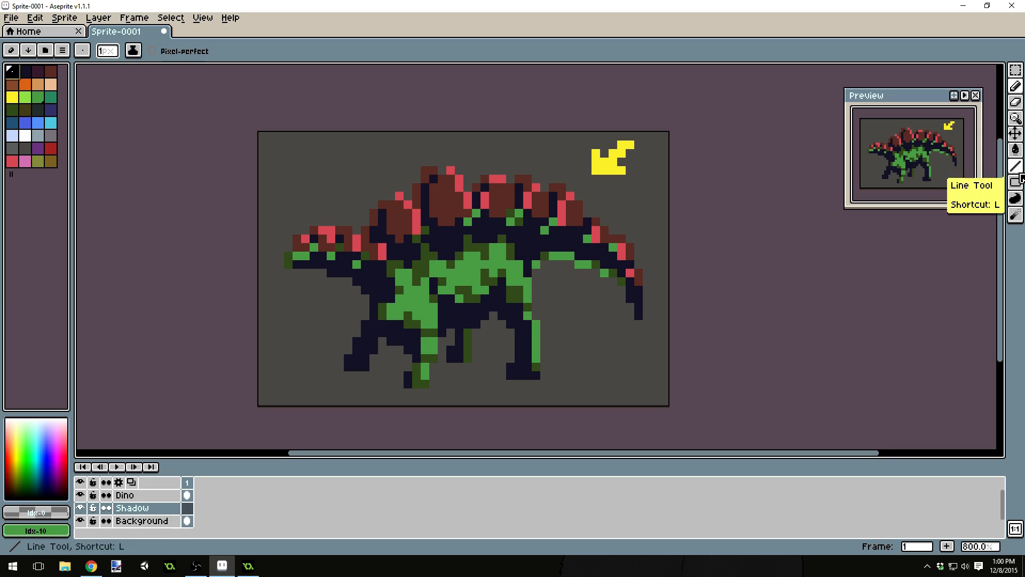
{"action": "left_click", "coordinate": [1020, 186]}
{"action": "left_click", "coordinate": [960, 182]}
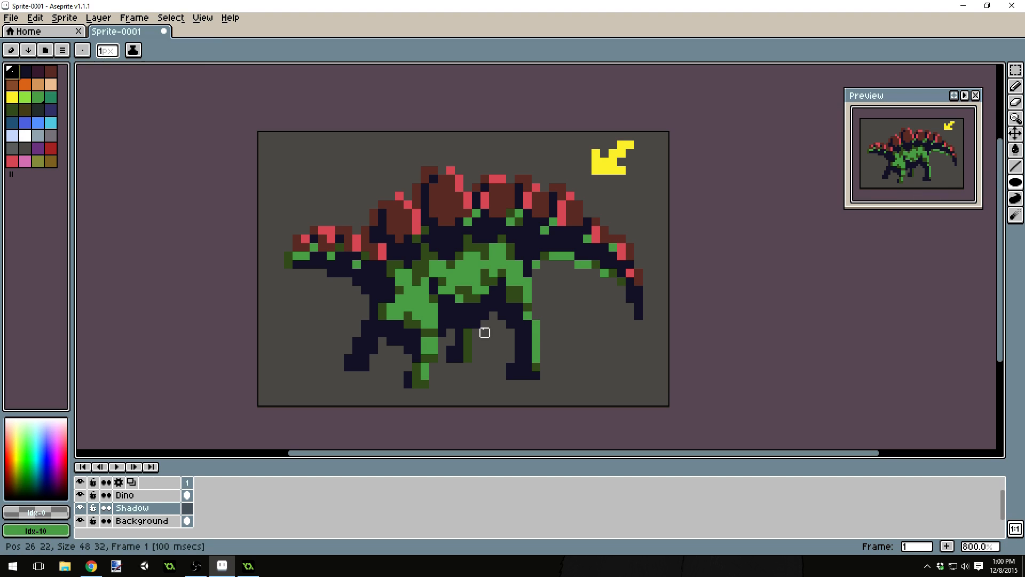
{"action": "left_click_drag", "start_coordinate": [289, 332], "coordinate": [629, 402]}
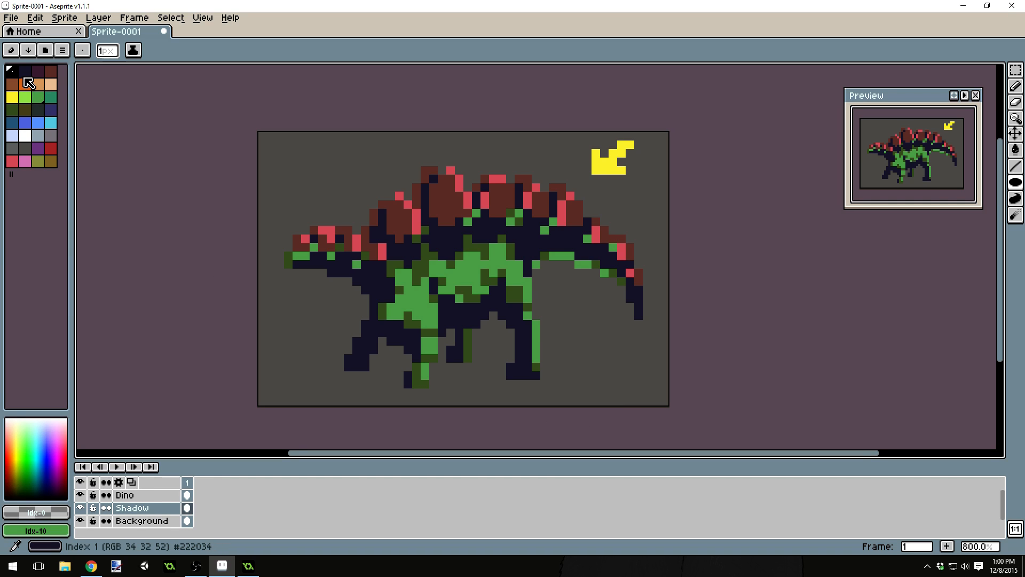
Draw a wide filled ellipse in navy, index 1, over the dinosaur's feet on the Dino layer
{"action": "left_click", "coordinate": [25, 70]}
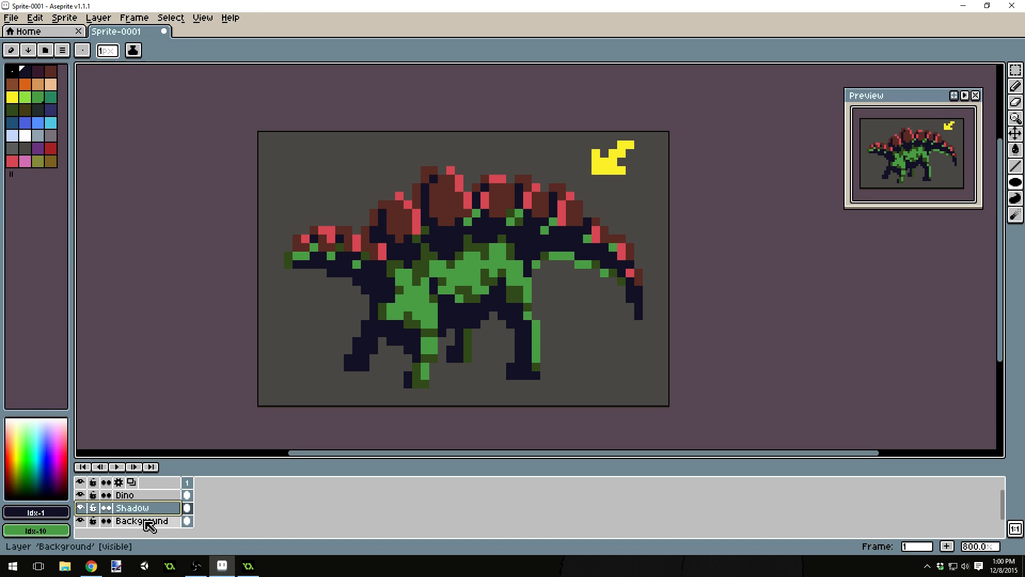
{"action": "left_click", "coordinate": [135, 495]}
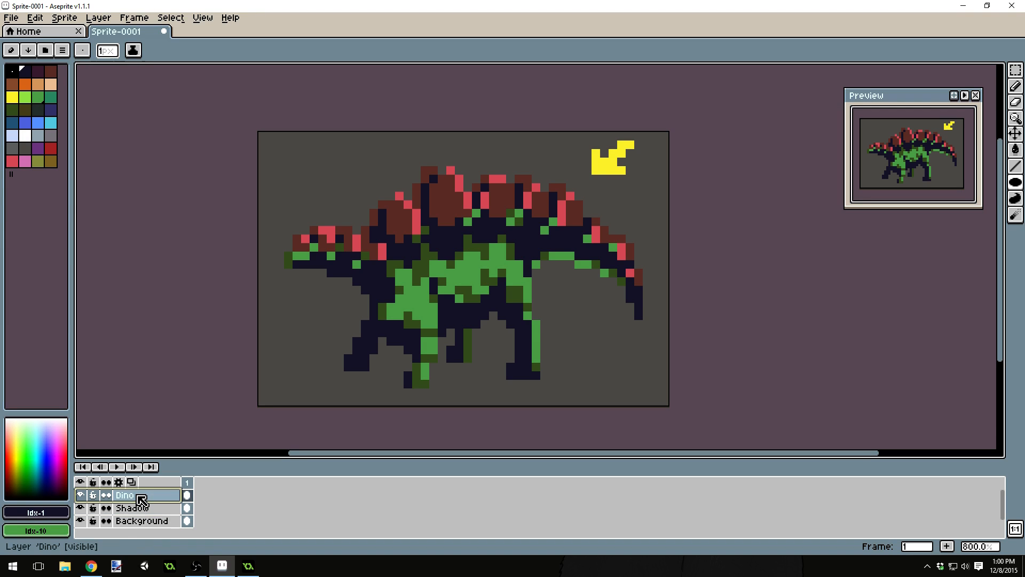
{"action": "mouse_move", "coordinate": [1014, 183]}
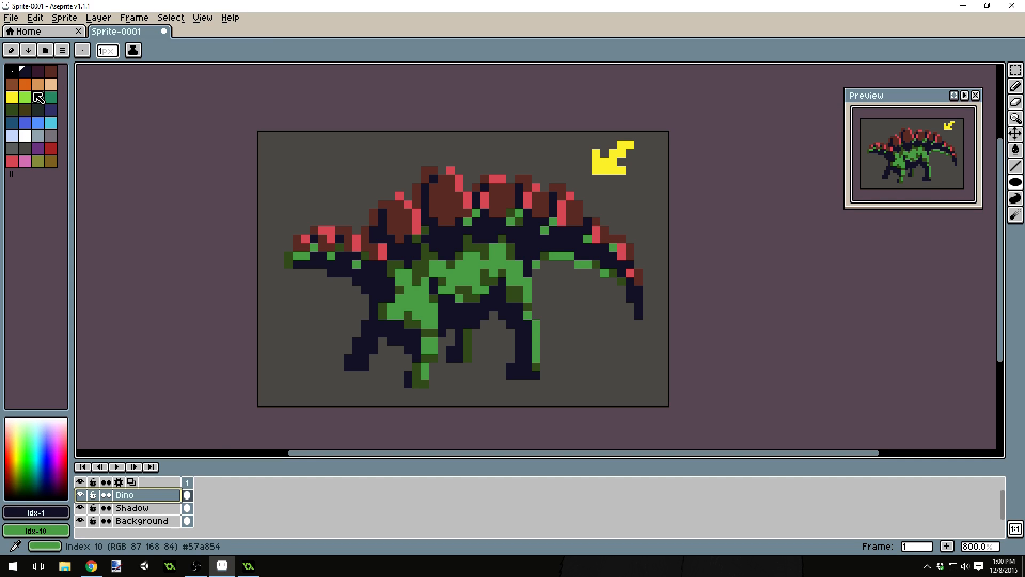
{"action": "left_click", "coordinate": [25, 73]}
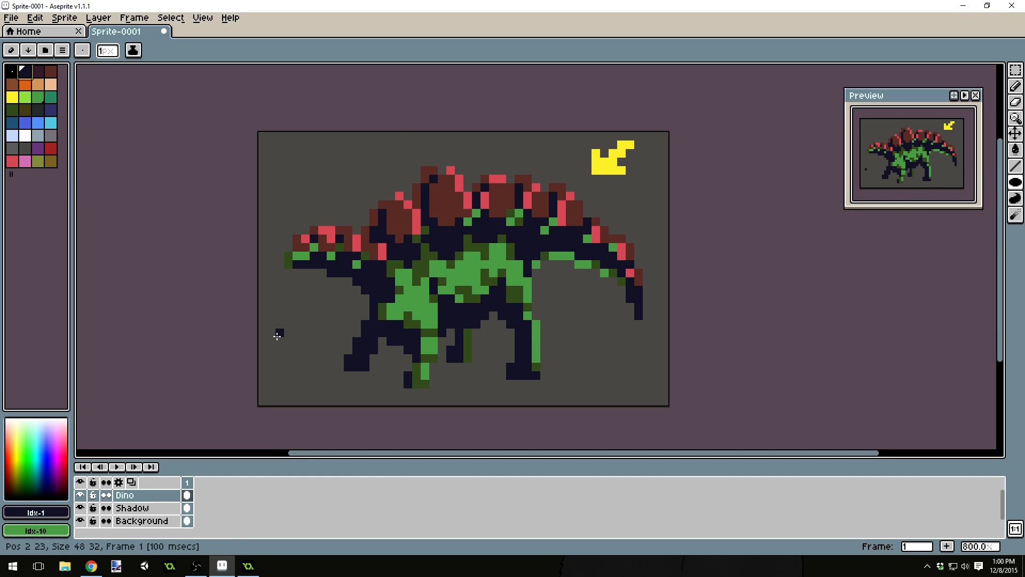
{"action": "left_click_drag", "start_coordinate": [279, 333], "coordinate": [657, 394]}
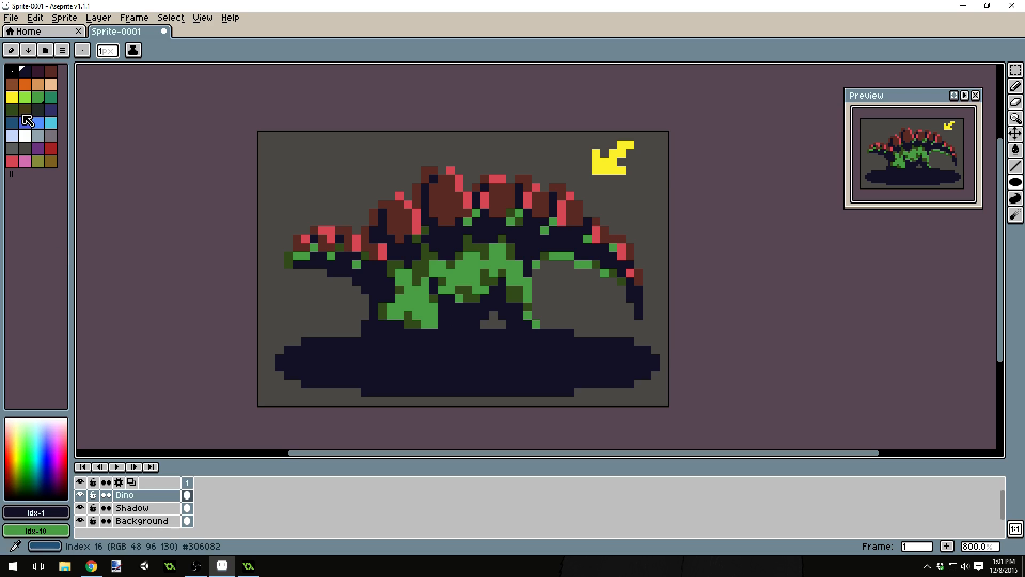
Try to recolour the ellipse on the Dino layer by filling it with dark purple, index 2
{"action": "left_click", "coordinate": [37, 70]}
{"action": "key", "text": "g"}
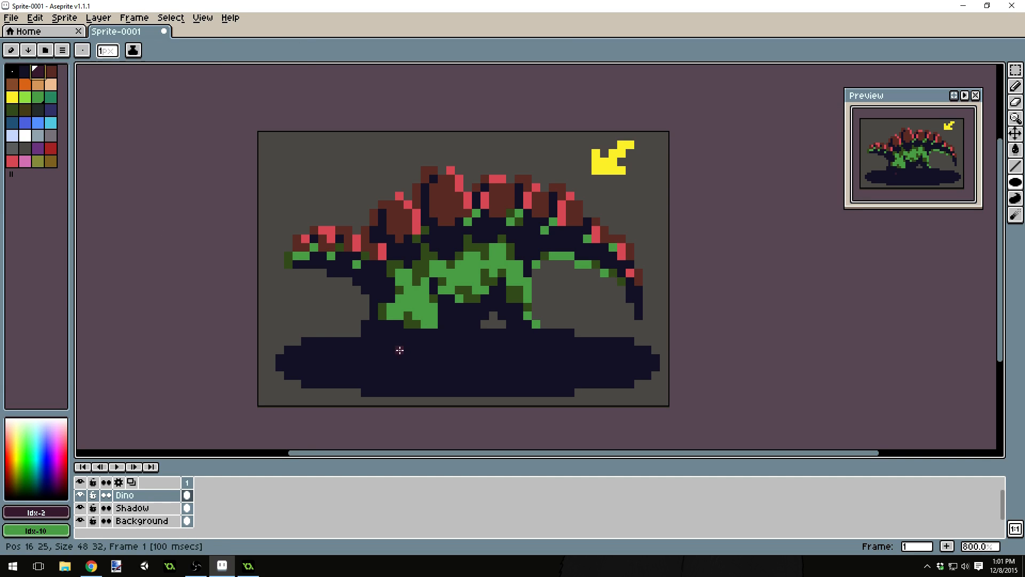
{"action": "left_click", "coordinate": [470, 372]}
{"action": "key", "text": "b"}
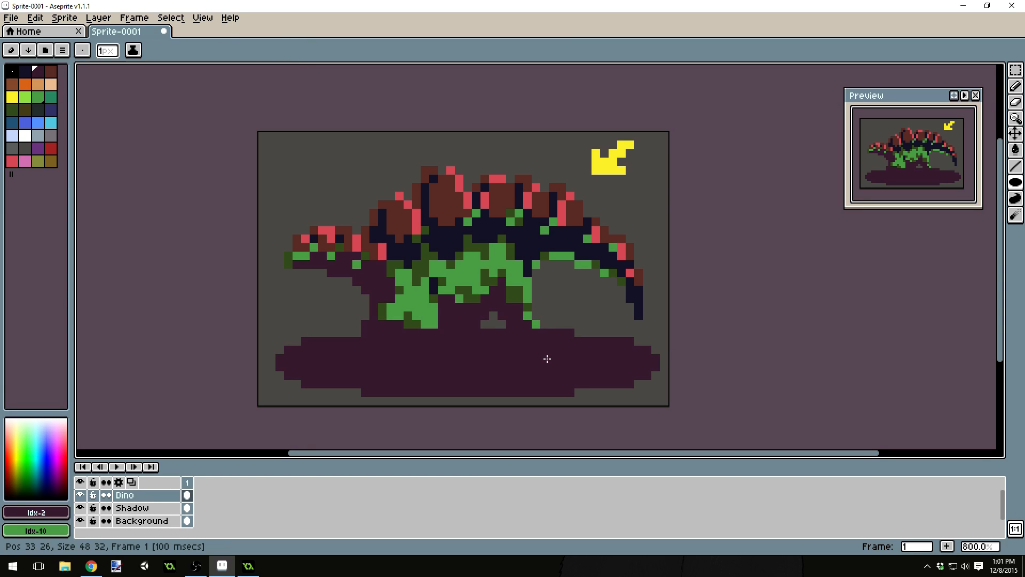
{"action": "key", "text": "ctrl+z"}
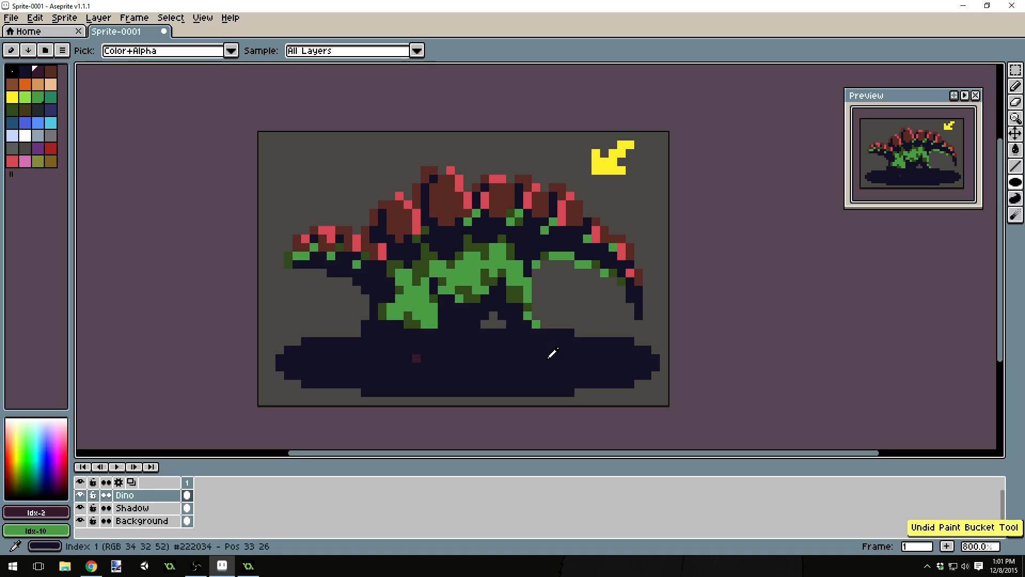
Undo the ellipse on the Dino layer and draw a wide filled dark purple ellipse, index 2, under the dinosaur's feet on the Shadow layer
{"action": "left_click", "coordinate": [138, 510]}
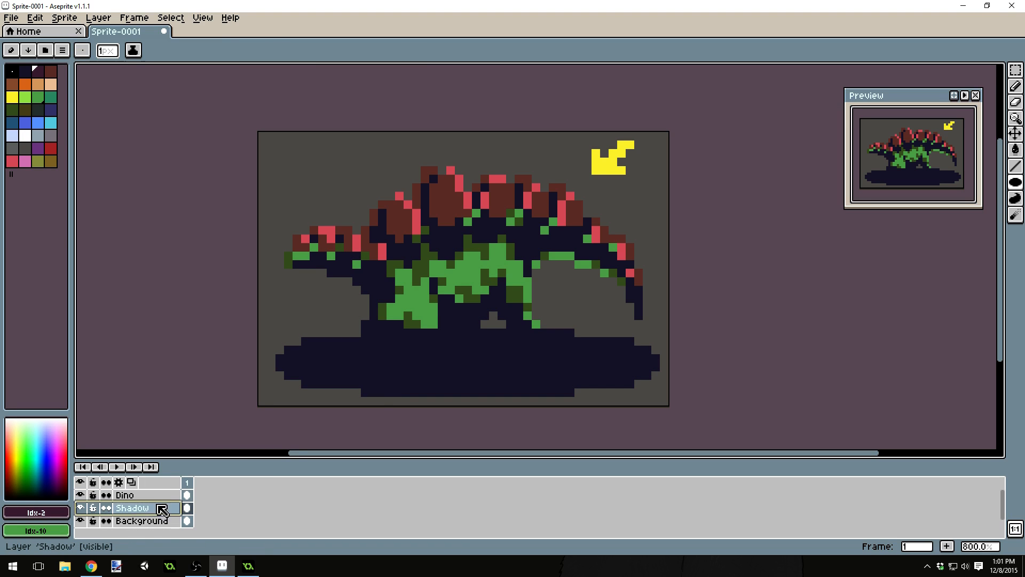
{"action": "key", "text": "ctrl+z"}
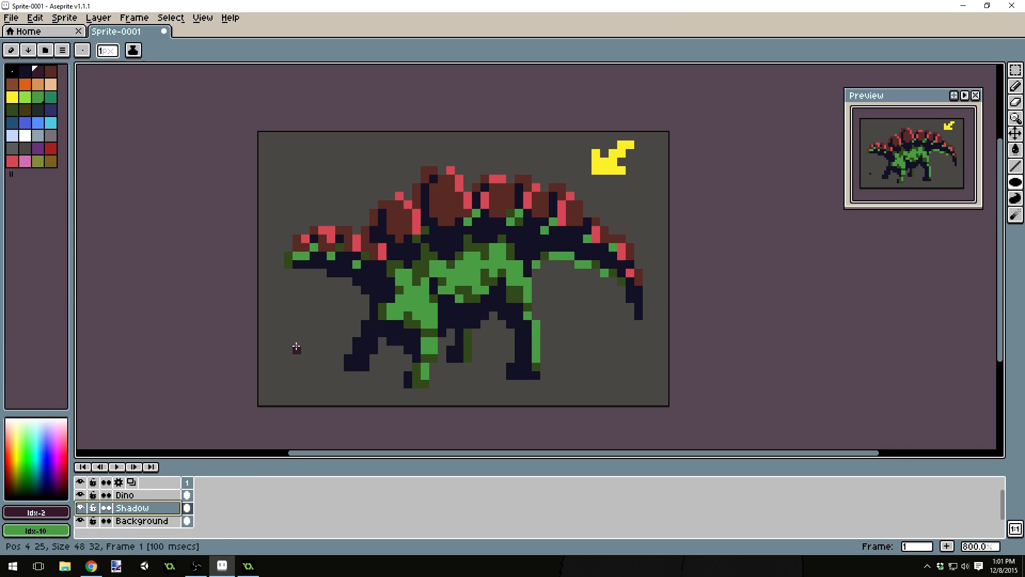
{"action": "left_click_drag", "start_coordinate": [288, 341], "coordinate": [645, 396]}
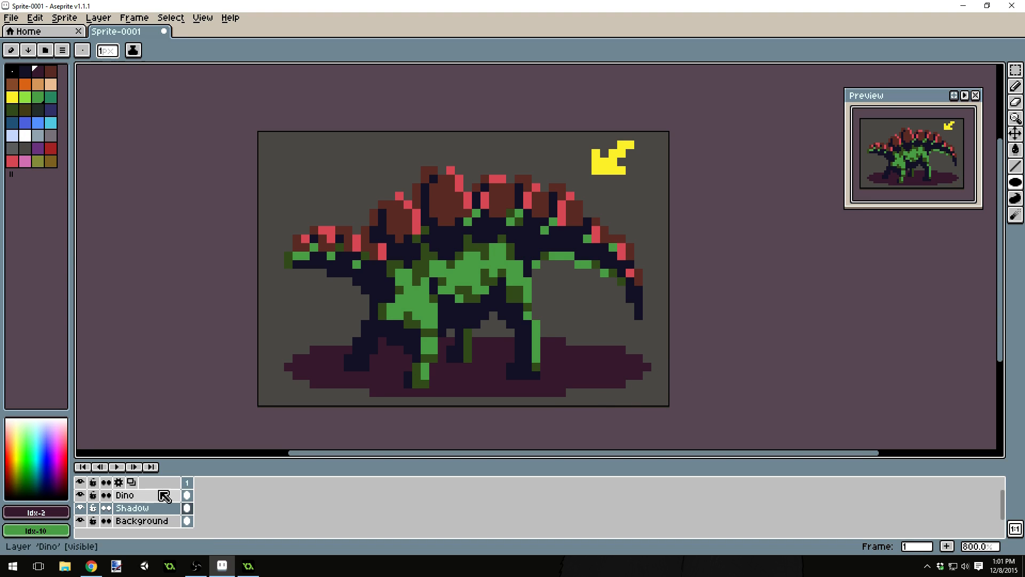
Lower the Shadow layer's opacity to 117 in its layer properties
{"action": "right_click", "coordinate": [142, 509]}
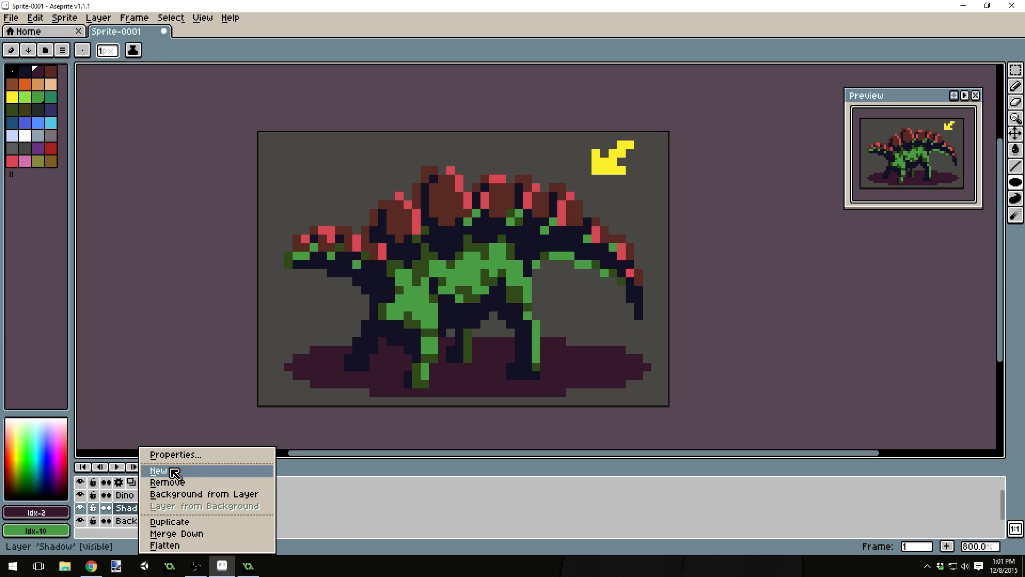
{"action": "left_click", "coordinate": [179, 454]}
{"action": "left_click_drag", "start_coordinate": [560, 313], "coordinate": [523, 320]}
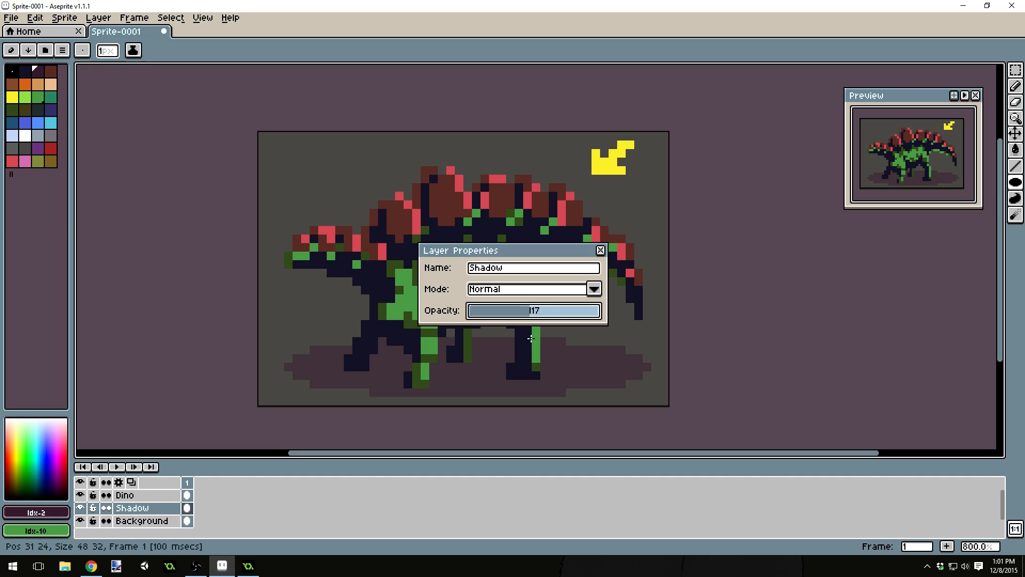
{"action": "left_click", "coordinate": [601, 251]}
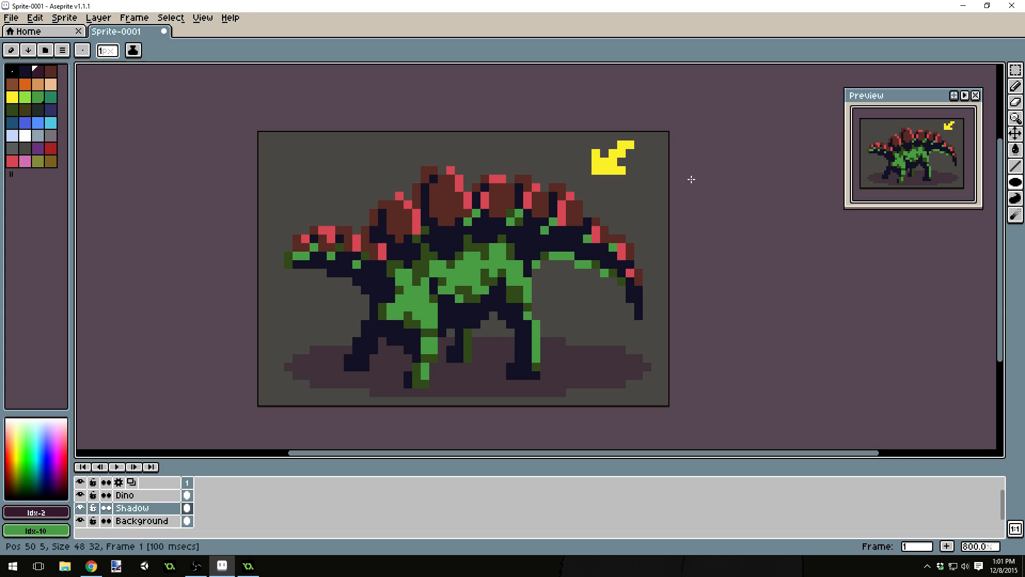
Erase the yellow arrow mark above the tail on the Dino layer and check the sprite at a smaller scale
{"action": "left_click", "coordinate": [142, 500]}
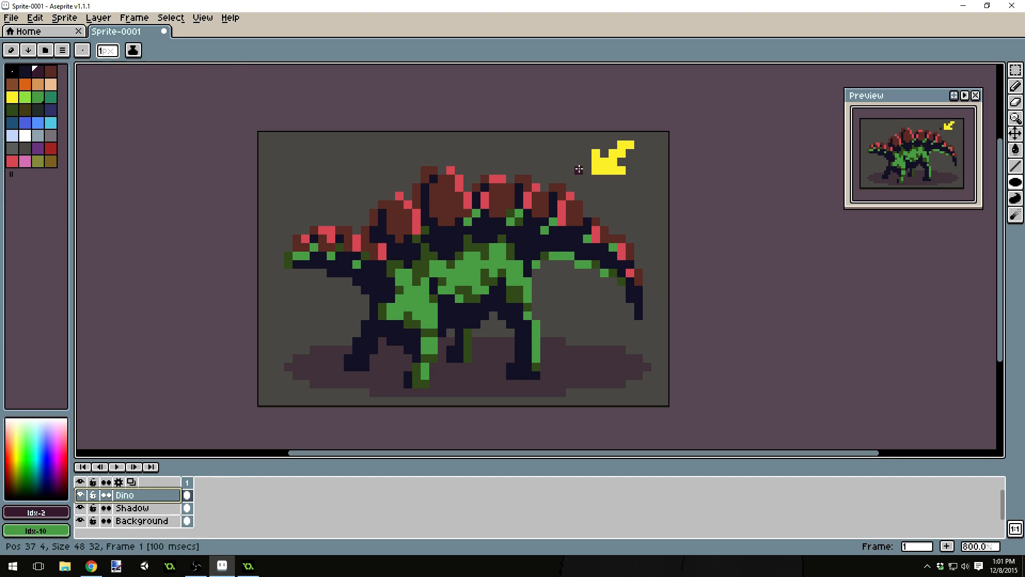
{"action": "key", "text": "e"}
{"action": "mouse_move", "coordinate": [612, 161]}
{"action": "left_mouse_down"}
{"action": "mouse_move", "coordinate": [586, 144]}
{"action": "mouse_move", "coordinate": [622, 187]}
{"action": "left_mouse_up"}
{"action": "key", "text": "b"}
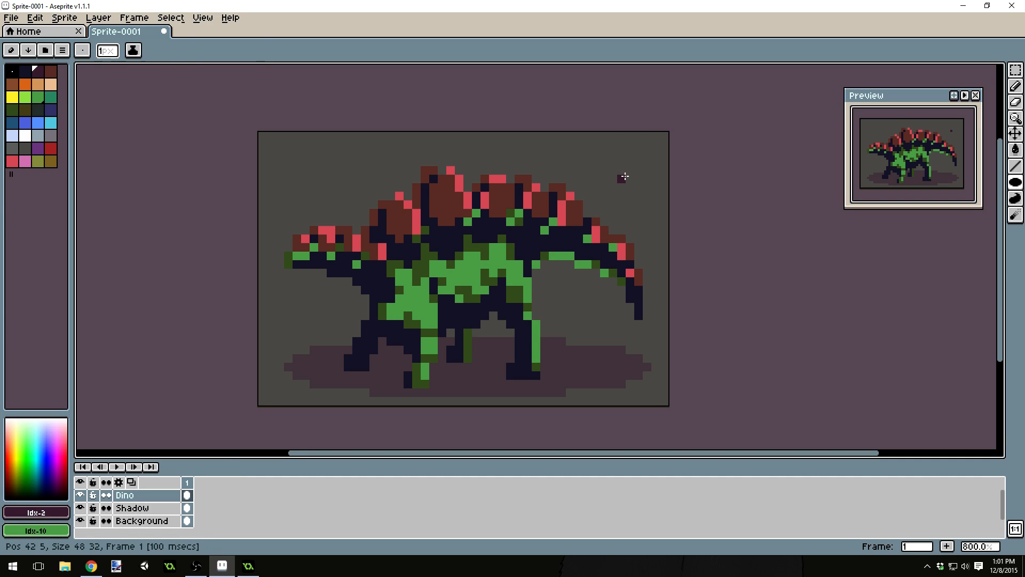
{"action": "scroll", "coordinate": [507, 267], "scroll_direction": "down", "scroll_amount": 7}
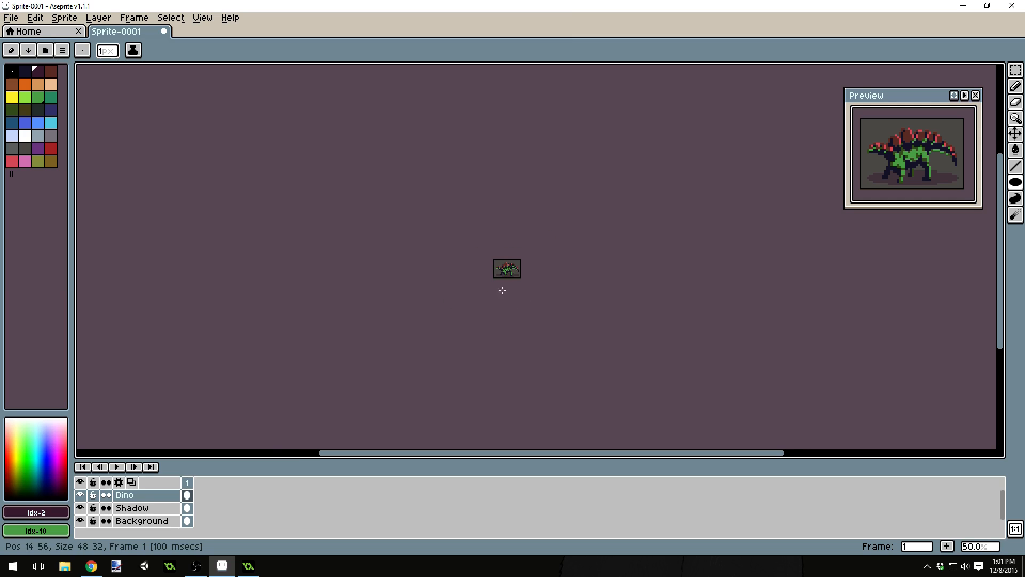
{"action": "scroll", "coordinate": [617, 269], "scroll_direction": "up", "scroll_amount": 4}
{"action": "scroll", "coordinate": [598, 256], "scroll_direction": "up", "scroll_amount": 3}
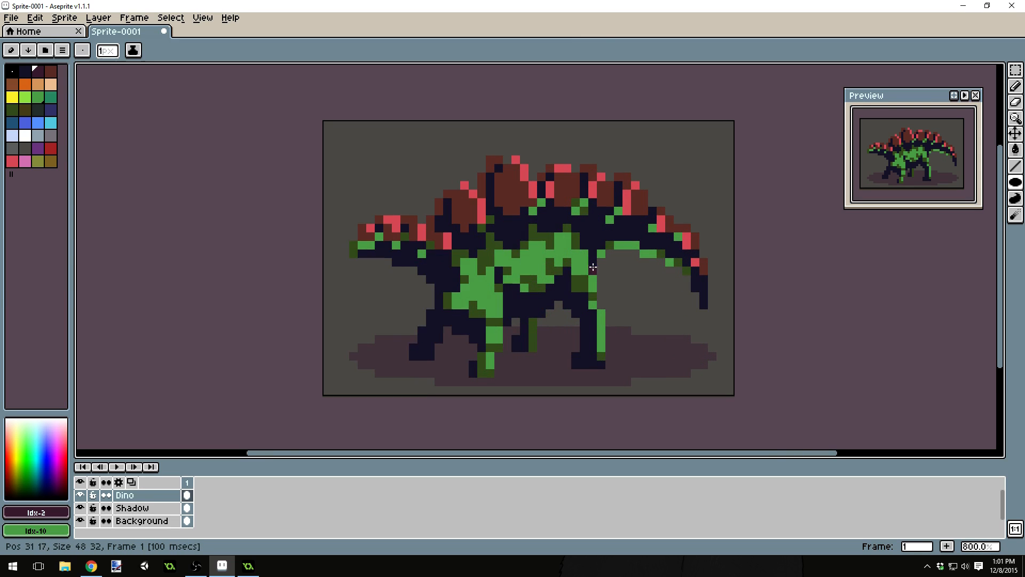
Try filling the Background layer with dark purple, index 2
{"action": "left_click", "coordinate": [155, 520]}
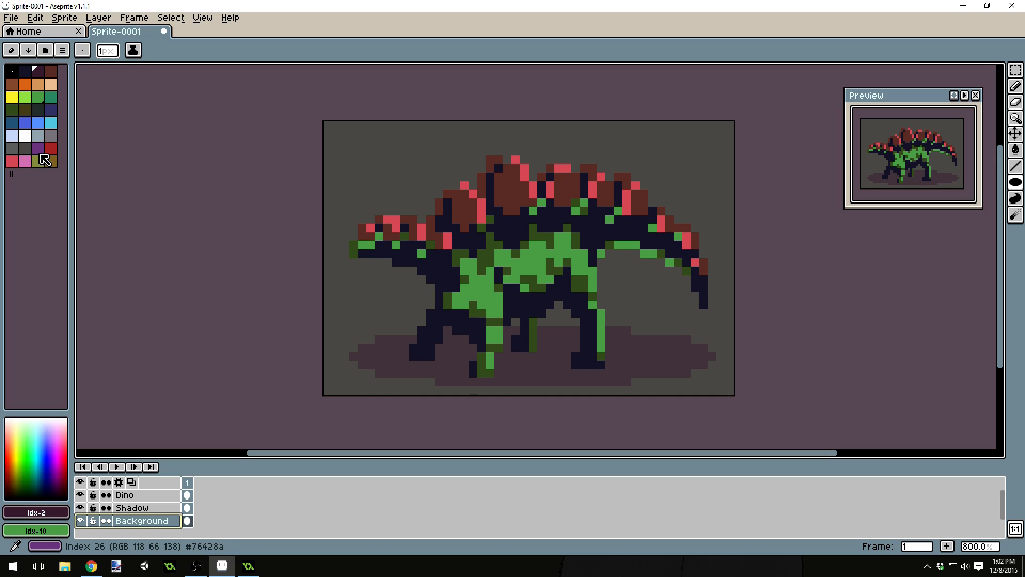
{"action": "key", "text": "g"}
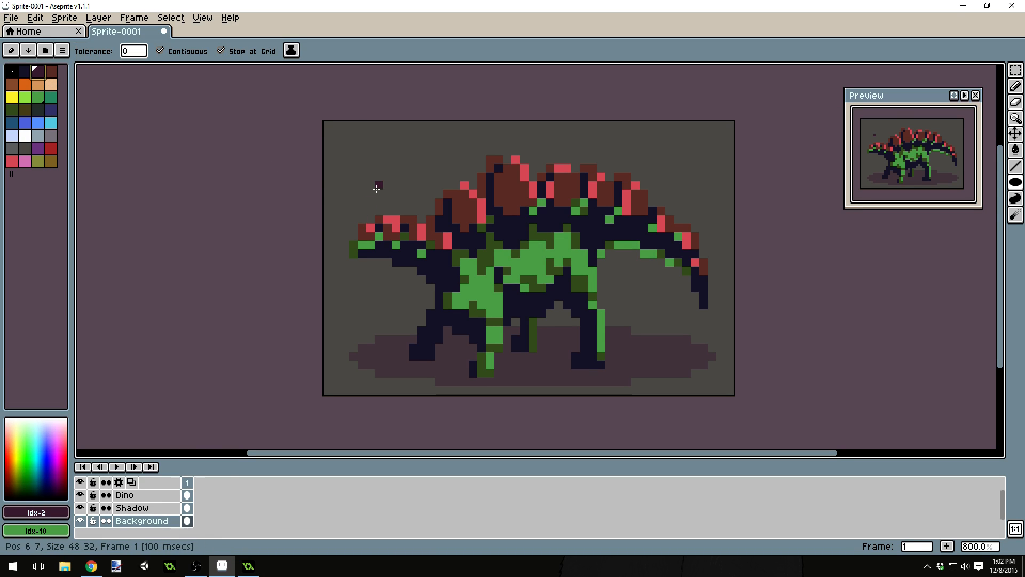
{"action": "left_click", "coordinate": [377, 185]}
{"action": "key", "text": "b"}
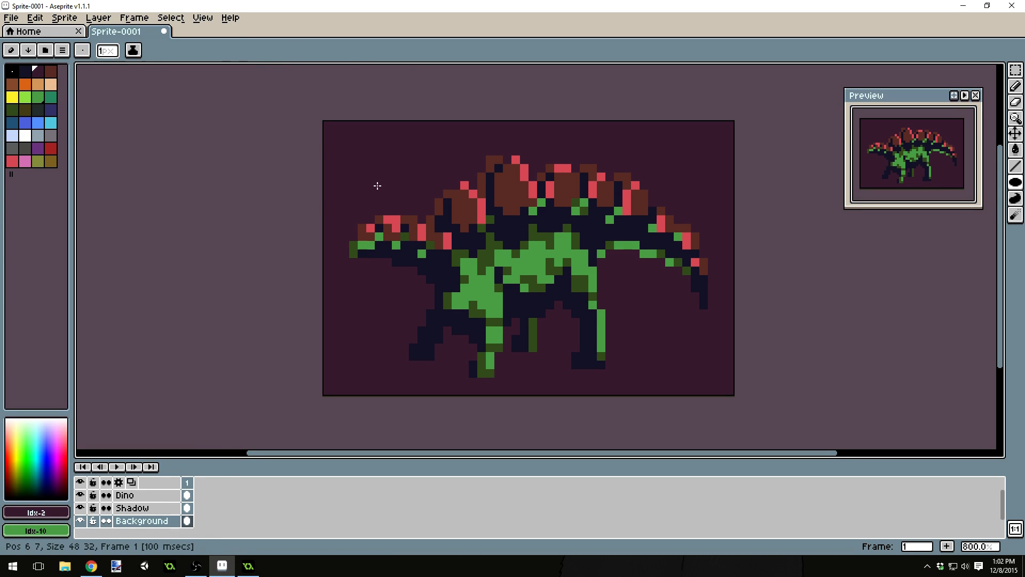
{"action": "key", "text": "i"}
{"action": "key", "text": "ctrl+z"}
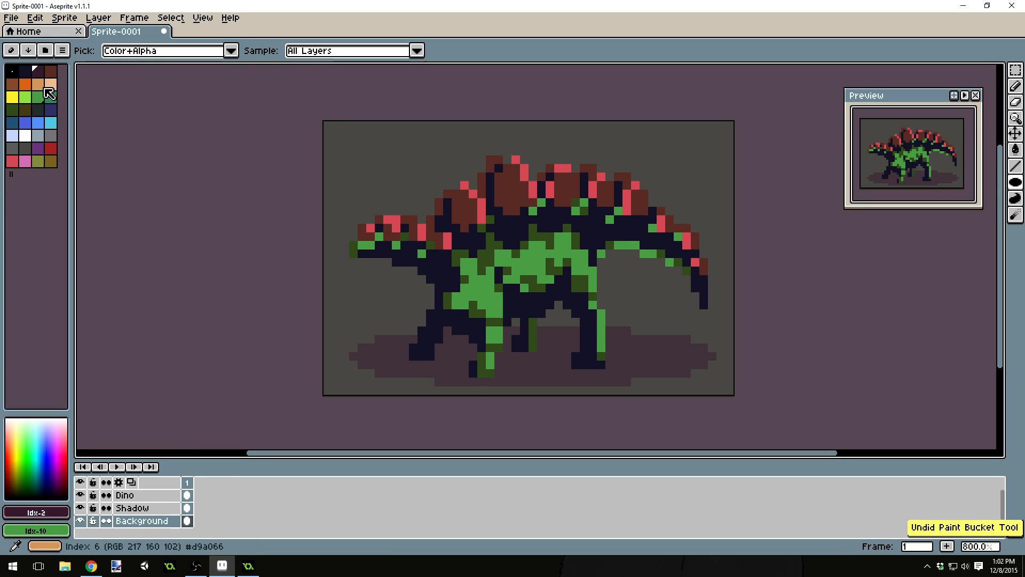
Fill the Background layer with the lighter grey palette entry, index 24, and review the sprite at different scales
{"action": "left_click", "coordinate": [52, 151]}
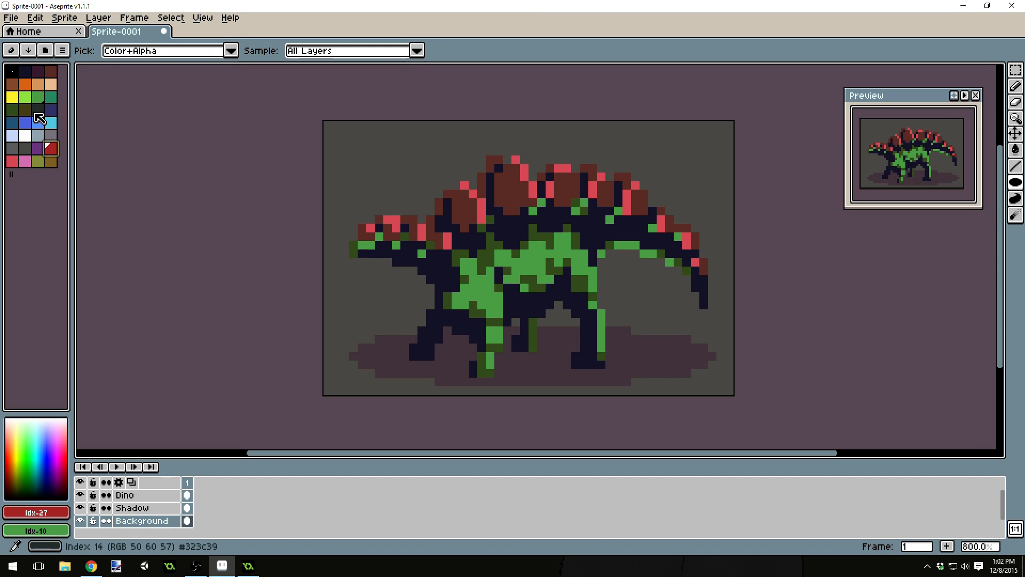
{"action": "left_click", "coordinate": [38, 110]}
{"action": "key", "text": "b"}
{"action": "left_click", "coordinate": [54, 114]}
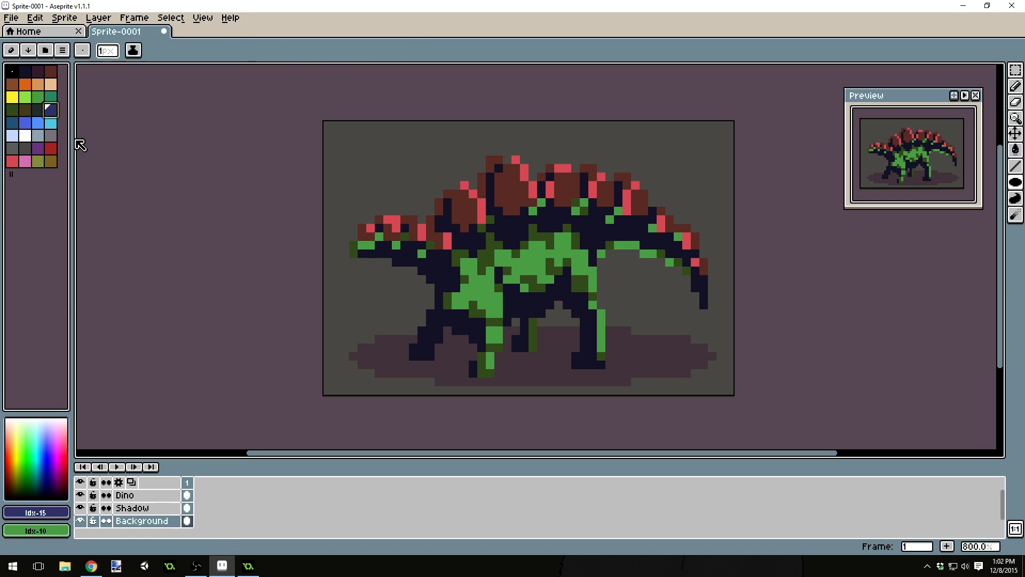
{"action": "left_click", "coordinate": [12, 149]}
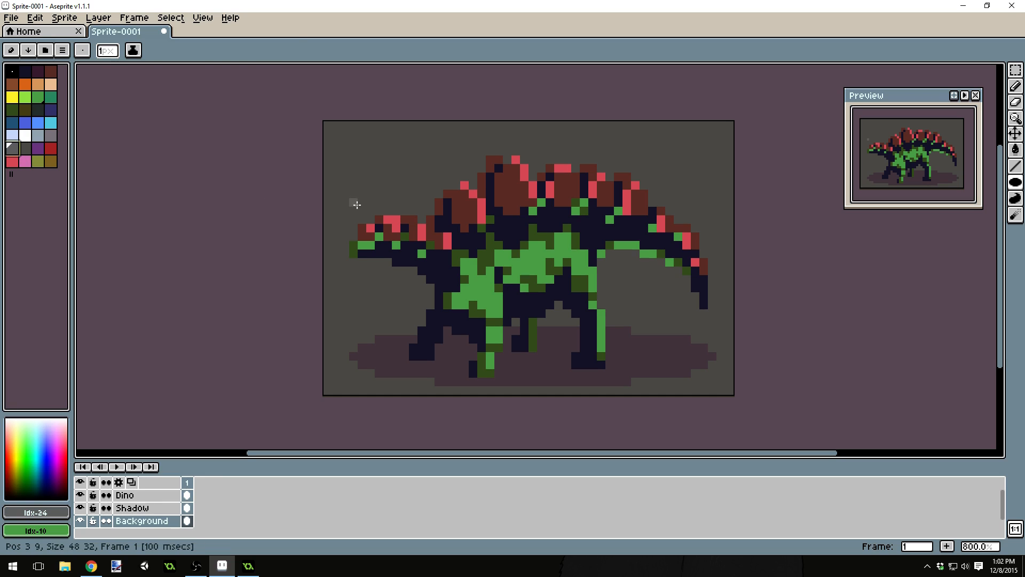
{"action": "key", "text": "g"}
{"action": "left_click", "coordinate": [373, 198]}
{"action": "key", "text": "b"}
{"action": "scroll", "coordinate": [318, 272], "scroll_direction": "down", "scroll_amount": 6}
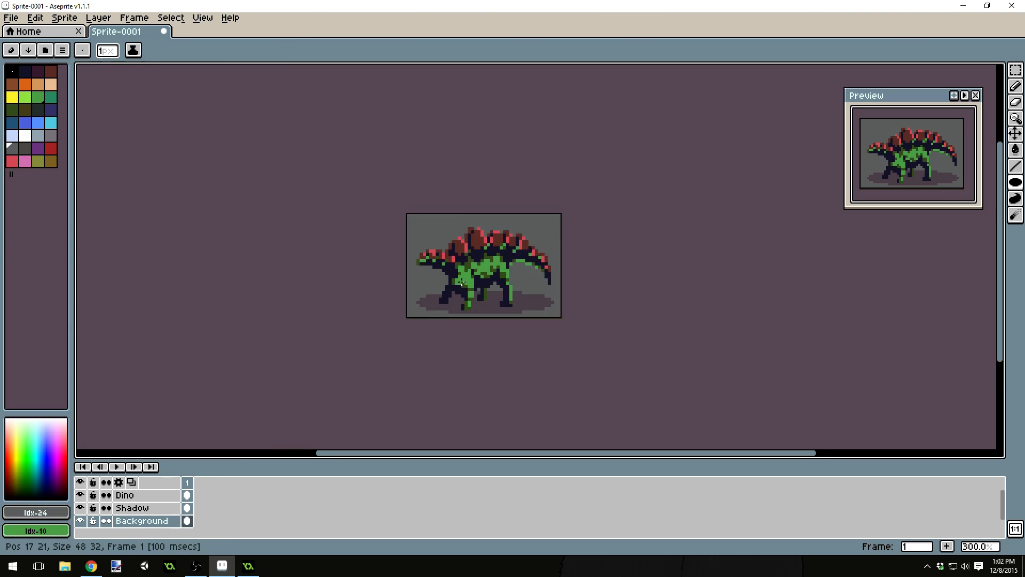
{"action": "scroll", "coordinate": [525, 321], "scroll_direction": "up", "scroll_amount": 2}
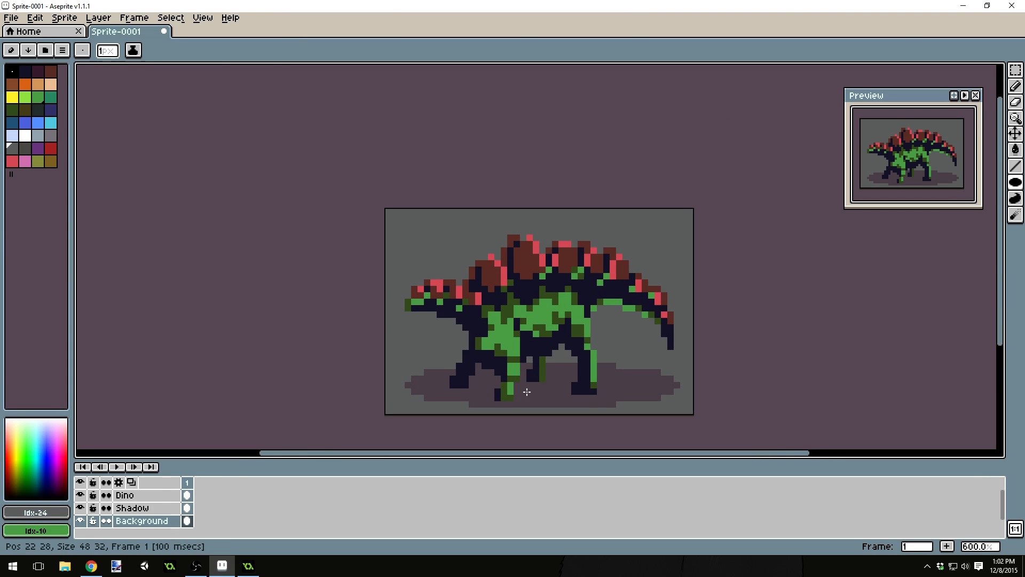
{"action": "scroll", "coordinate": [527, 391], "scroll_direction": "up", "scroll_amount": 1}
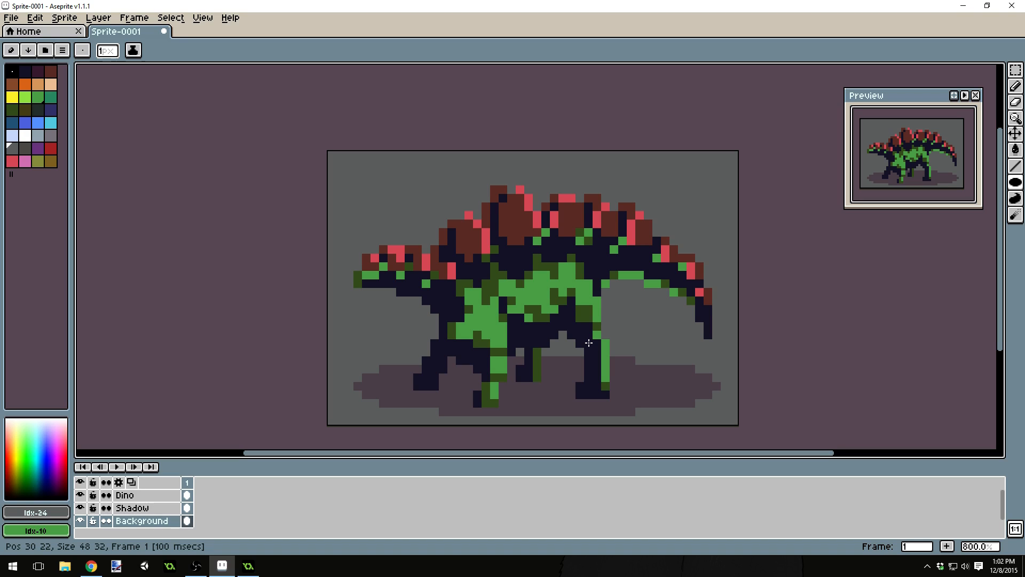
{"action": "scroll", "coordinate": [590, 336], "scroll_direction": "down", "scroll_amount": 1}
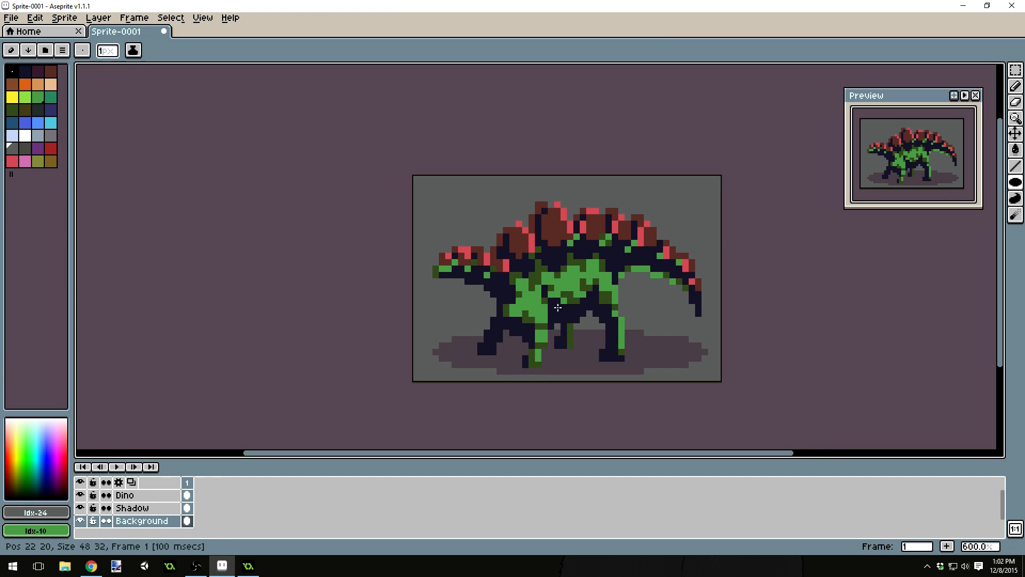
{"action": "scroll", "coordinate": [596, 319], "scroll_direction": "up", "scroll_amount": 1}
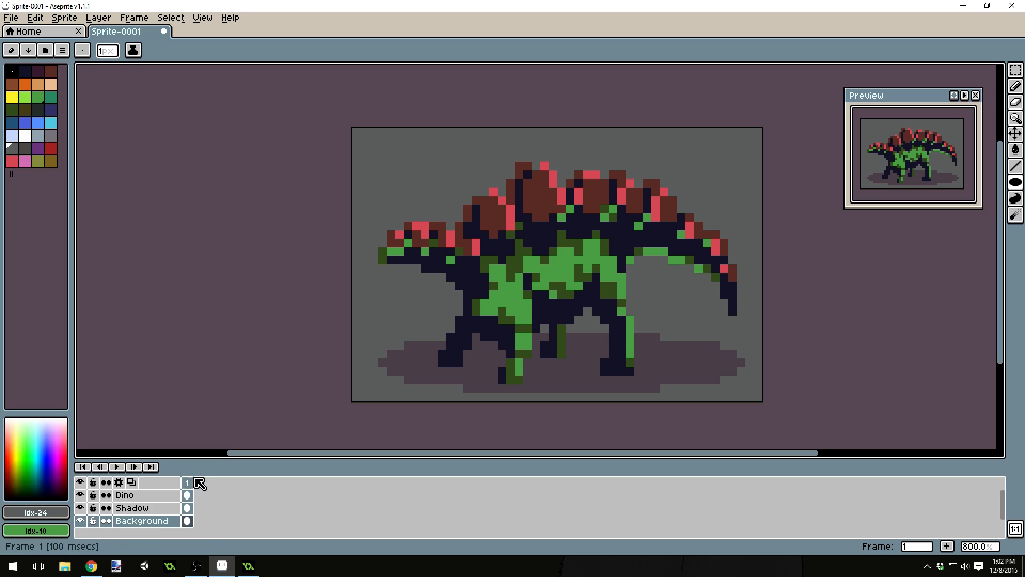
Try to draw in grey, index 23, beneath the tail on the Dino layer
{"action": "left_click", "coordinate": [136, 495]}
{"action": "left_click", "coordinate": [26, 136]}
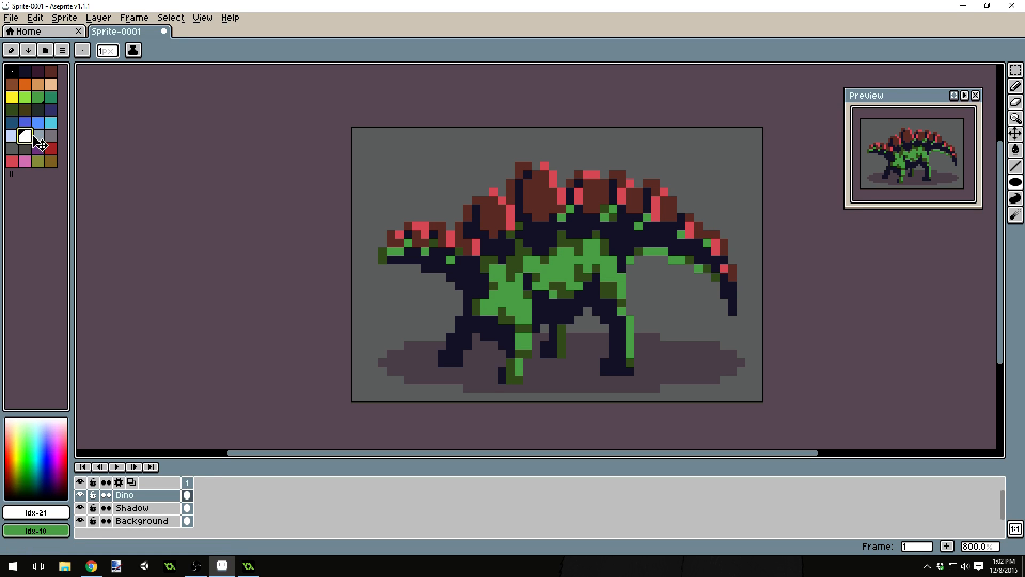
{"action": "left_click", "coordinate": [39, 136]}
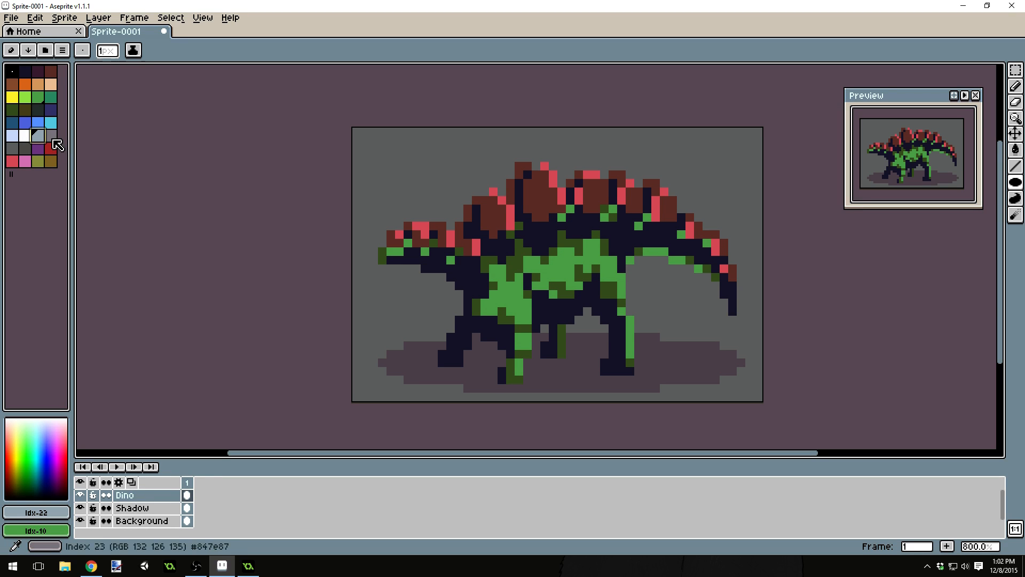
{"action": "left_click", "coordinate": [53, 139]}
{"action": "mouse_move", "coordinate": [698, 286]}
{"action": "left_mouse_down"}
{"action": "mouse_move", "coordinate": [670, 296]}
{"action": "mouse_move", "coordinate": [689, 302]}
{"action": "mouse_move", "coordinate": [664, 303]}
{"action": "left_mouse_up"}
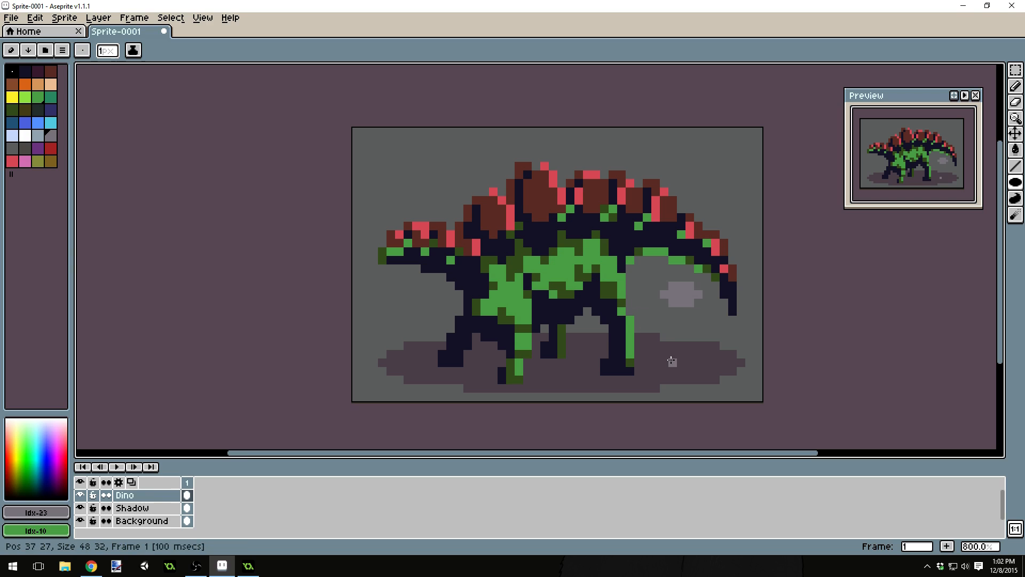
{"action": "key", "text": "ctrl+z"}
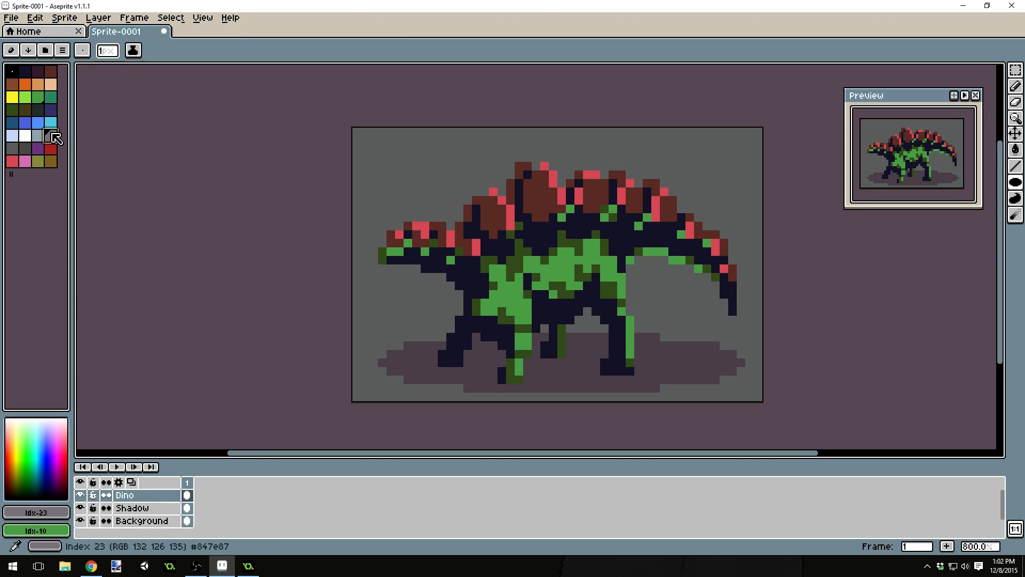
Pencil two short grey-blue spikes, index 22, on the inner side of the tail tip on the Dino layer
{"action": "left_click", "coordinate": [39, 136]}
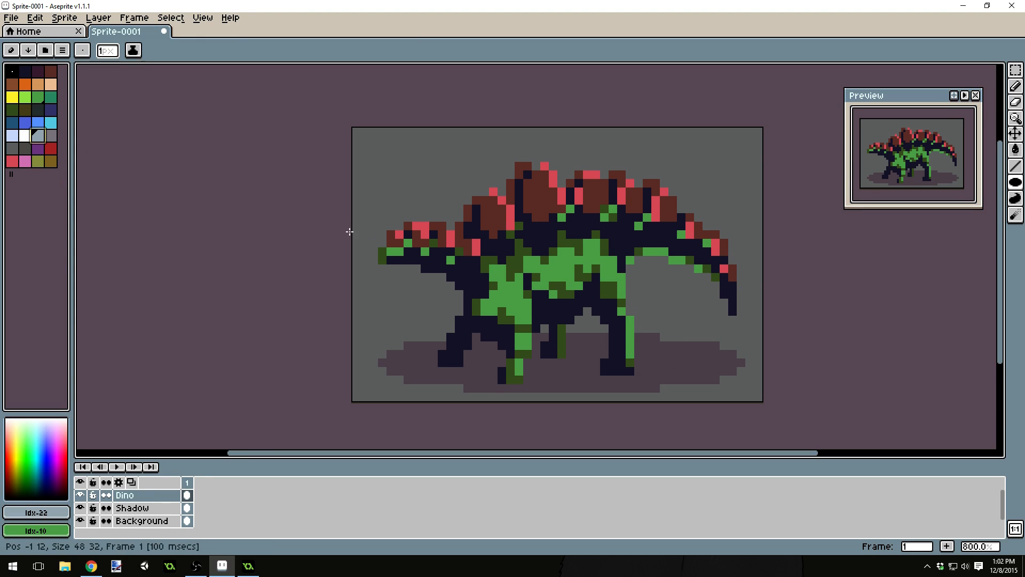
{"action": "key", "text": "b"}
{"action": "left_click_drag", "start_coordinate": [713, 284], "coordinate": [702, 285]}
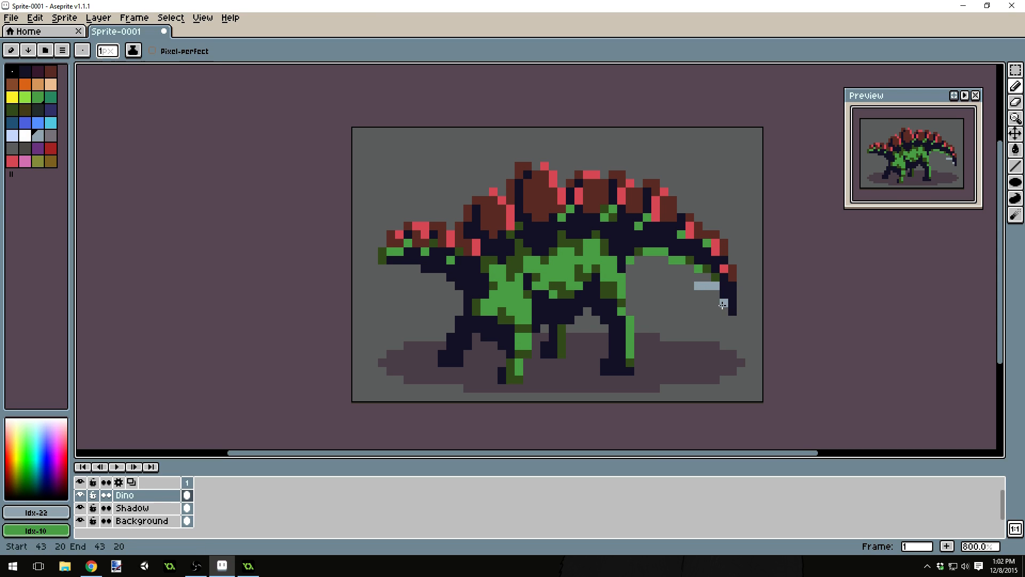
{"action": "left_click", "coordinate": [706, 311]}
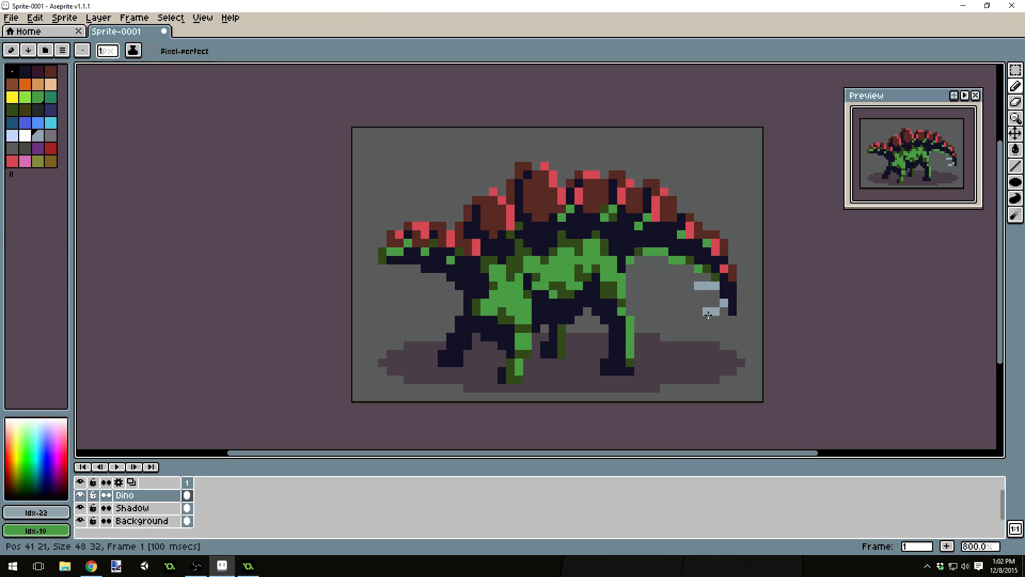
Try adding more grey-blue spike pixels, index 22, at the top and outer side of the tail tip
{"action": "left_click", "coordinate": [724, 268]}
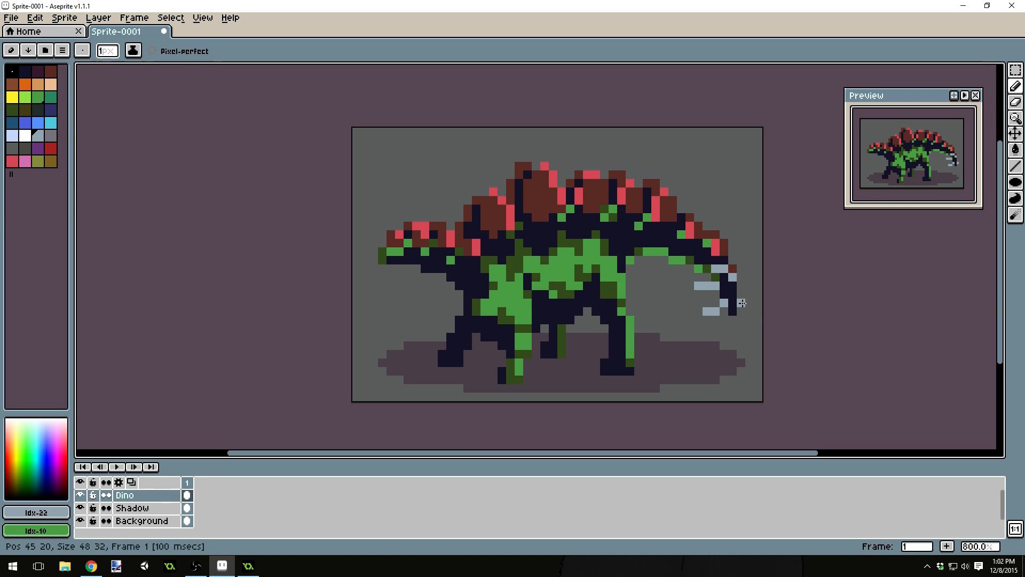
{"action": "left_click_drag", "start_coordinate": [741, 302], "coordinate": [732, 311]}
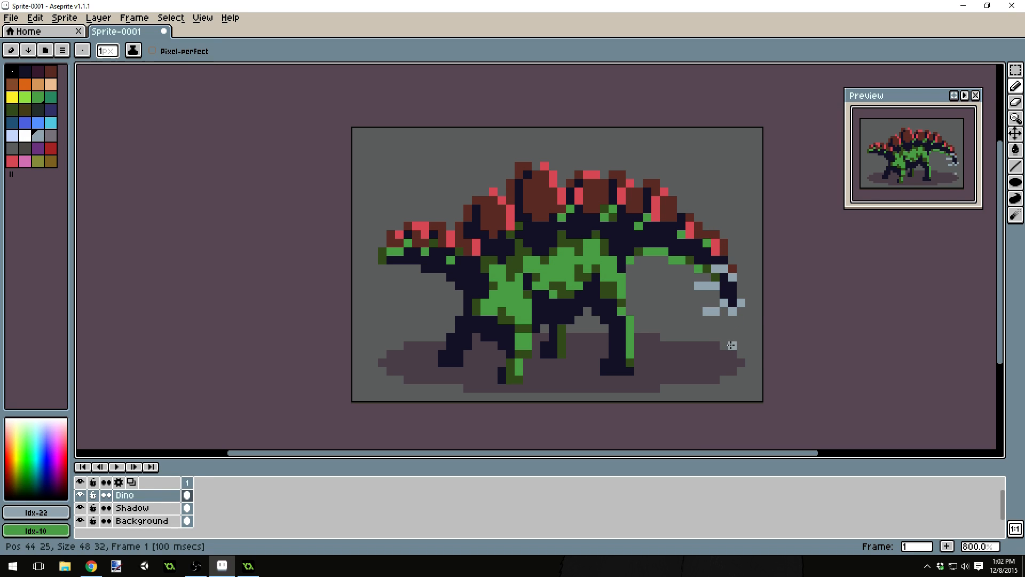
{"action": "key", "text": "ctrl+z"}
{"action": "key", "text": "ctrl+z"}
{"action": "key", "text": "i"}
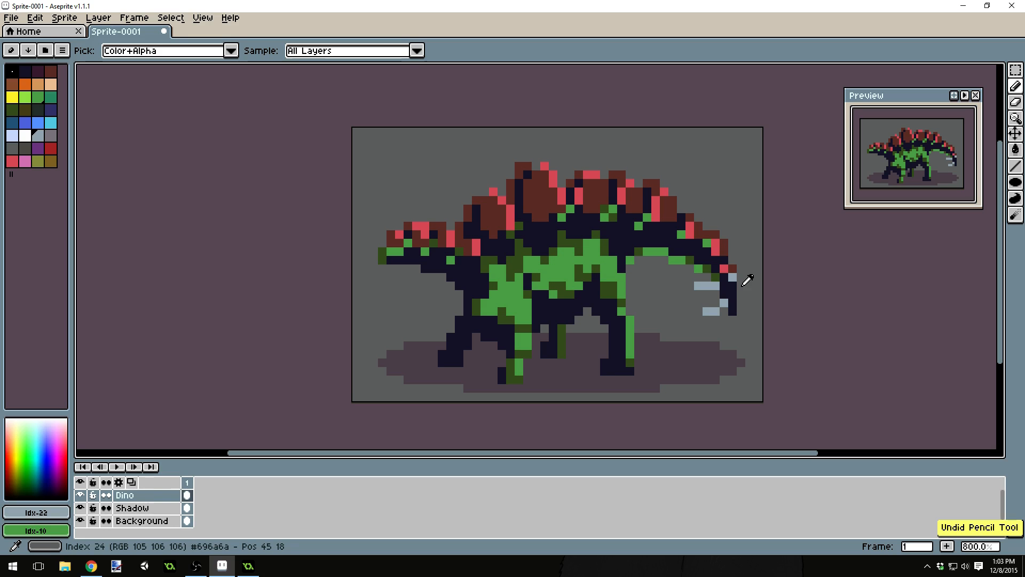
Pencil grey-blue spike pixels, index 22, at the upper and outer sides of the tail tip on the Dino layer
{"action": "left_click", "coordinate": [732, 268]}
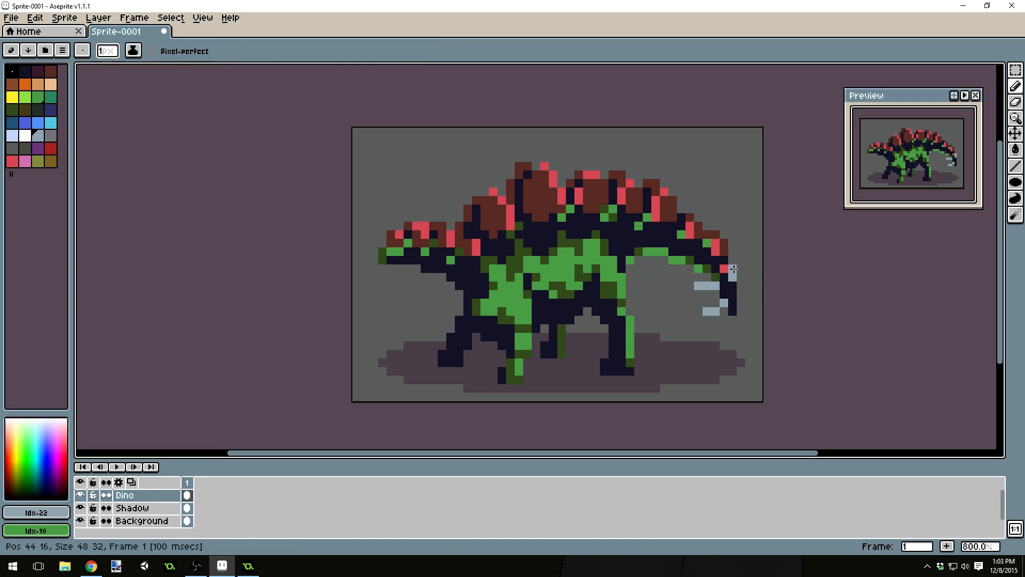
{"action": "left_click", "coordinate": [724, 260]}
{"action": "left_click_drag", "start_coordinate": [741, 304], "coordinate": [741, 295]}
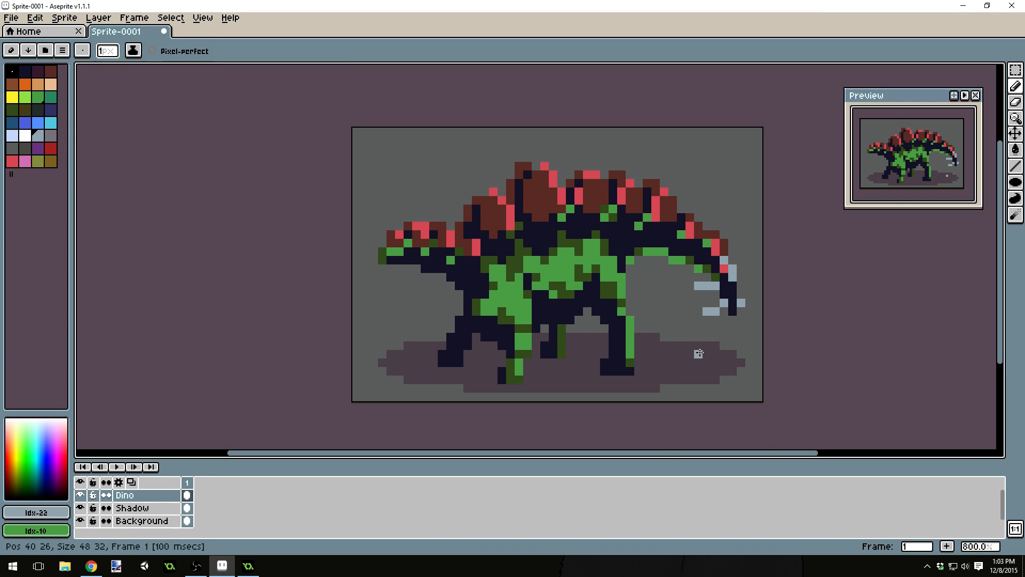
Examine the finished tail spikes and the overall dinosaur silhouette against the background at several scales
{"action": "scroll", "coordinate": [700, 354], "scroll_direction": "down", "scroll_amount": 4}
{"action": "scroll", "coordinate": [689, 389], "scroll_direction": "up", "scroll_amount": 1}
{"action": "scroll", "coordinate": [687, 393], "scroll_direction": "up", "scroll_amount": 1}
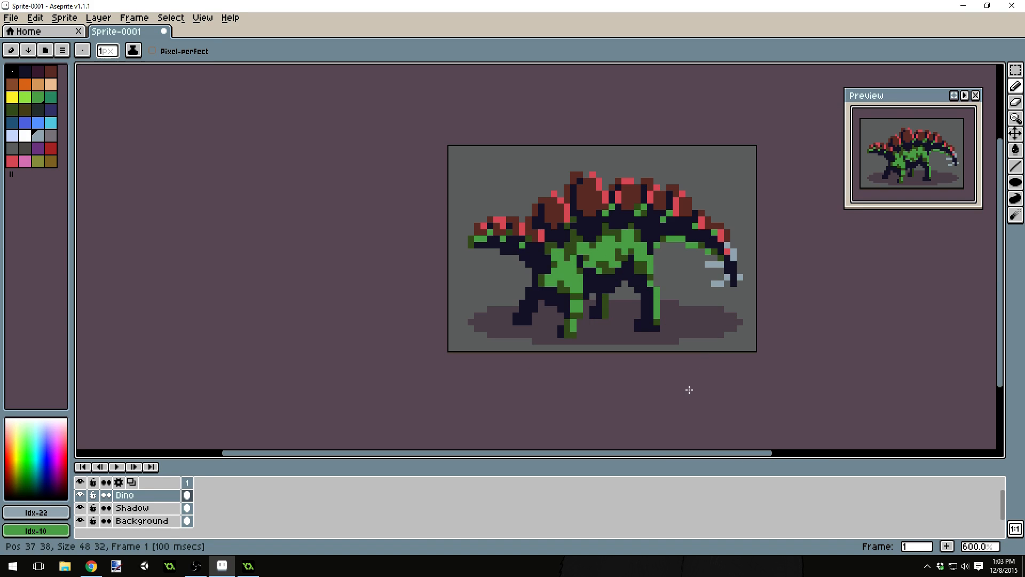
{"action": "scroll", "coordinate": [700, 352], "scroll_direction": "down", "scroll_amount": 1}
{"action": "scroll", "coordinate": [707, 355], "scroll_direction": "up", "scroll_amount": 2}
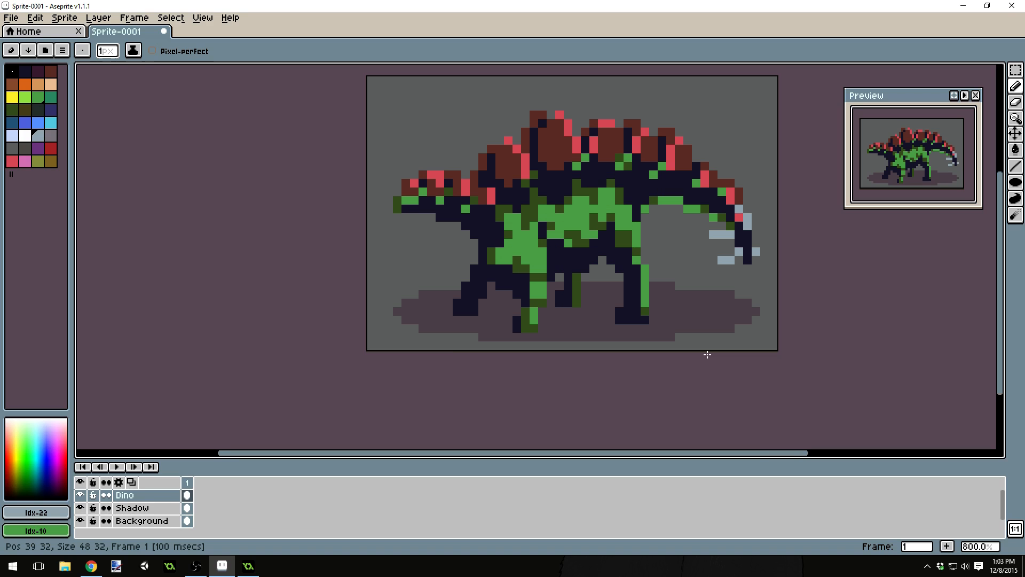
{"action": "left_click", "coordinate": [427, 160], "text": "alt"}
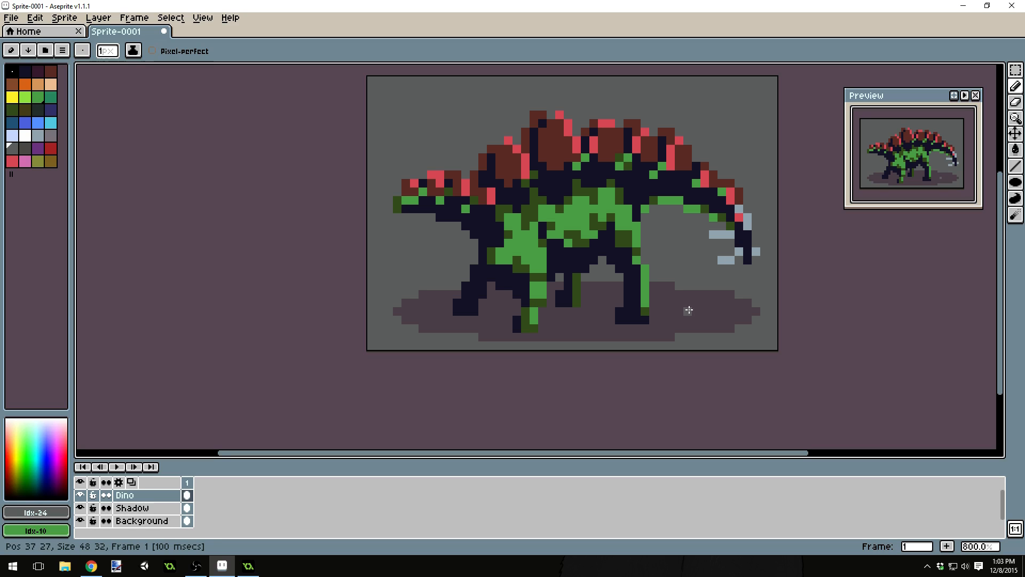
{"action": "scroll", "coordinate": [575, 242], "scroll_direction": "down", "scroll_amount": 5}
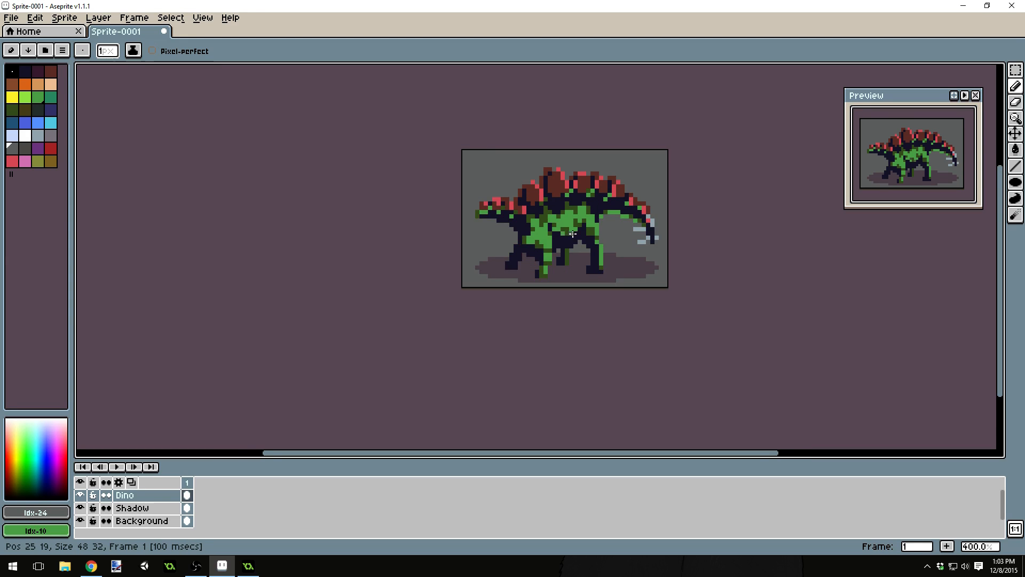
{"action": "scroll", "coordinate": [611, 224], "scroll_direction": "up", "scroll_amount": 1}
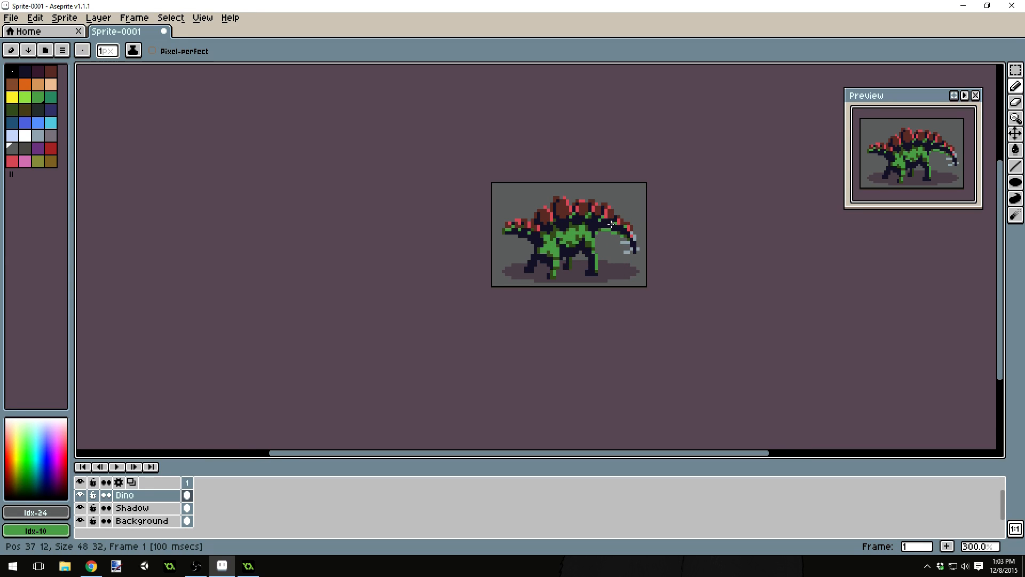
{"action": "scroll", "coordinate": [659, 193], "scroll_direction": "up", "scroll_amount": 1}
{"action": "scroll", "coordinate": [550, 203], "scroll_direction": "up", "scroll_amount": 2}
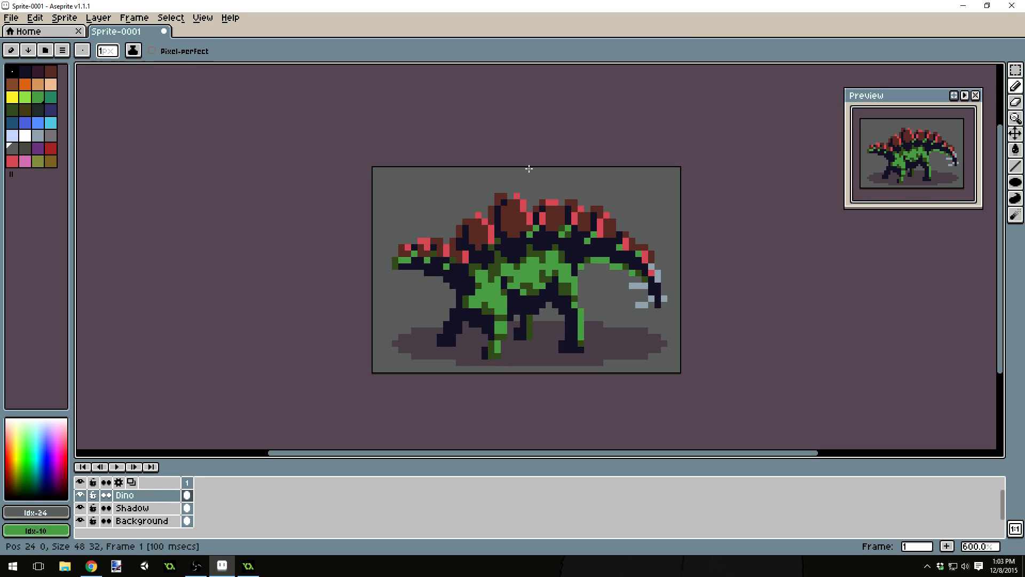
Try covering the green highlight pixels along the upper back and tail with the dark body colour, index 1, on the Dino layer
{"action": "left_click", "coordinate": [141, 497]}
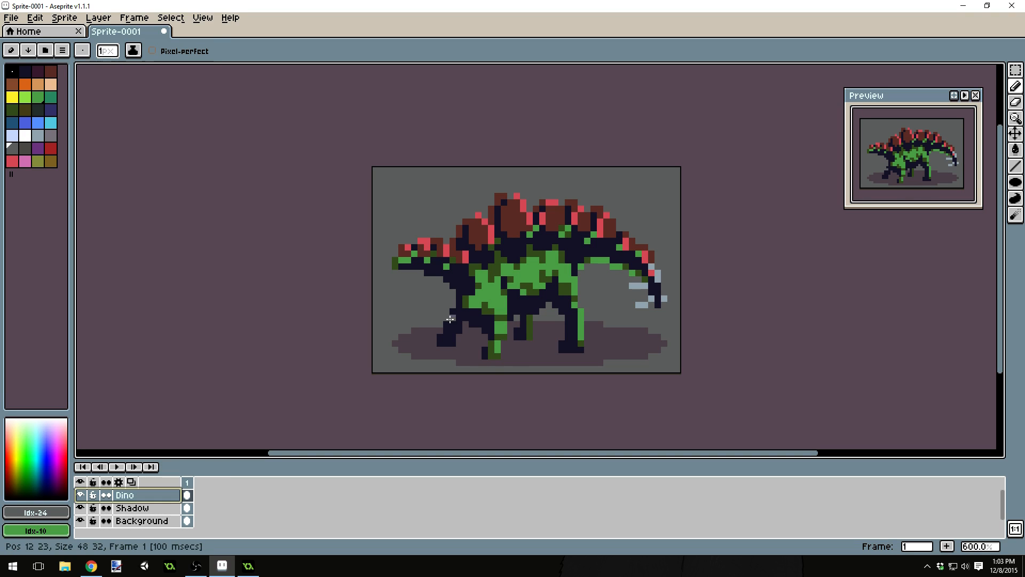
{"action": "left_click", "coordinate": [512, 244], "text": "alt"}
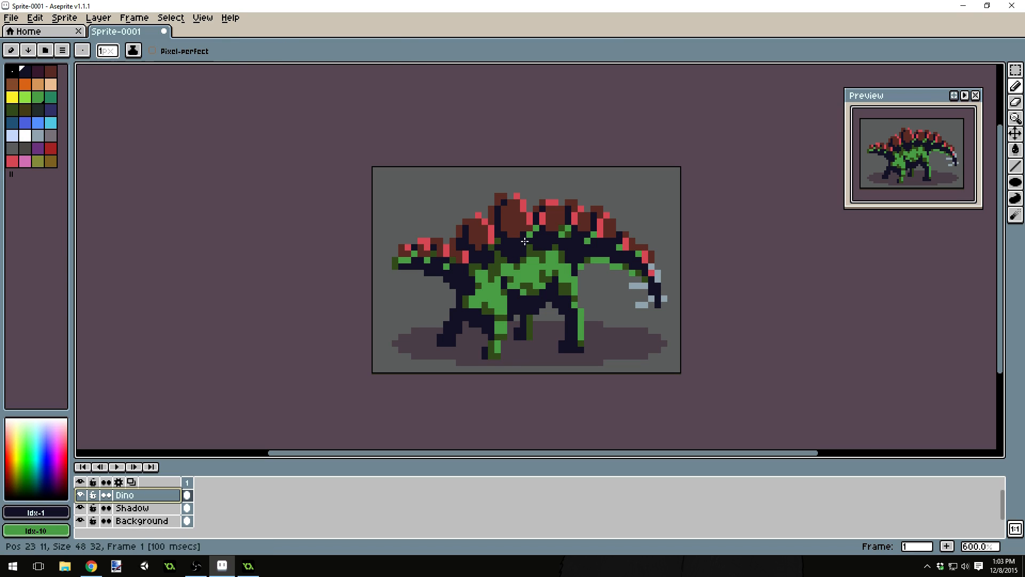
{"action": "left_click", "coordinate": [565, 230]}
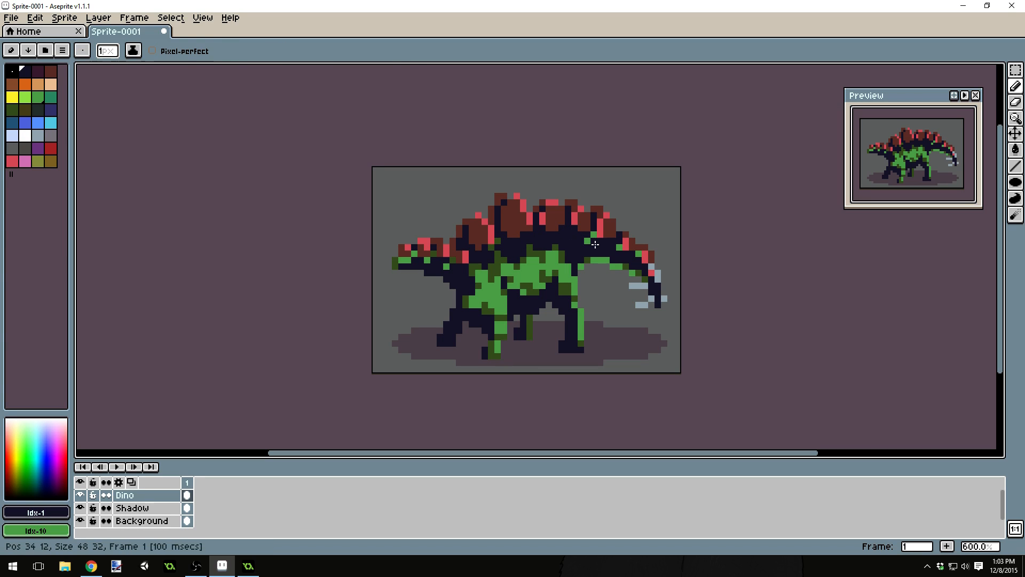
{"action": "left_click_drag", "start_coordinate": [590, 246], "coordinate": [589, 241]}
{"action": "left_click", "coordinate": [624, 266]}
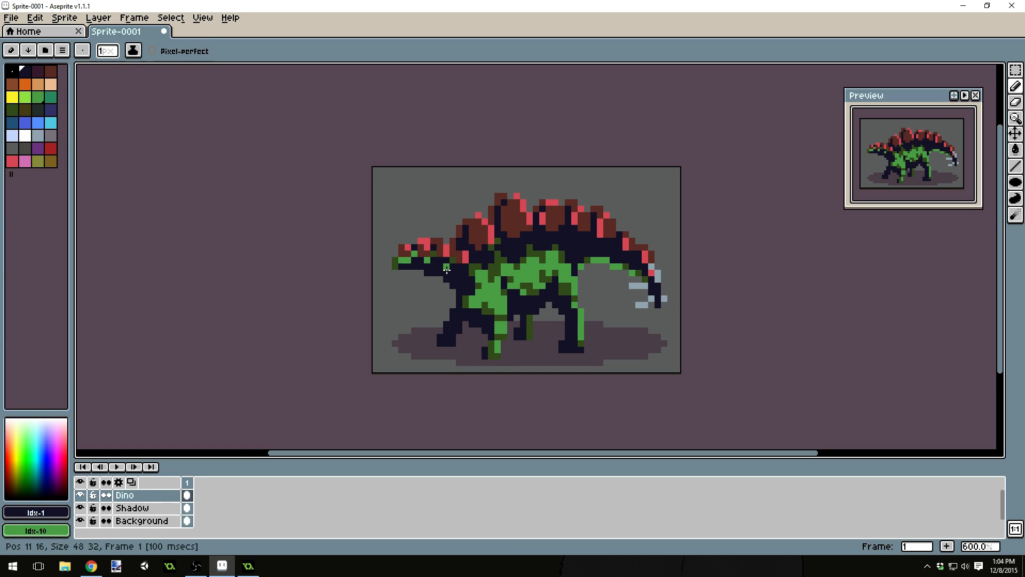
{"action": "scroll", "coordinate": [597, 253], "scroll_direction": "down", "scroll_amount": 4}
{"action": "scroll", "coordinate": [614, 310], "scroll_direction": "up", "scroll_amount": 2}
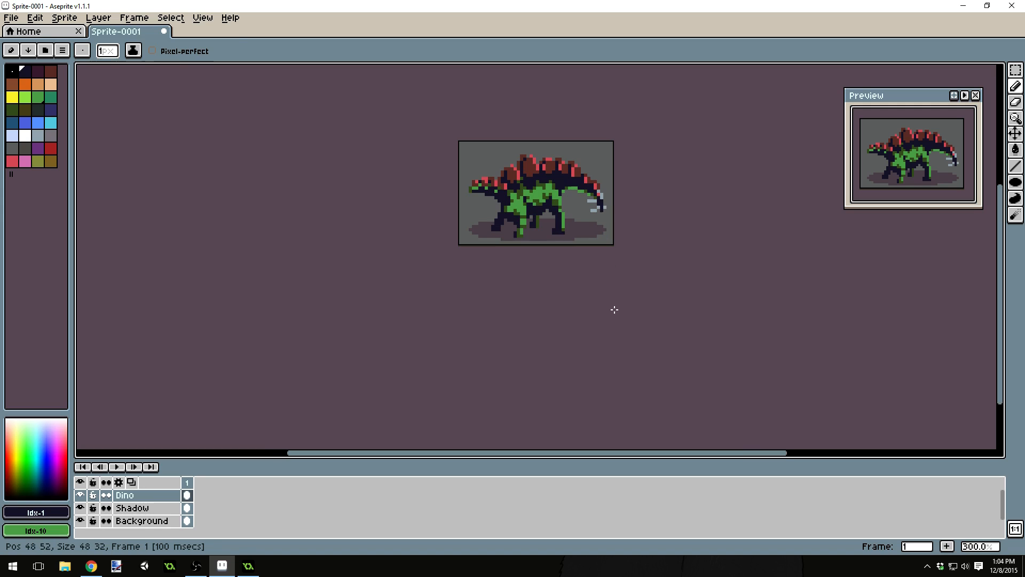
Undo the dark pencil strokes over the green back highlights and review the whole sprite at small scale
{"action": "key", "text": "ctrl+alt+z"}
{"action": "key", "text": "ctrl+alt+z"}
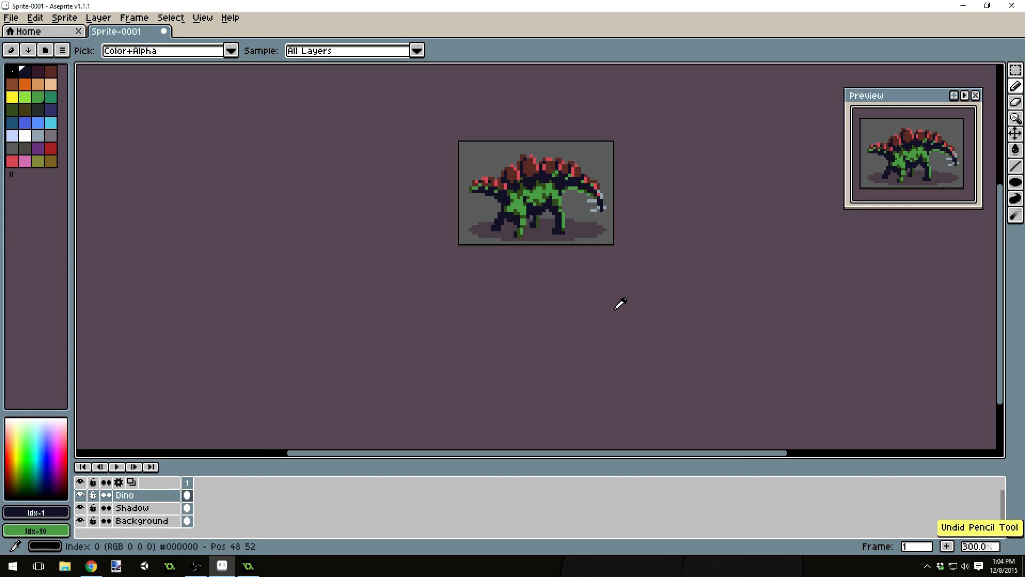
{"action": "scroll", "coordinate": [597, 266], "scroll_direction": "down", "scroll_amount": 1}
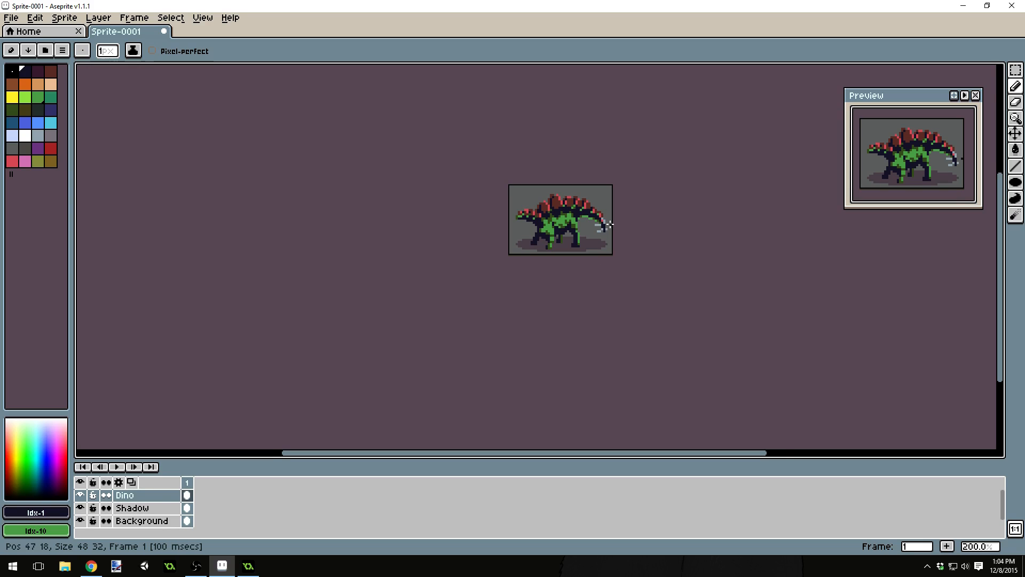
{"action": "scroll", "coordinate": [609, 225], "scroll_direction": "up", "scroll_amount": 1}
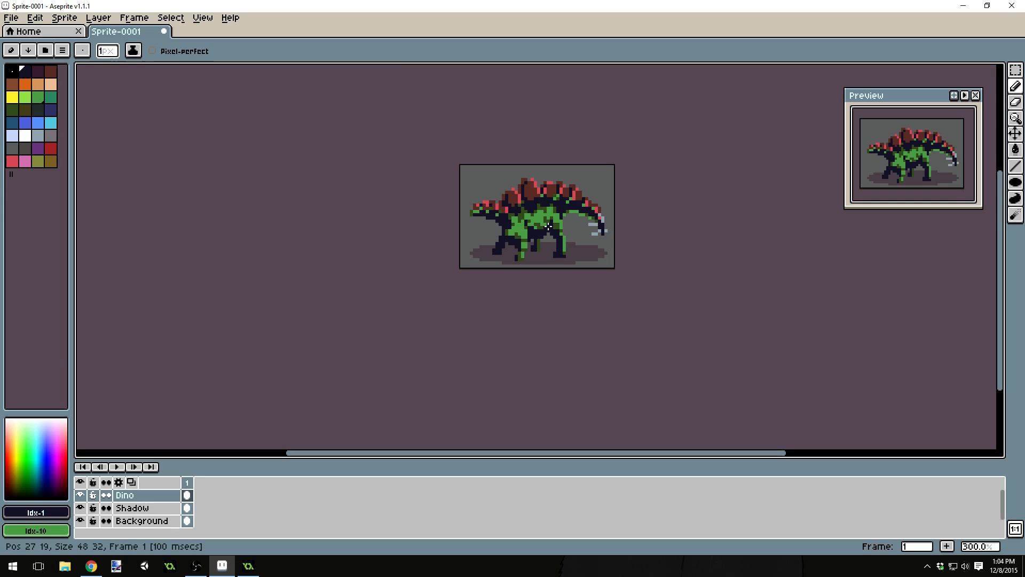
{"action": "key", "text": "alt+Tab"}
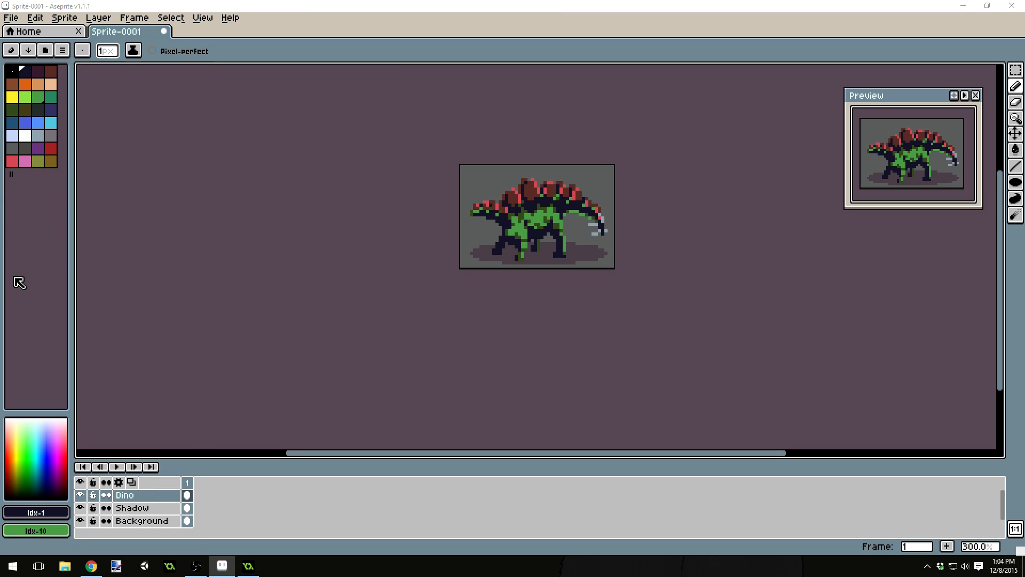